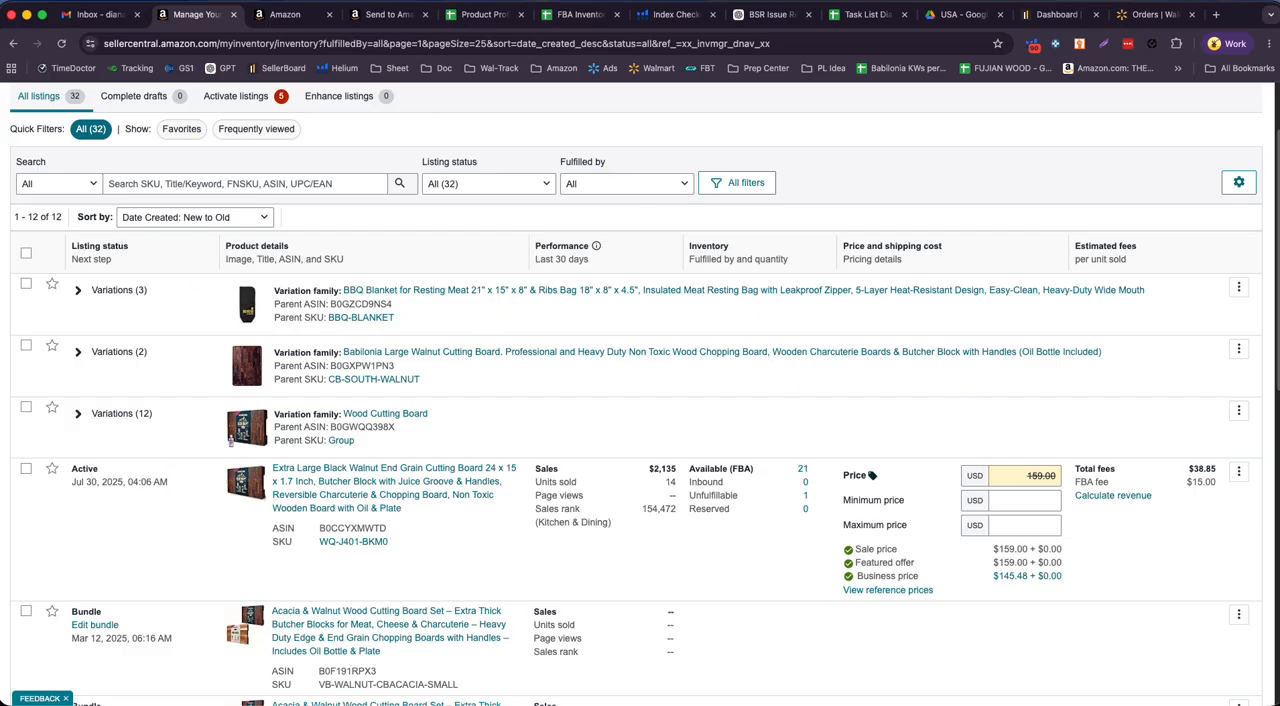
{"action": "scroll", "coordinate": [680, 520], "scroll_direction": "down", "scroll_amount": 5}
{"action": "scroll", "coordinate": [608, 497], "scroll_direction": "up", "scroll_amount": 8}
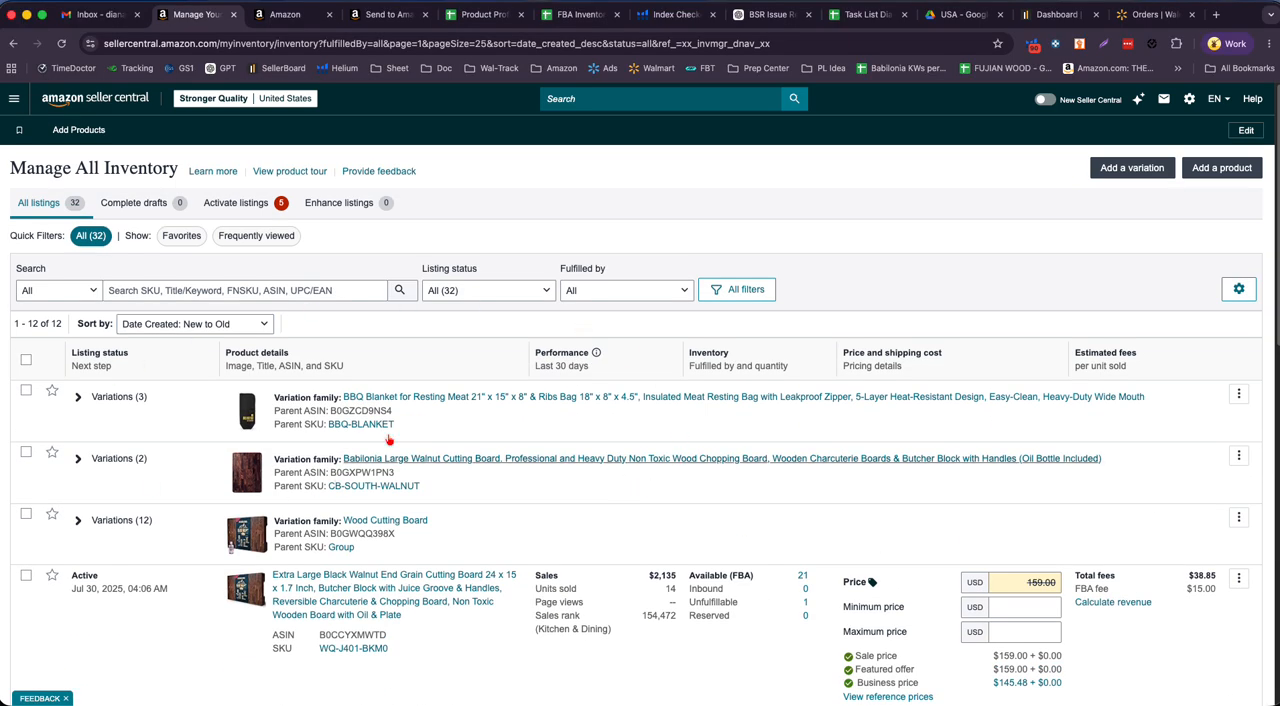
{"action": "scroll", "coordinate": [513, 478], "scroll_direction": "down", "scroll_amount": 3}
{"action": "scroll", "coordinate": [470, 460], "scroll_direction": "up", "scroll_amount": 3}
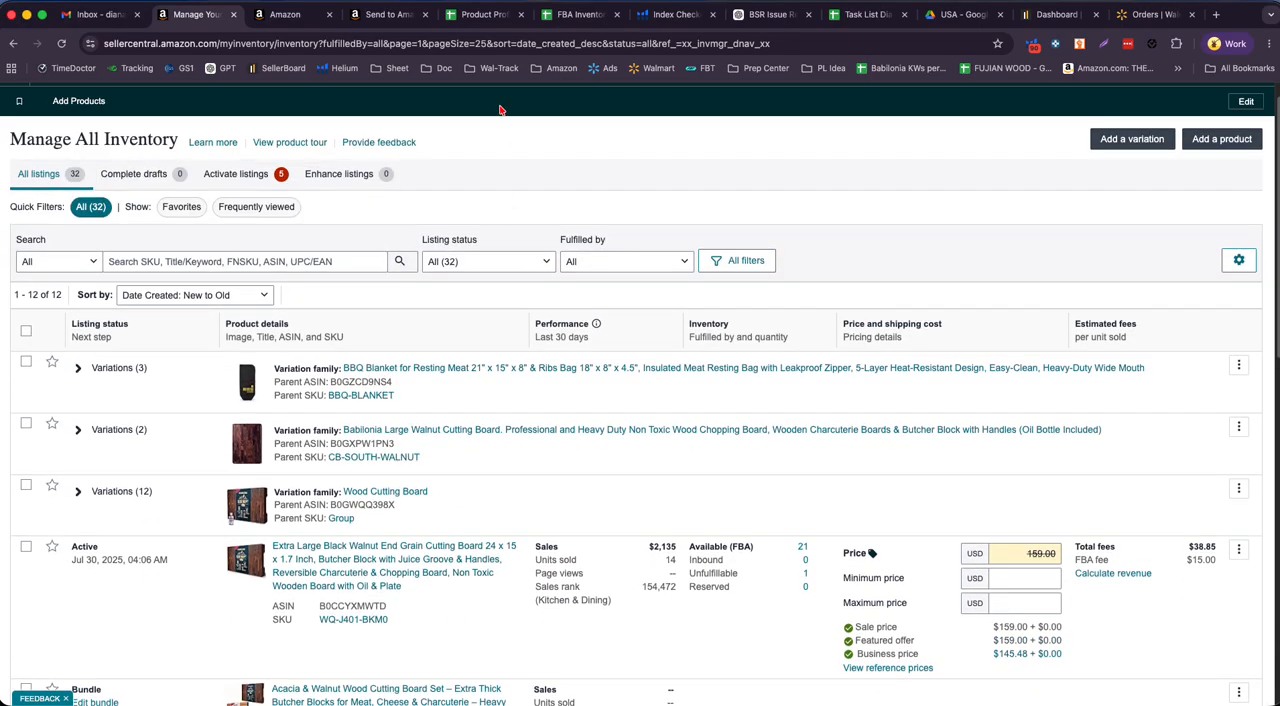
- Open the Product Profitability spreadsheet, dismiss the signed-in account notice and bring the May 01, 2026 shipment columns of the STOCK sheet into view
{"action": "left_click", "coordinate": [490, 17]}
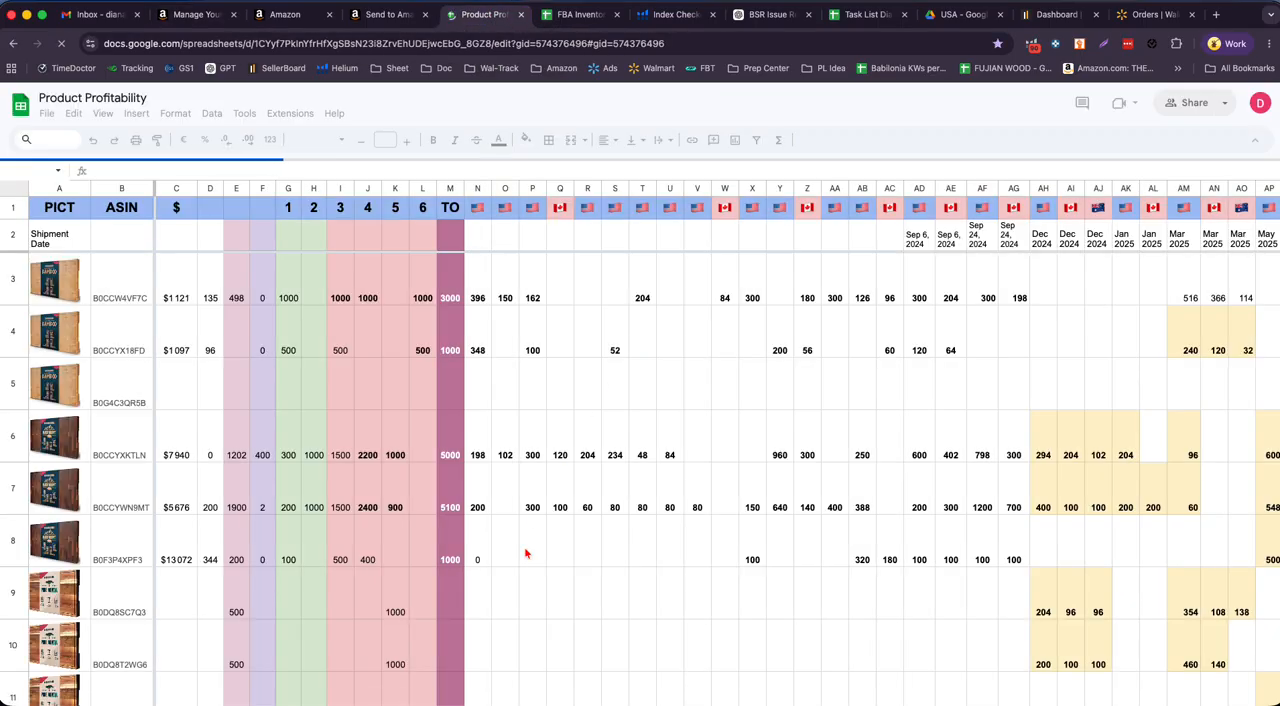
{"action": "left_click", "coordinate": [630, 587]}
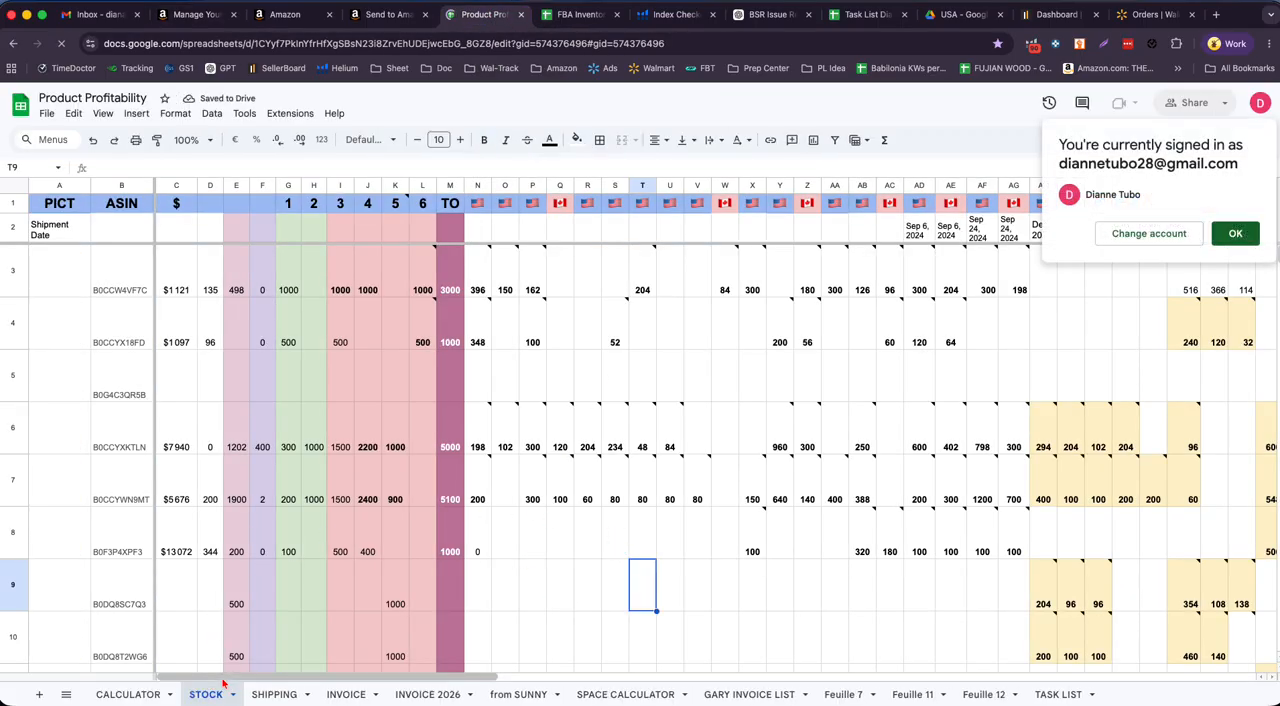
{"action": "left_click_drag", "start_coordinate": [283, 679], "coordinate": [580, 680]}
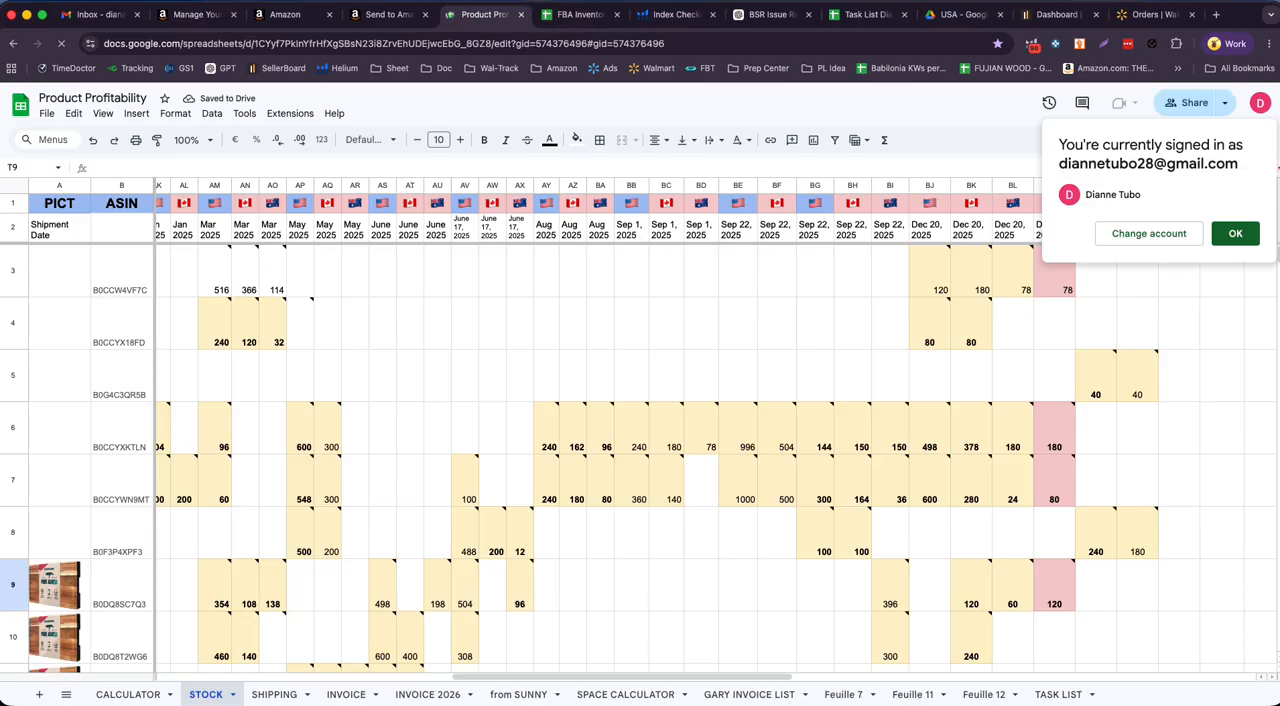
{"action": "left_click", "coordinate": [1235, 233]}
{"action": "left_click_drag", "start_coordinate": [476, 675], "coordinate": [932, 676]}
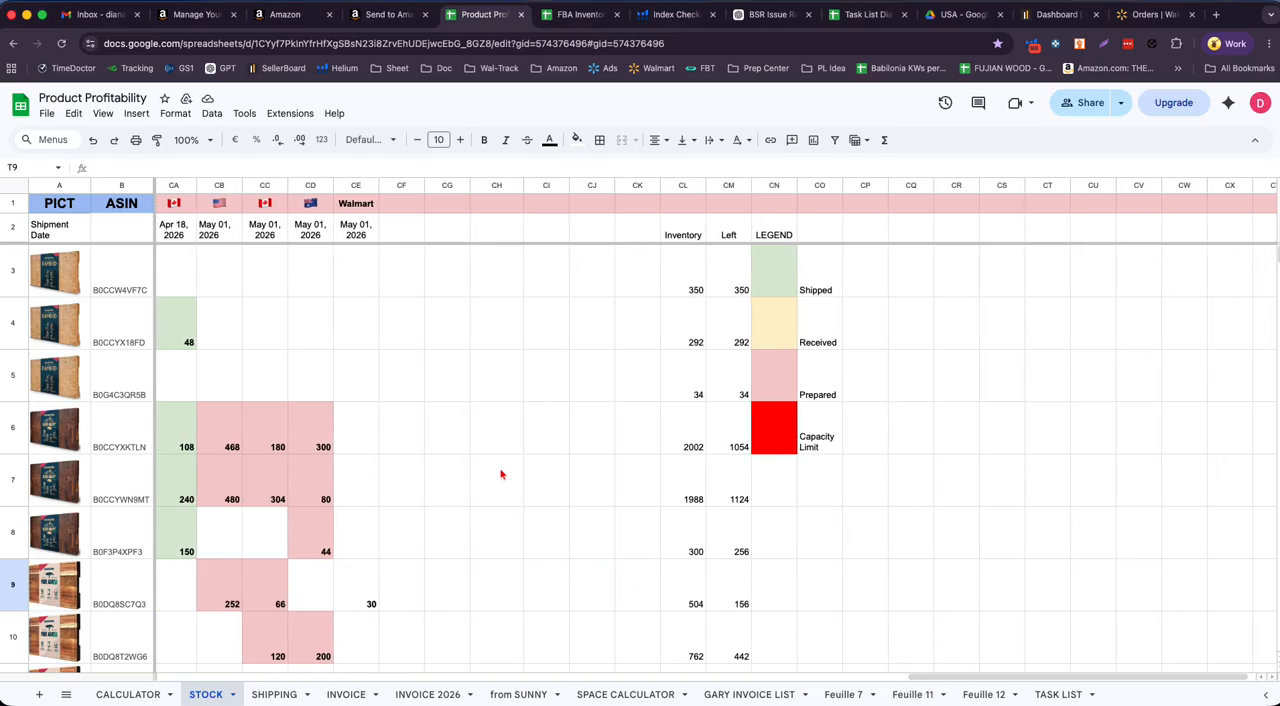
- Select the May 01, 2026 shipment quantities in CB6:CD10 and review the rows around them
{"action": "scroll", "coordinate": [505, 472], "scroll_direction": "down", "scroll_amount": 1}
{"action": "left_click", "coordinate": [224, 414]}
{"action": "left_click_drag", "start_coordinate": [224, 414], "coordinate": [302, 616]}
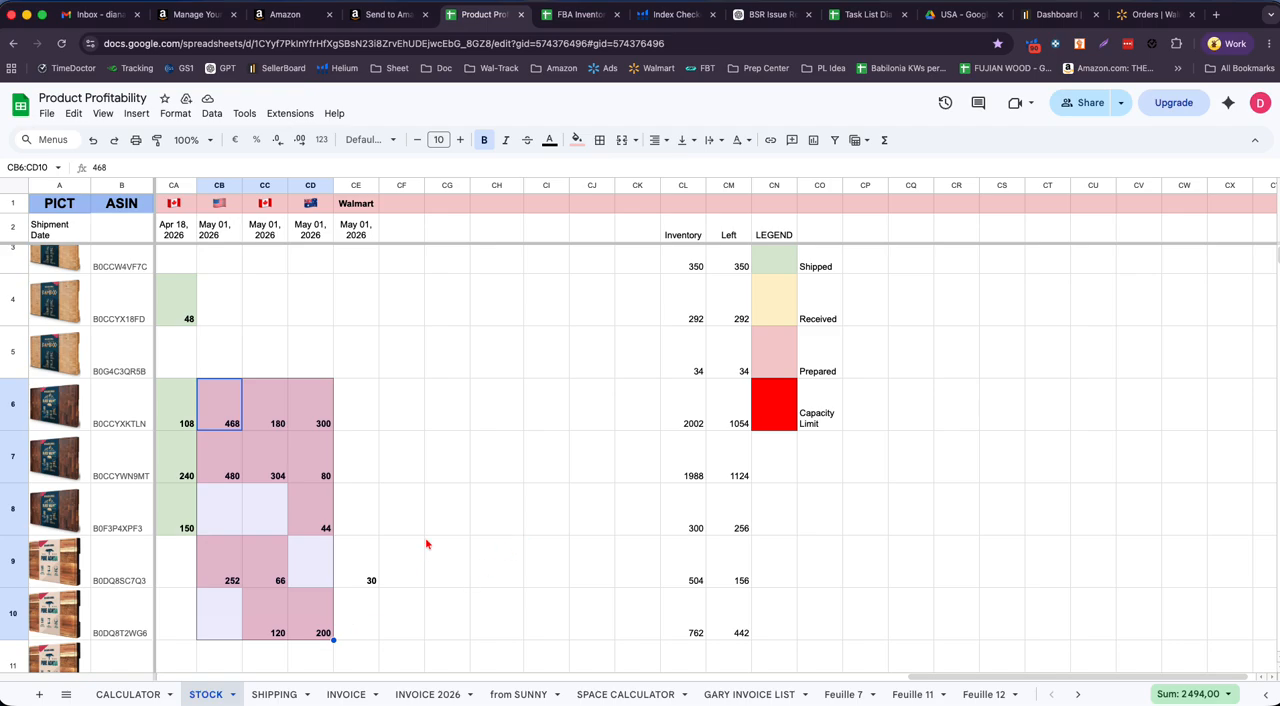
{"action": "scroll", "coordinate": [500, 477], "scroll_direction": "down", "scroll_amount": 1}
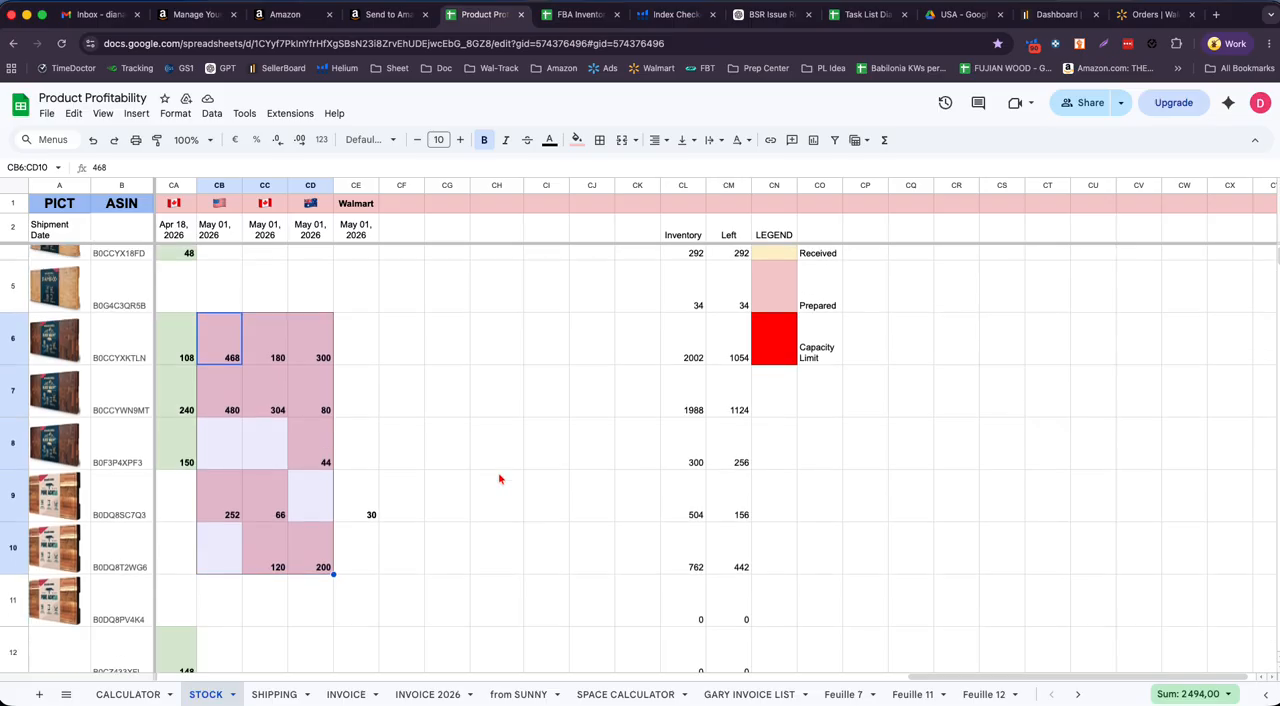
{"action": "scroll", "coordinate": [509, 472], "scroll_direction": "down", "scroll_amount": 2}
{"action": "scroll", "coordinate": [510, 471], "scroll_direction": "up", "scroll_amount": 1}
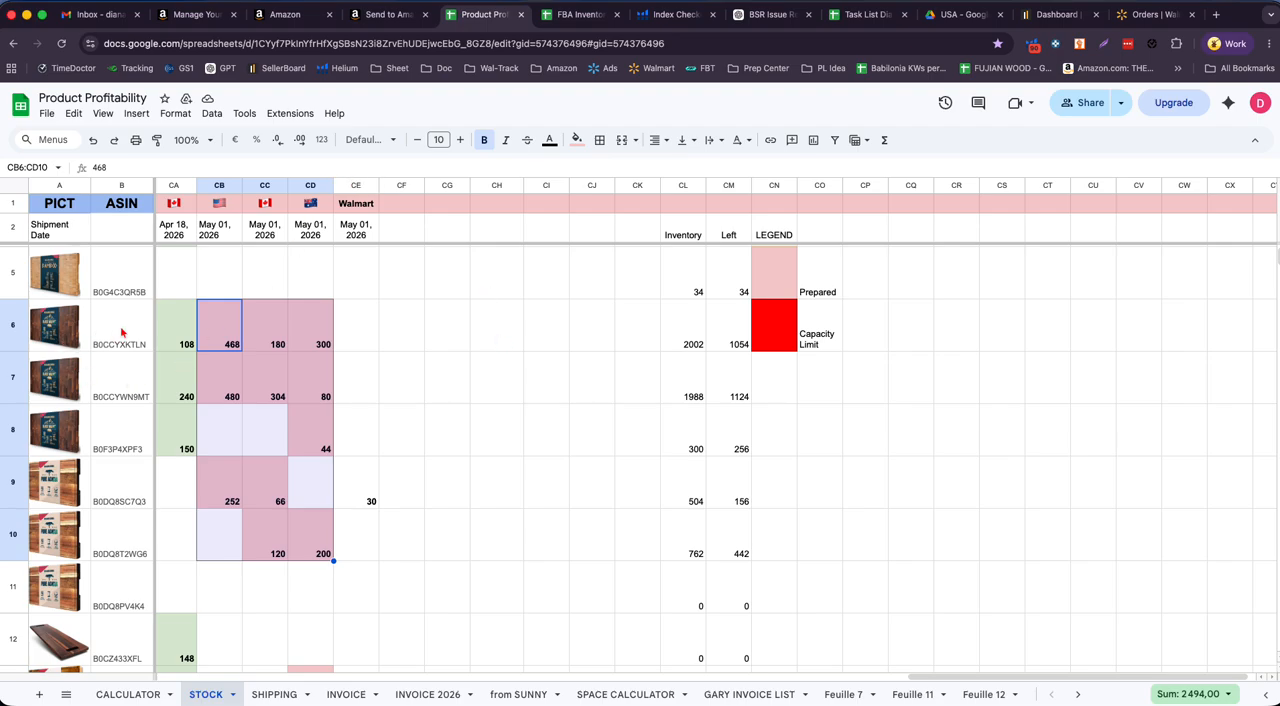
- Go through the walnut board ASINs in rows 6 to 8 and select the range B6:B8
{"action": "left_click", "coordinate": [58, 350]}
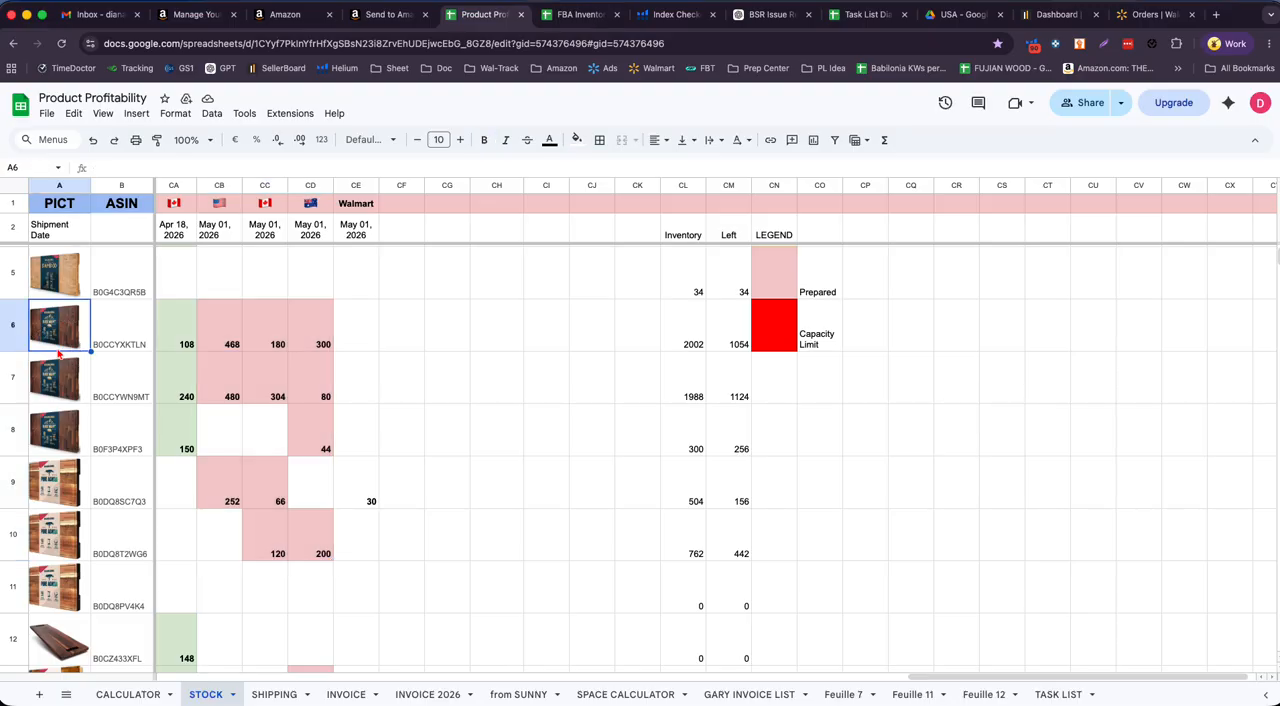
{"action": "left_click", "coordinate": [121, 346]}
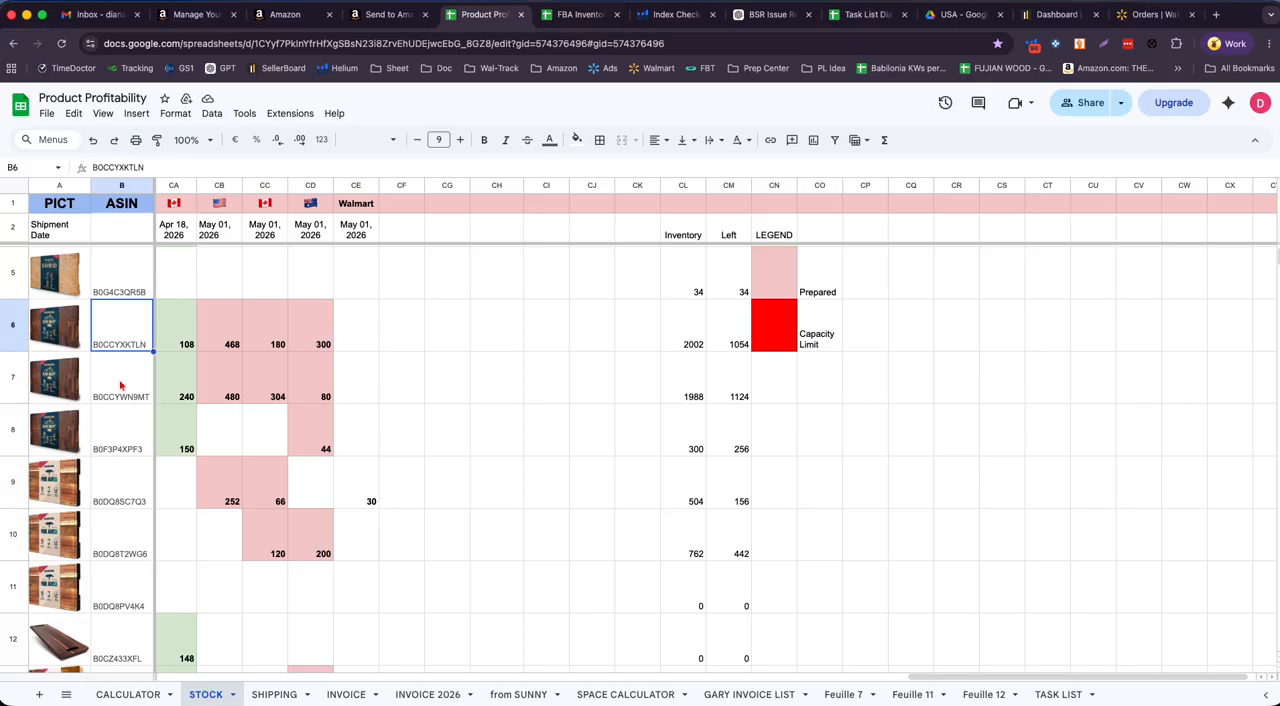
{"action": "left_click", "coordinate": [121, 385]}
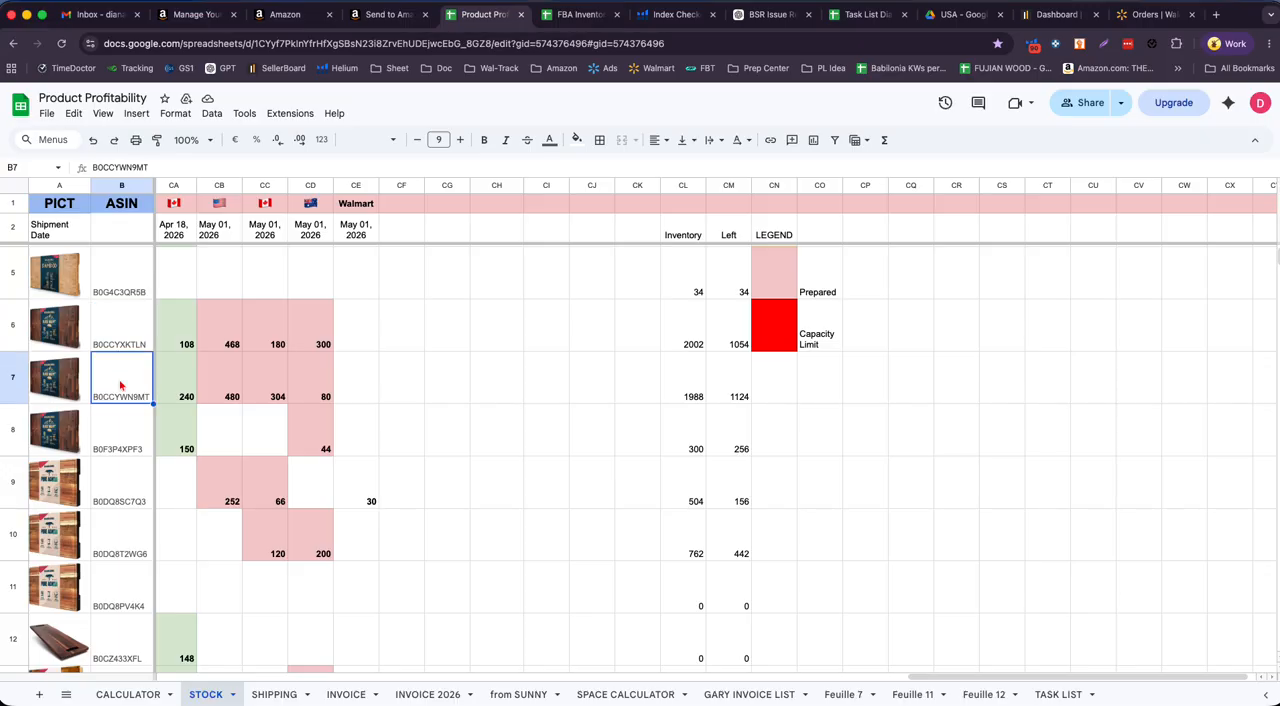
{"action": "left_click", "coordinate": [128, 340]}
{"action": "left_click", "coordinate": [122, 380]}
{"action": "left_click", "coordinate": [131, 442]}
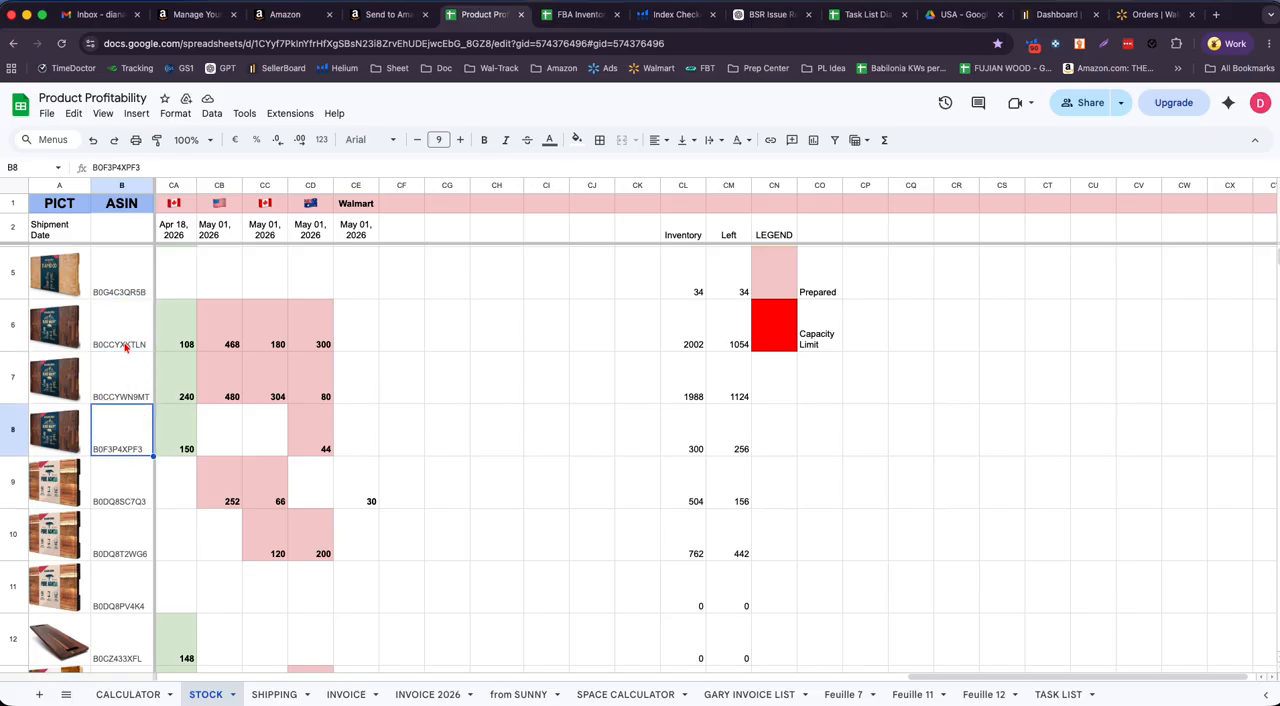
{"action": "left_click_drag", "start_coordinate": [123, 343], "coordinate": [114, 453]}
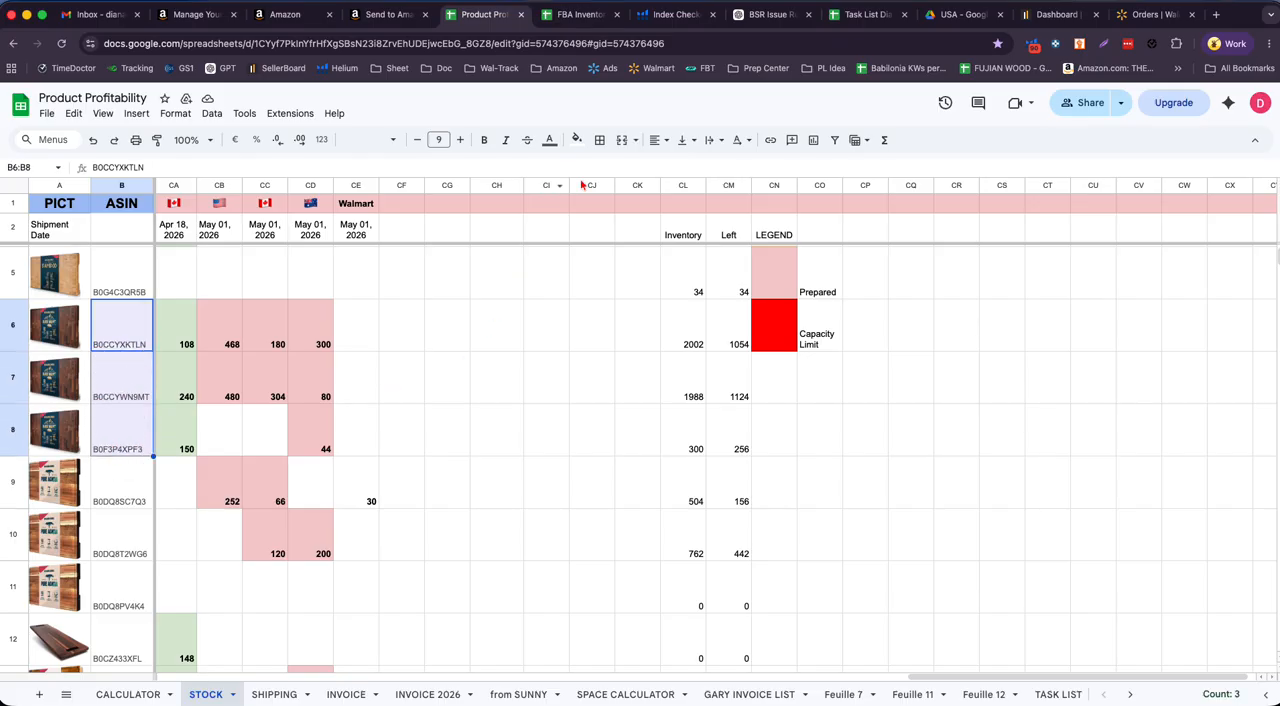
- Open the Margin Calculator Sheet in a new browser tab by searching for "margin"
{"action": "left_click", "coordinate": [1218, 16]}
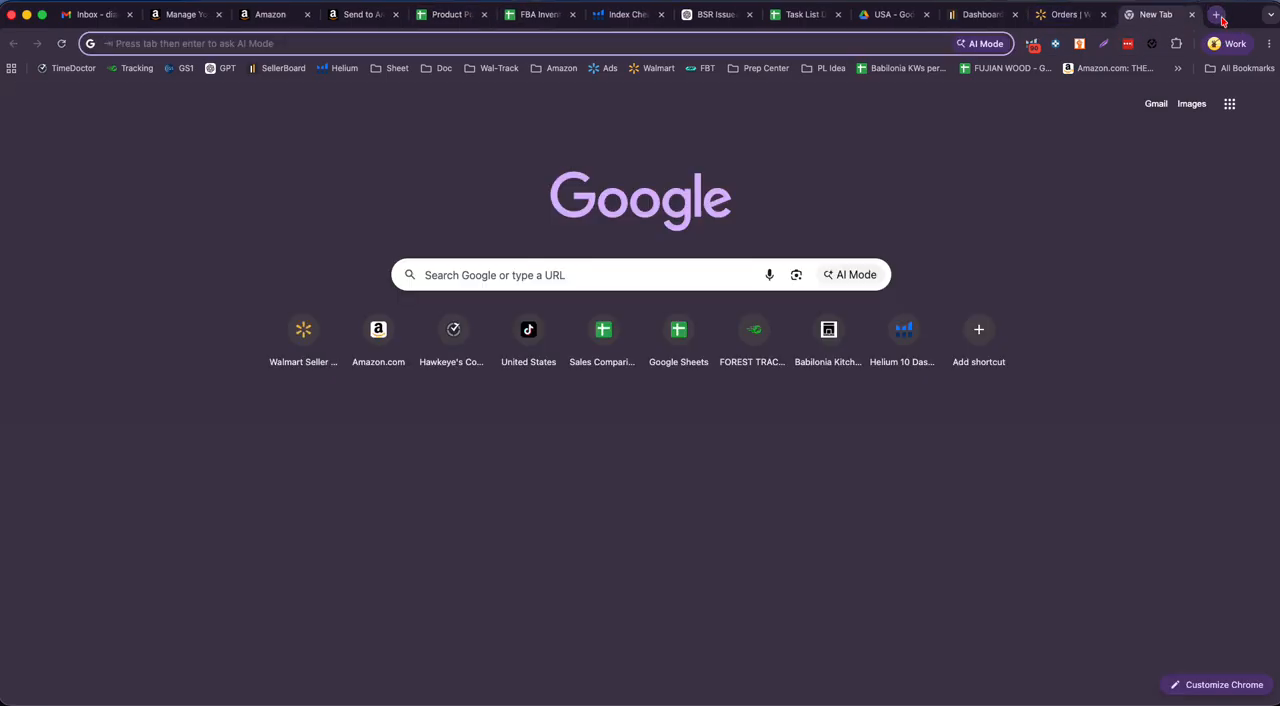
{"action": "type", "text": "margin"}
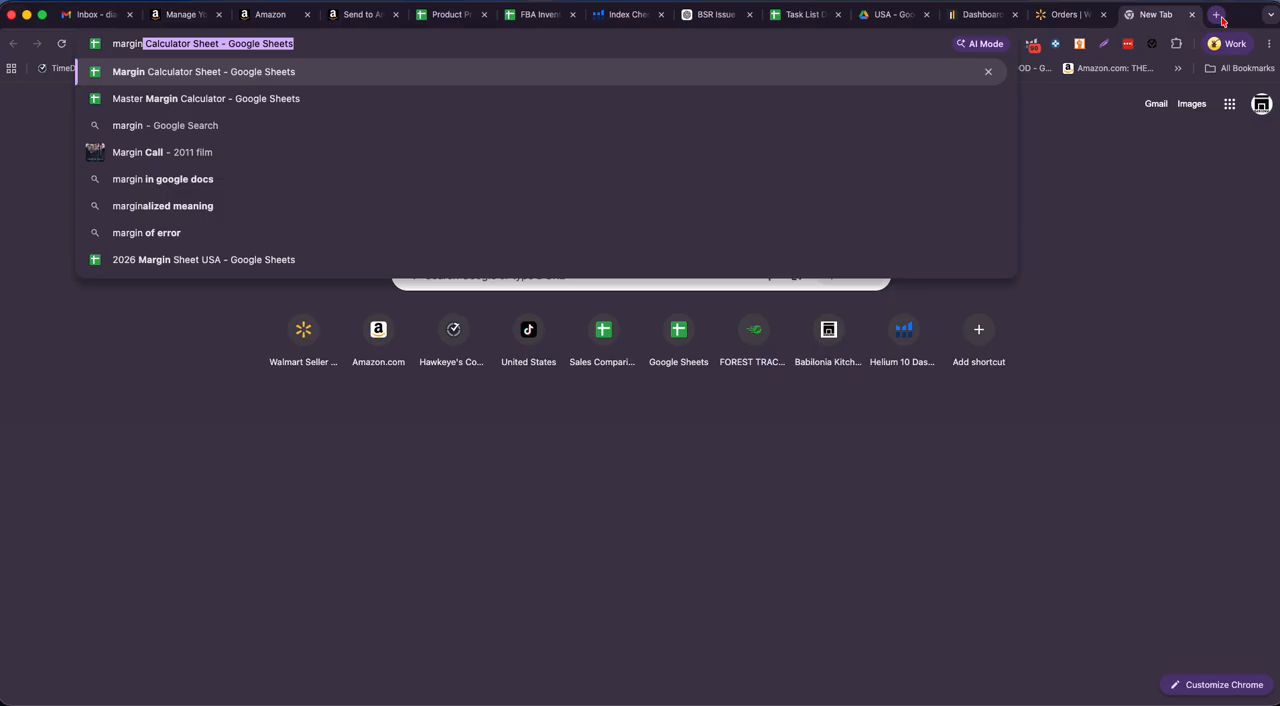
{"action": "key", "text": "Return"}
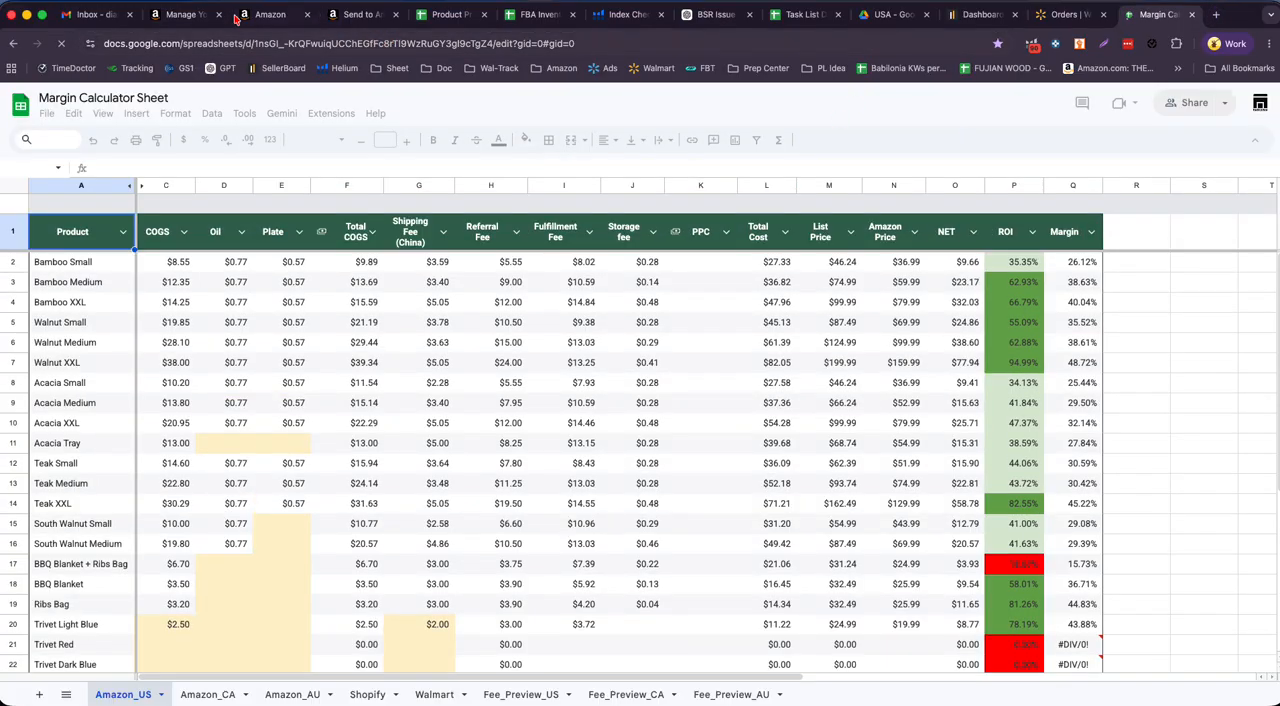
- In Manage All Inventory, expand the Wood Cutting Board variation family and open the product page of the 15.7 x 10.2 inch teak board
{"action": "left_click", "coordinate": [190, 16]}
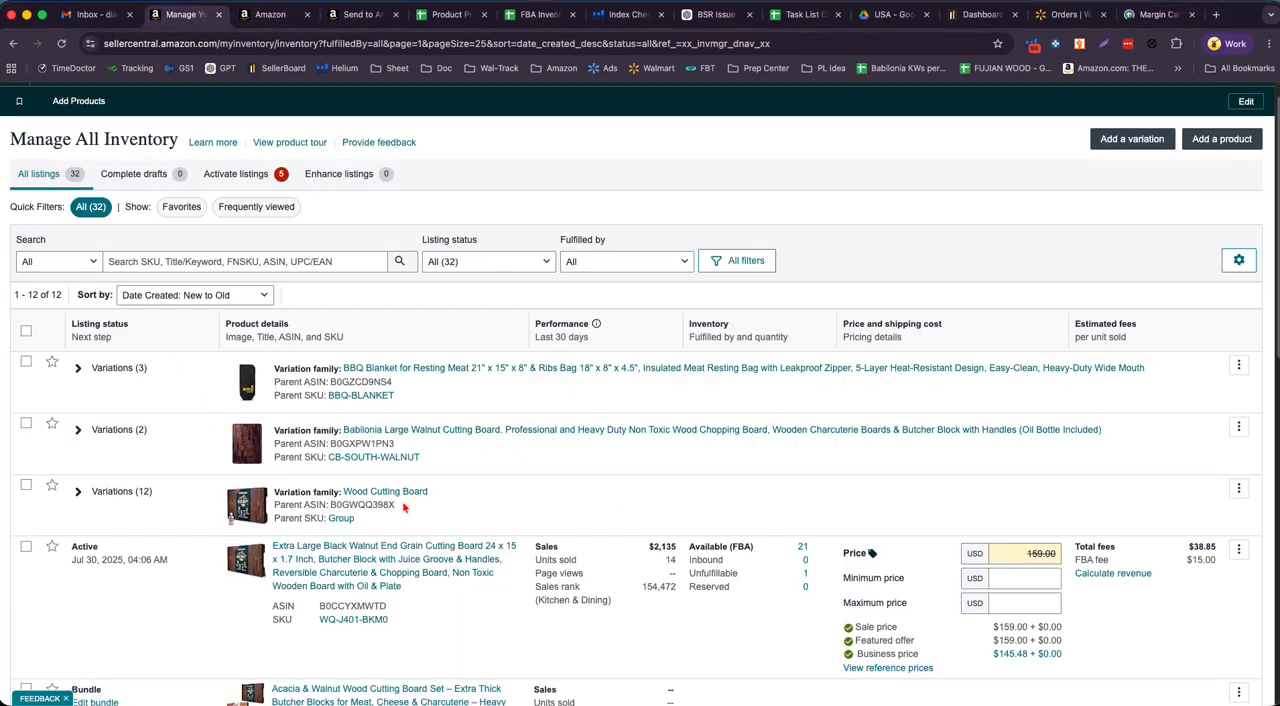
{"action": "scroll", "coordinate": [373, 518], "scroll_direction": "down", "scroll_amount": 3}
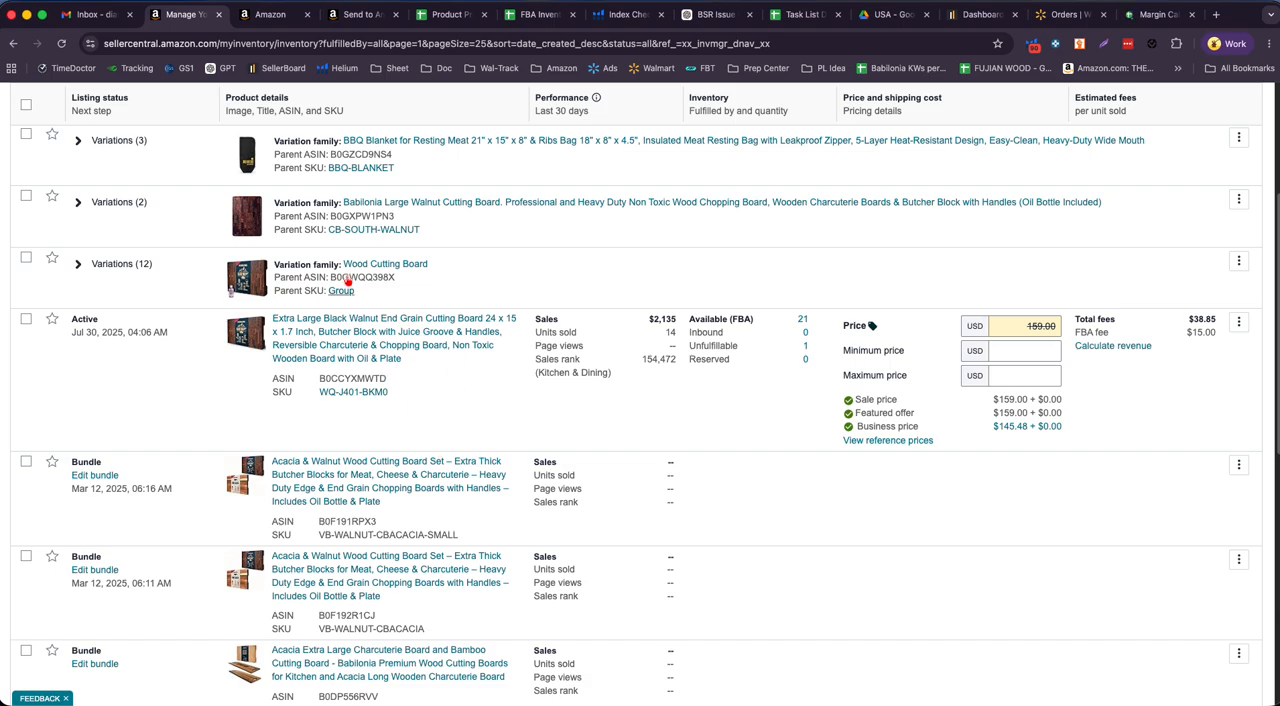
{"action": "left_click", "coordinate": [78, 264]}
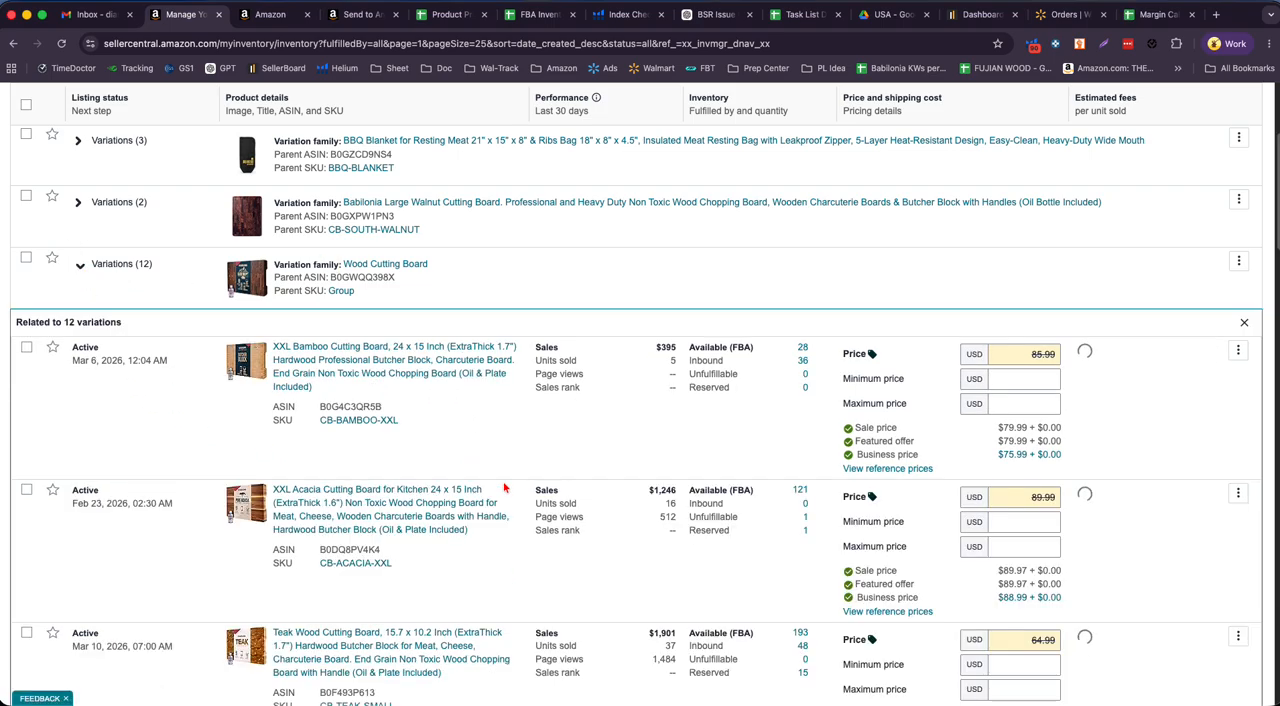
{"action": "scroll", "coordinate": [506, 482], "scroll_direction": "down", "scroll_amount": 5}
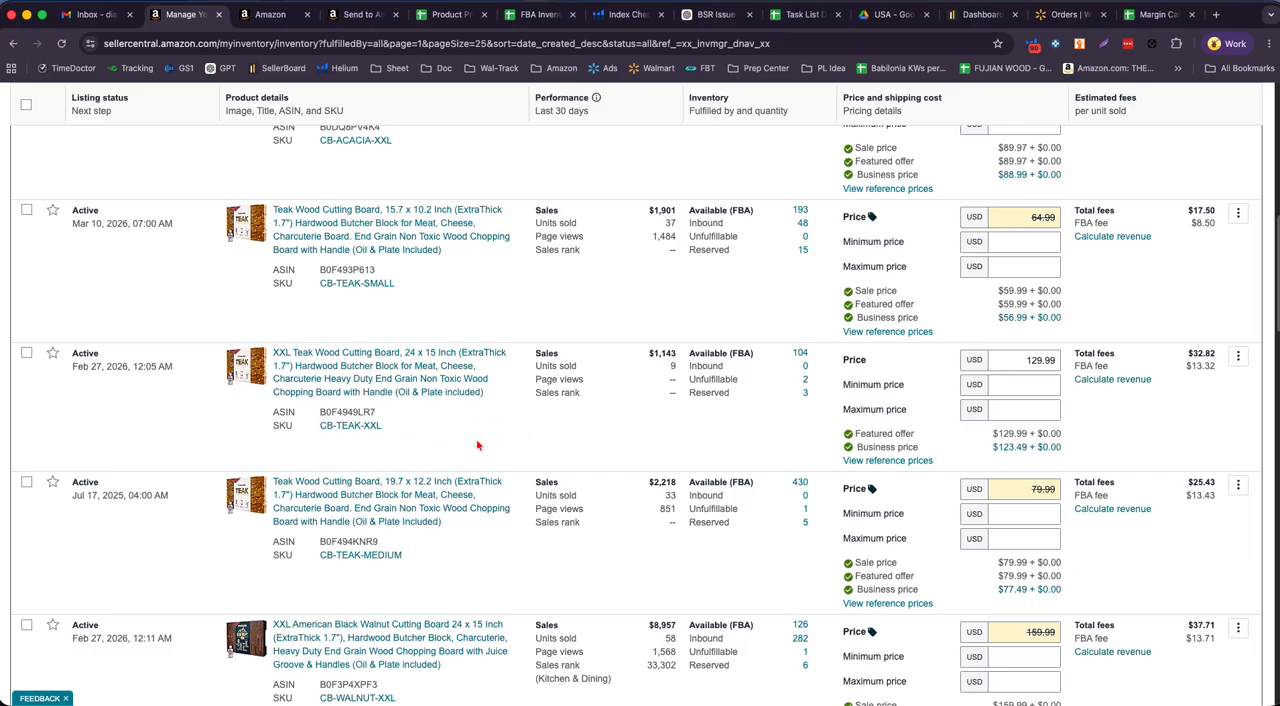
{"action": "left_click", "coordinate": [407, 247]}
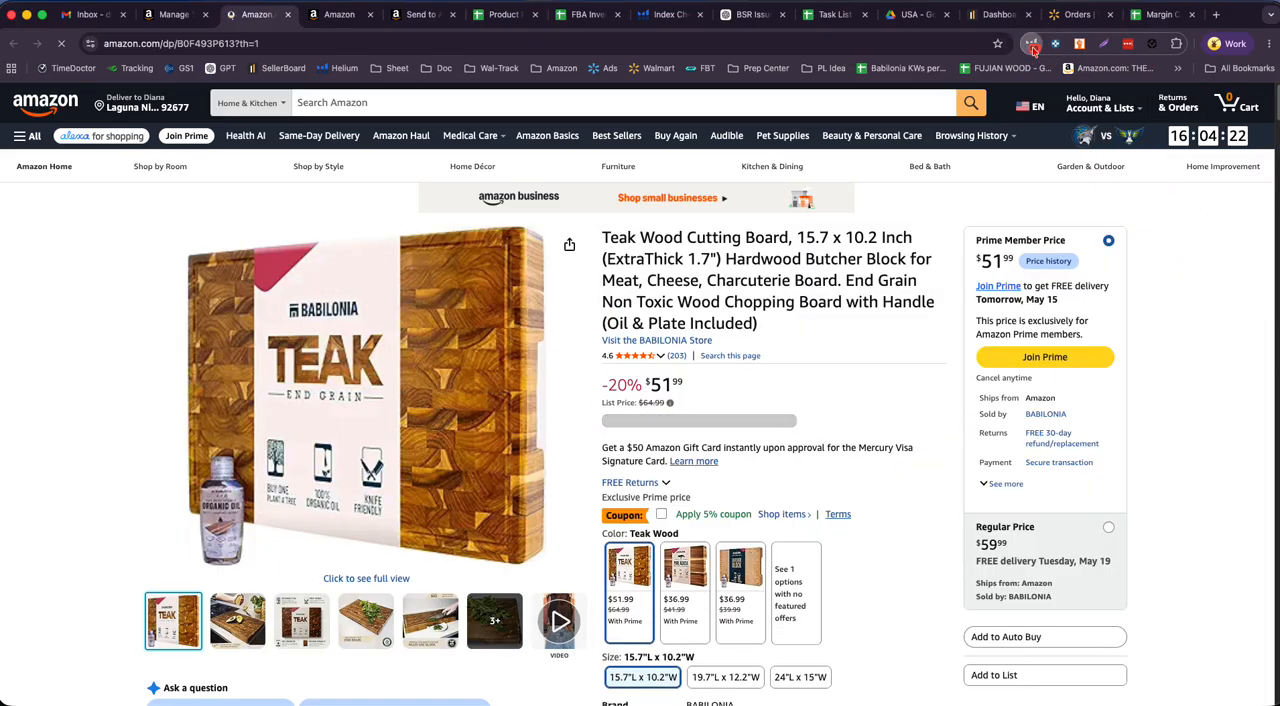
- Switch the Helium 10 extension to the other available account
{"action": "left_click", "coordinate": [1032, 45]}
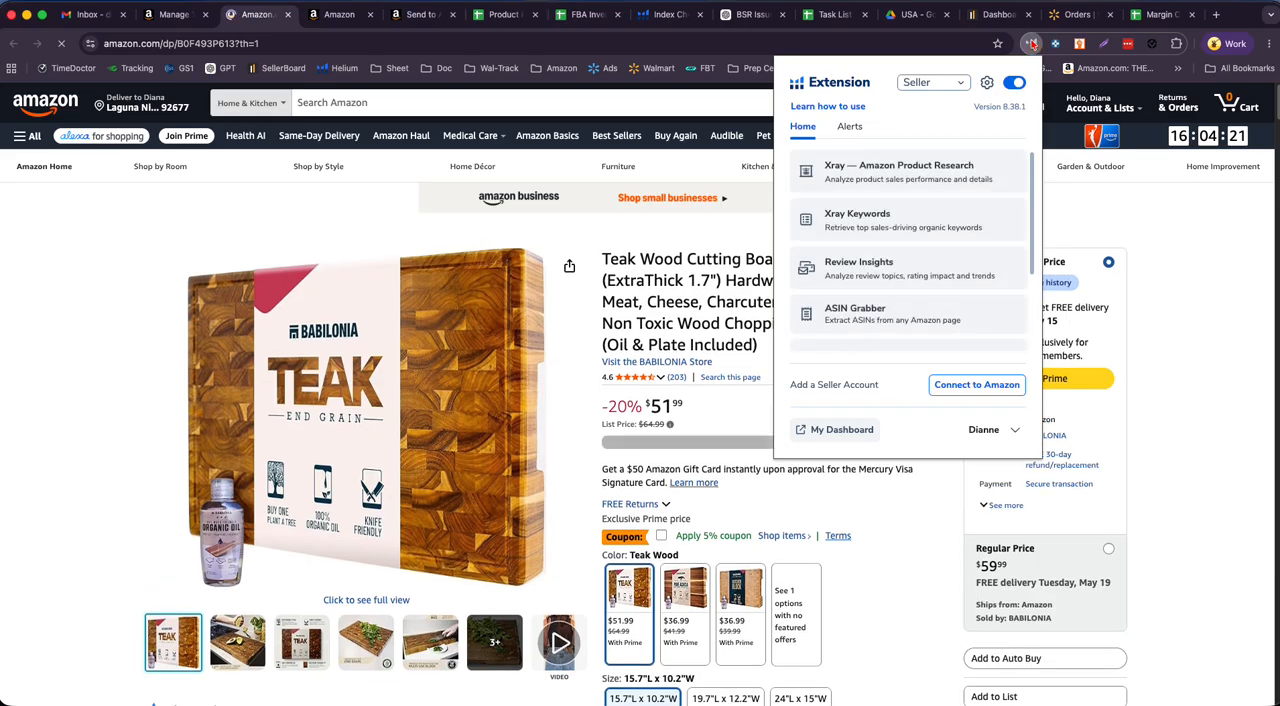
{"action": "left_click", "coordinate": [1015, 430]}
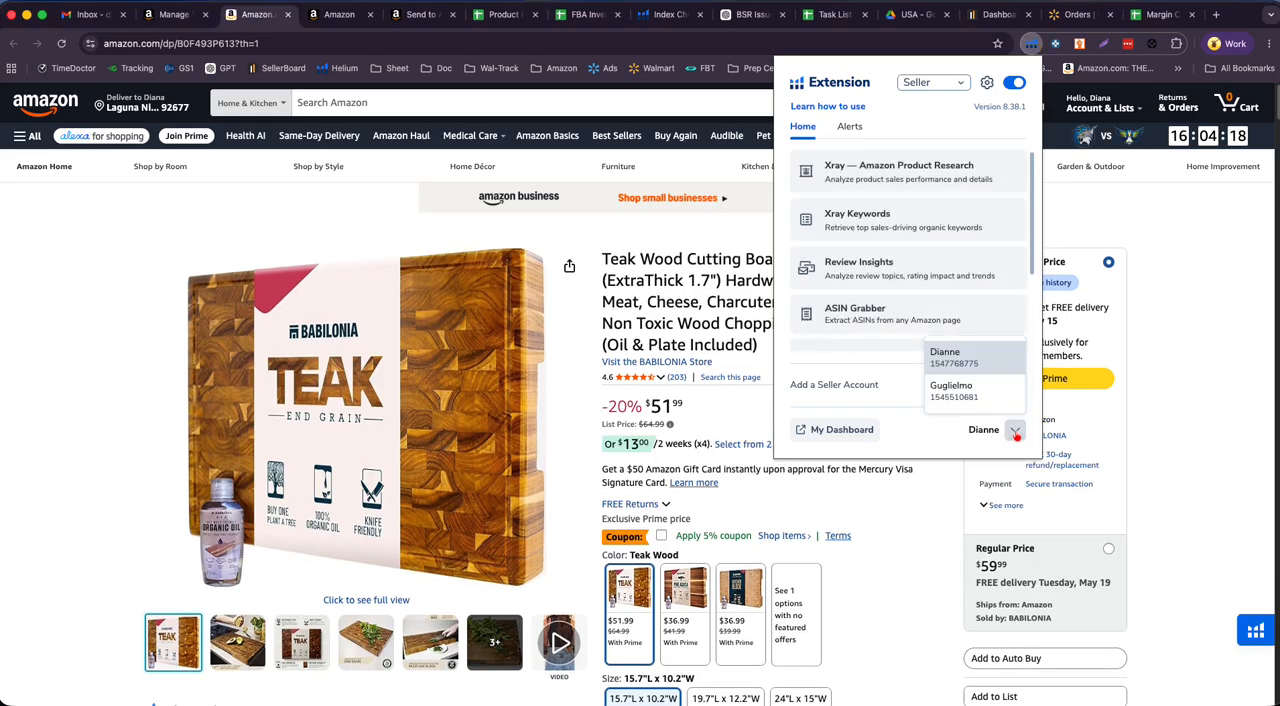
{"action": "left_click", "coordinate": [950, 390]}
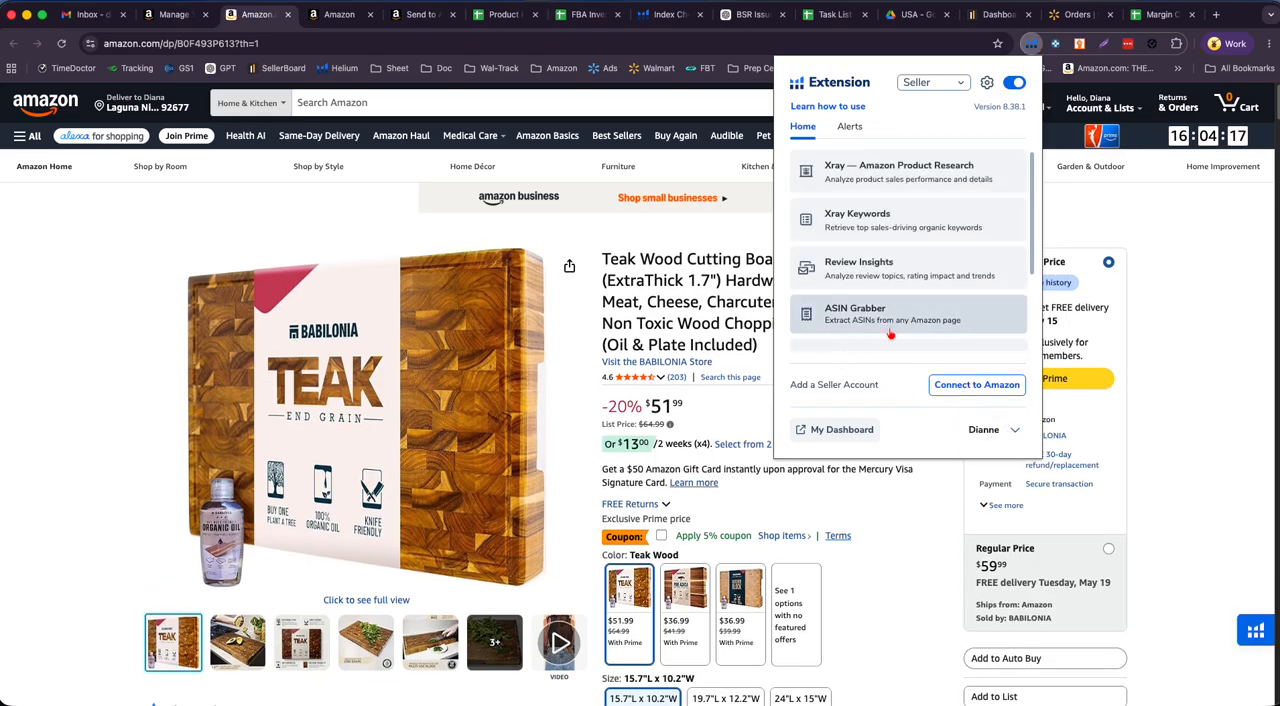
{"action": "left_click", "coordinate": [922, 305]}
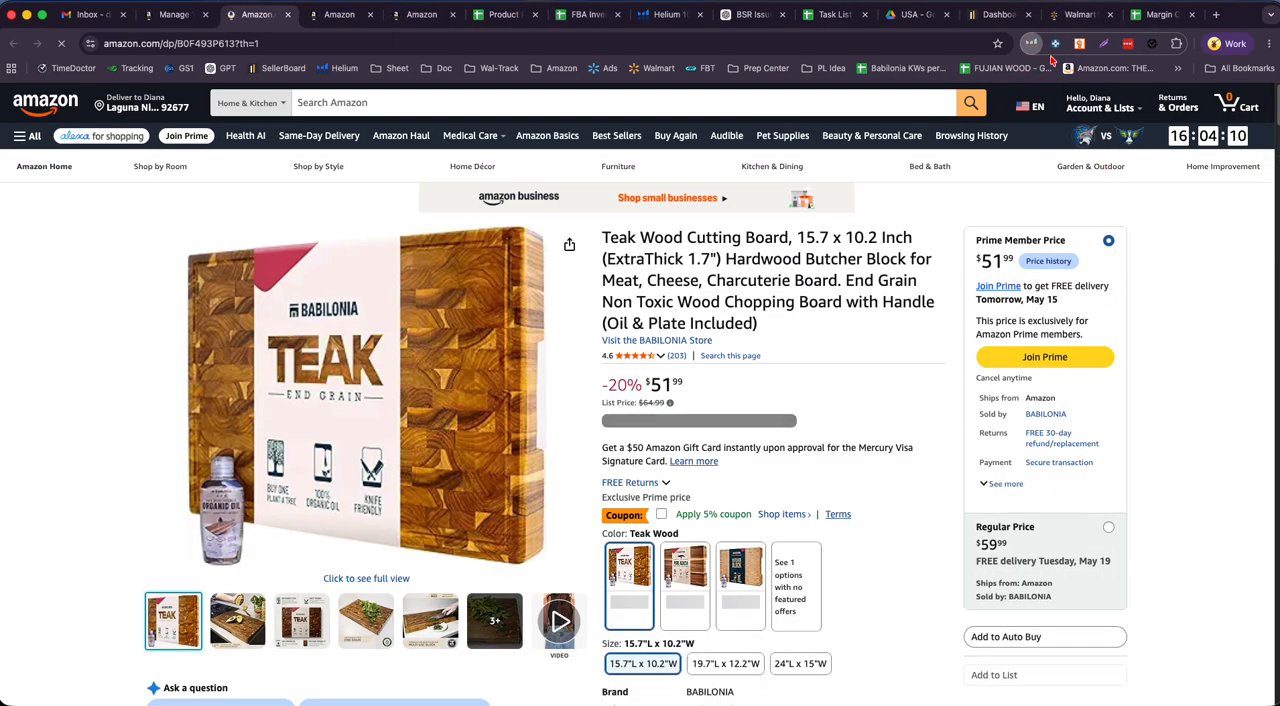
- Open the Helium 10 Profitability Calculator for the teak cutting board listing
{"action": "left_click", "coordinate": [1030, 44]}
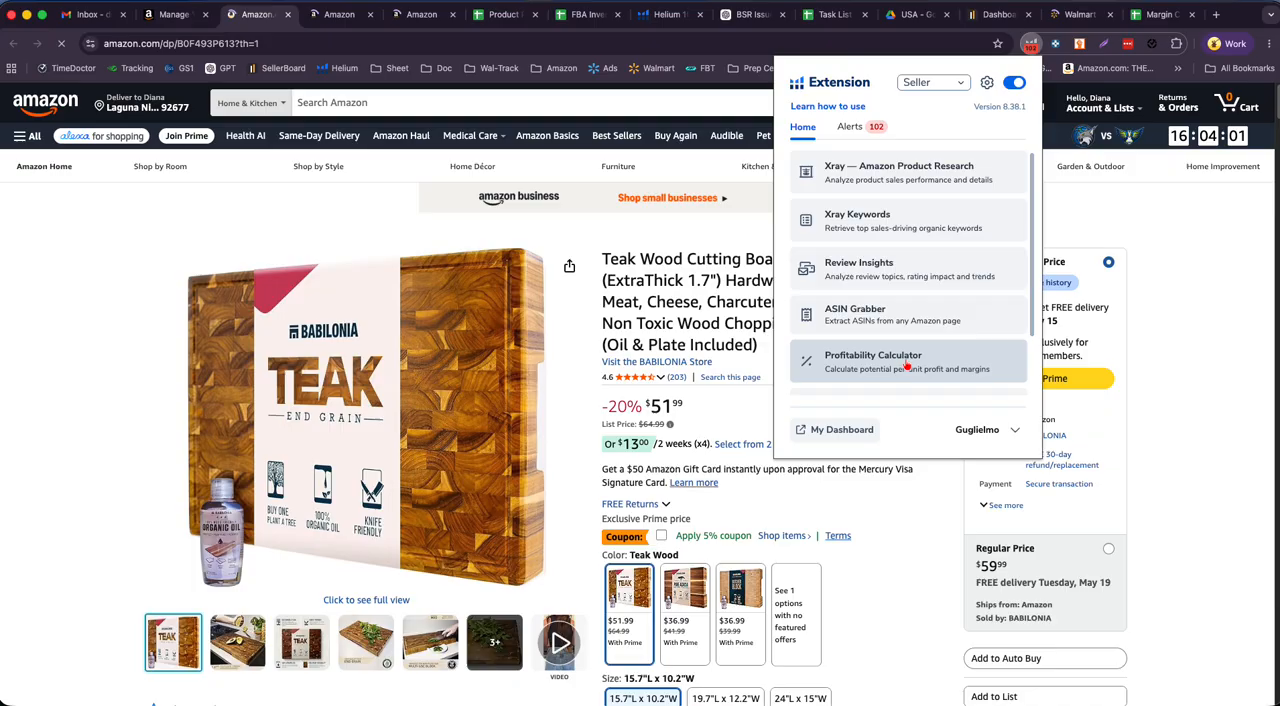
{"action": "left_click", "coordinate": [906, 366]}
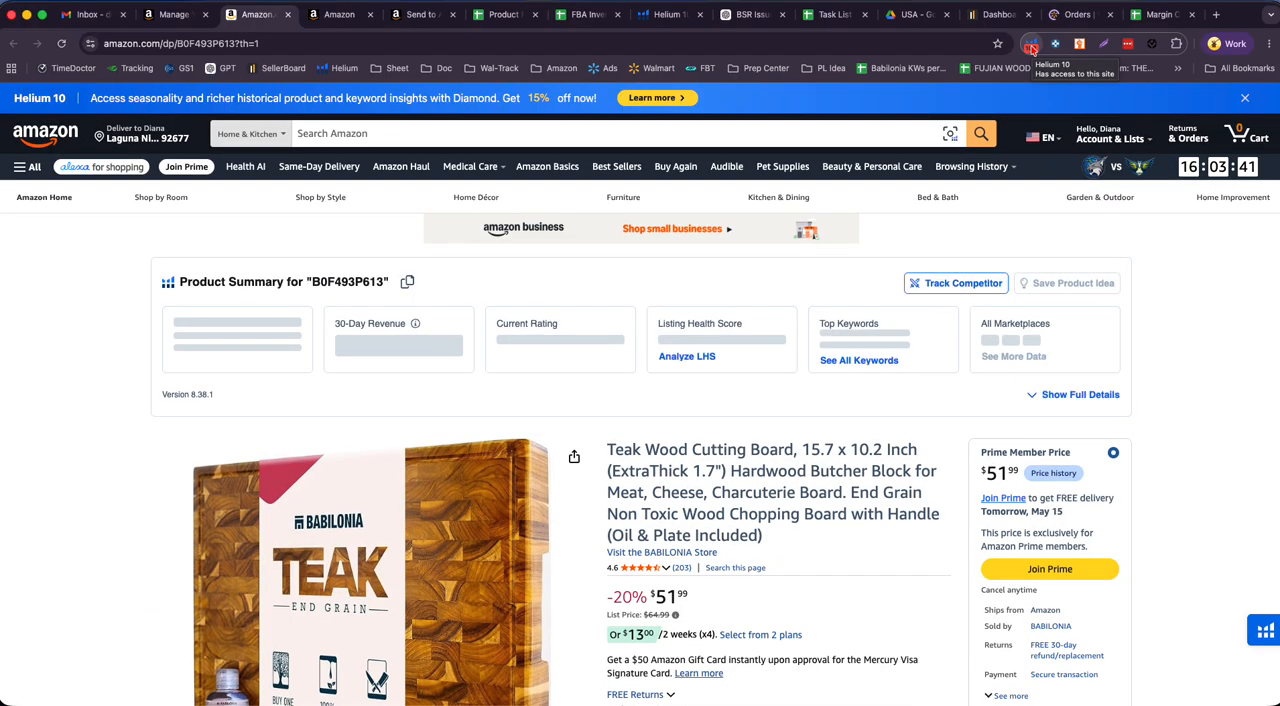
{"action": "left_click", "coordinate": [1031, 46]}
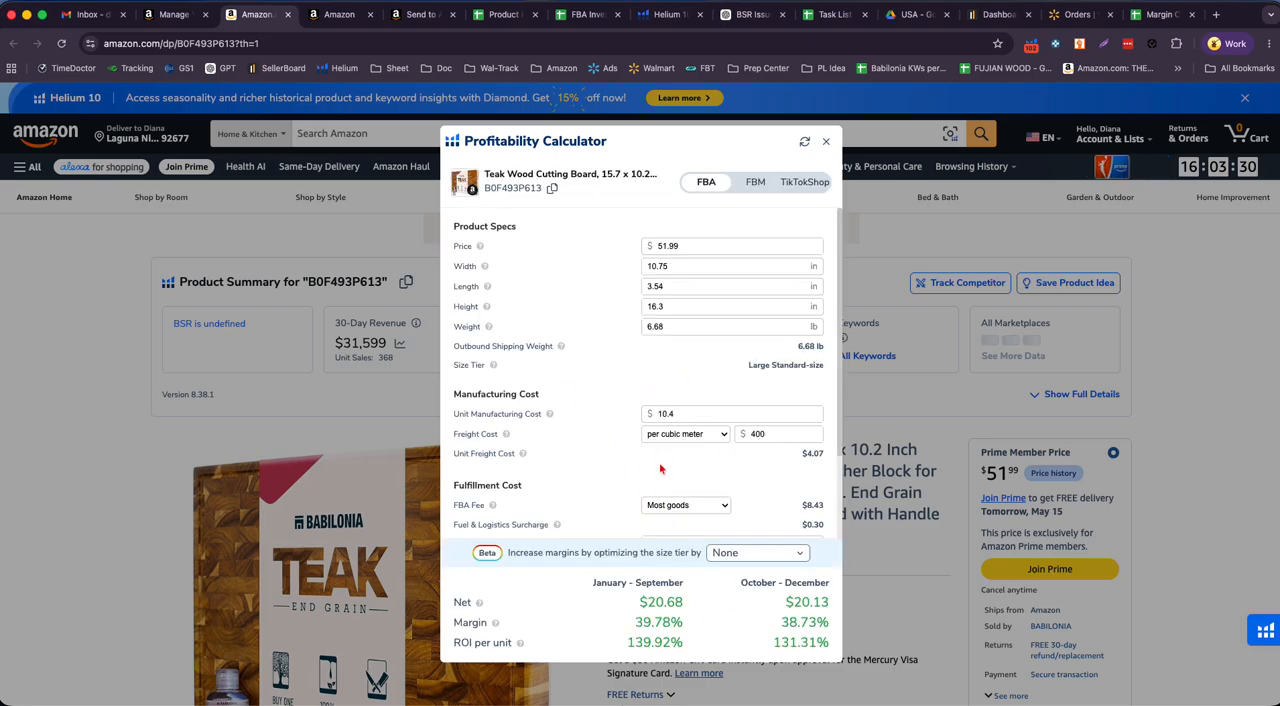
- Examine the calculator's storage fee under Fulfillment Cost, comparing the January–September and October–December rates
{"action": "scroll", "coordinate": [630, 430], "scroll_direction": "down", "scroll_amount": 3}
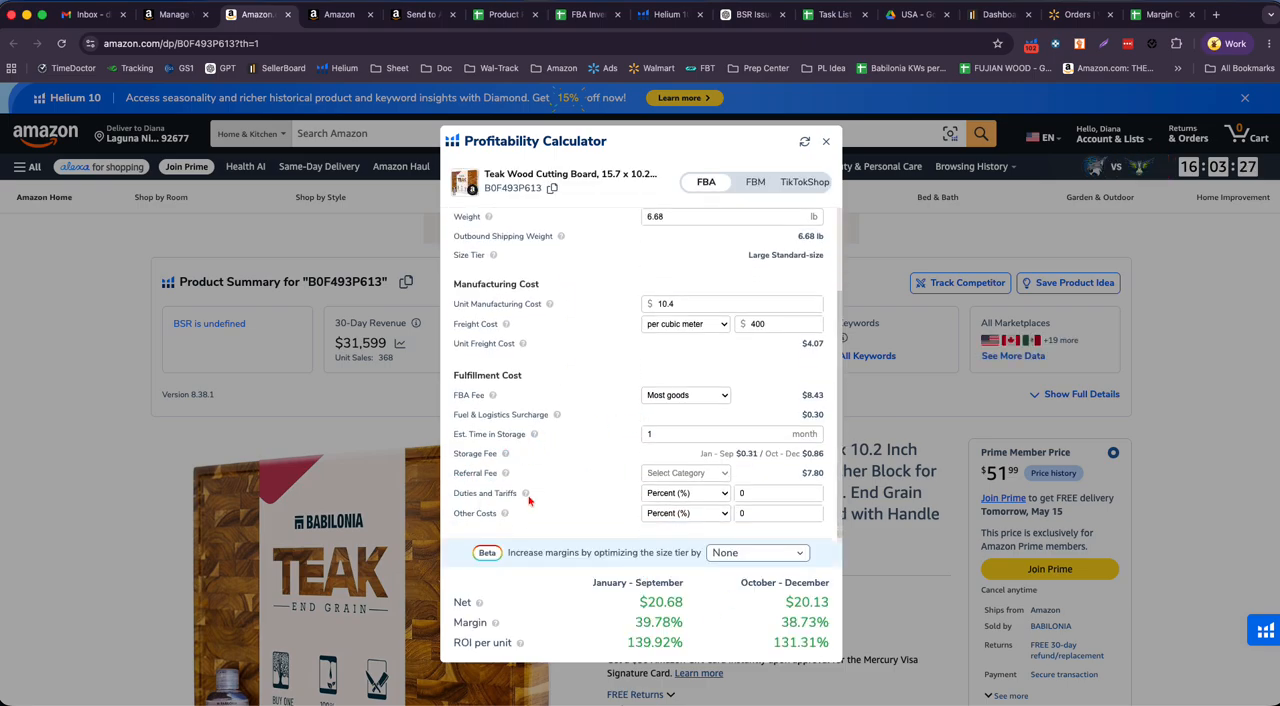
{"action": "left_click_drag", "start_coordinate": [453, 456], "coordinate": [497, 453]}
{"action": "left_click_drag", "start_coordinate": [766, 454], "coordinate": [799, 455]}
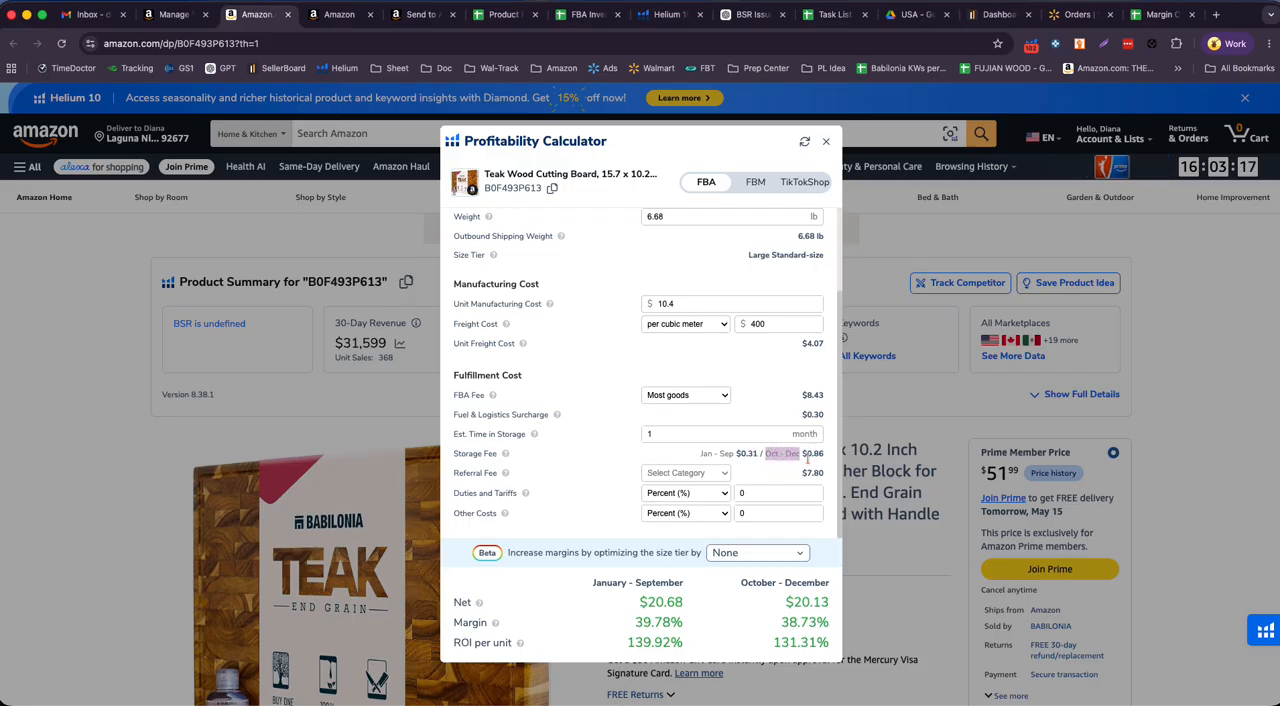
{"action": "left_click_drag", "start_coordinate": [804, 454], "coordinate": [826, 455]}
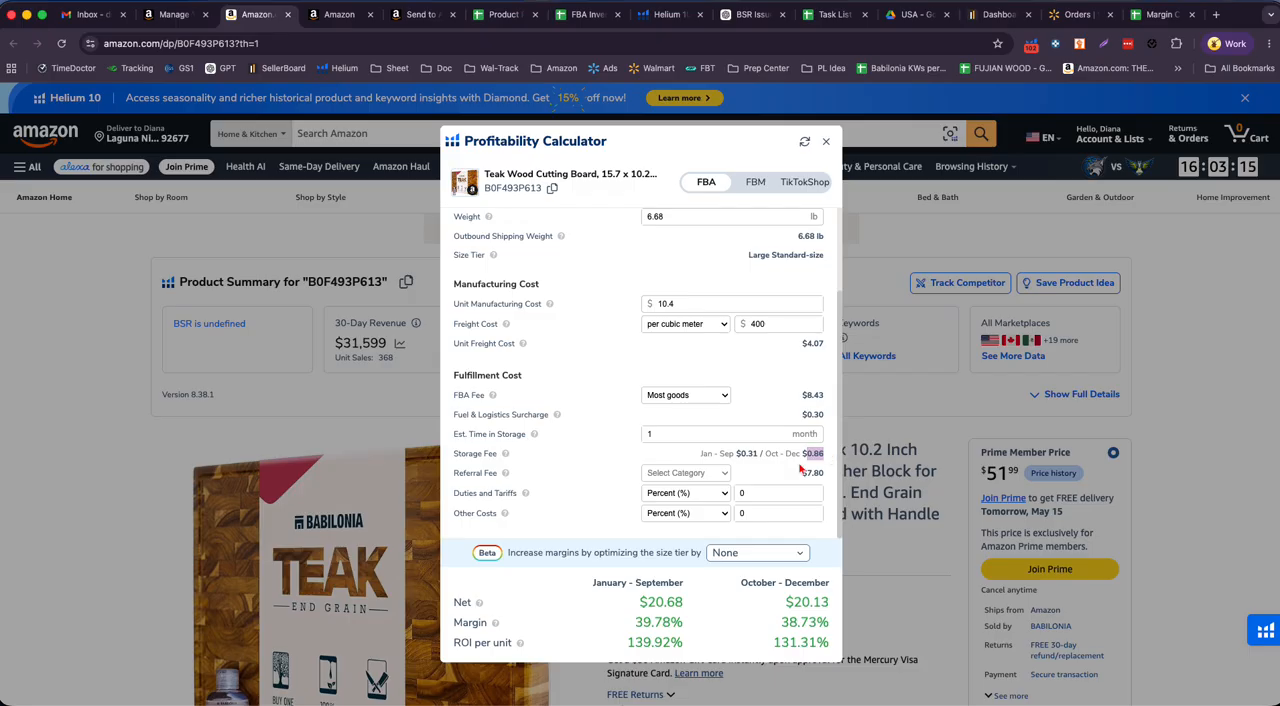
{"action": "mouse_move", "coordinate": [748, 453]}
{"action": "left_mouse_down"}
{"action": "mouse_move", "coordinate": [727, 456]}
{"action": "mouse_move", "coordinate": [766, 454]}
{"action": "mouse_move", "coordinate": [764, 466]}
{"action": "left_mouse_up"}
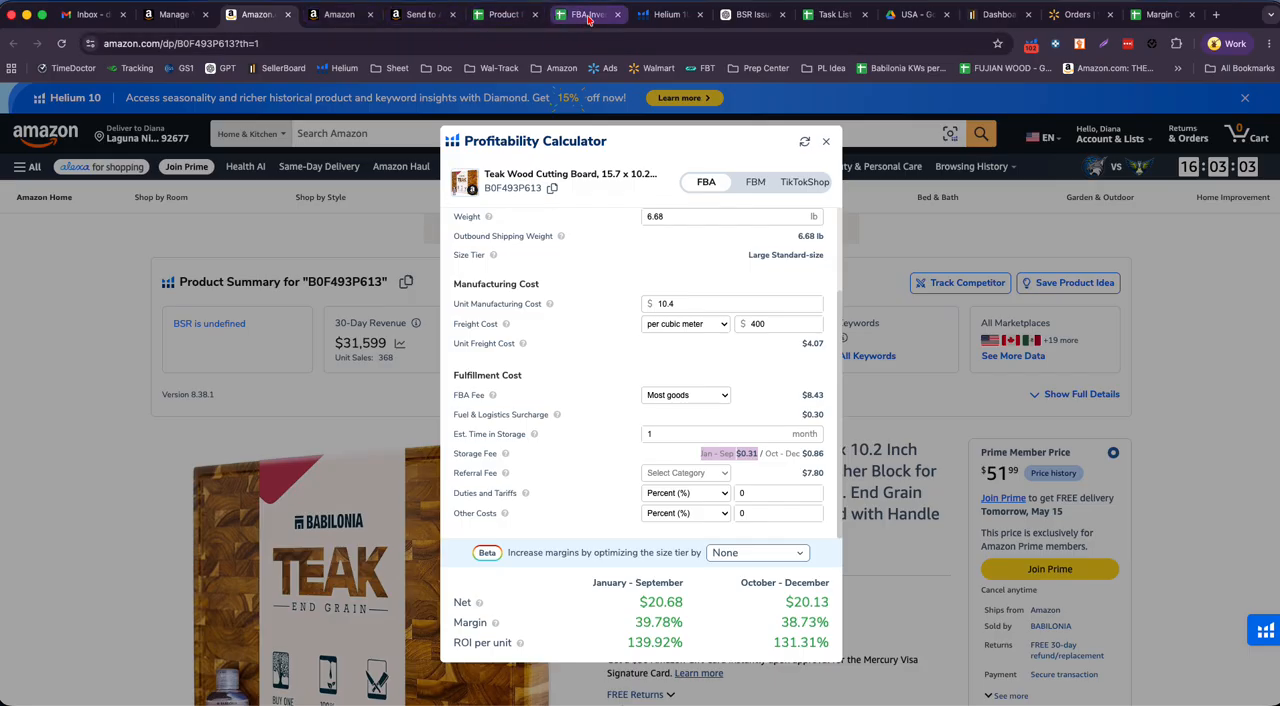
- Return to the Product Profitability spreadsheet and select the May 01, 2026 shipment quantities in CB6:CD10
{"action": "left_click", "coordinate": [505, 15]}
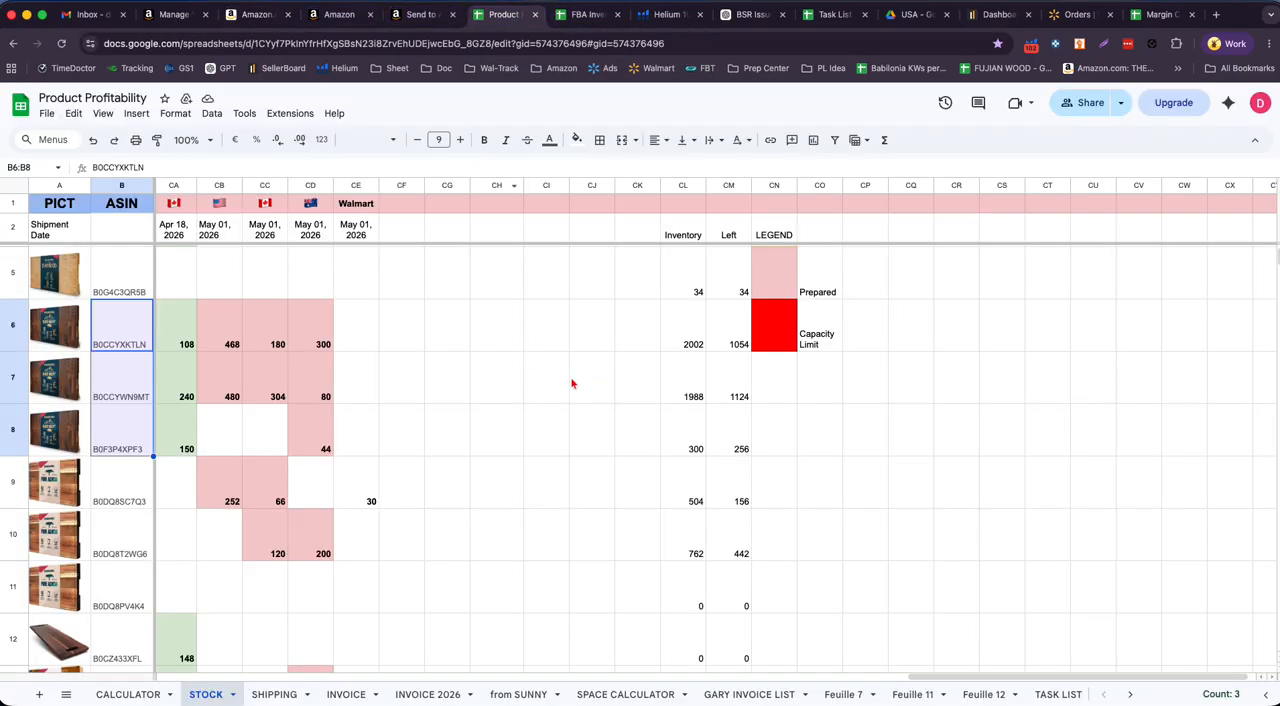
{"action": "left_click_drag", "start_coordinate": [211, 353], "coordinate": [310, 540]}
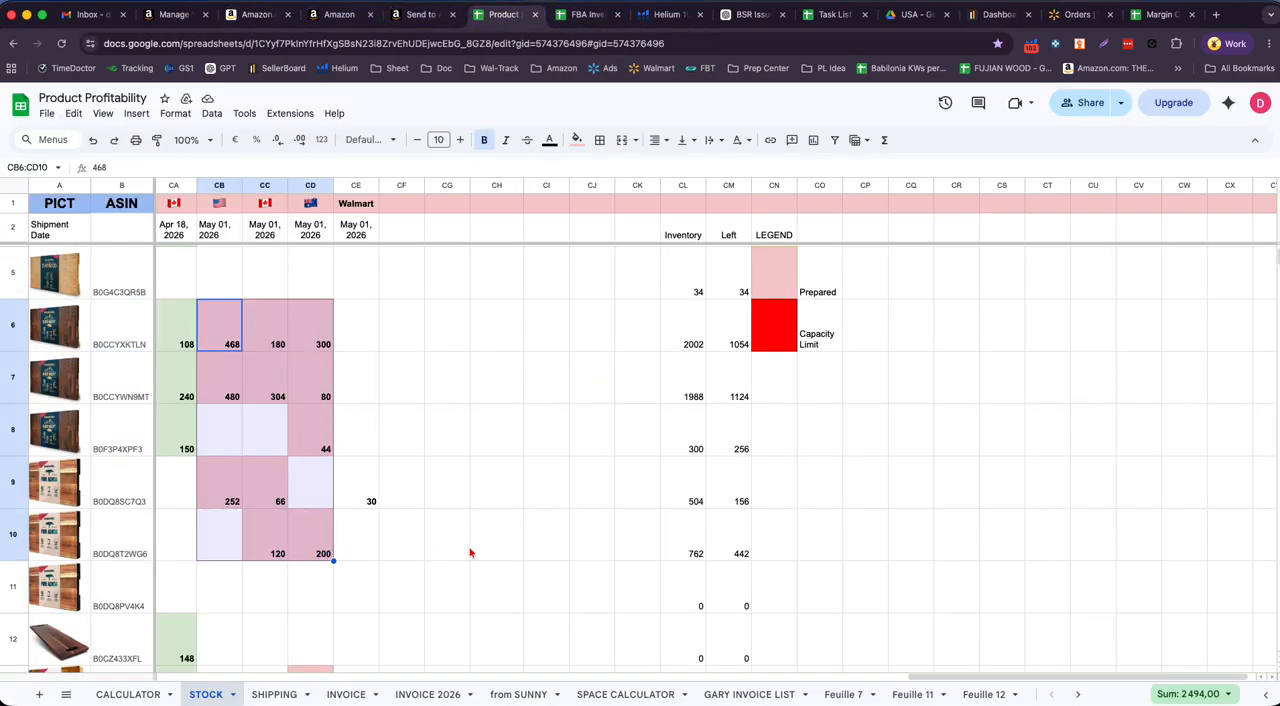
- Review the May 01, 2026 shipment columns one at a time for the United States, Canada, Australia and Walmart
{"action": "left_click", "coordinate": [540, 481]}
{"action": "left_click", "coordinate": [219, 186]}
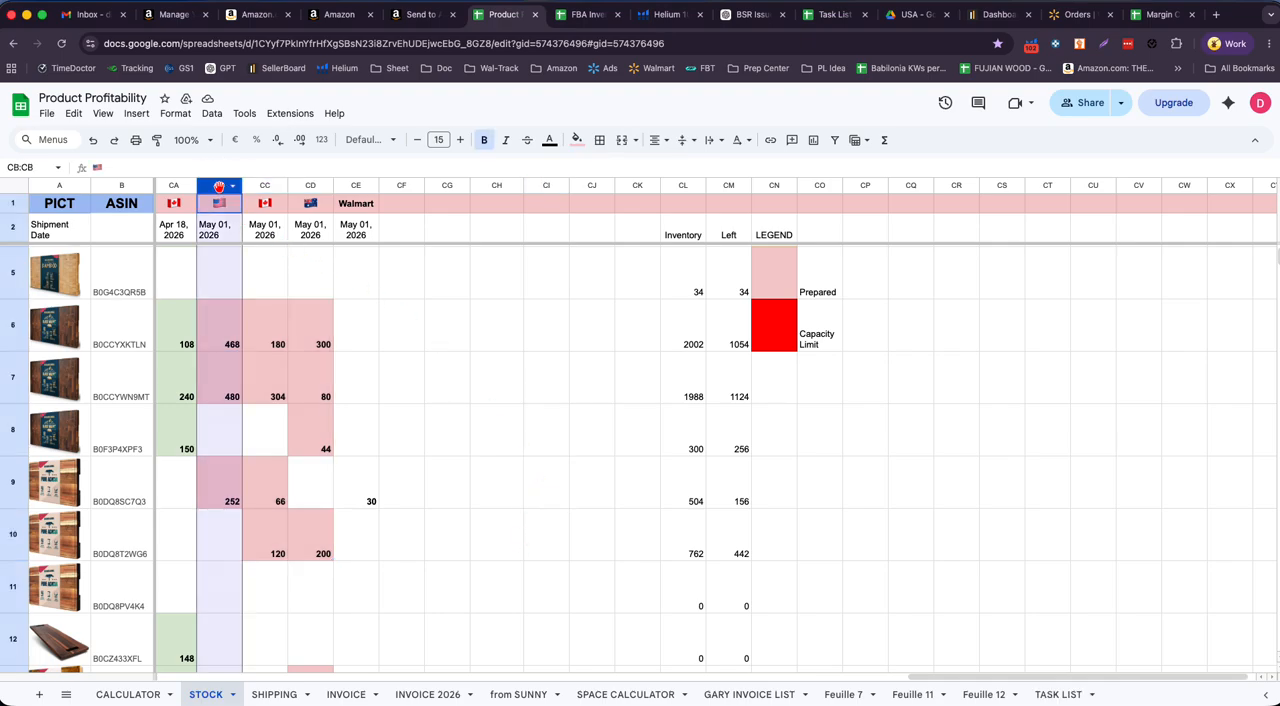
{"action": "left_click", "coordinate": [264, 187]}
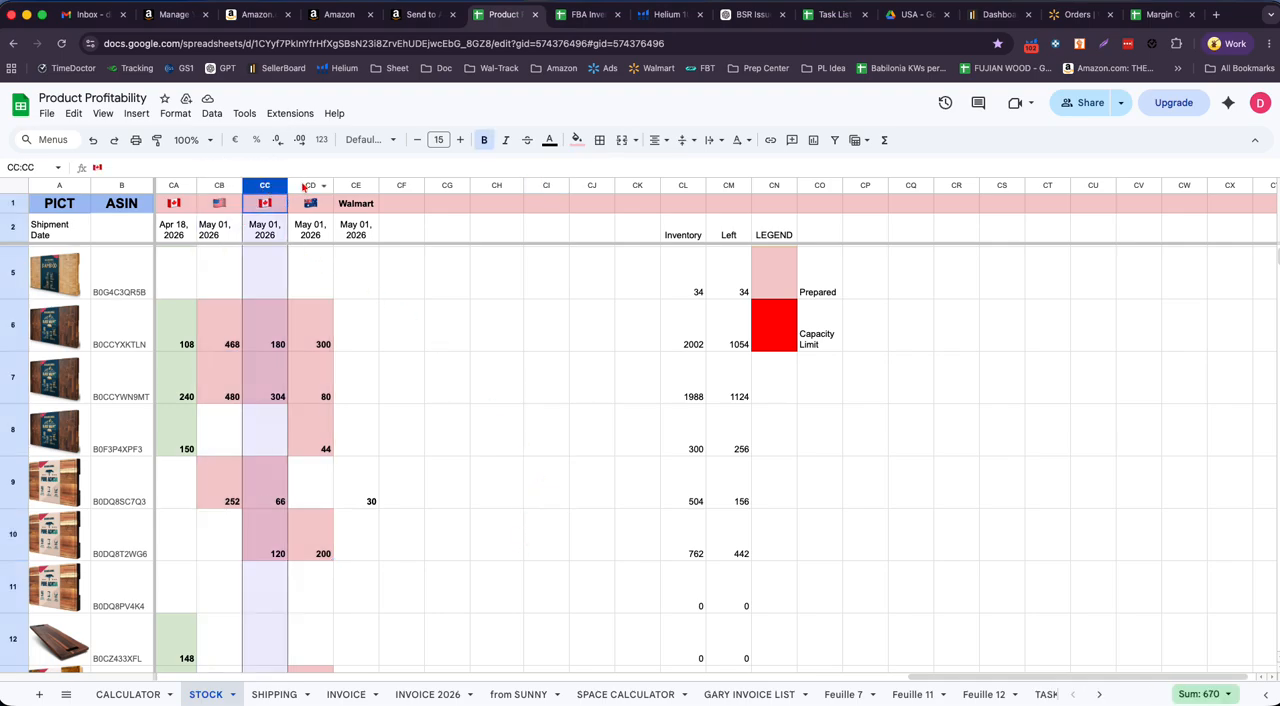
{"action": "left_click", "coordinate": [306, 187]}
{"action": "left_click", "coordinate": [355, 188]}
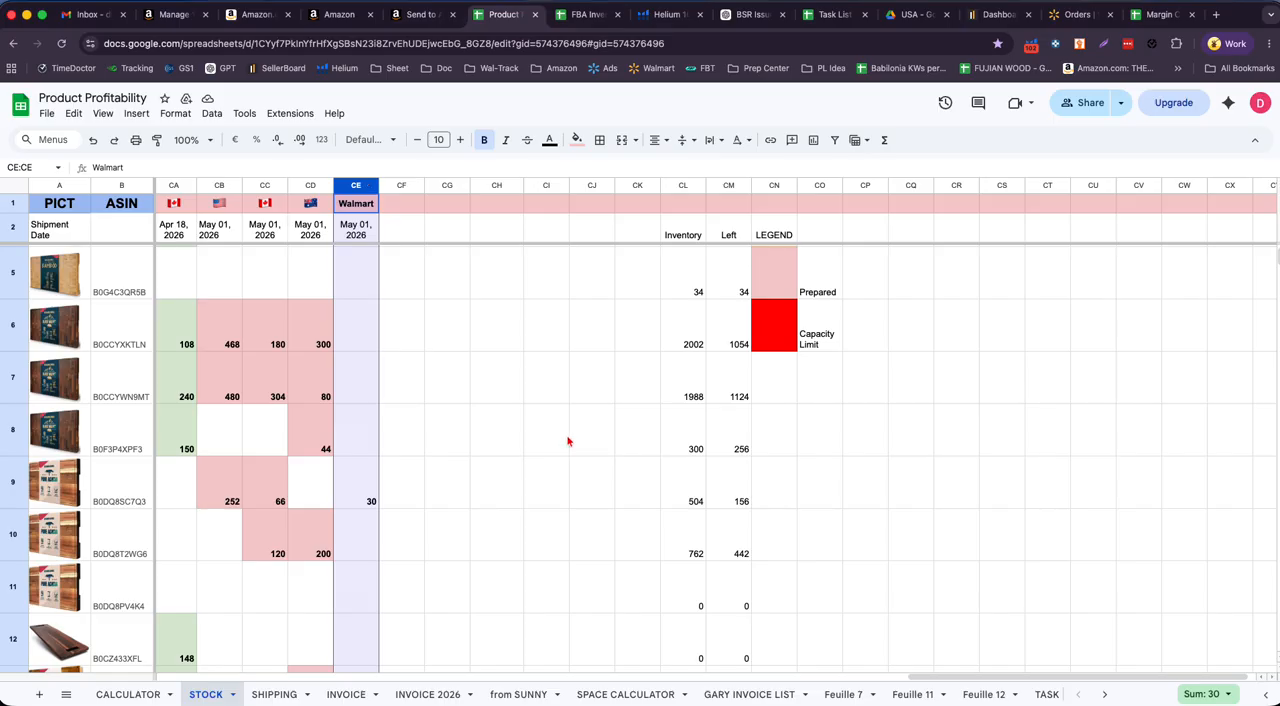
- Examine the product rows of the STOCK sheet and select the United States May 01, 2026 shipment column CB
{"action": "scroll", "coordinate": [567, 441], "scroll_direction": "down", "scroll_amount": 2}
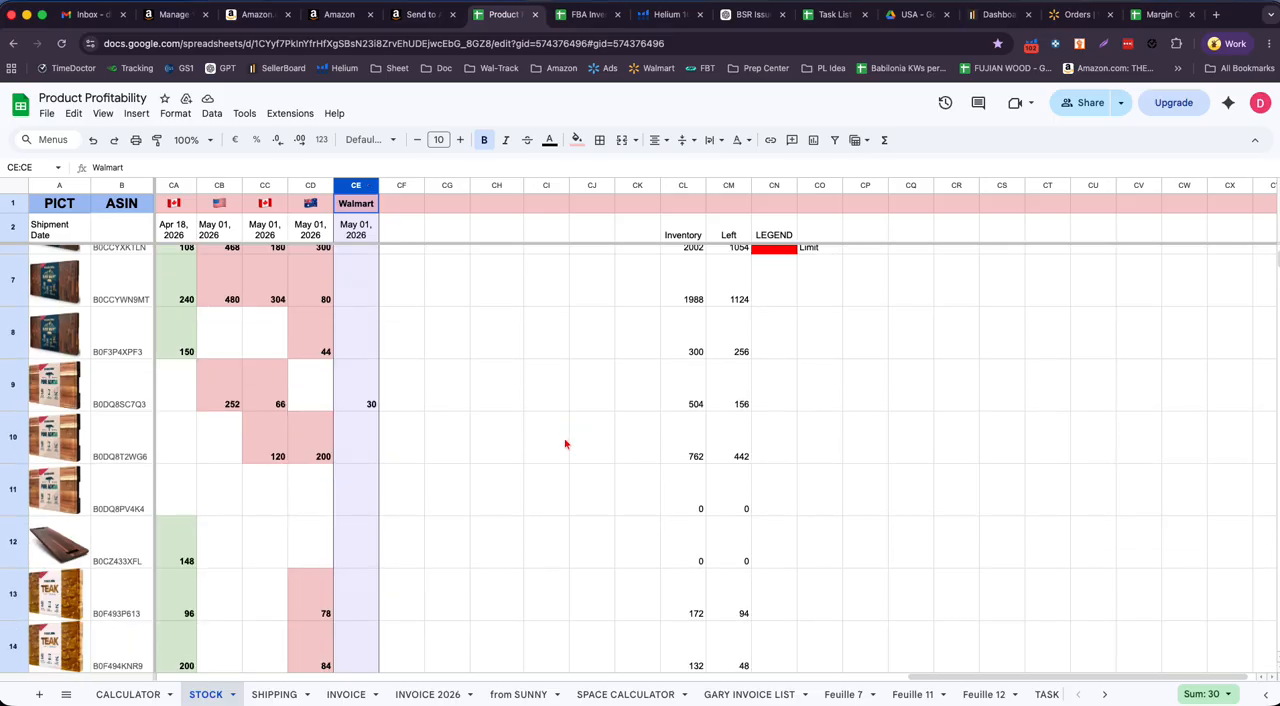
{"action": "scroll", "coordinate": [565, 444], "scroll_direction": "up", "scroll_amount": 3}
{"action": "scroll", "coordinate": [545, 438], "scroll_direction": "down", "scroll_amount": 2}
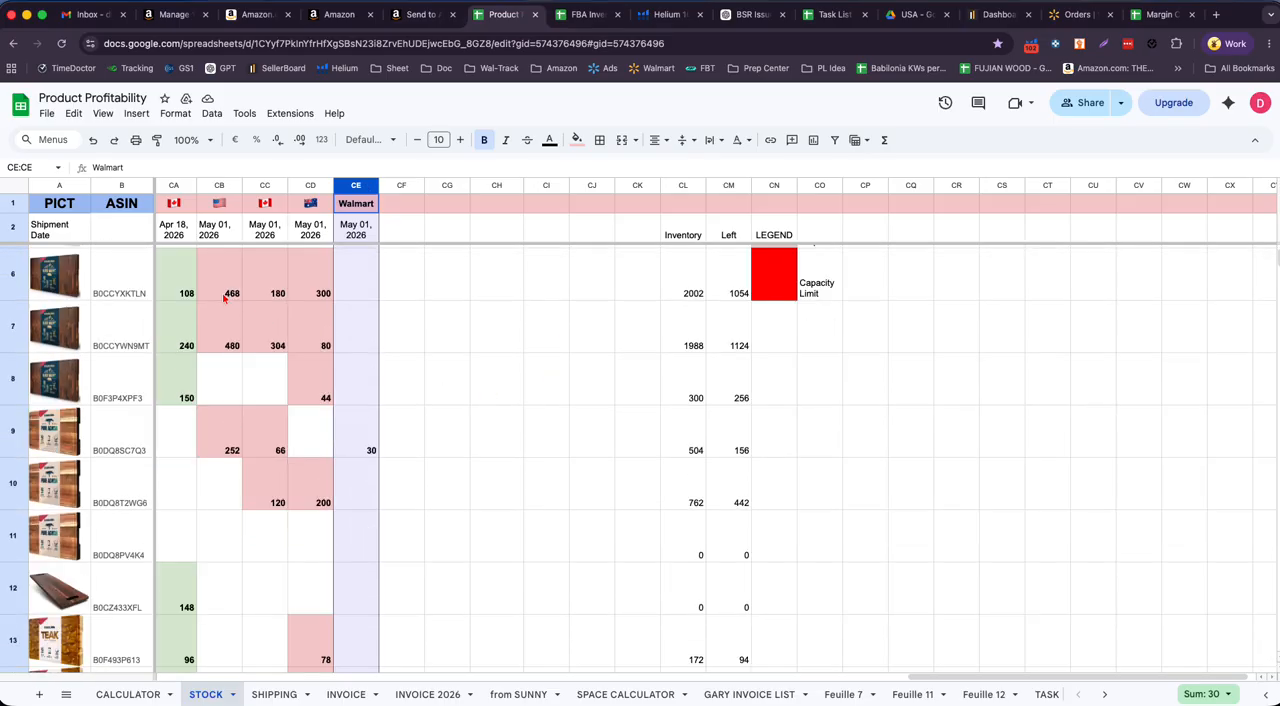
{"action": "left_click", "coordinate": [225, 297]}
{"action": "scroll", "coordinate": [345, 327], "scroll_direction": "up", "scroll_amount": 3}
{"action": "left_click", "coordinate": [222, 186]}
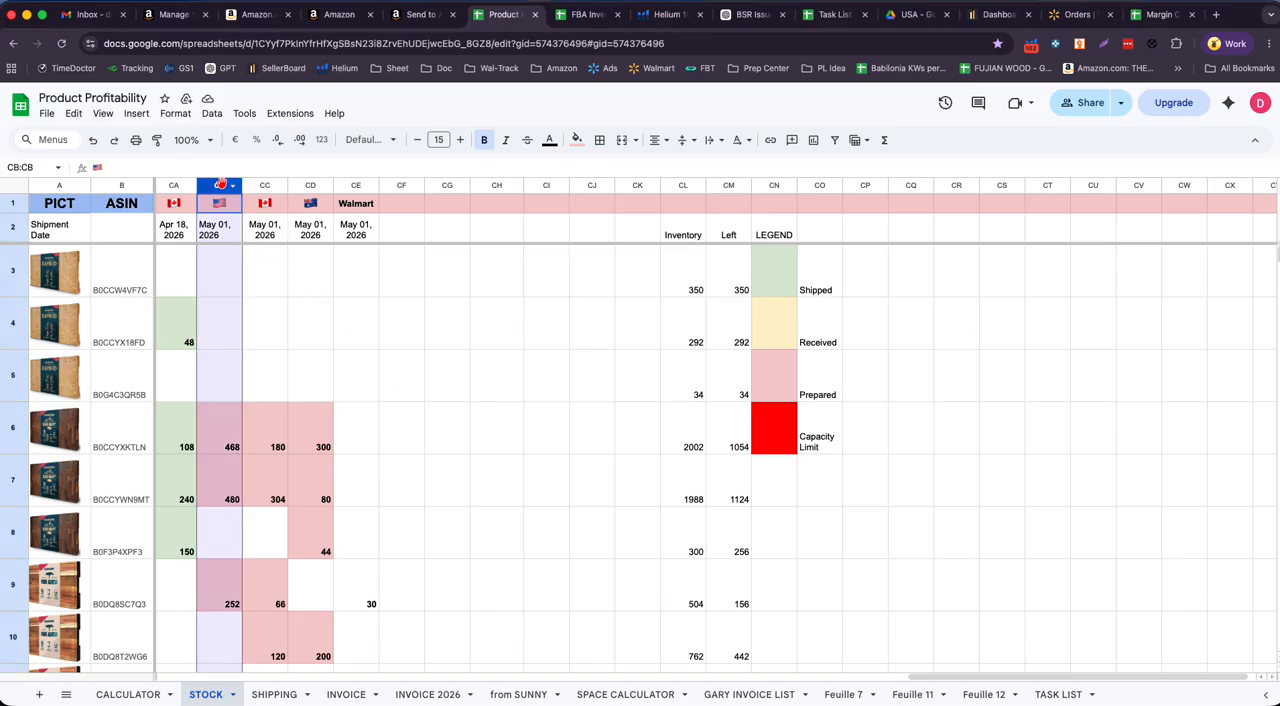
{"action": "scroll", "coordinate": [482, 438], "scroll_direction": "down", "scroll_amount": 2}
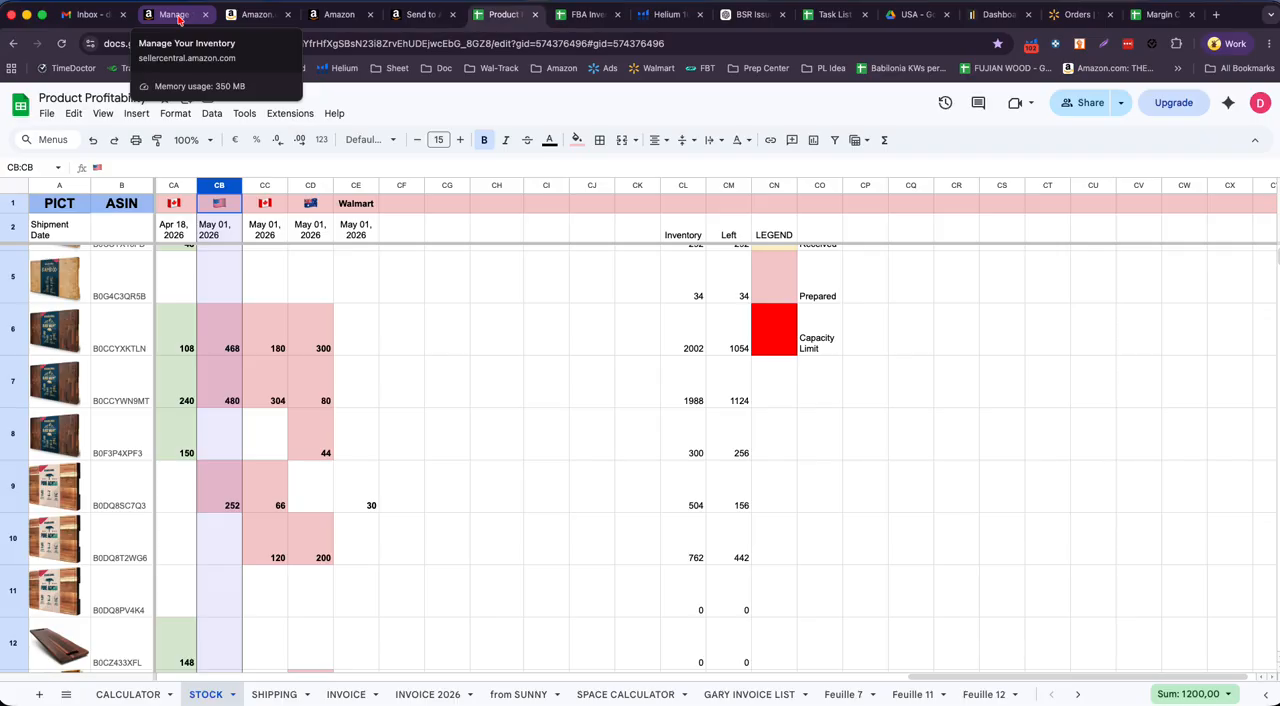
- Switch to Manage All Inventory in Seller Central and expand the 12 Wood Cutting Board variations down to the American Black Walnut boards
{"action": "left_click", "coordinate": [176, 15]}
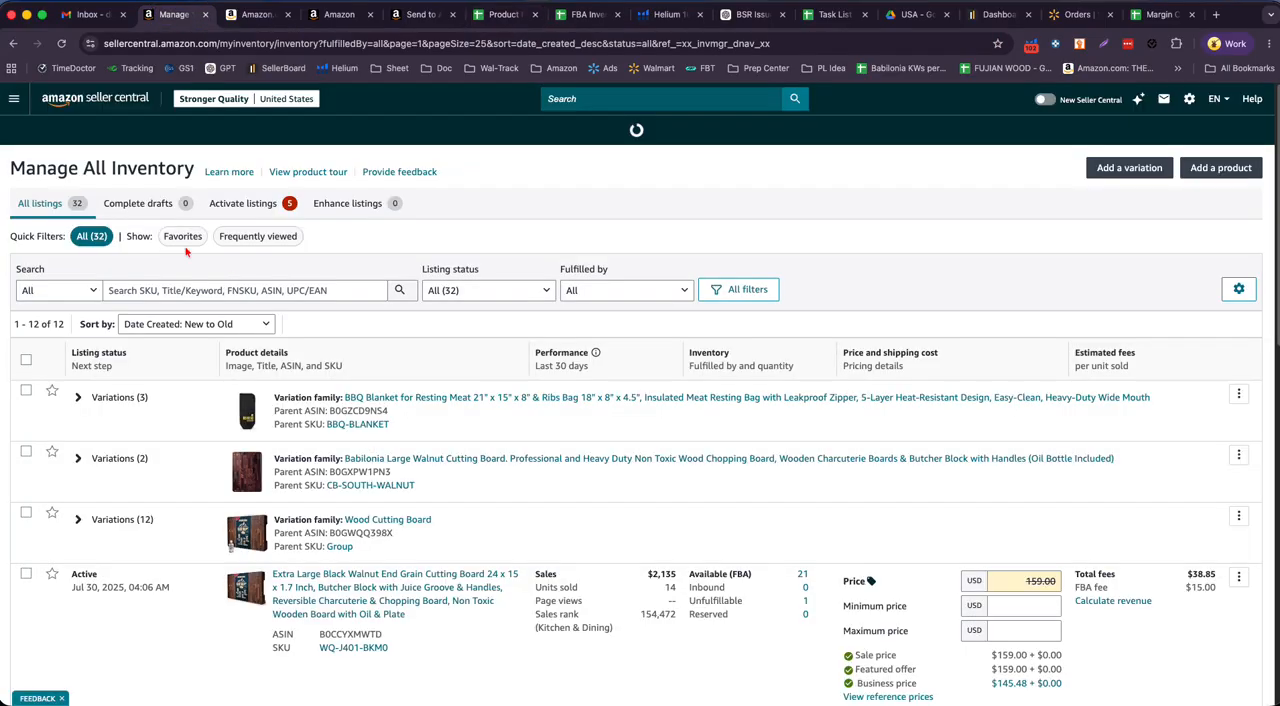
{"action": "scroll", "coordinate": [330, 458], "scroll_direction": "down", "scroll_amount": 3}
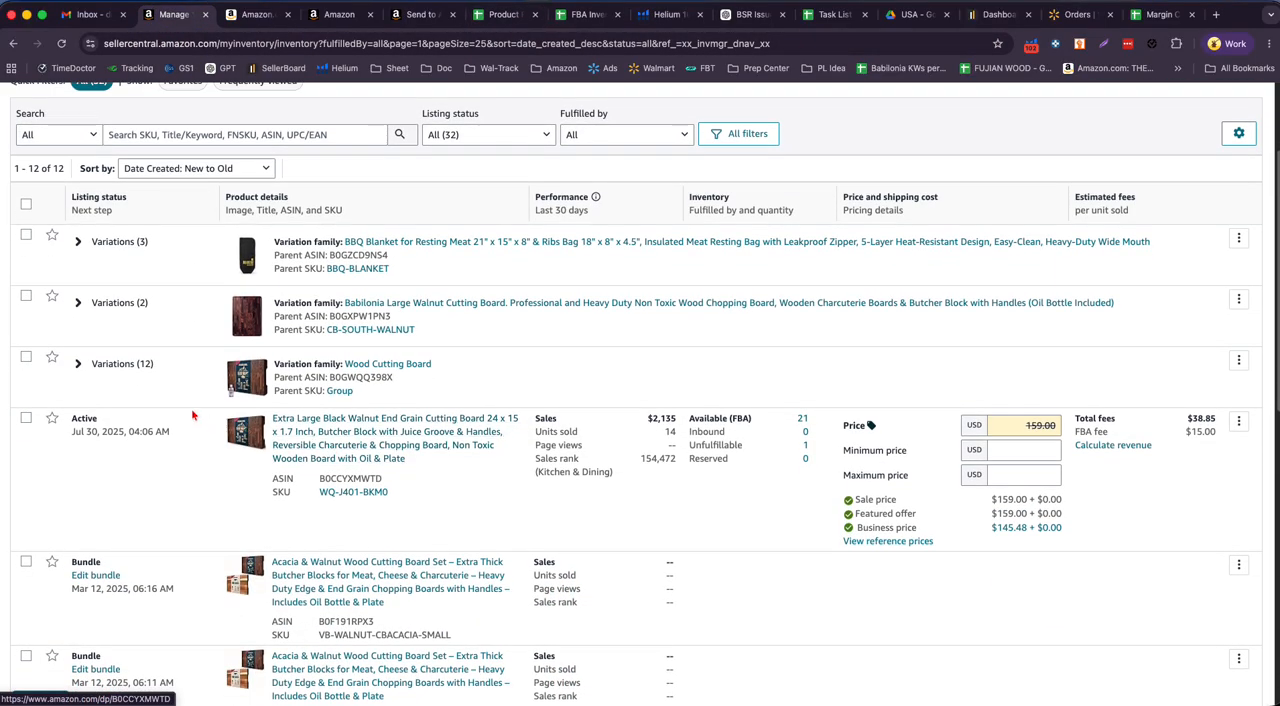
{"action": "left_click", "coordinate": [78, 368]}
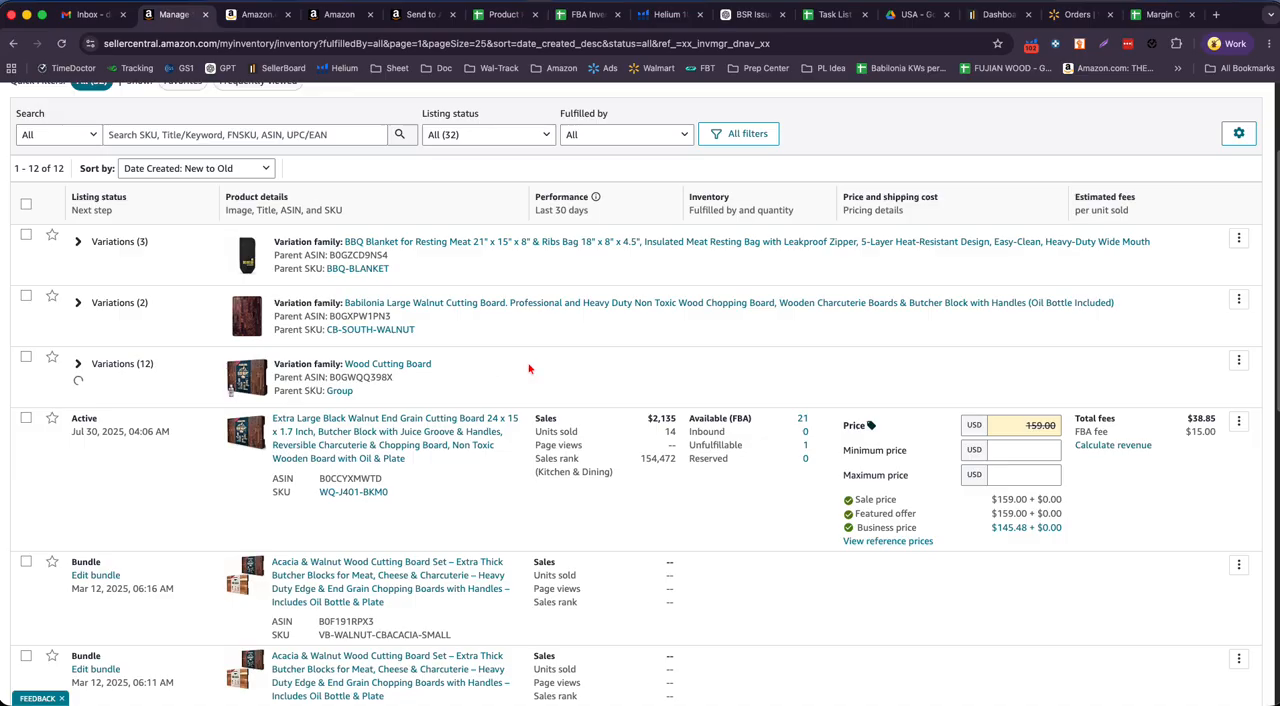
{"action": "scroll", "coordinate": [523, 403], "scroll_direction": "down", "scroll_amount": 8}
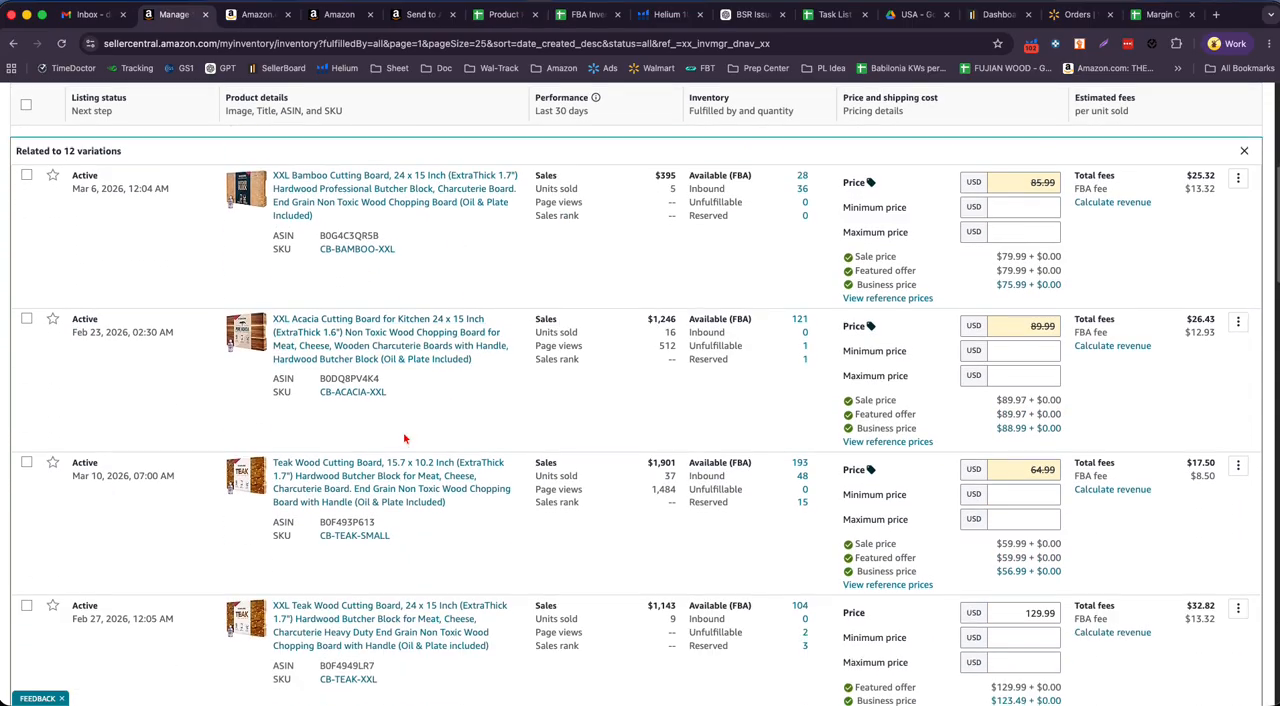
{"action": "scroll", "coordinate": [397, 440], "scroll_direction": "down", "scroll_amount": 8}
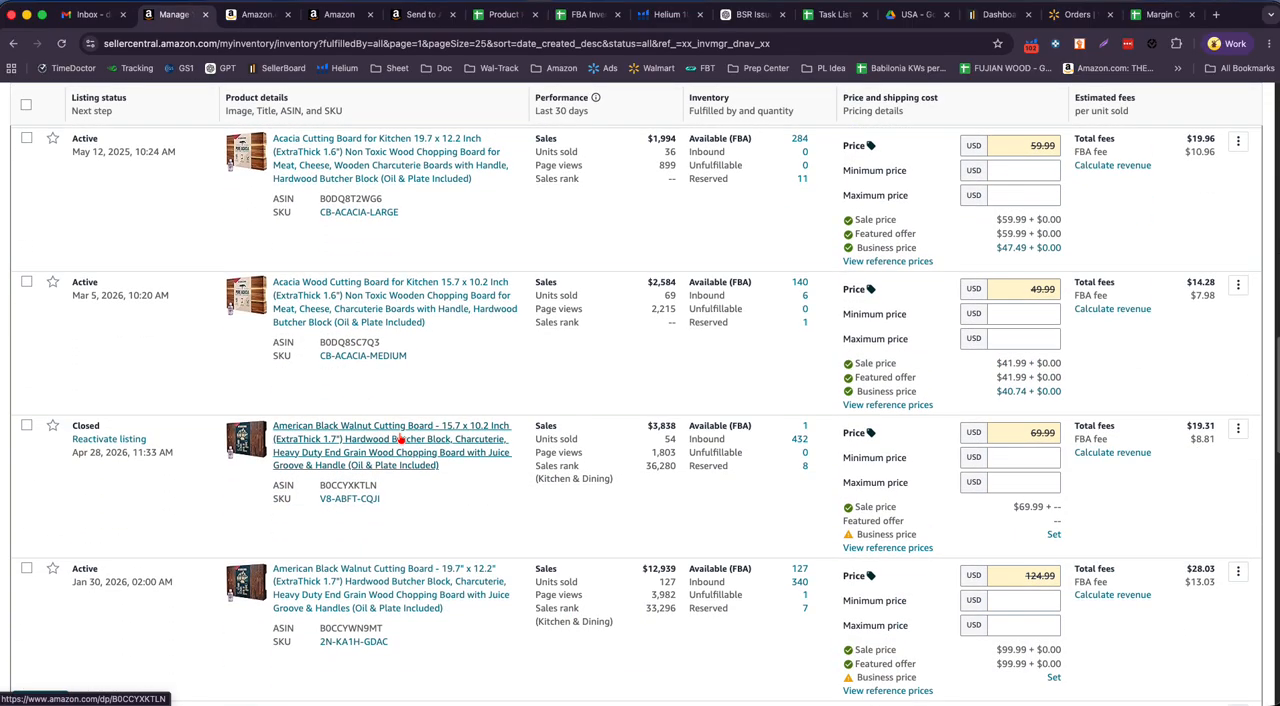
- Examine the 15.7 x 10.2 inch American Black Walnut board's listing status, available FBA quantity and sales rank
{"action": "double_click", "coordinate": [86, 426]}
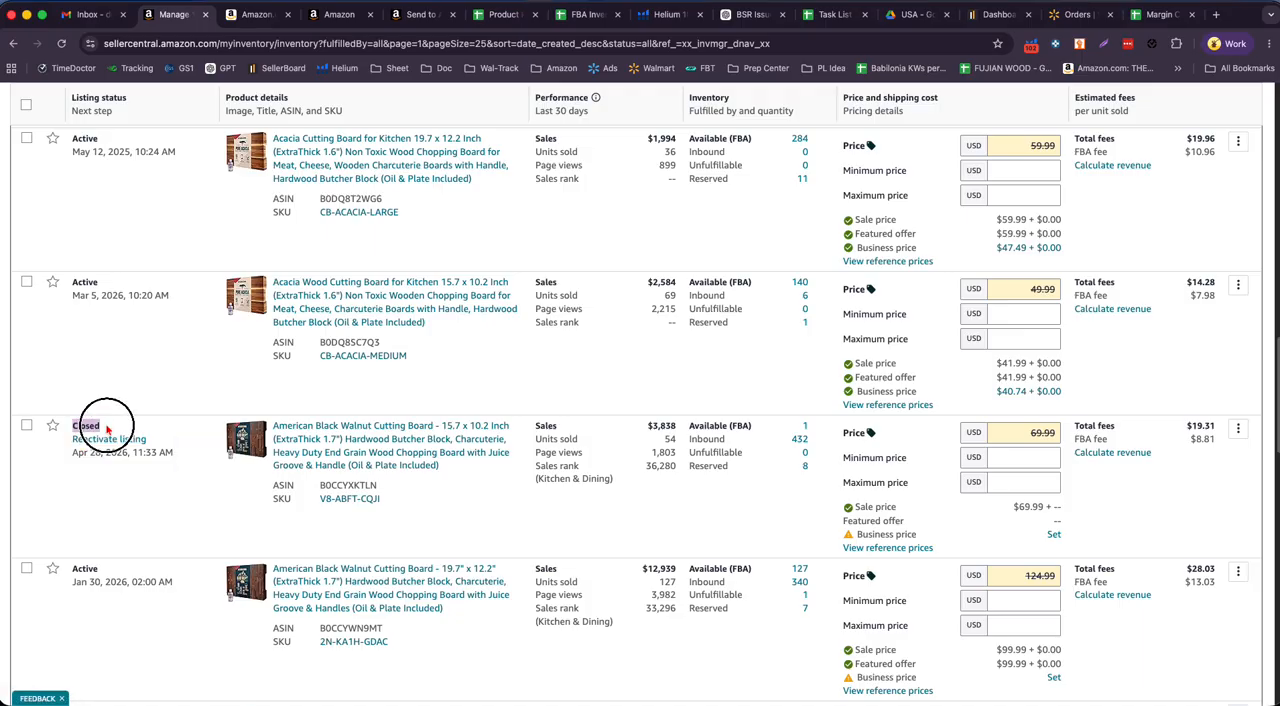
{"action": "double_click", "coordinate": [803, 427]}
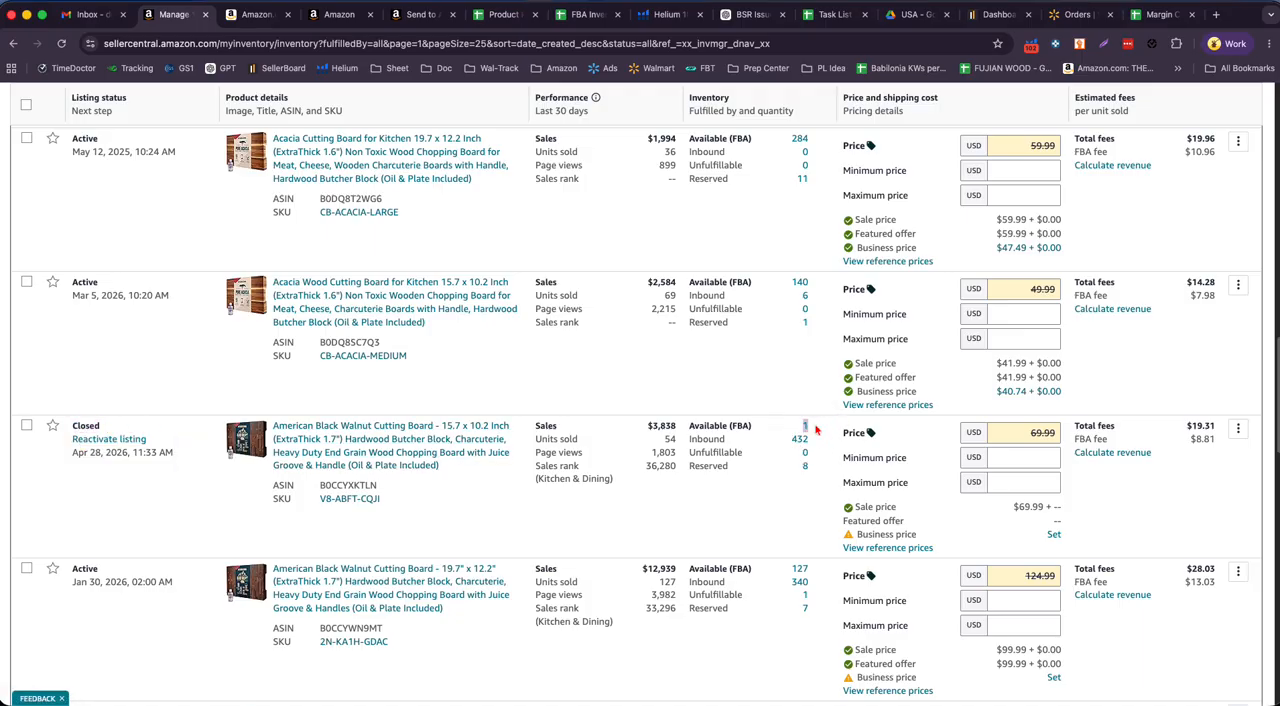
{"action": "double_click", "coordinate": [88, 426]}
{"action": "left_click_drag", "start_coordinate": [688, 427], "coordinate": [806, 428]}
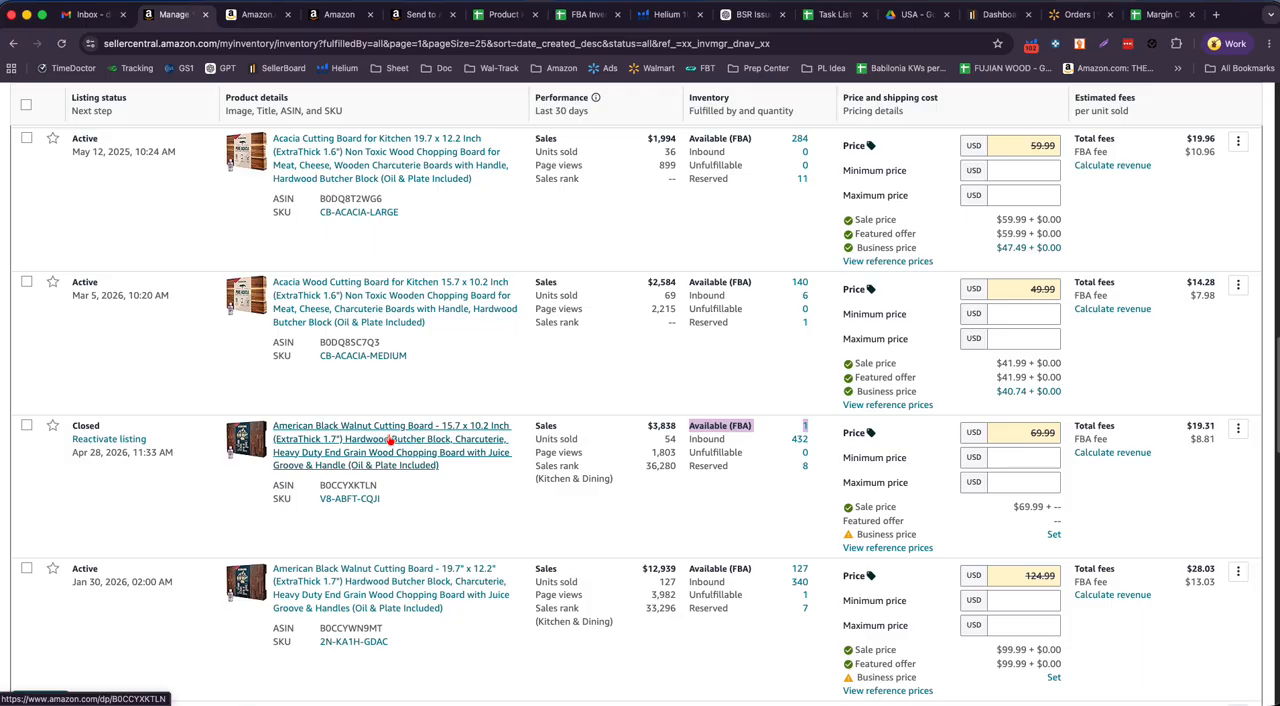
{"action": "left_click_drag", "start_coordinate": [534, 466], "coordinate": [679, 469]}
{"action": "left_click", "coordinate": [657, 469]}
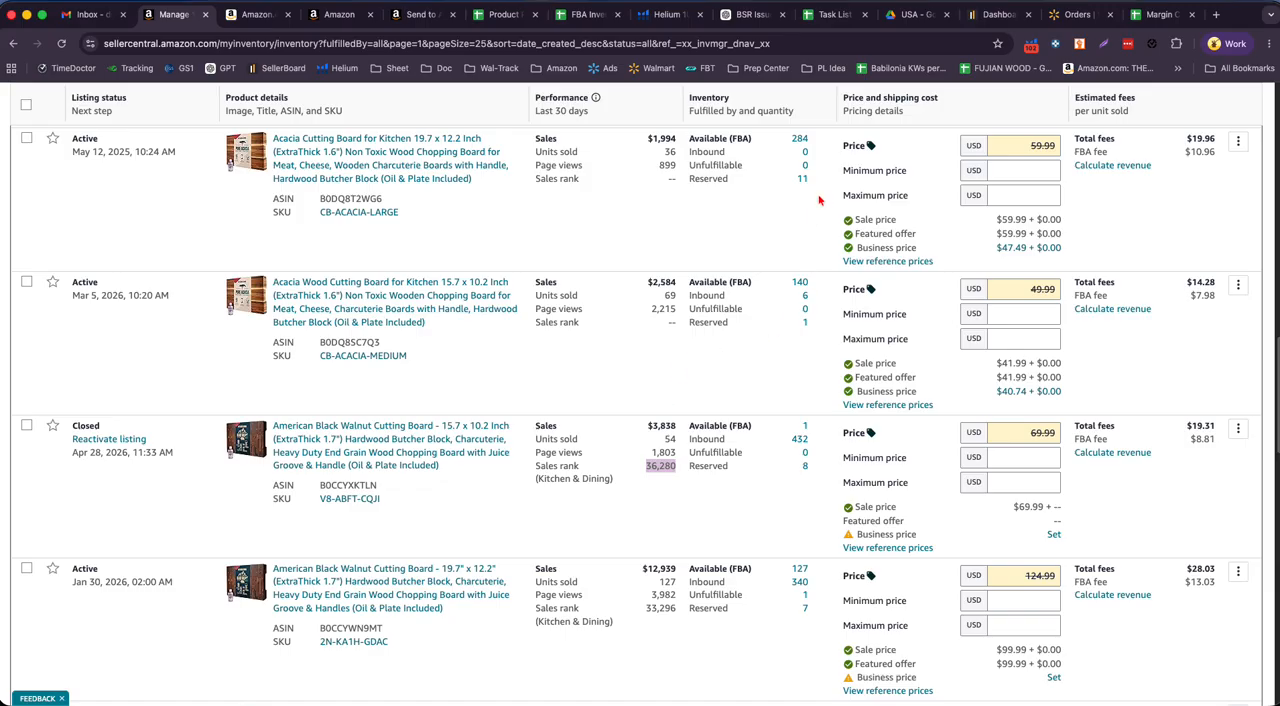
{"action": "left_click", "coordinate": [658, 470]}
{"action": "left_click_drag", "start_coordinate": [643, 474], "coordinate": [677, 472]}
{"action": "left_click_drag", "start_coordinate": [683, 428], "coordinate": [829, 429]}
{"action": "left_click", "coordinate": [755, 521]}
- Open the listing editor from the closed walnut board's reactivation details, then return to the inventory and close those details
{"action": "left_click", "coordinate": [137, 446]}
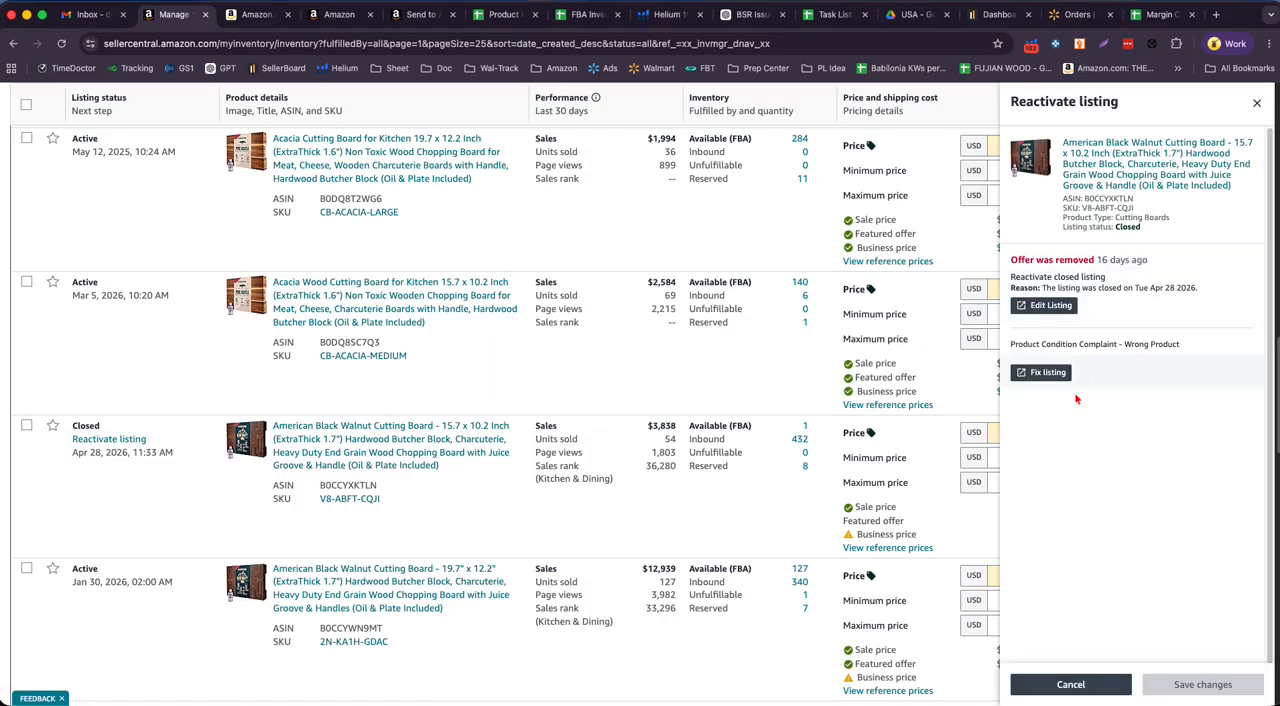
{"action": "left_click", "coordinate": [1052, 306]}
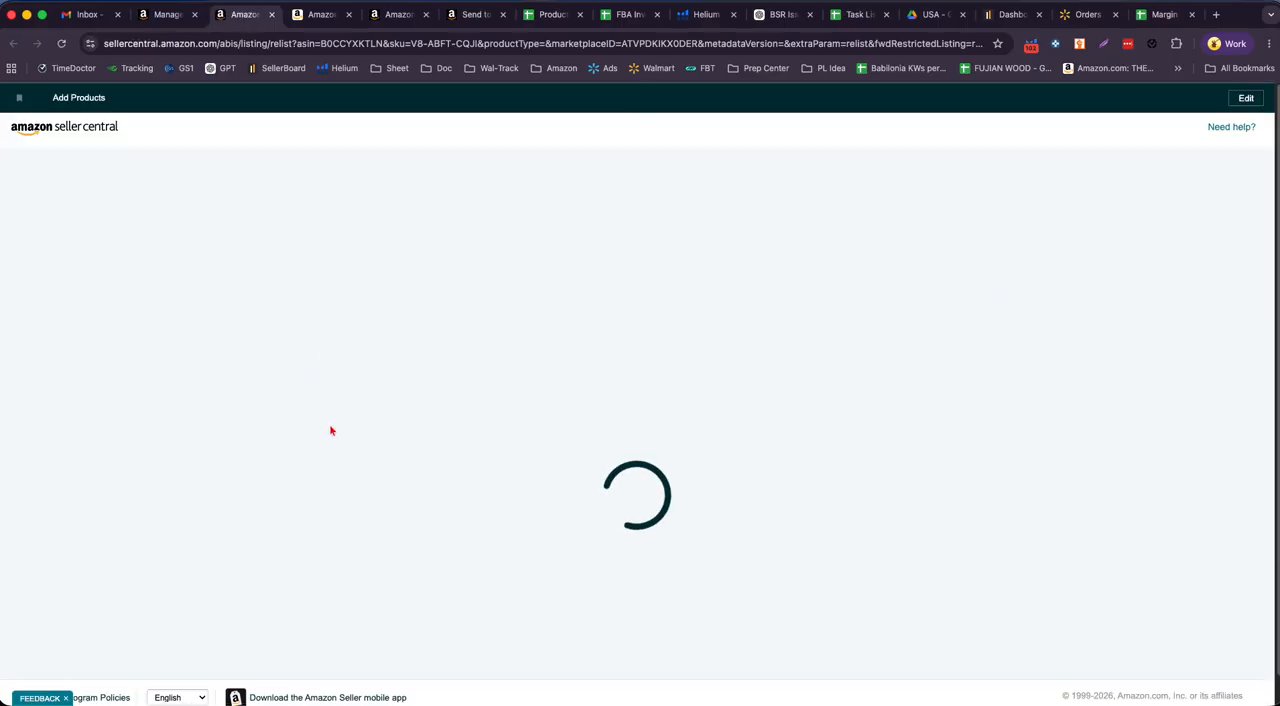
{"action": "left_click", "coordinate": [170, 14]}
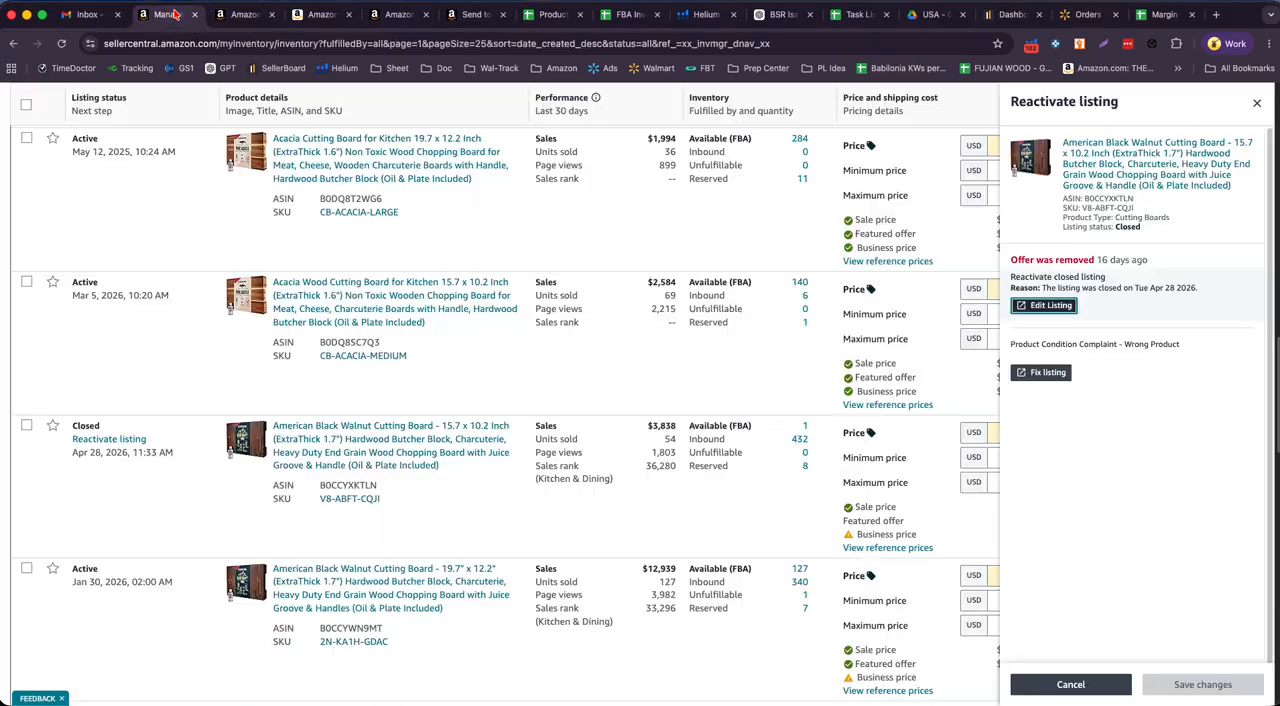
{"action": "left_click", "coordinate": [1258, 104]}
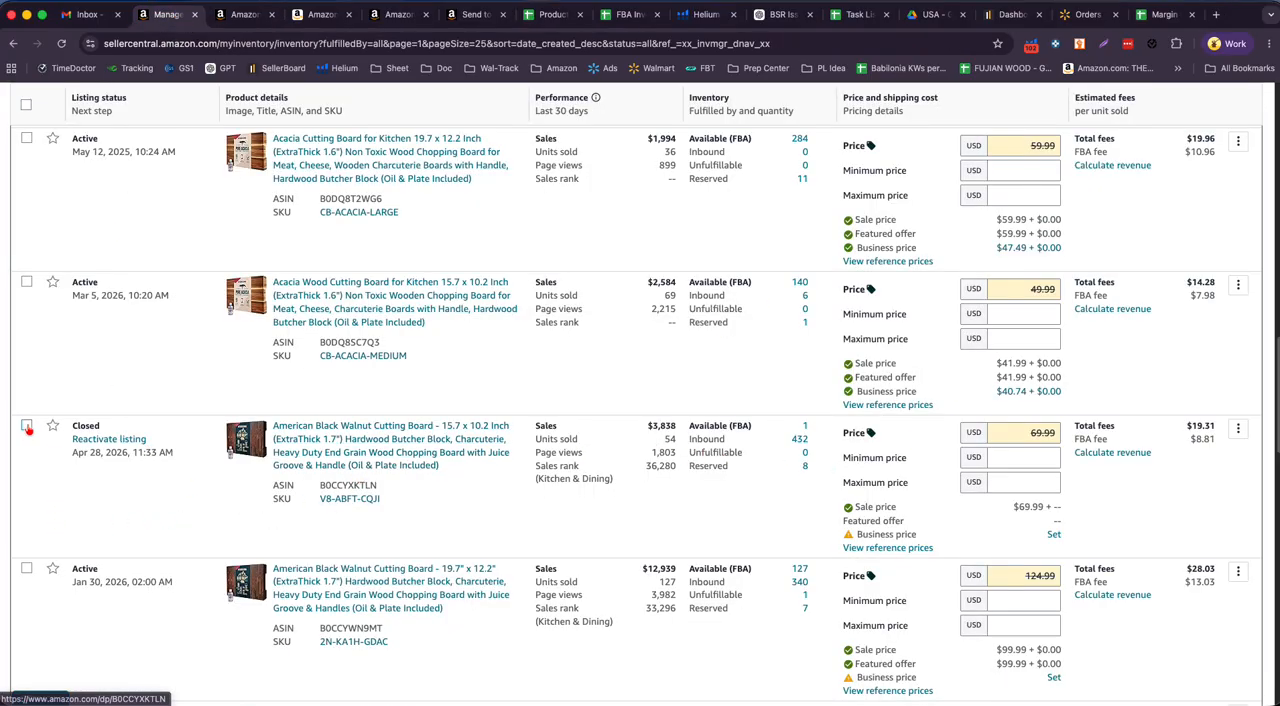
- Select the closed 15.7 x 10.2 inch walnut board and start the Send or replenish inventory action for it
{"action": "left_click", "coordinate": [26, 425]}
{"action": "scroll", "coordinate": [518, 562], "scroll_direction": "down", "scroll_amount": 1}
{"action": "left_click", "coordinate": [712, 672]}
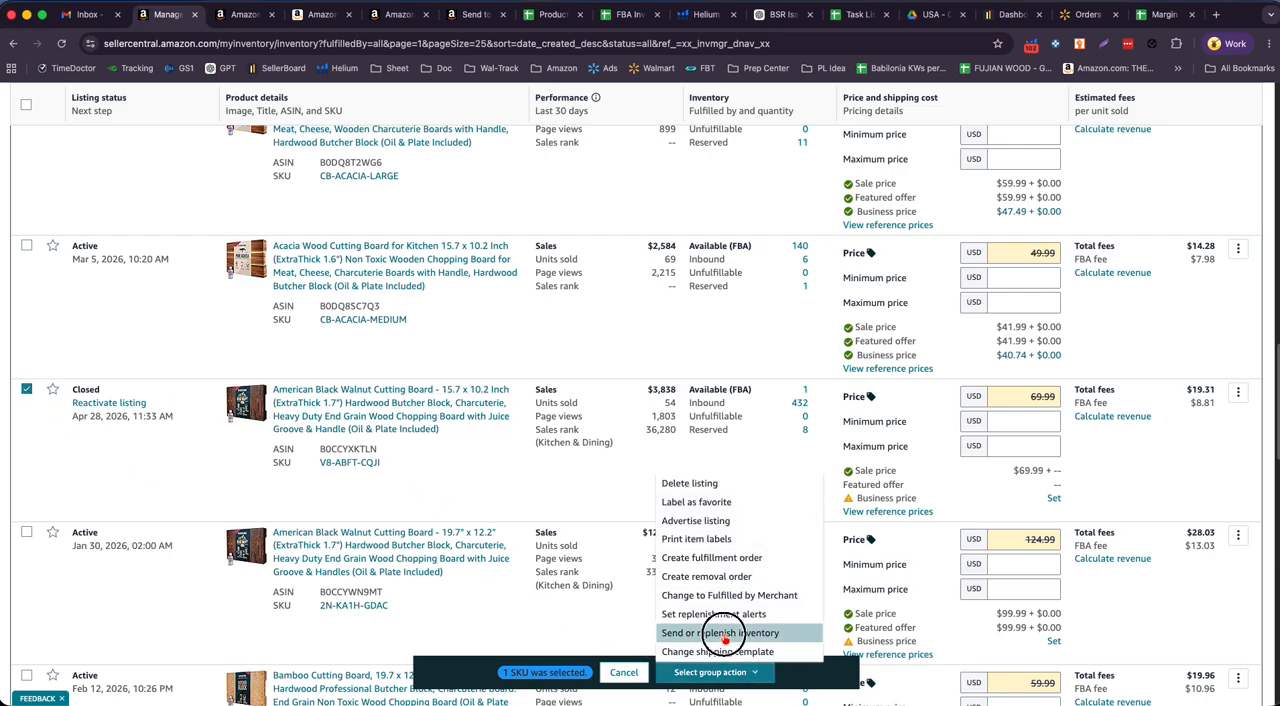
{"action": "left_click", "coordinate": [726, 632]}
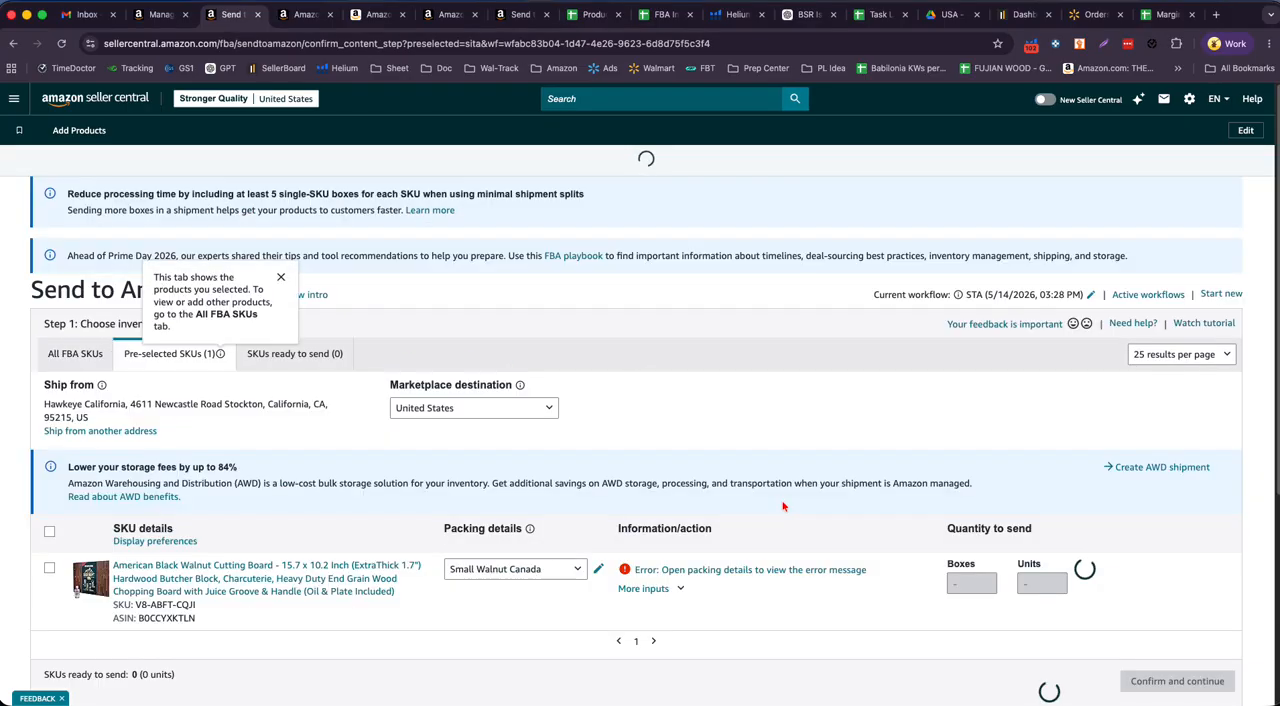
- Choose the Small Walnut USA packing template for the walnut board and open its packing details error
{"action": "scroll", "coordinate": [783, 424], "scroll_direction": "down", "scroll_amount": 2}
{"action": "left_click", "coordinate": [512, 434]}
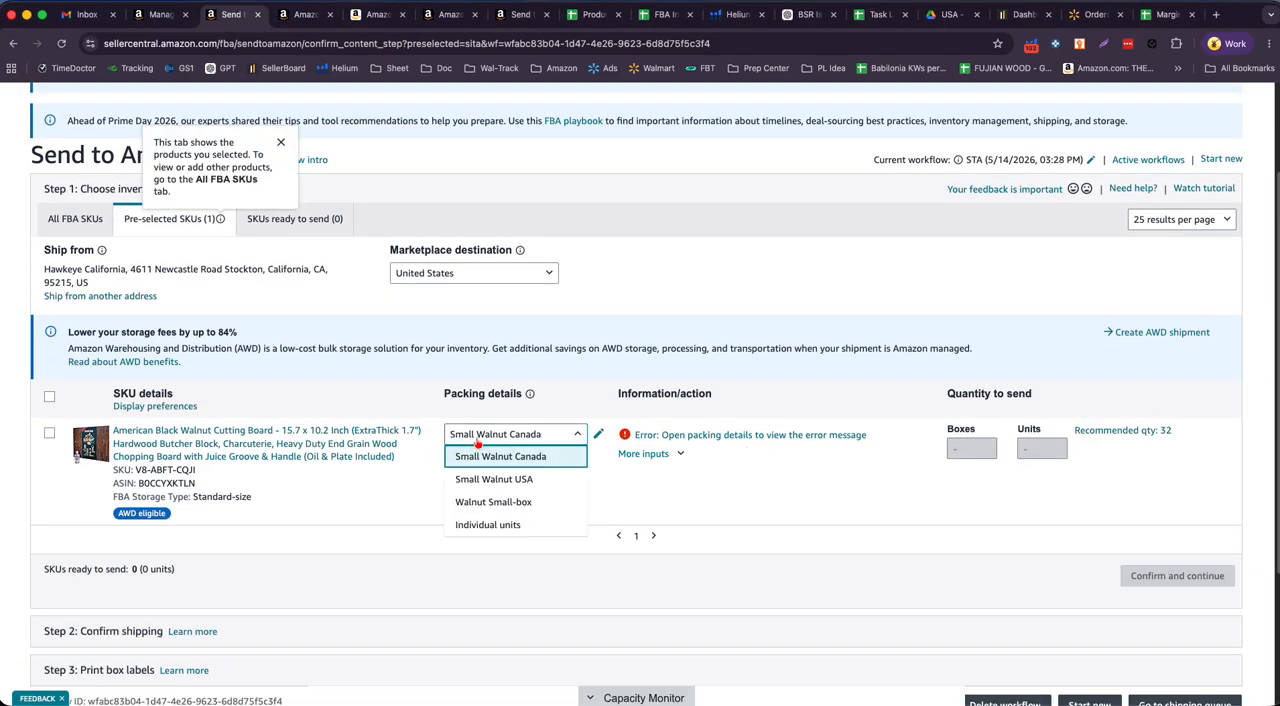
{"action": "left_click", "coordinate": [505, 478]}
{"action": "left_click", "coordinate": [880, 486]}
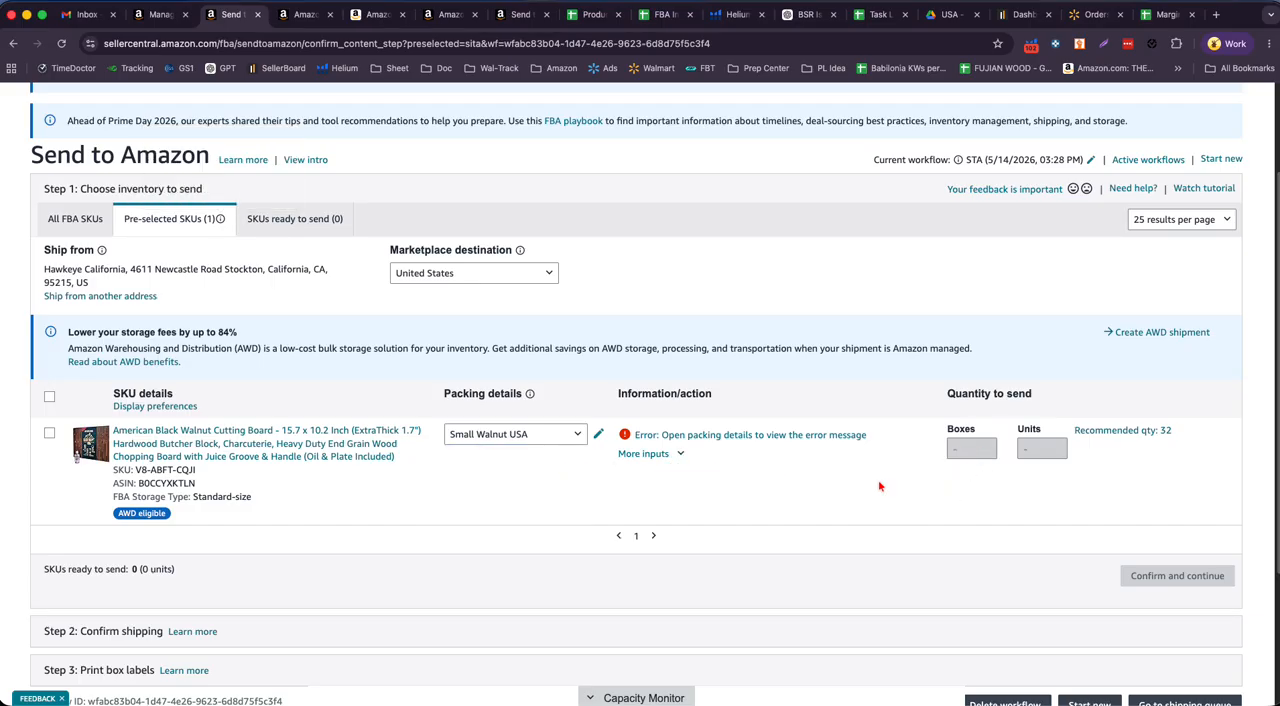
{"action": "left_click", "coordinate": [552, 440]}
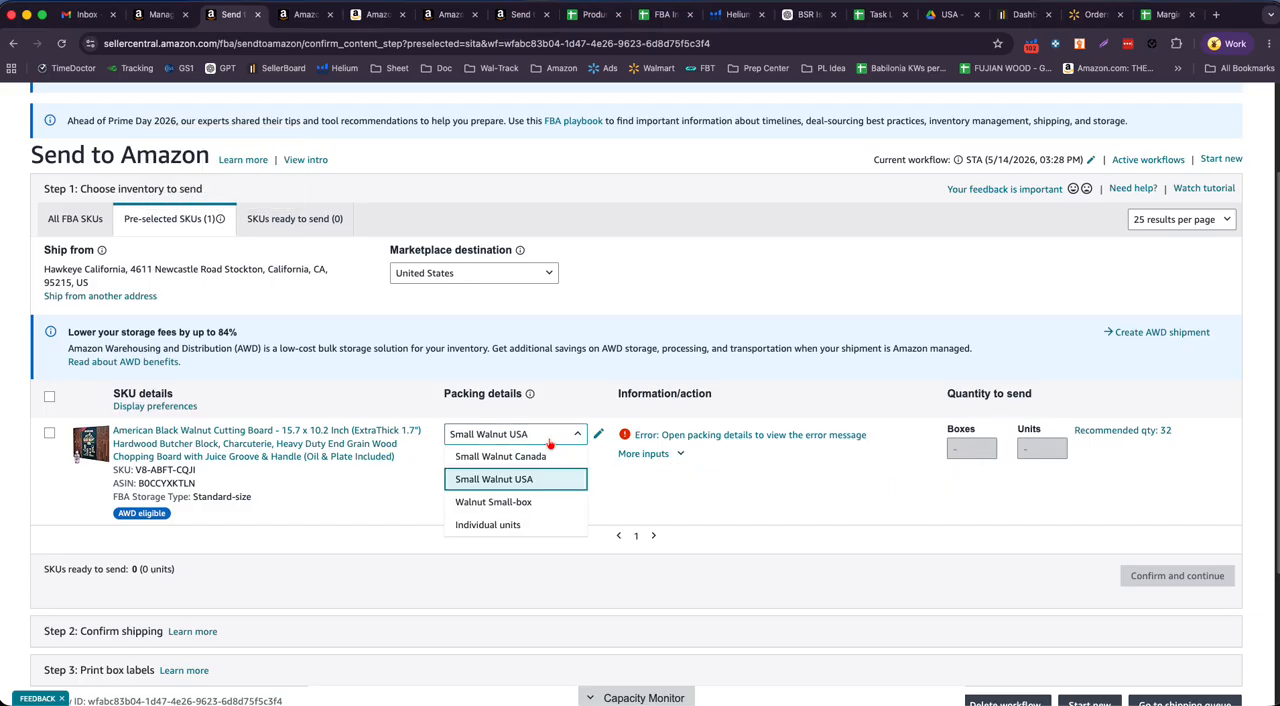
{"action": "left_click", "coordinate": [520, 478]}
{"action": "left_click", "coordinate": [764, 438]}
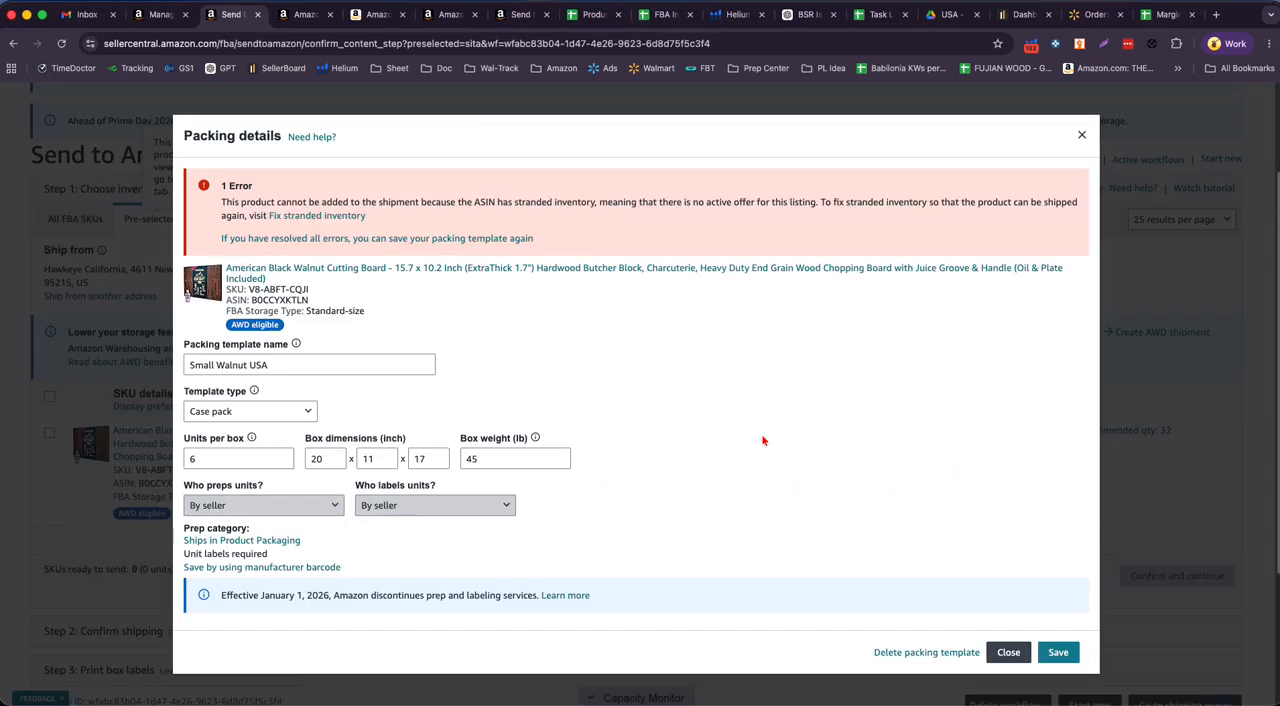
- Try to save the Small Walnut USA packing template again and read the error text before closing the packing details
{"action": "left_click", "coordinate": [1058, 653]}
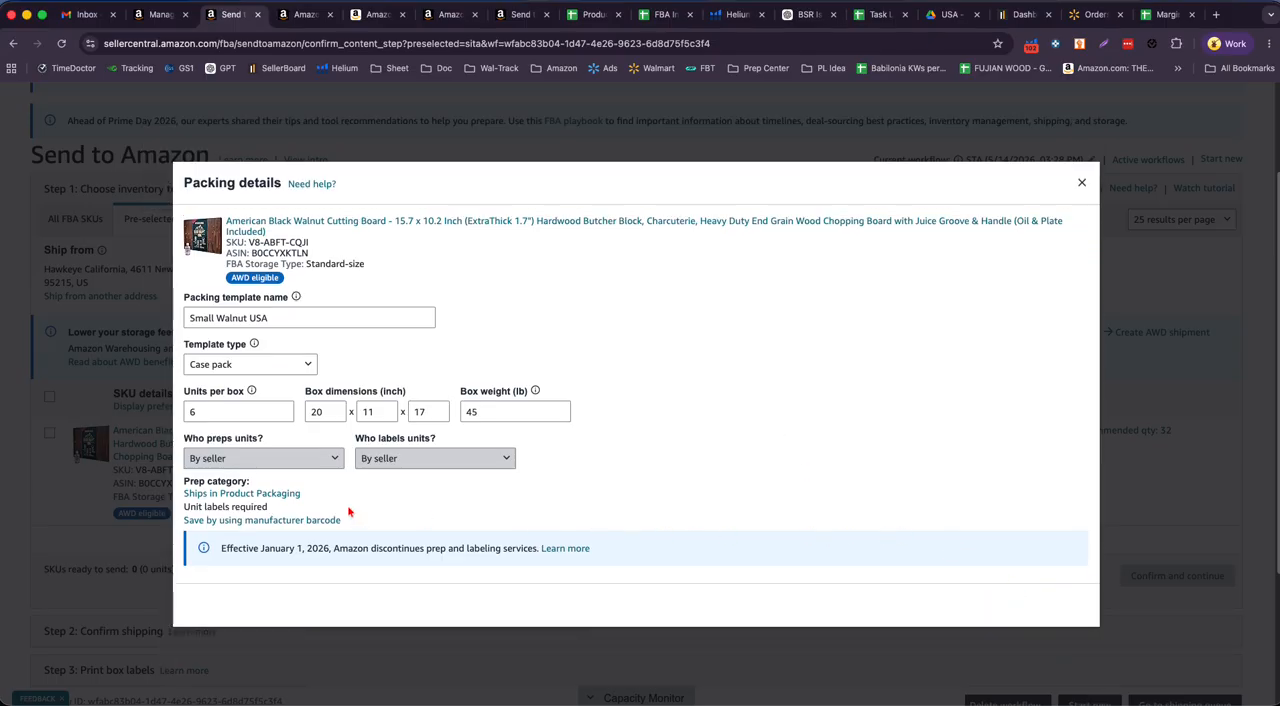
{"action": "left_click", "coordinate": [1056, 653]}
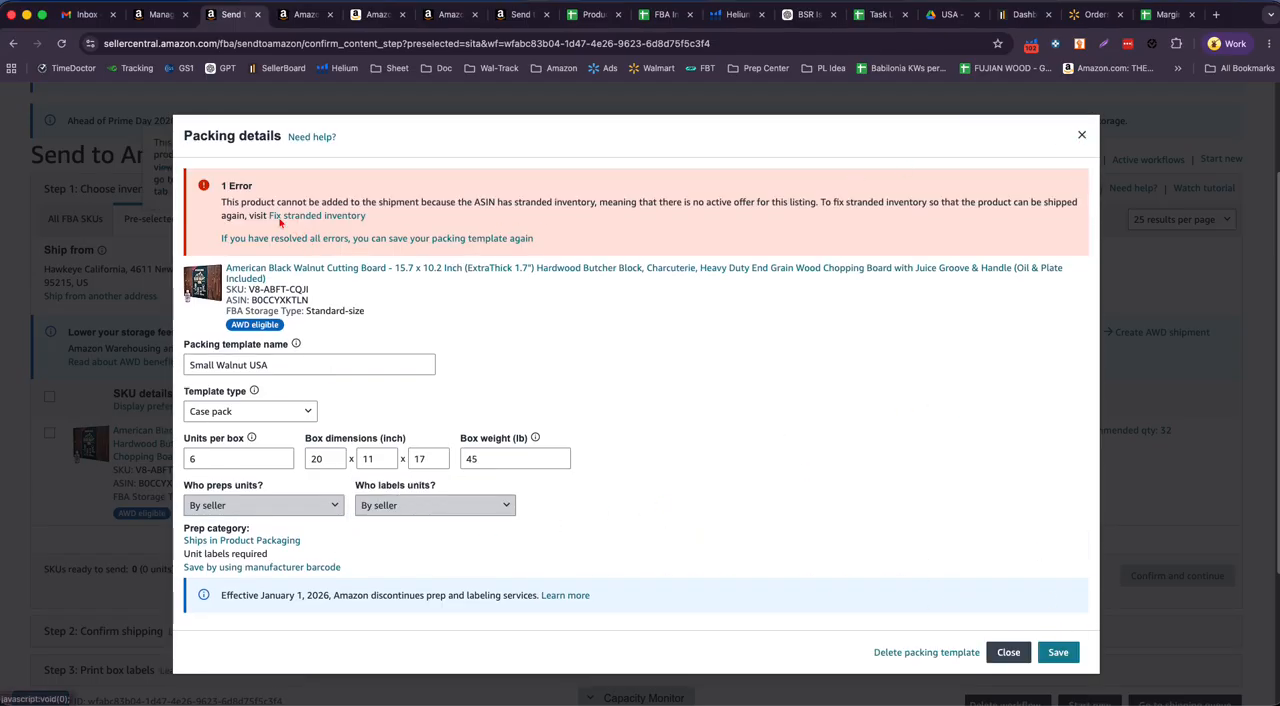
{"action": "left_click_drag", "start_coordinate": [221, 203], "coordinate": [888, 204]}
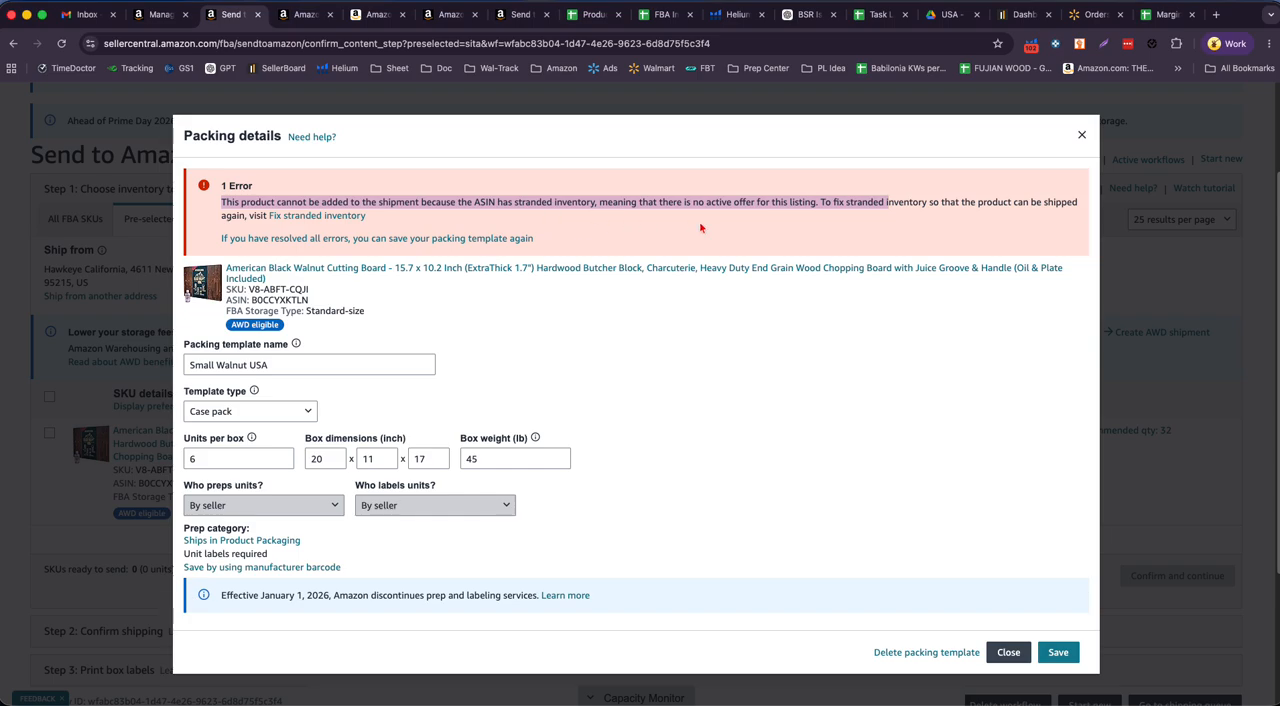
{"action": "left_click", "coordinate": [250, 216]}
{"action": "left_click_drag", "start_coordinate": [250, 216], "coordinate": [366, 216]}
{"action": "left_click", "coordinate": [1081, 136]}
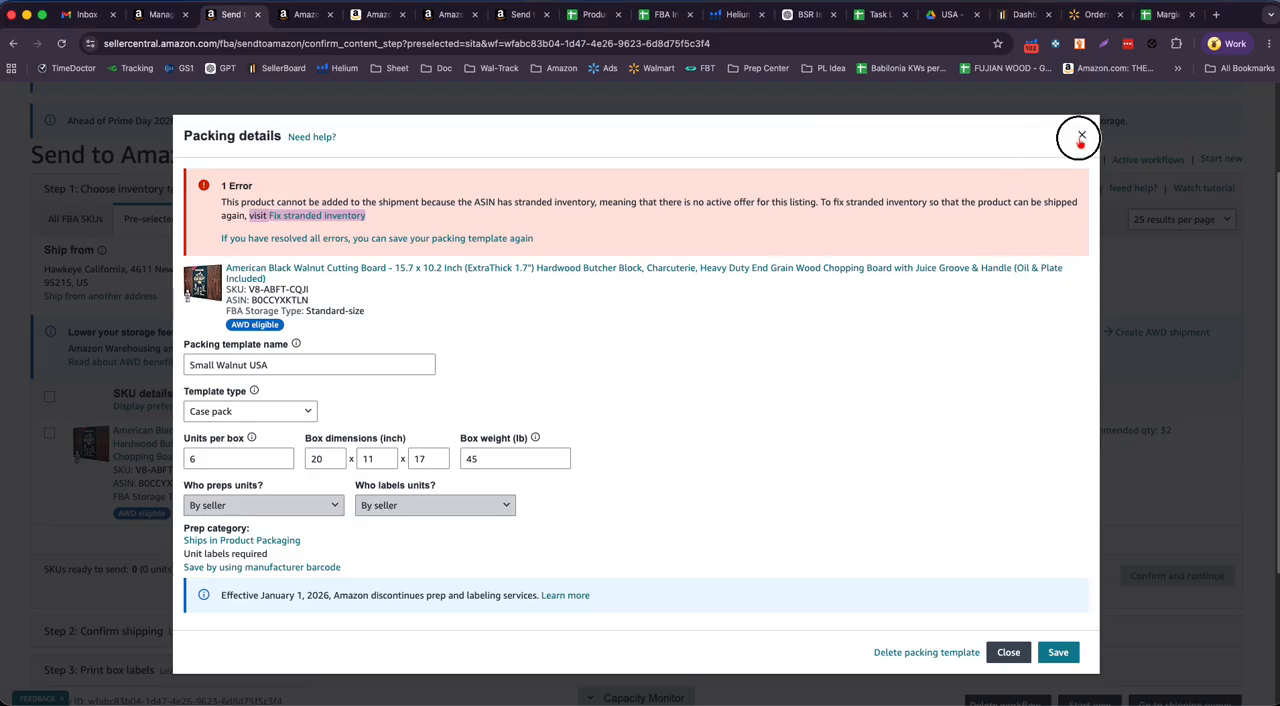
- Submit the relisting of the closed 15.7 x 10.2 inch walnut board from its listing editor and dismiss the confirmation
{"action": "left_click", "coordinate": [306, 16]}
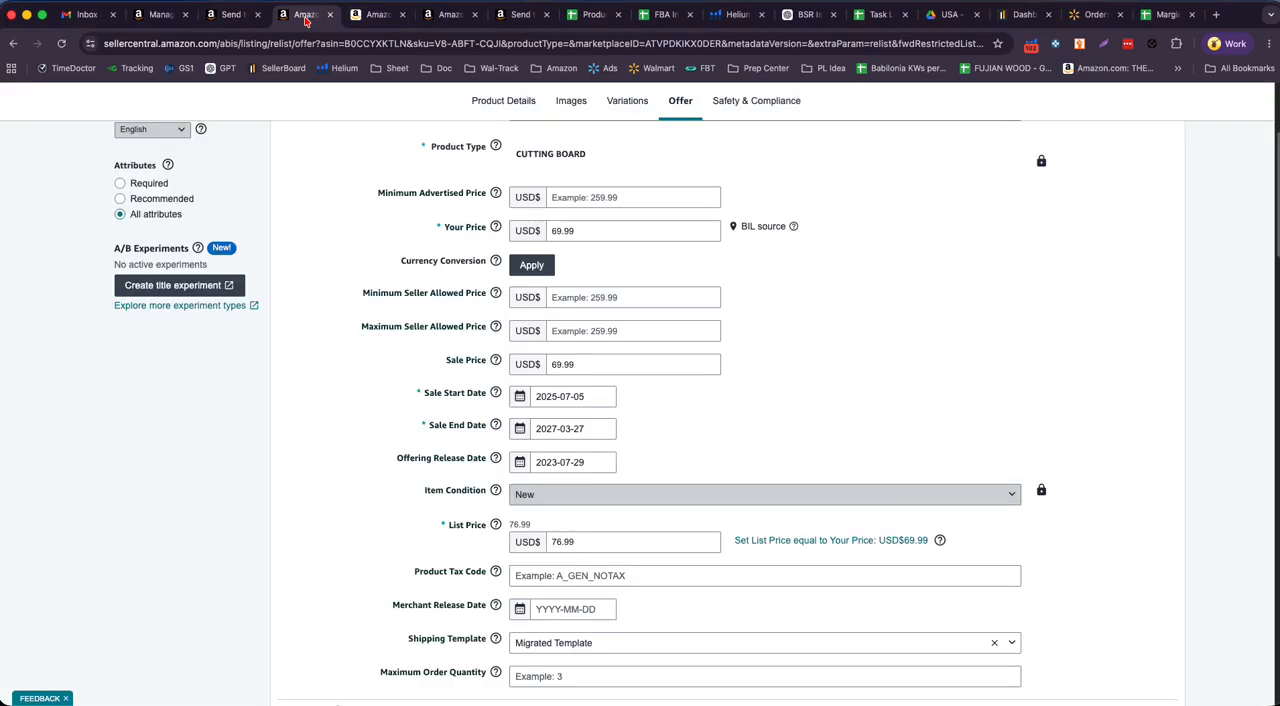
{"action": "left_click", "coordinate": [232, 16]}
{"action": "left_click", "coordinate": [305, 15]}
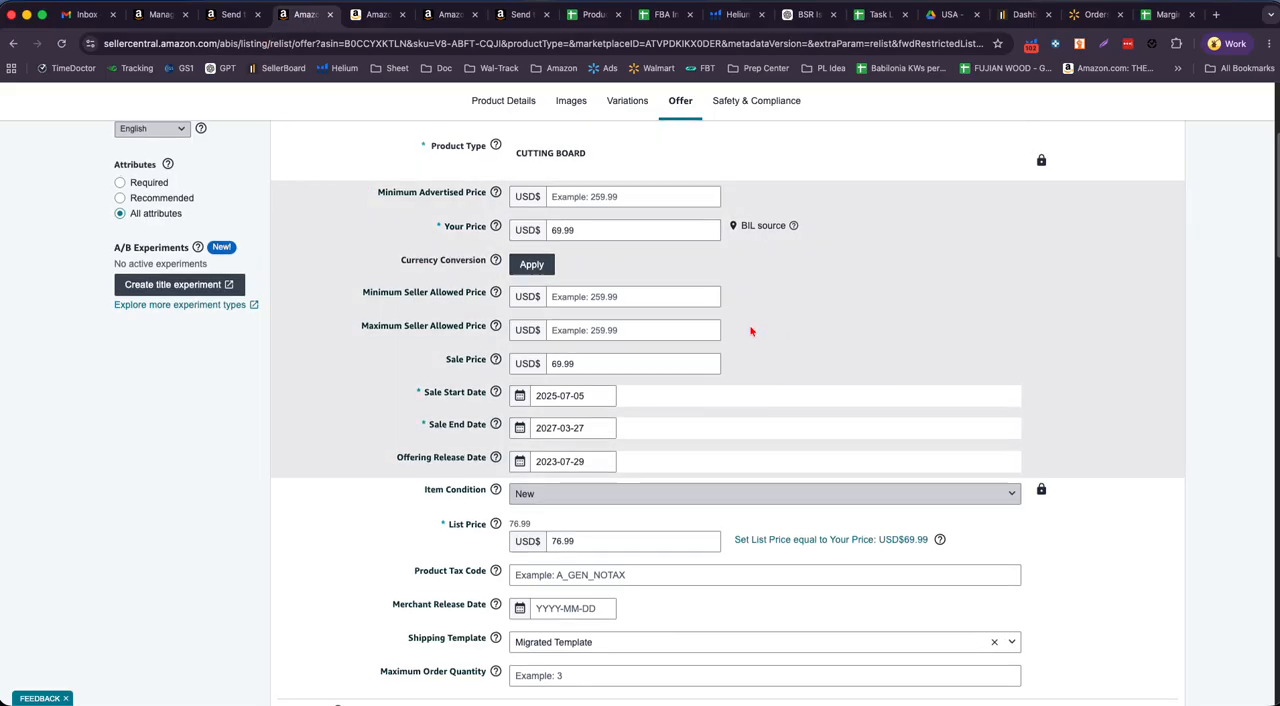
{"action": "left_click", "coordinate": [162, 15]}
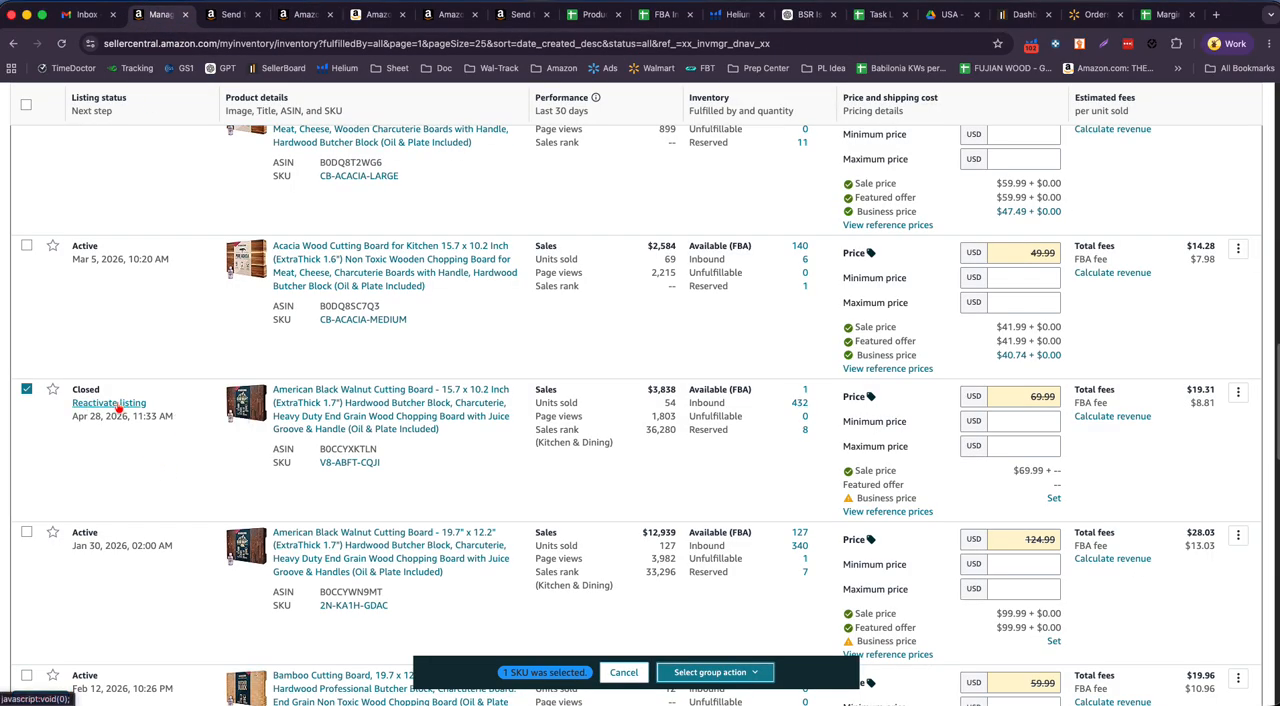
{"action": "left_click", "coordinate": [437, 18]}
{"action": "left_click", "coordinate": [310, 18]}
{"action": "scroll", "coordinate": [1034, 603], "scroll_direction": "down", "scroll_amount": 20}
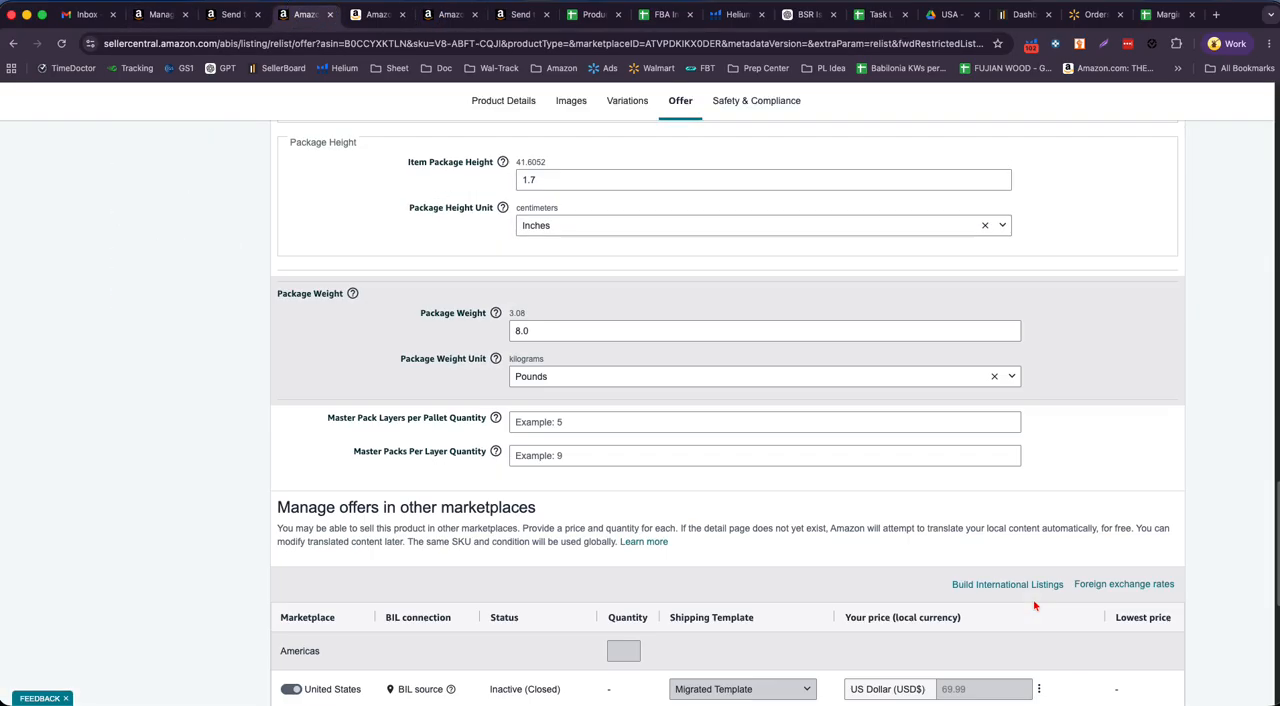
{"action": "left_click", "coordinate": [1141, 546]}
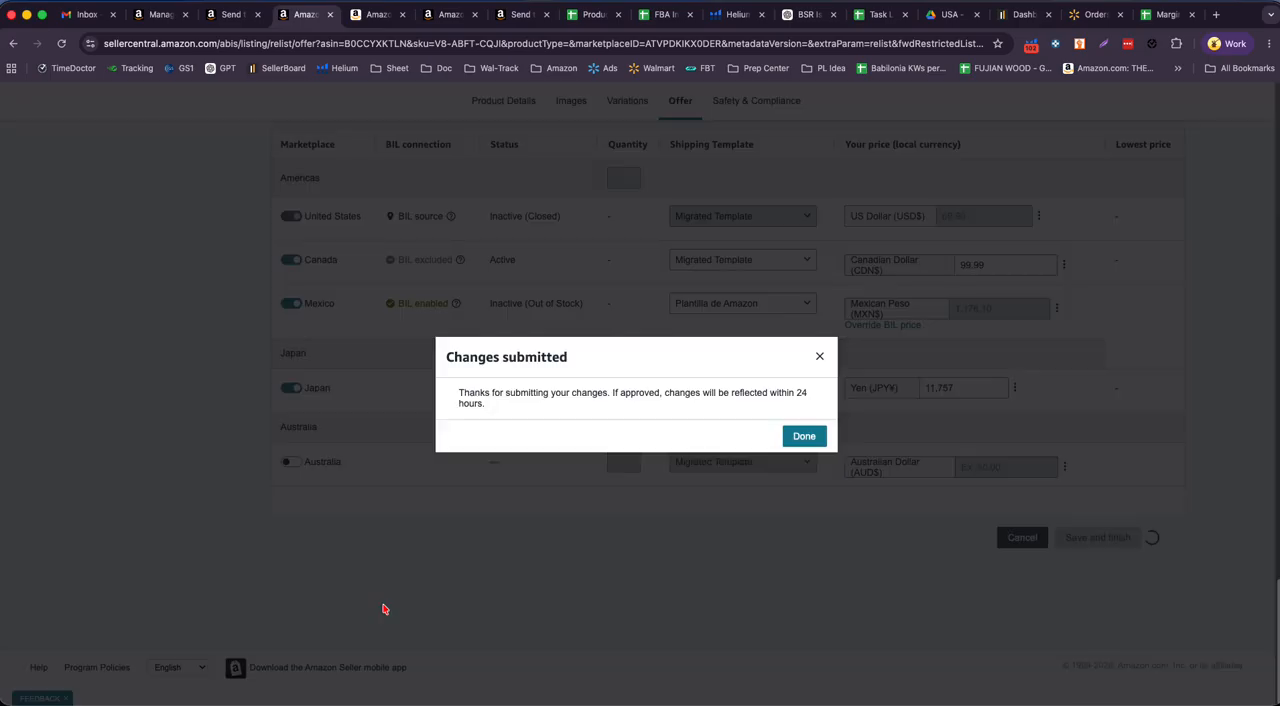
{"action": "left_click", "coordinate": [806, 438]}
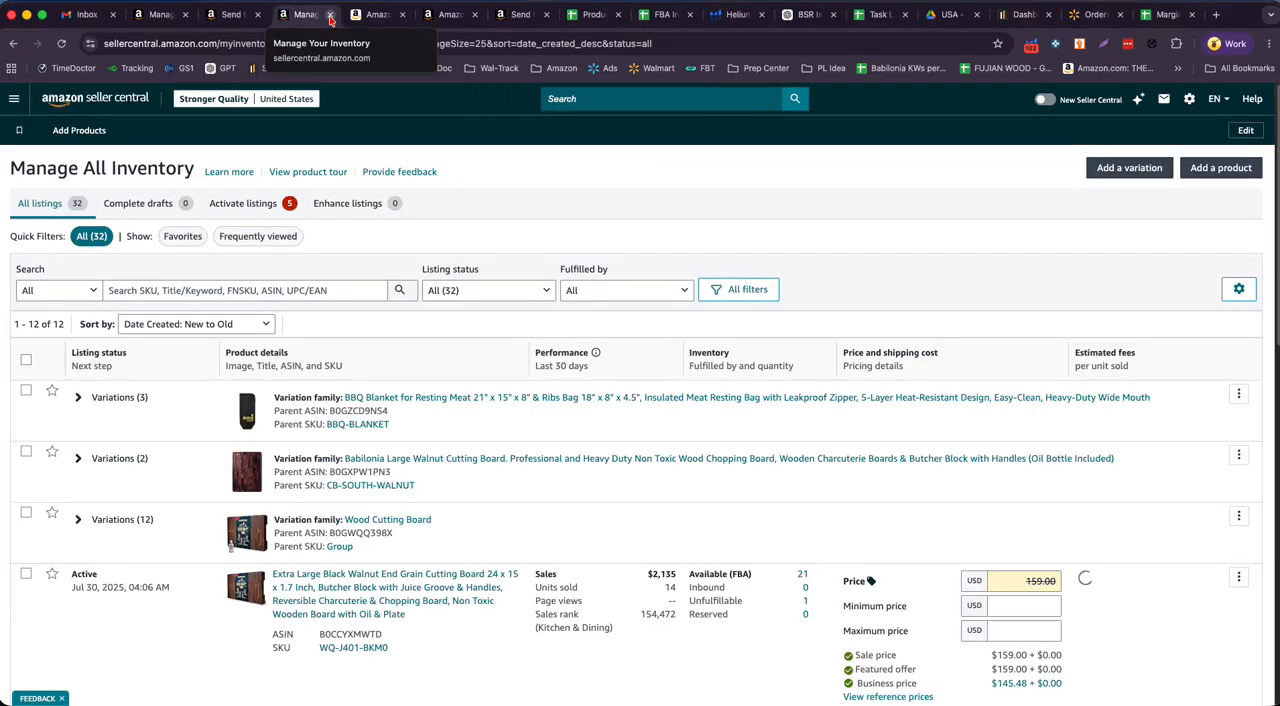
- Close the leftover shipment and Amazon pages and switch the Stronger Quality seller account to the Canada marketplace
{"action": "left_click", "coordinate": [258, 15]}
{"action": "left_click", "coordinate": [216, 104]}
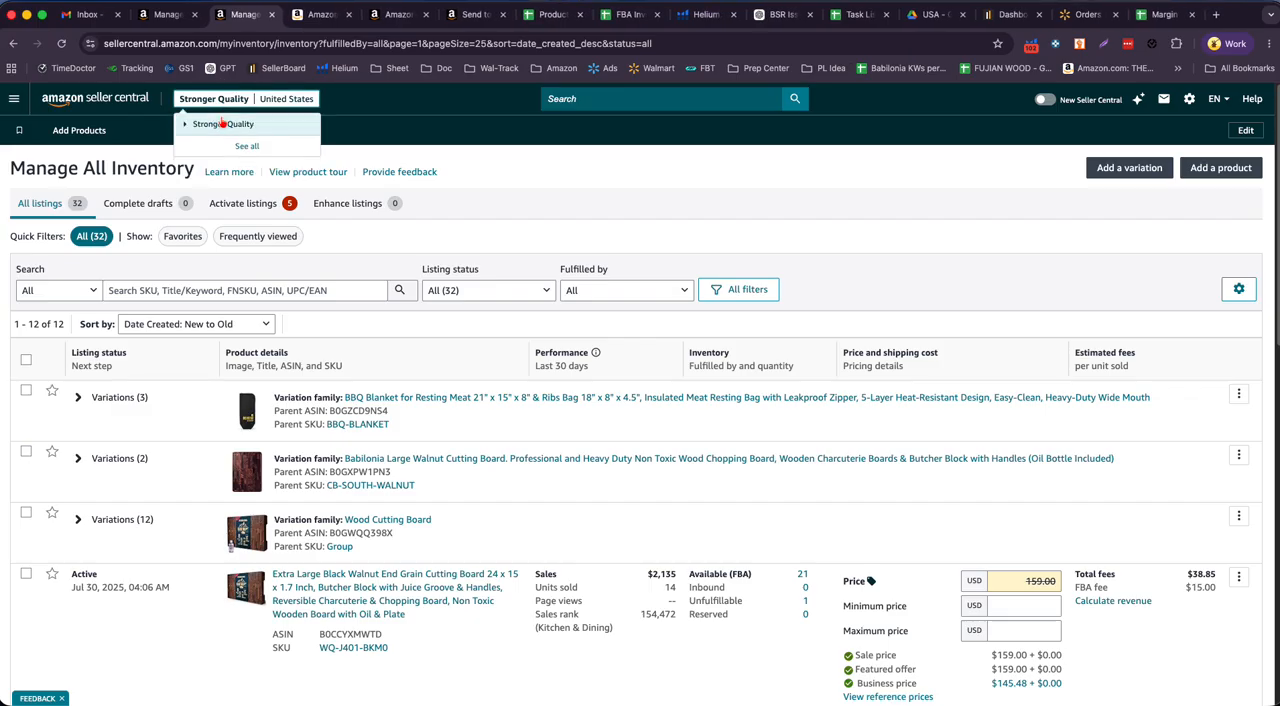
{"action": "left_click", "coordinate": [218, 166]}
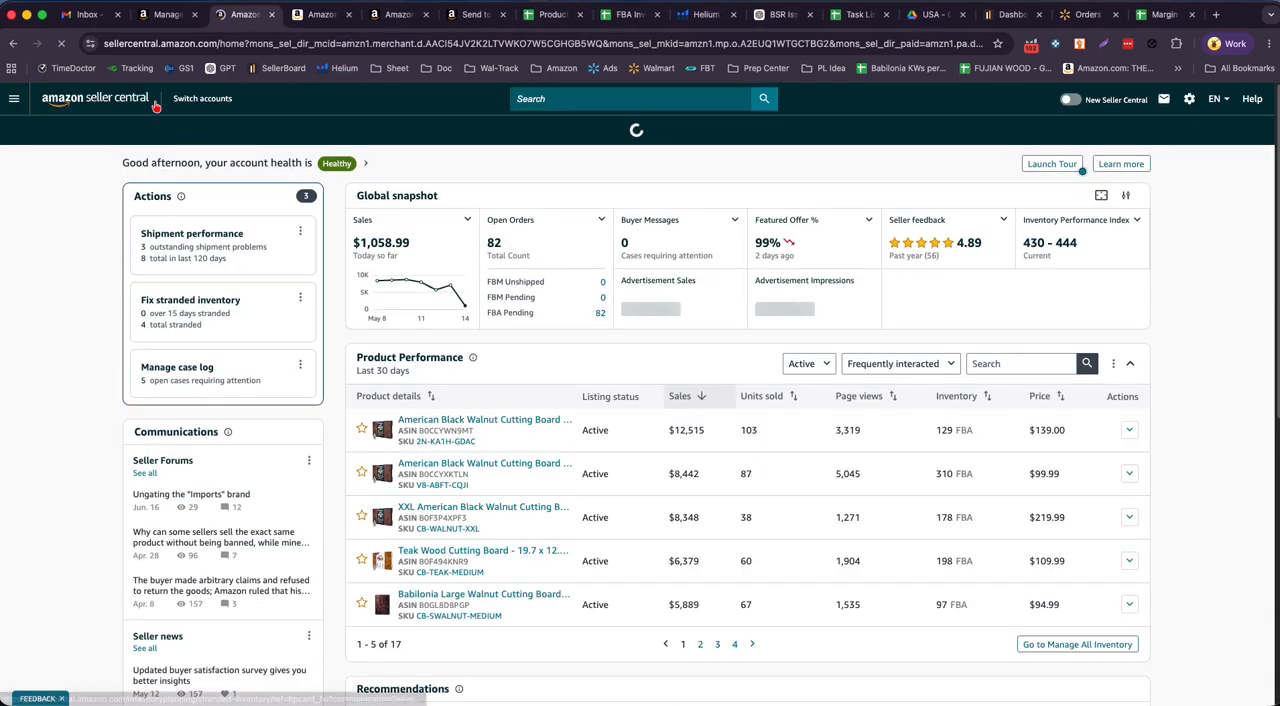
{"action": "left_click", "coordinate": [348, 14]}
- Switch to the Product Profitability sheet, review the May 01, 2026 Canada shipment column, and copy ASIN B0CCYXKTLN
{"action": "left_click", "coordinate": [503, 15]}
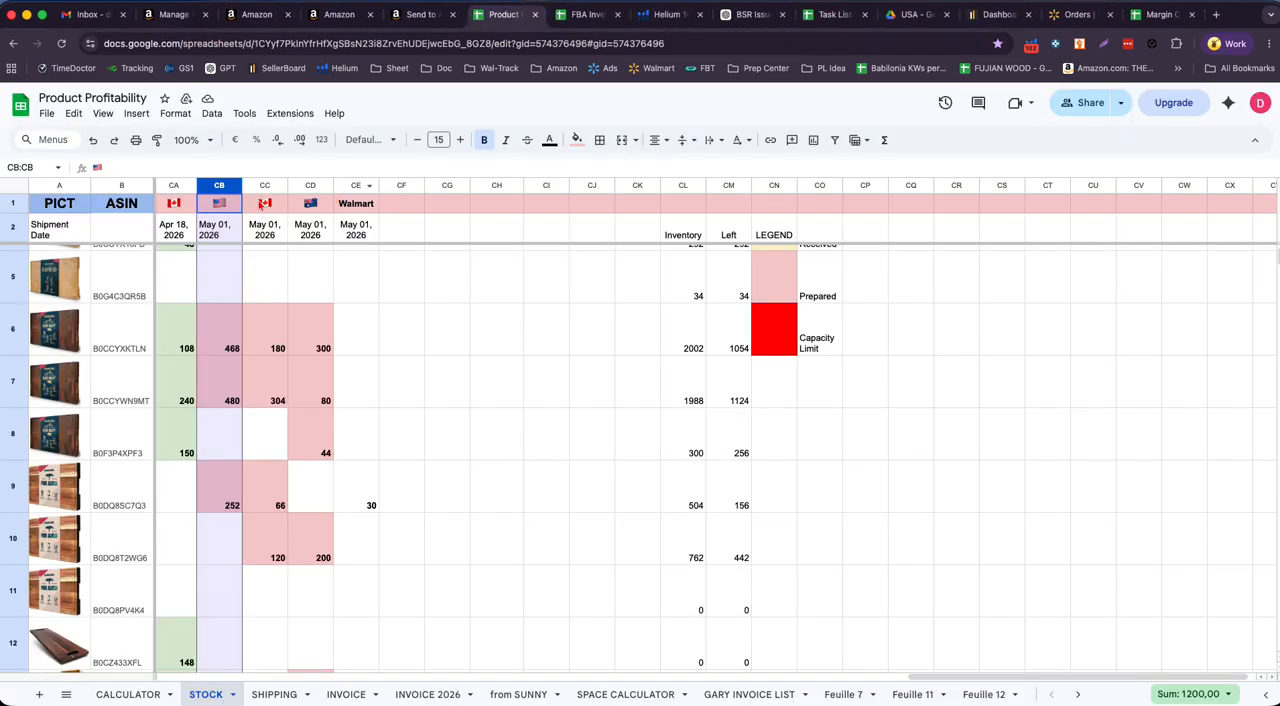
{"action": "left_click", "coordinate": [279, 186]}
{"action": "scroll", "coordinate": [318, 411], "scroll_direction": "up", "scroll_amount": 2}
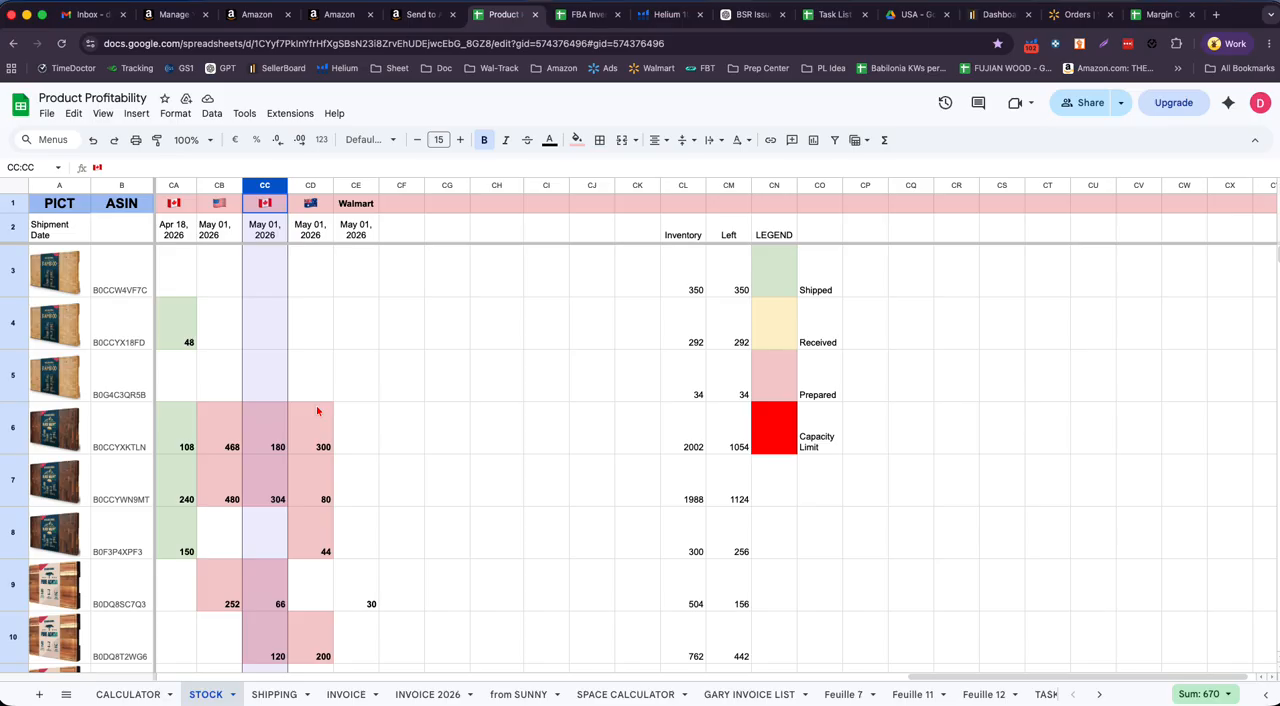
{"action": "left_click", "coordinate": [137, 415]}
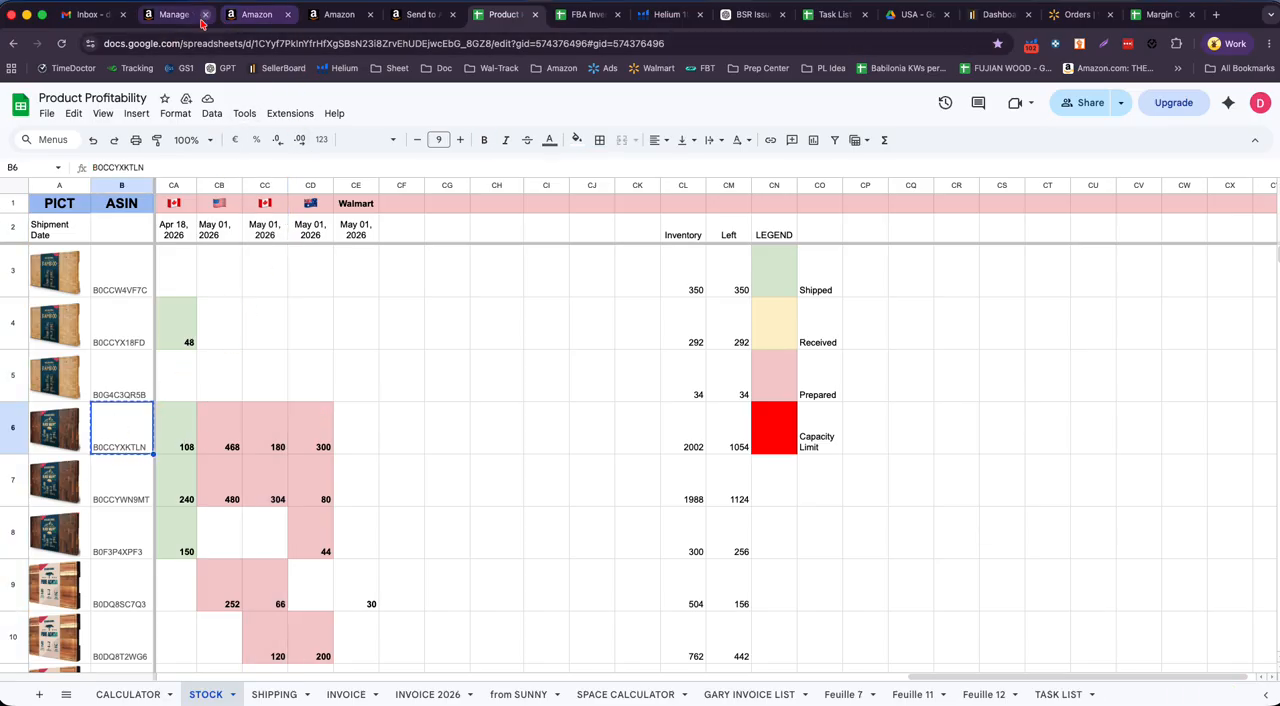
- In Seller Central's Manage All Inventory for Canada, search for ASIN B0CCYXKTLN and select its listing
{"action": "left_click", "coordinate": [245, 14]}
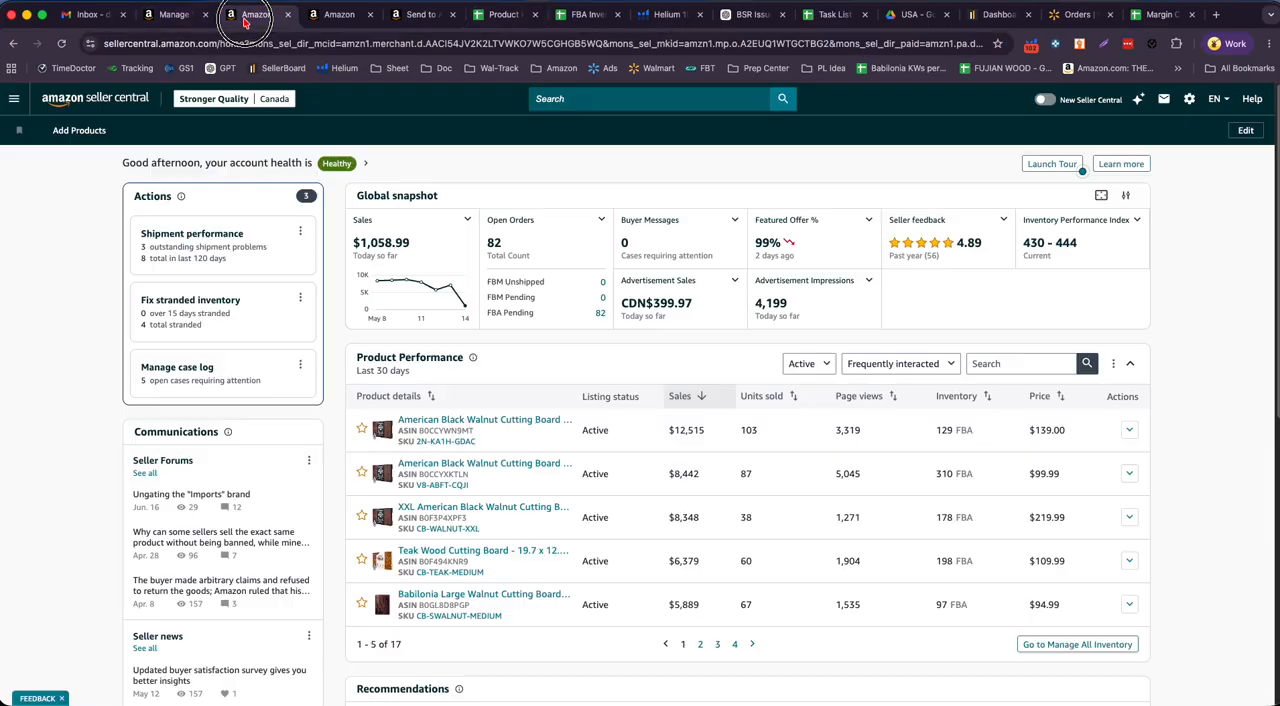
{"action": "left_click", "coordinate": [14, 99]}
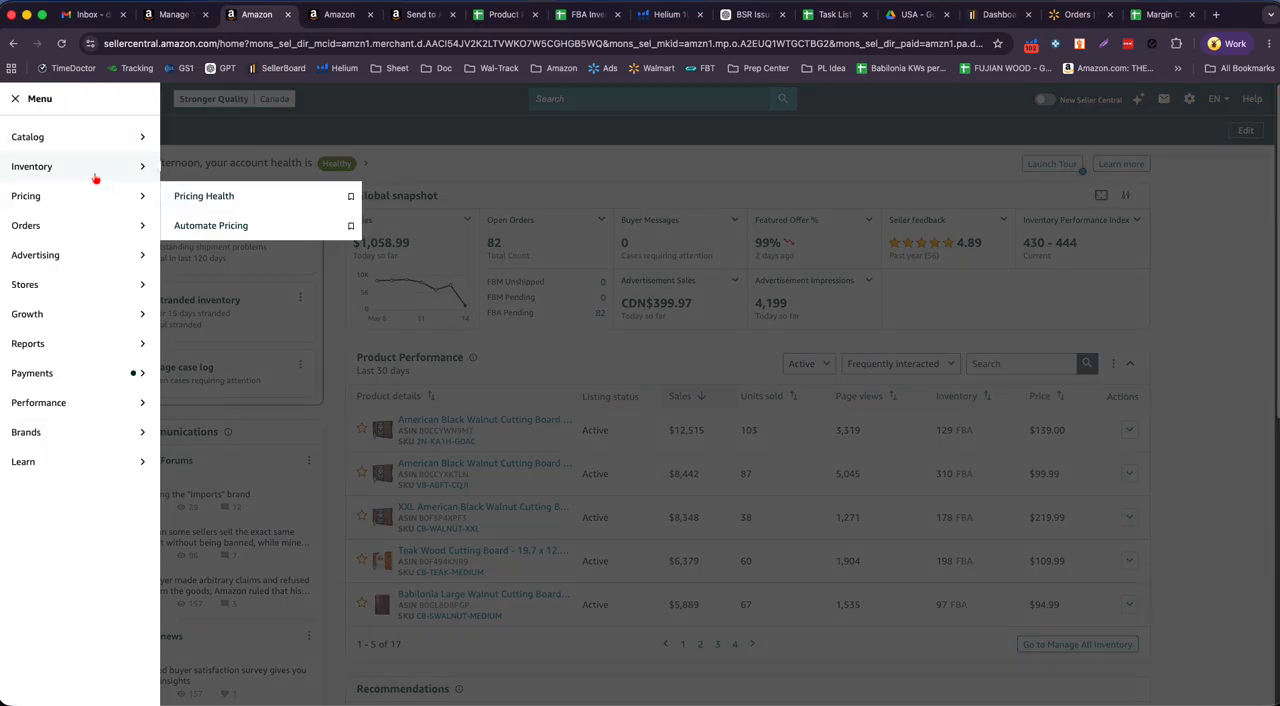
{"action": "mouse_move", "coordinate": [90, 163]}
{"action": "left_click", "coordinate": [243, 169]}
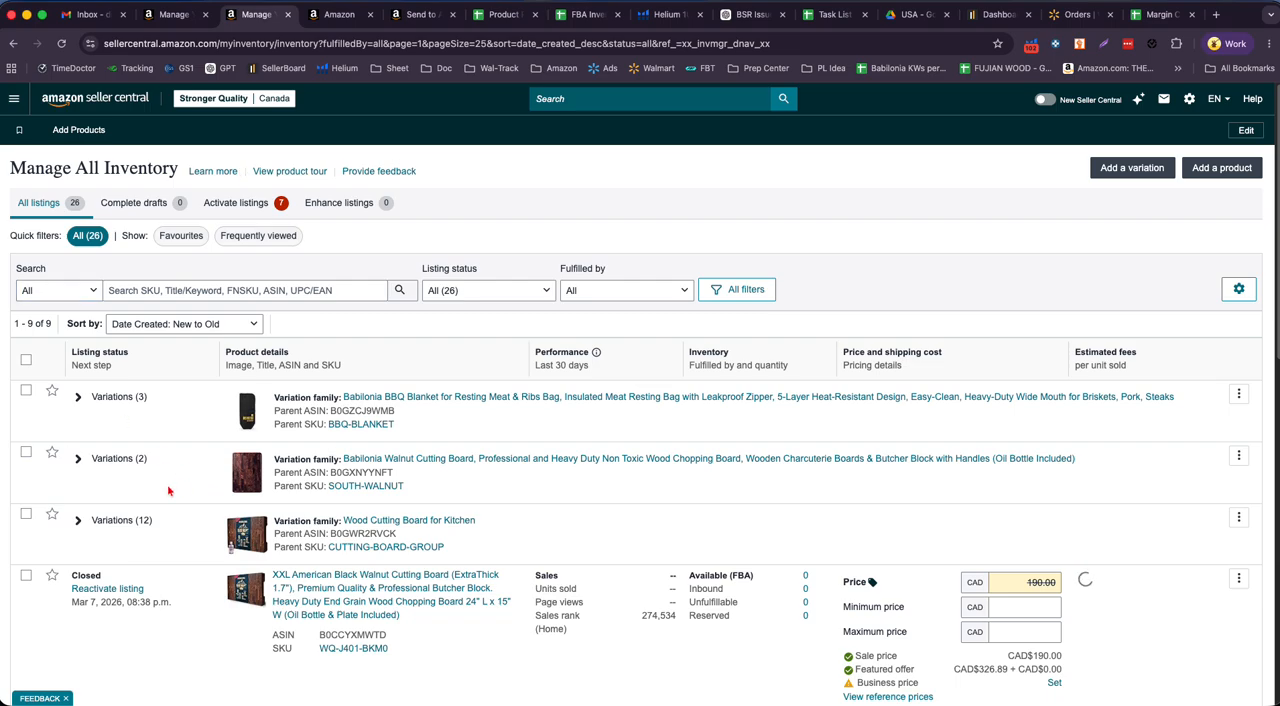
{"action": "left_click", "coordinate": [166, 290]}
{"action": "type", "text": "B0CCYXKTLN"}
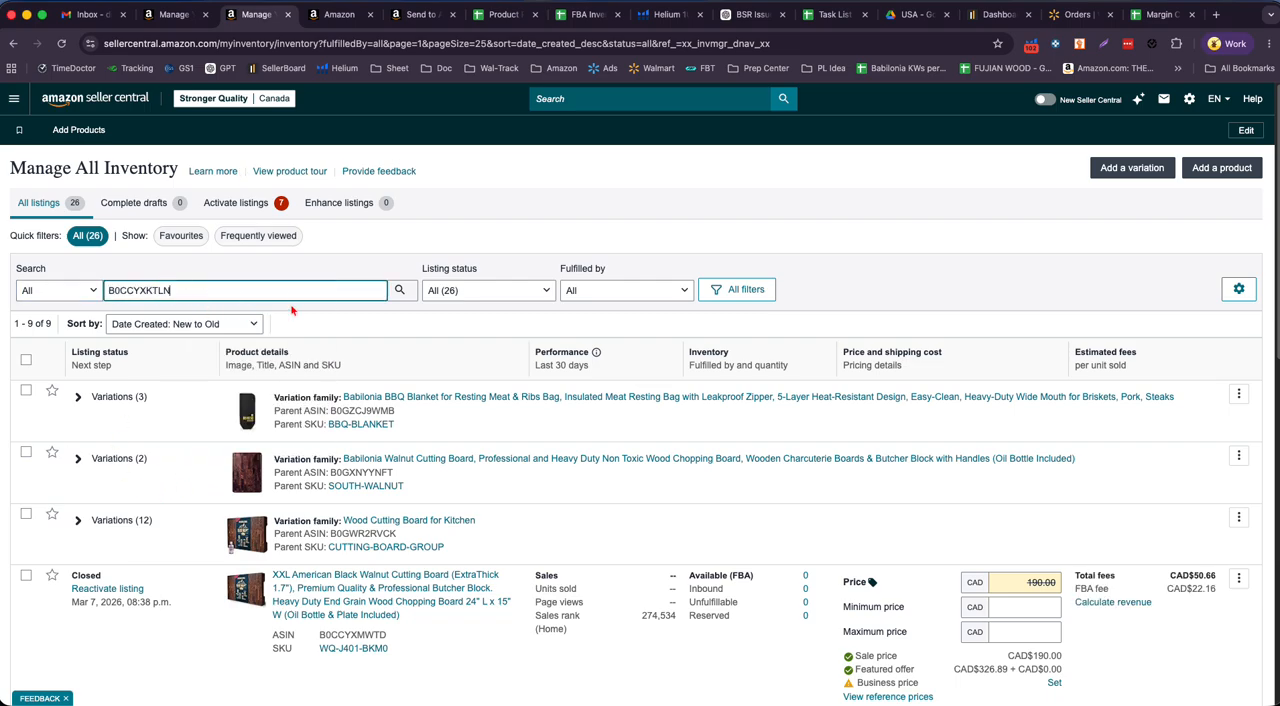
{"action": "left_click", "coordinate": [399, 290]}
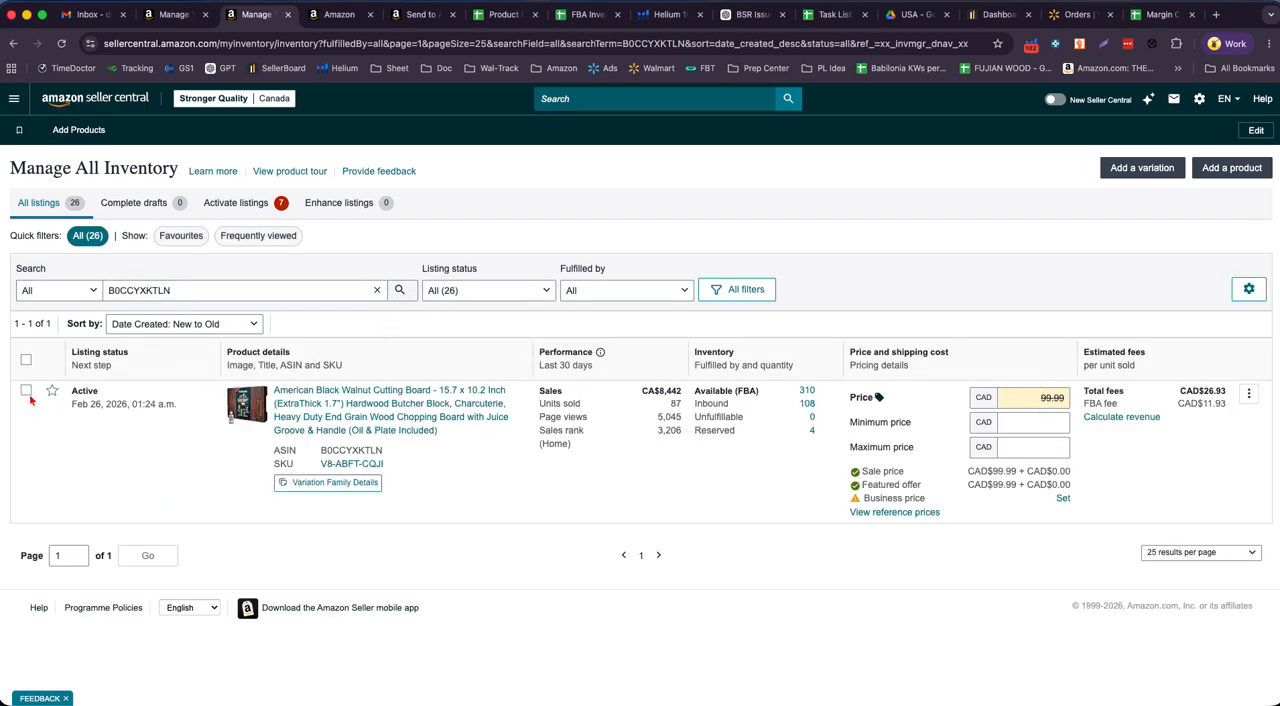
{"action": "left_click", "coordinate": [26, 390]}
- Add the listing for ASIN B0CCYWN9MT, copied from the stock sheet, to the Canadian inventory selection and return to the sheet
{"action": "left_click", "coordinate": [500, 14]}
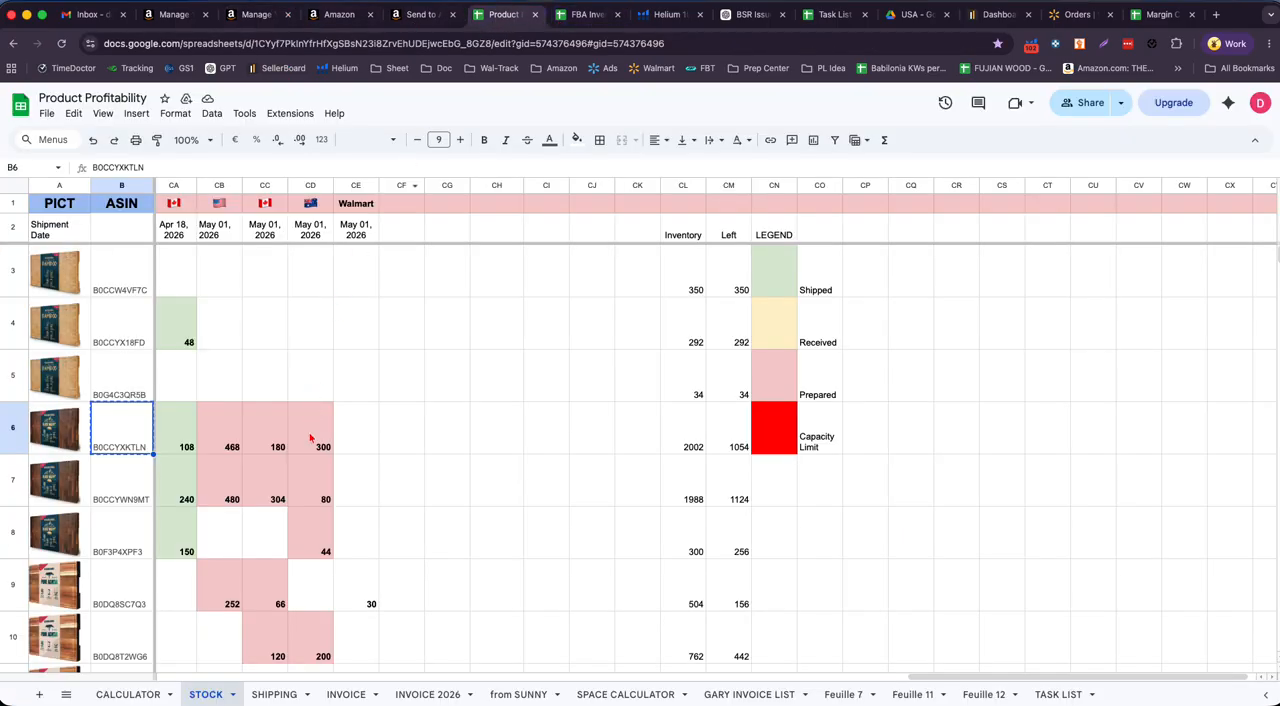
{"action": "left_click", "coordinate": [140, 488]}
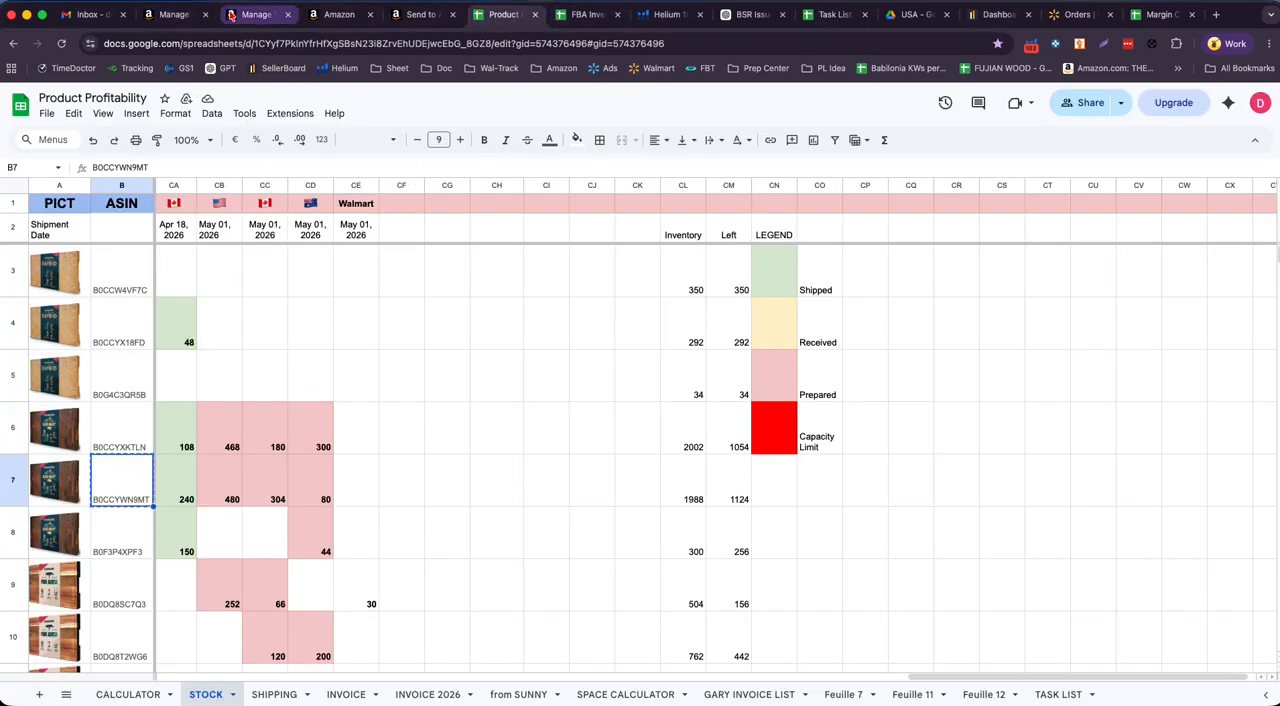
{"action": "left_click", "coordinate": [252, 14]}
{"action": "double_click", "coordinate": [193, 290]}
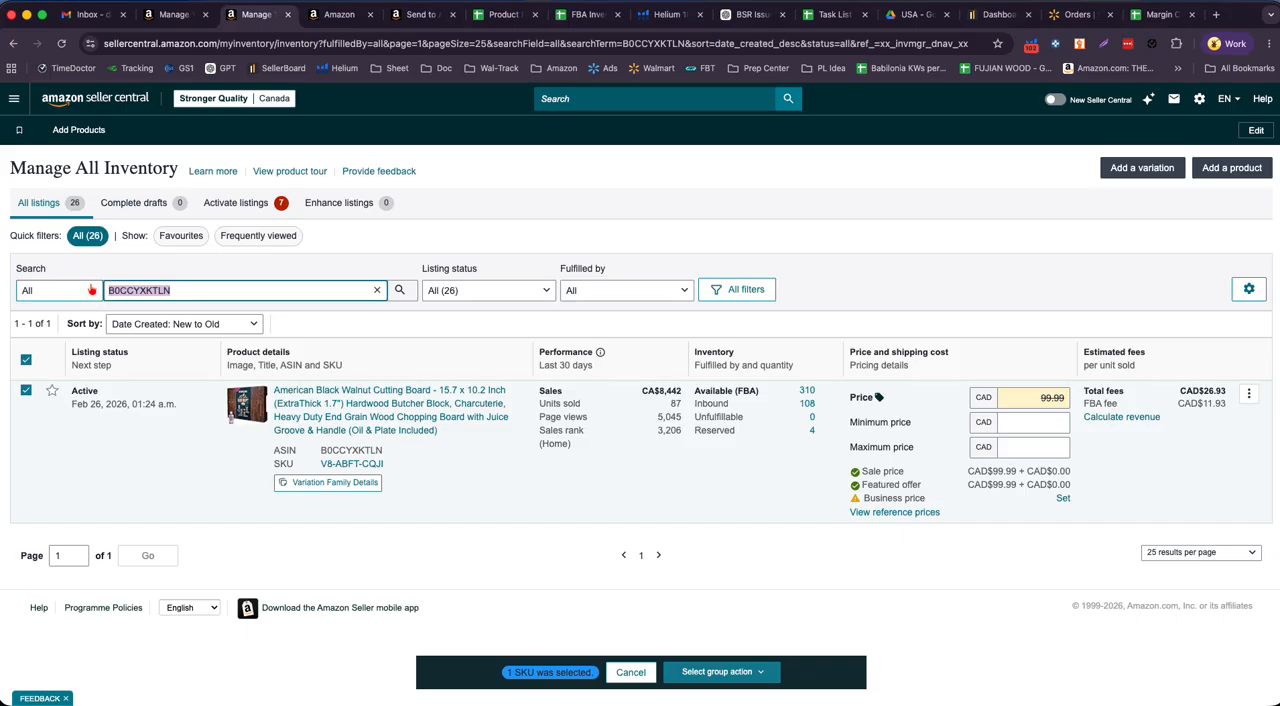
{"action": "type", "text": "B0CCYWN9MT"}
{"action": "left_click", "coordinate": [399, 290]}
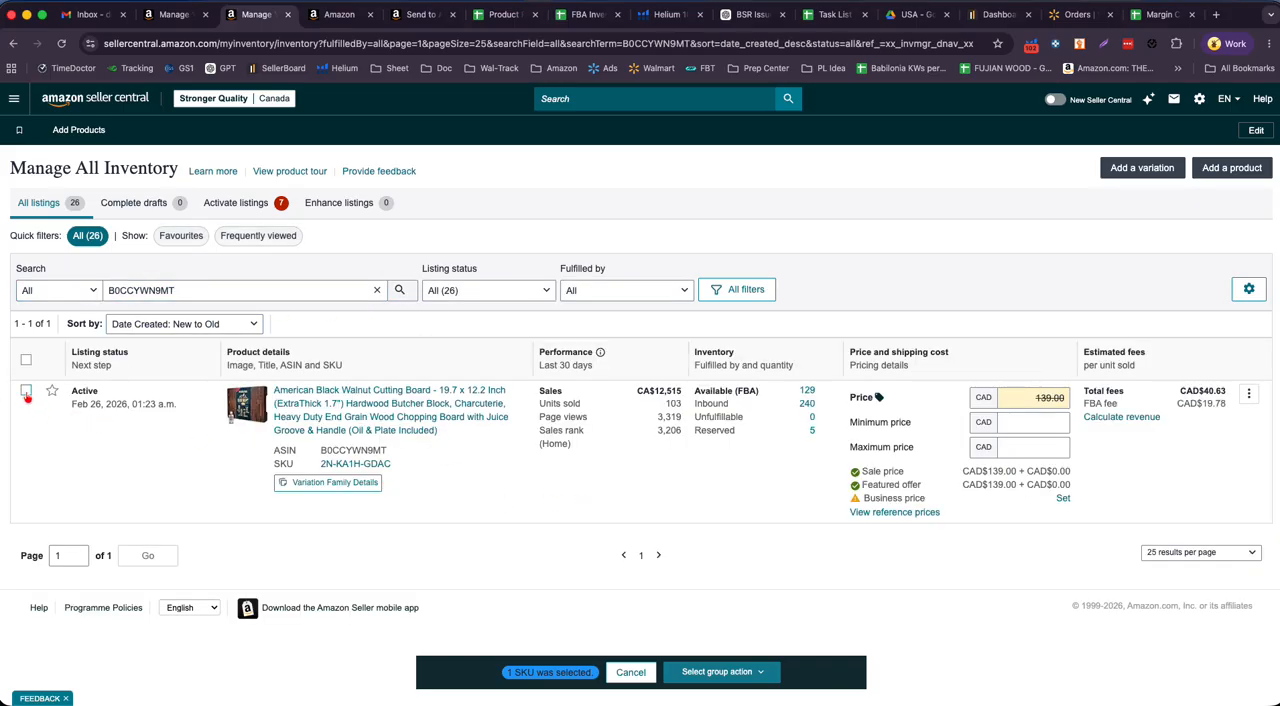
{"action": "left_click", "coordinate": [26, 390]}
{"action": "left_click", "coordinate": [503, 14]}
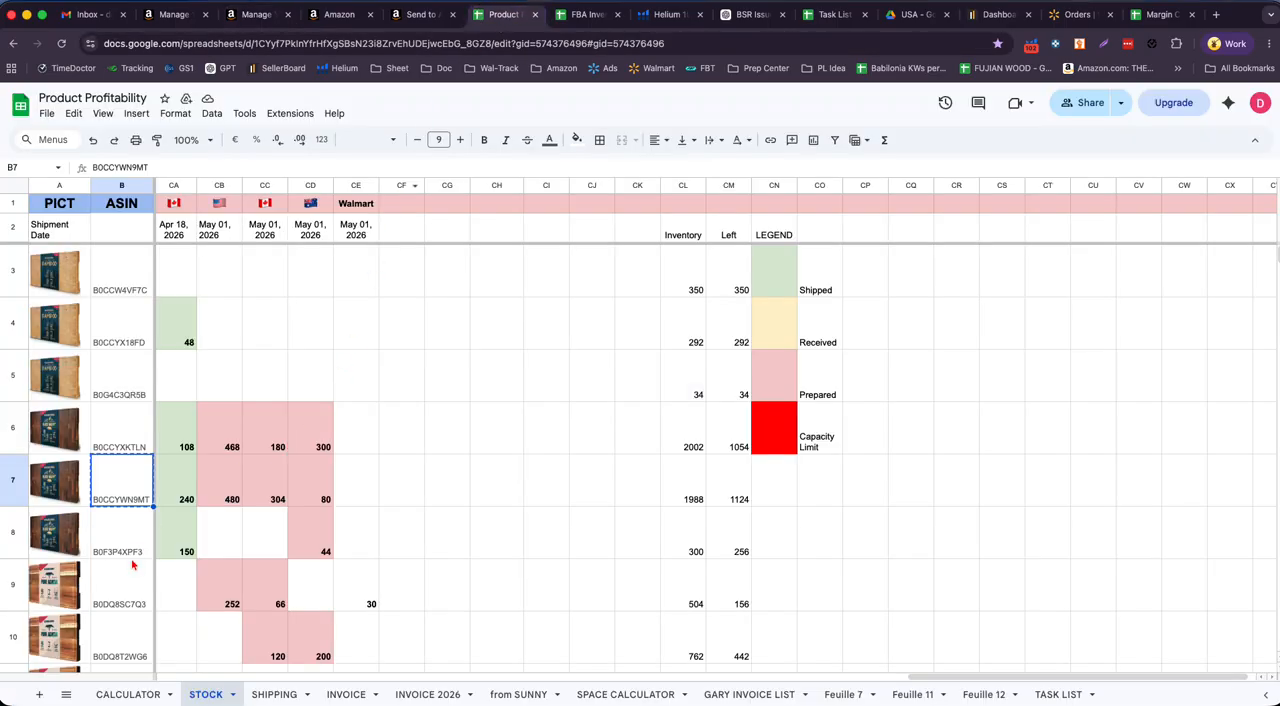
{"action": "left_click", "coordinate": [123, 556]}
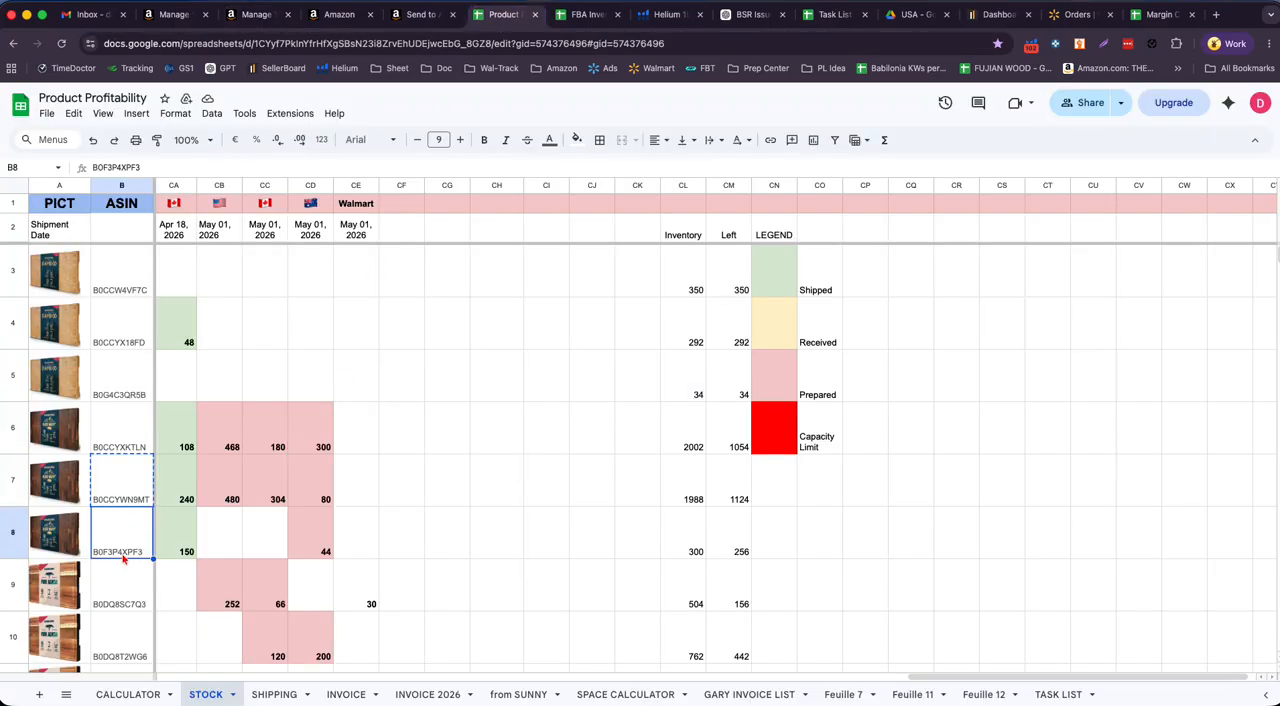
{"action": "key", "text": "Escape"}
{"action": "key", "text": "ctrl+c"}
{"action": "left_click", "coordinate": [267, 549]}
{"action": "left_click", "coordinate": [123, 547]}
- Copy ASIN B0DQ8SC7Q3 from the stock sheet, then find it in the Canadian inventory and add its listing to the selection
{"action": "scroll", "coordinate": [265, 528], "scroll_direction": "down", "scroll_amount": 1}
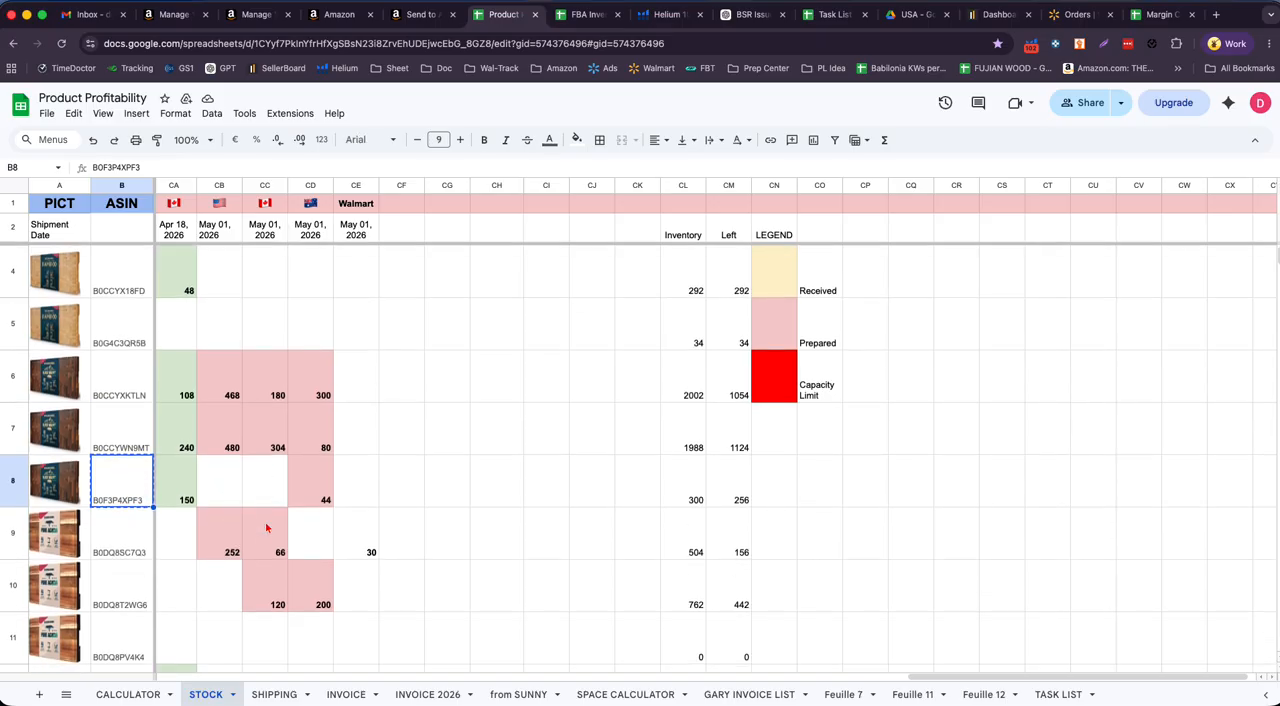
{"action": "left_click", "coordinate": [130, 600]}
{"action": "key", "text": "Escape"}
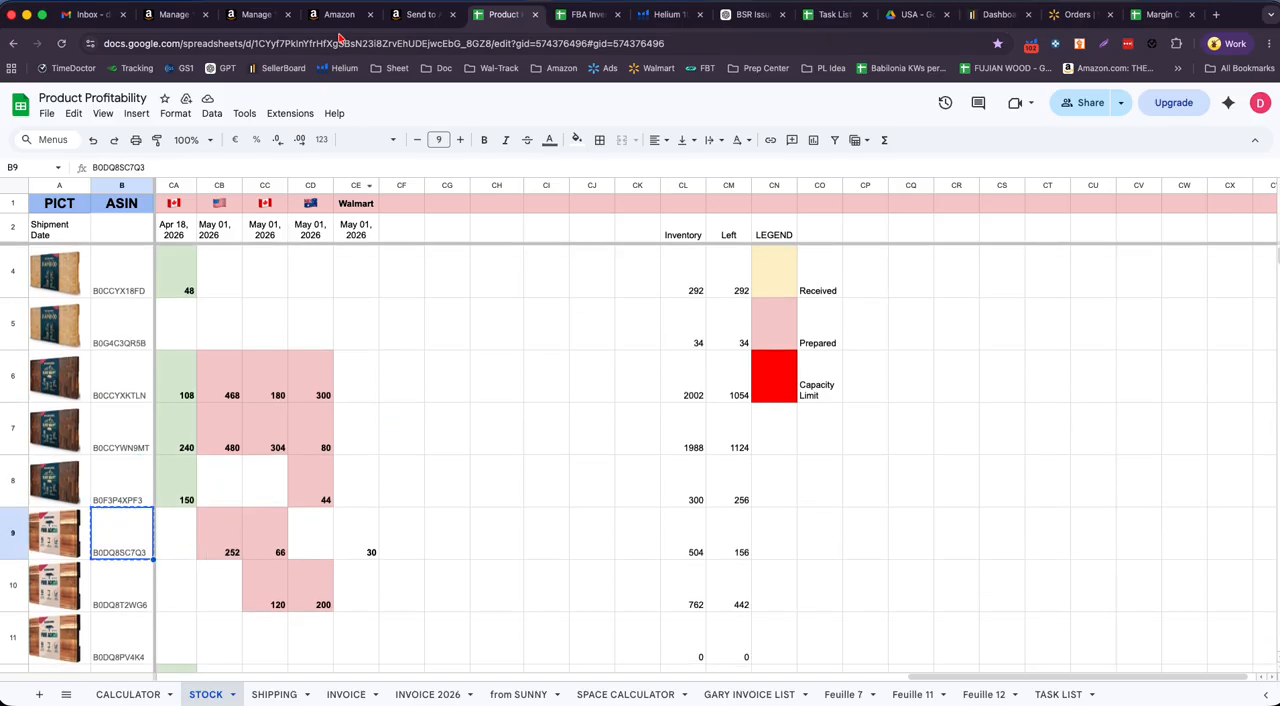
{"action": "left_click", "coordinate": [264, 17]}
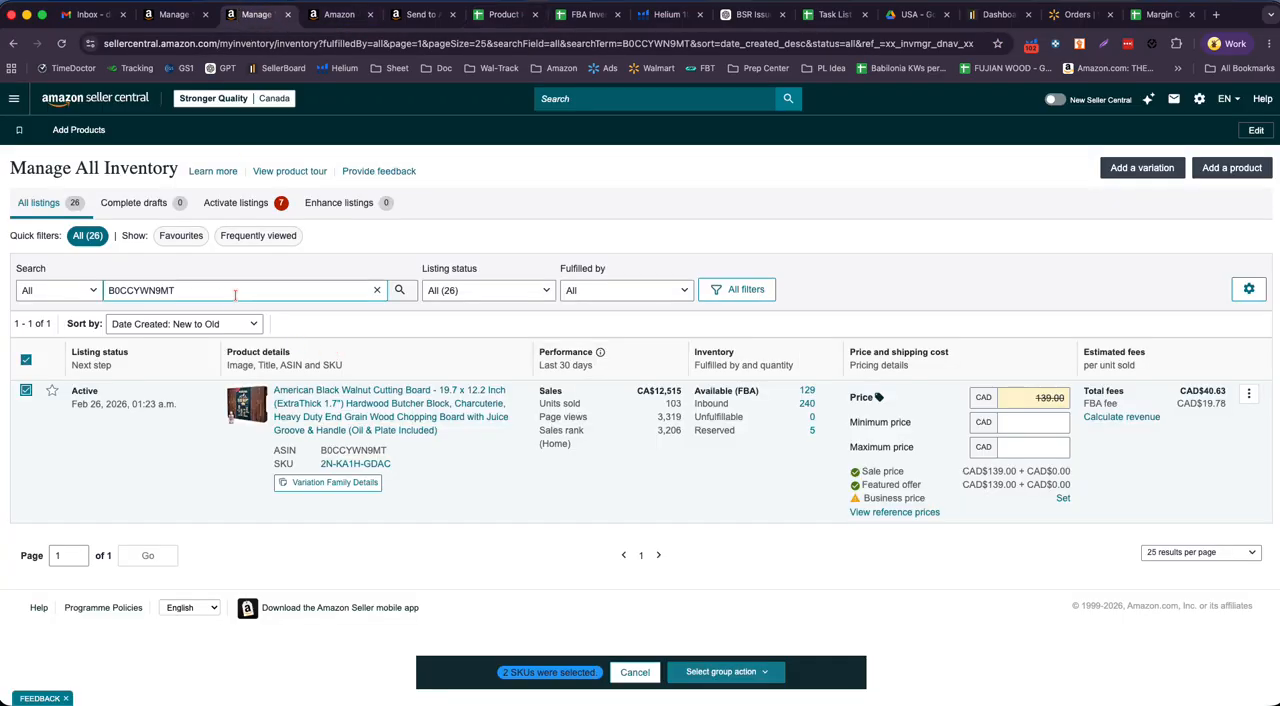
{"action": "left_click_drag", "start_coordinate": [234, 289], "coordinate": [95, 292]}
{"action": "key", "text": "ctrl+v"}
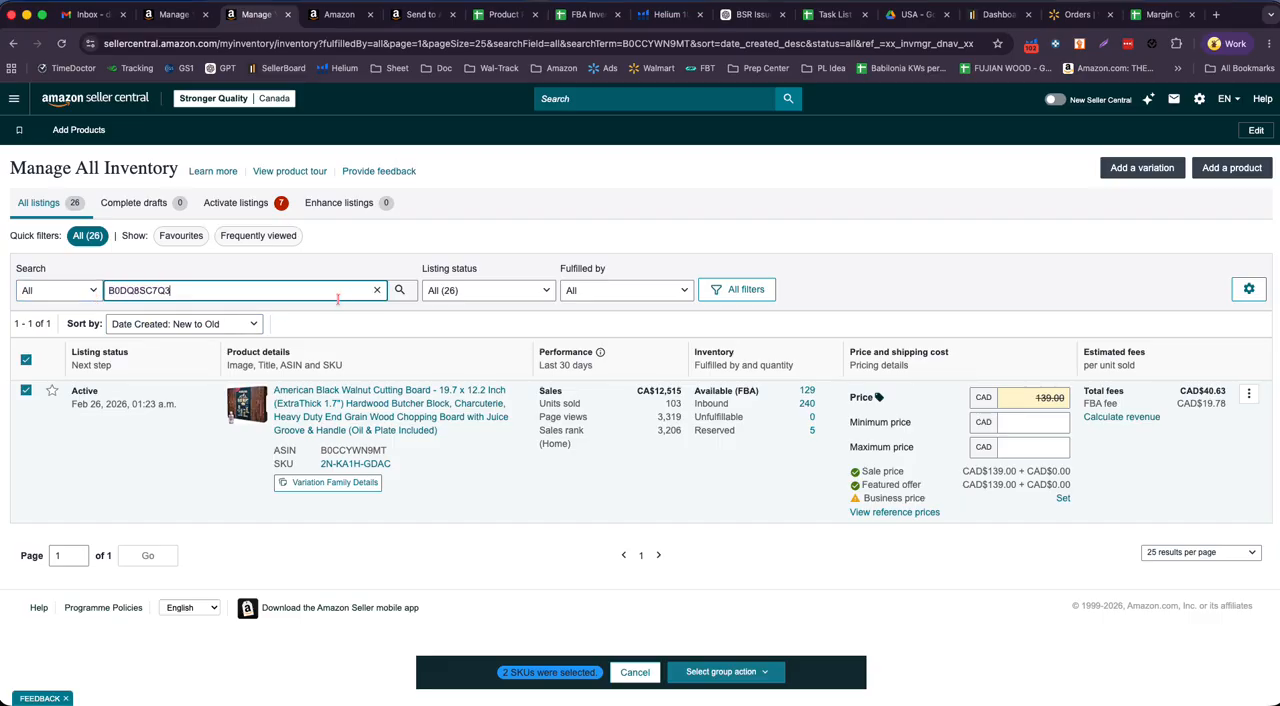
{"action": "left_click", "coordinate": [399, 290]}
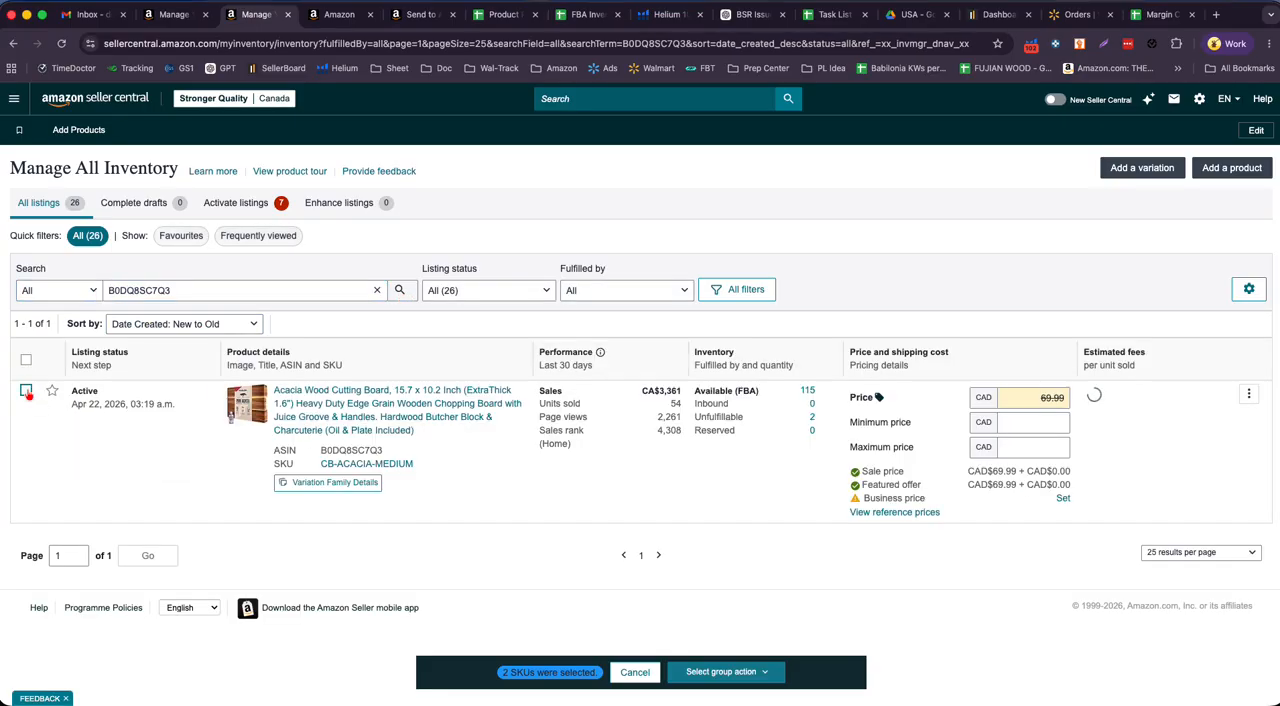
{"action": "left_click", "coordinate": [26, 390]}
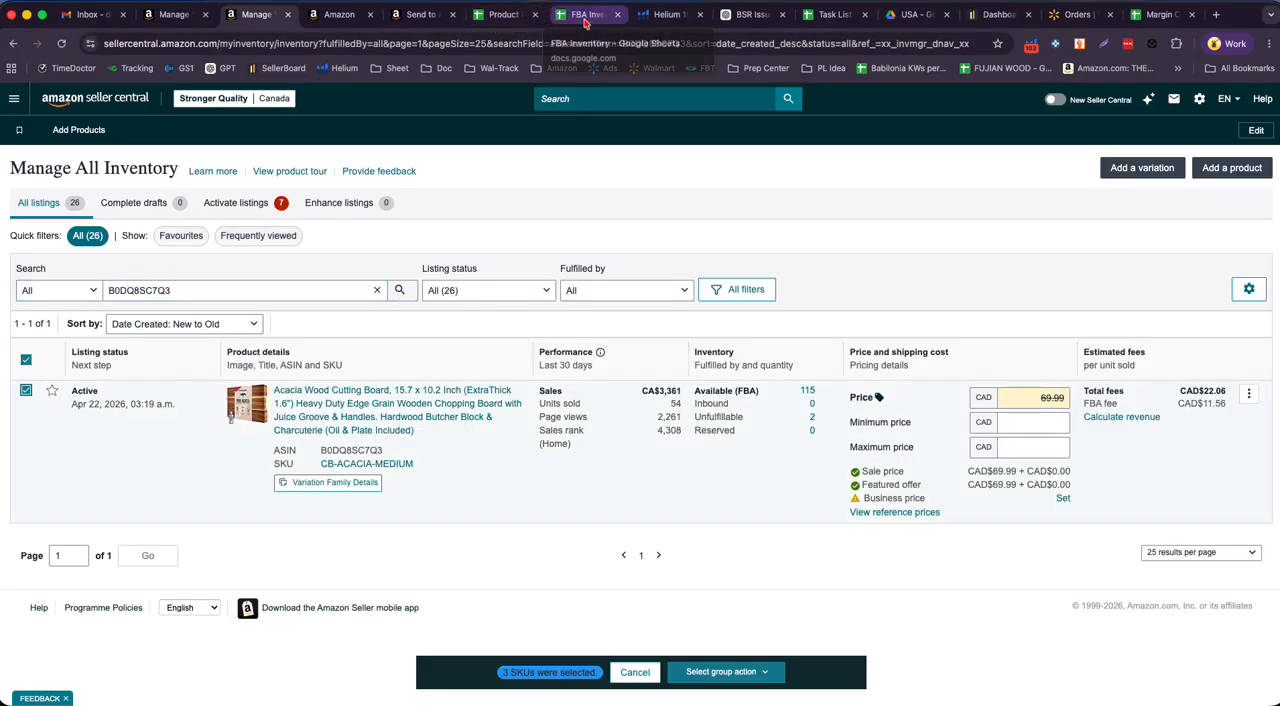
- Copy ASIN B0DQ8T2WG6 from the stock sheet, find it in the Canadian inventory, and add its listing to the selection
{"action": "left_click", "coordinate": [502, 15]}
{"action": "scroll", "coordinate": [347, 473], "scroll_direction": "down", "scroll_amount": 2}
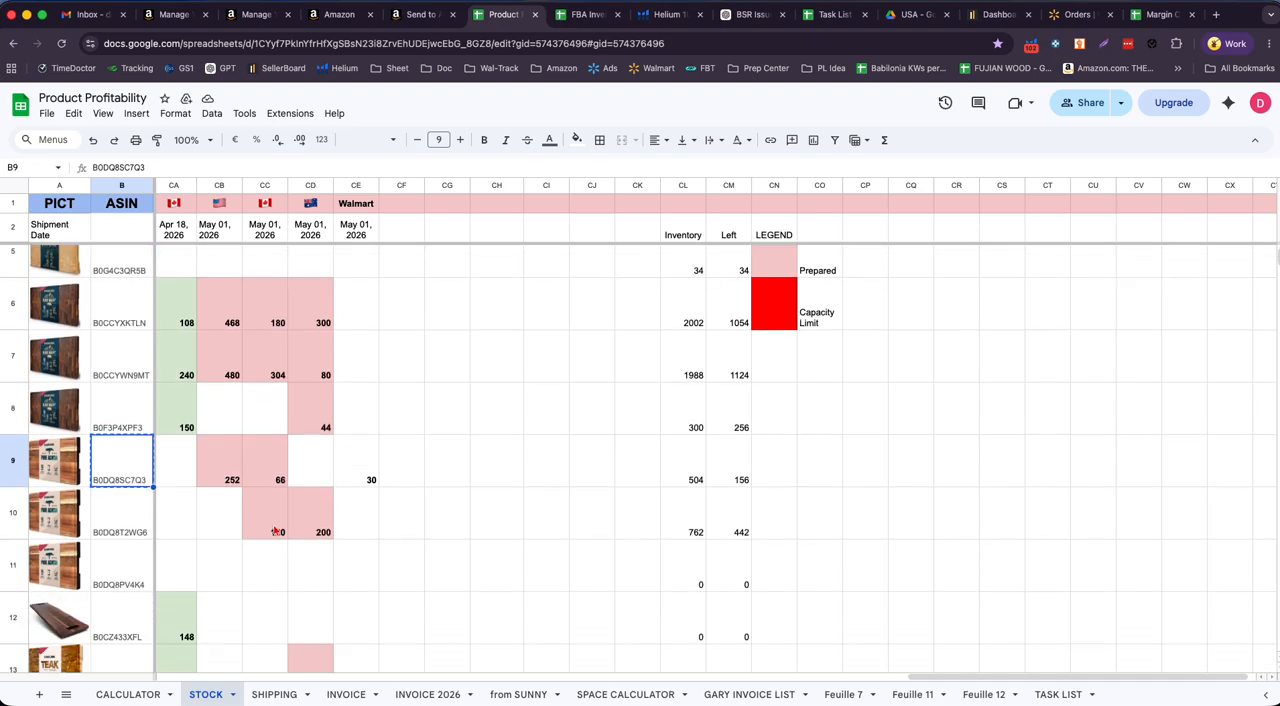
{"action": "left_click", "coordinate": [275, 471]}
{"action": "left_click", "coordinate": [137, 535]}
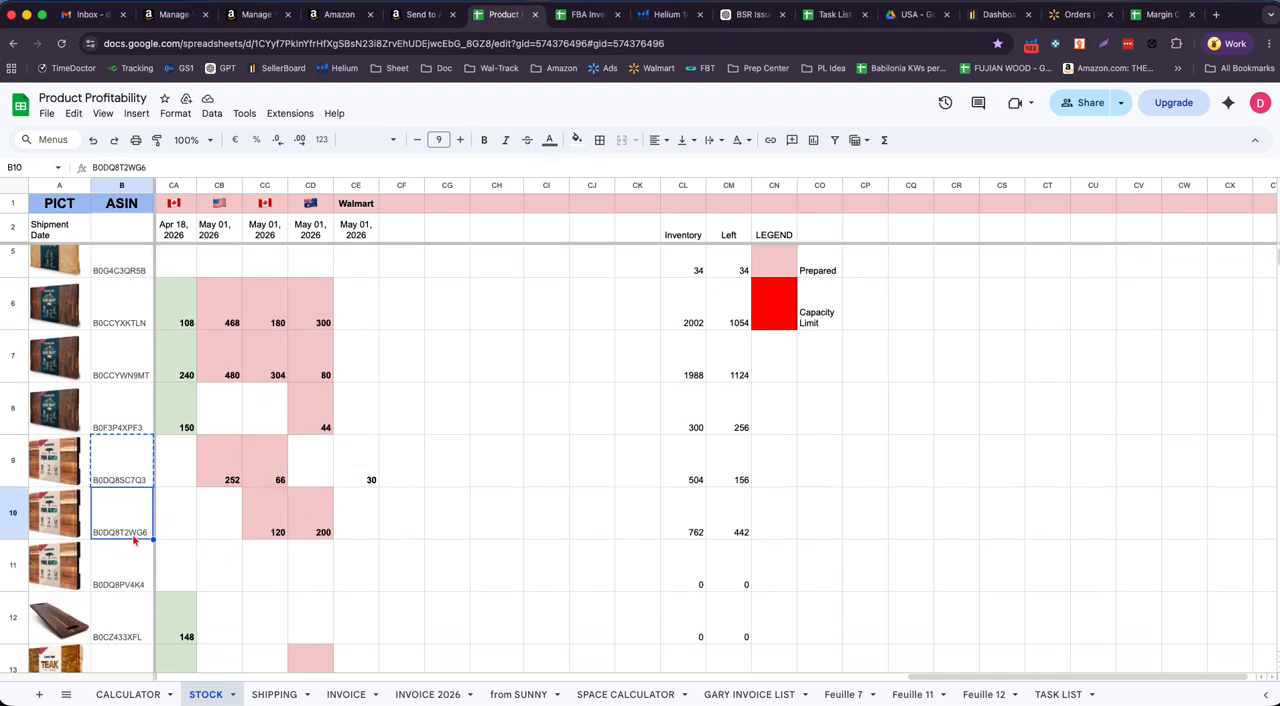
{"action": "left_click", "coordinate": [257, 14]}
{"action": "double_click", "coordinate": [183, 290]}
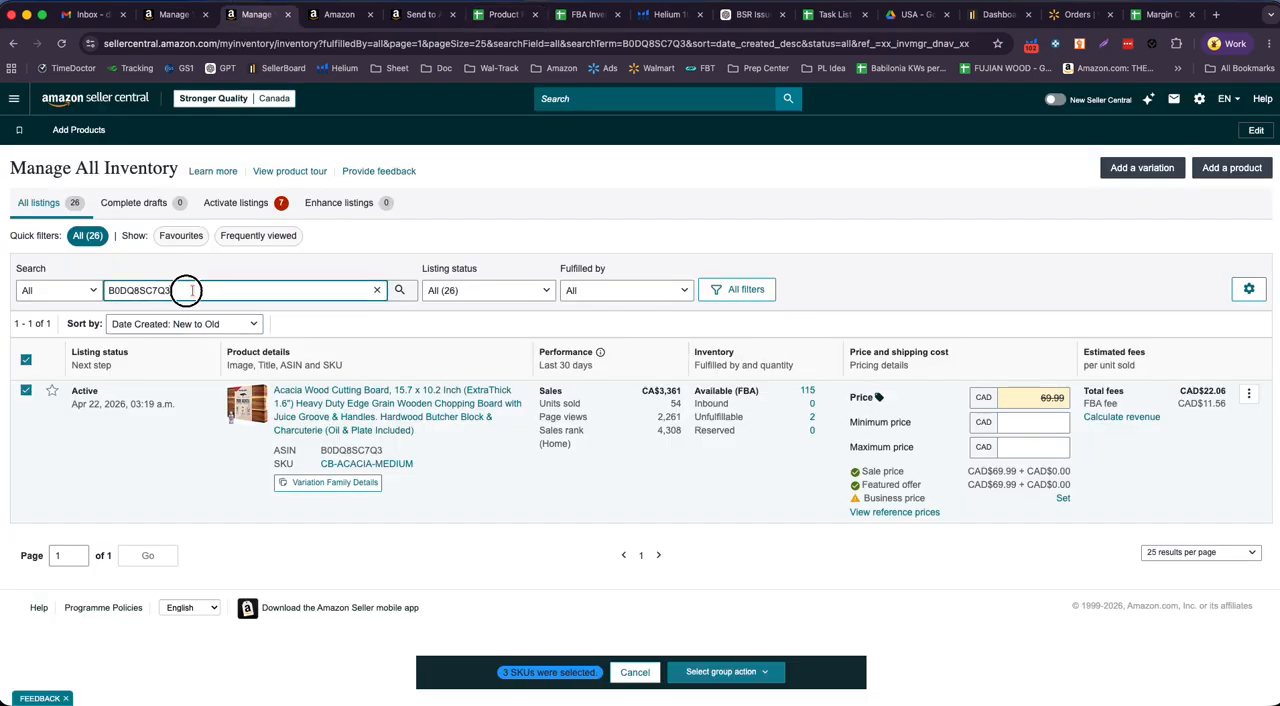
{"action": "key", "text": "ctrl+v"}
{"action": "left_click", "coordinate": [398, 290]}
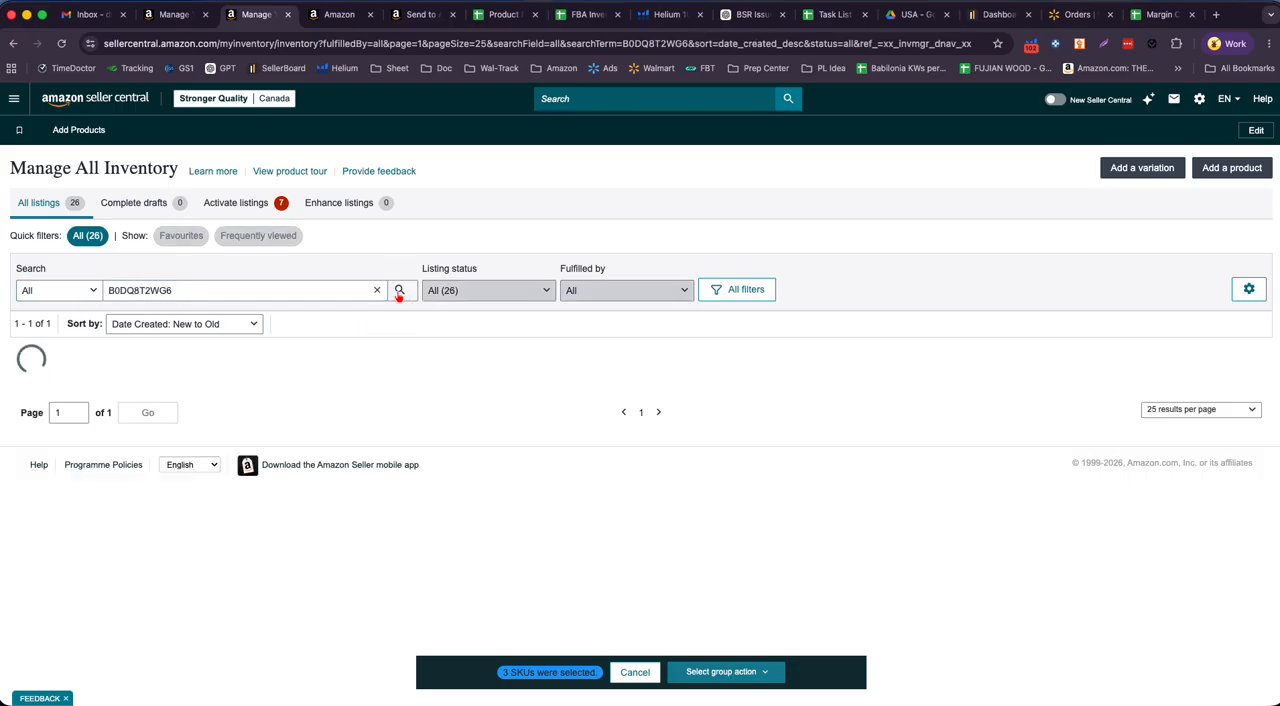
{"action": "left_click", "coordinate": [26, 390]}
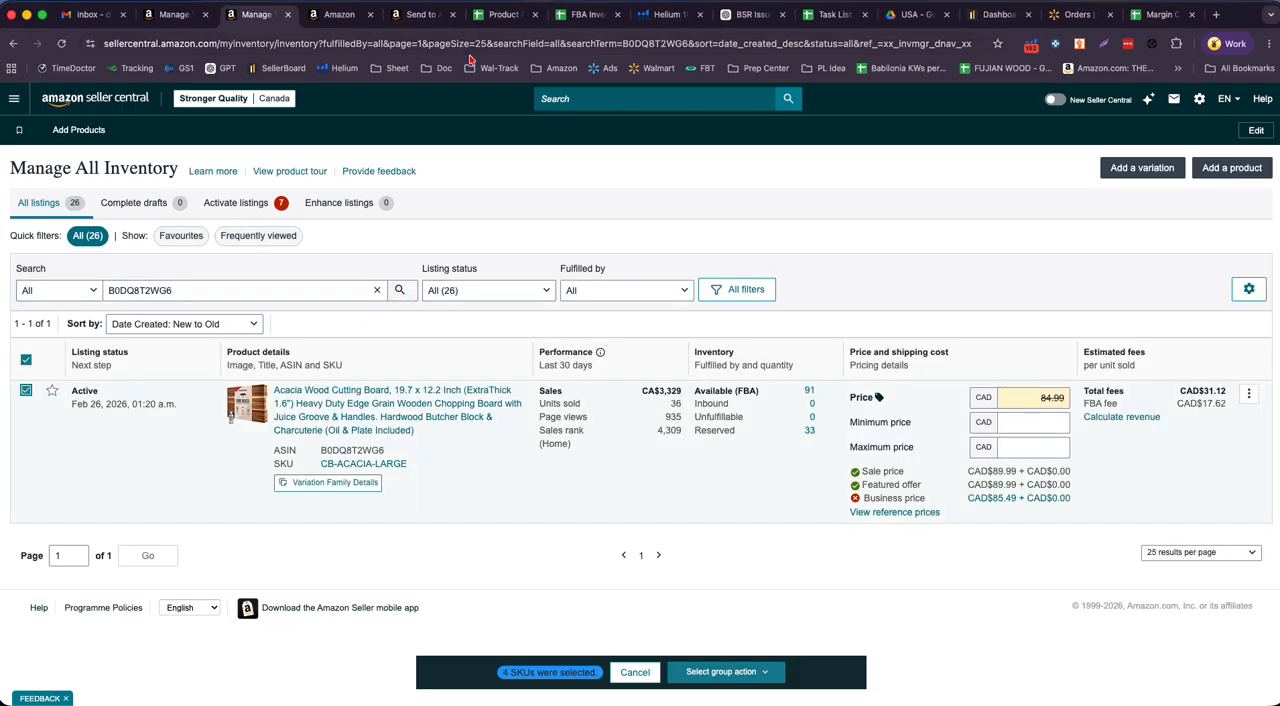
- Check rows 12 to 15 of the stock sheet's May 01, 2026 Canada column for further planned shipment quantities
{"action": "left_click", "coordinate": [504, 14]}
{"action": "scroll", "coordinate": [361, 577], "scroll_direction": "down", "scroll_amount": 3}
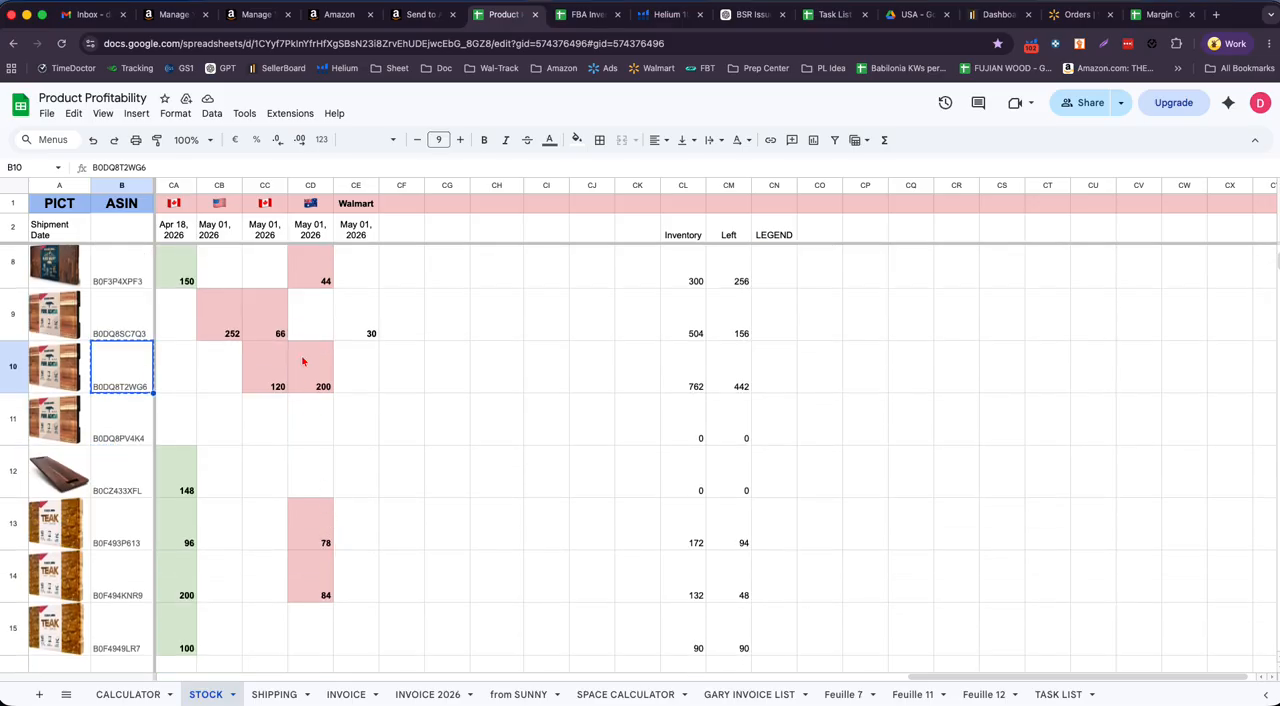
{"action": "left_click_drag", "start_coordinate": [271, 466], "coordinate": [271, 626]}
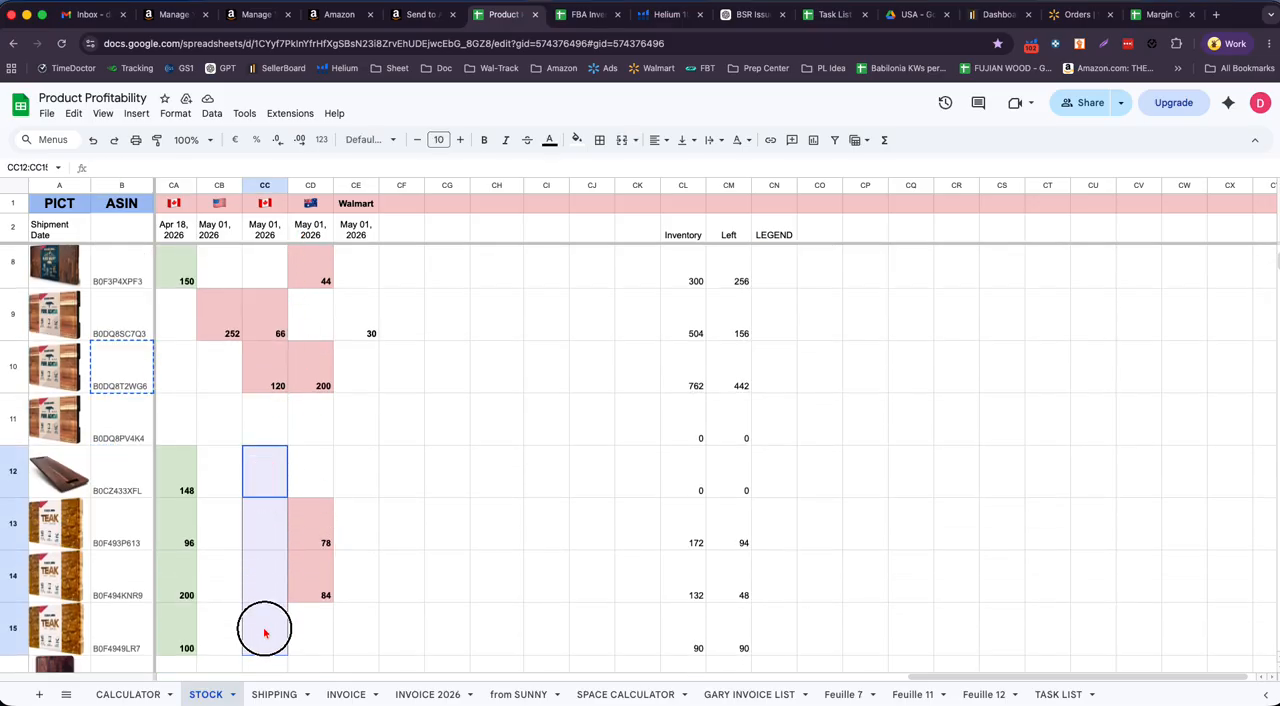
- Review the May 01, 2026 Canada shipment quantities in rows 6 to 10 of the stock sheet
{"action": "scroll", "coordinate": [266, 634], "scroll_direction": "down", "scroll_amount": 5}
{"action": "scroll", "coordinate": [265, 628], "scroll_direction": "up", "scroll_amount": 7}
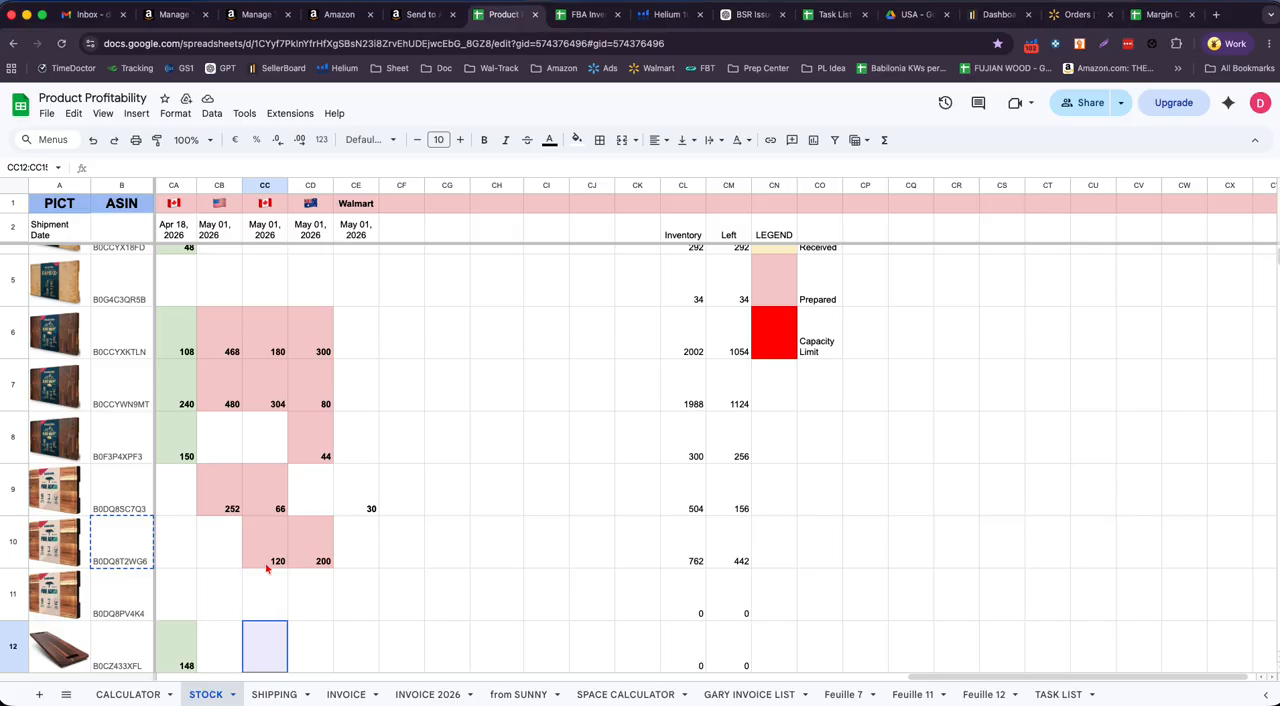
{"action": "left_click_drag", "start_coordinate": [270, 560], "coordinate": [277, 336]}
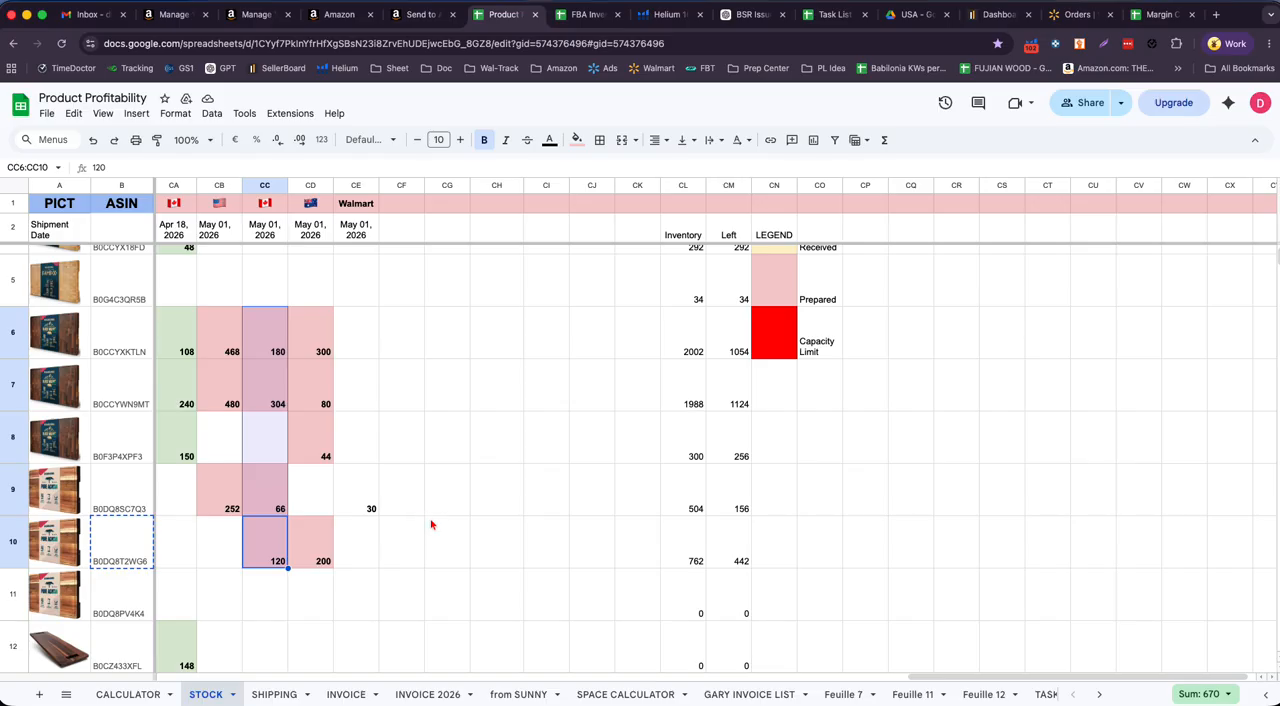
{"action": "scroll", "coordinate": [428, 522], "scroll_direction": "up", "scroll_amount": 2}
{"action": "scroll", "coordinate": [426, 520], "scroll_direction": "down", "scroll_amount": 2}
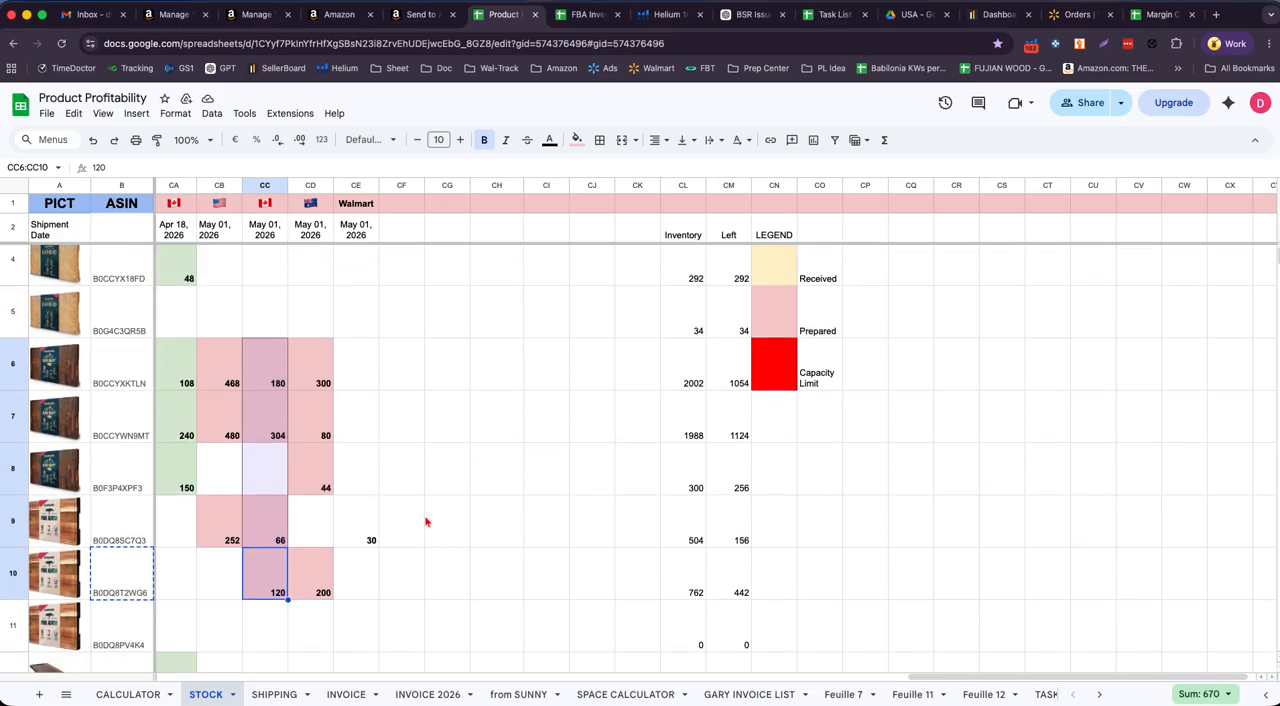
- Switch to the Canadian inventory and start a send or replenish inventory workflow for the selected SKUs
{"action": "left_click", "coordinate": [266, 20]}
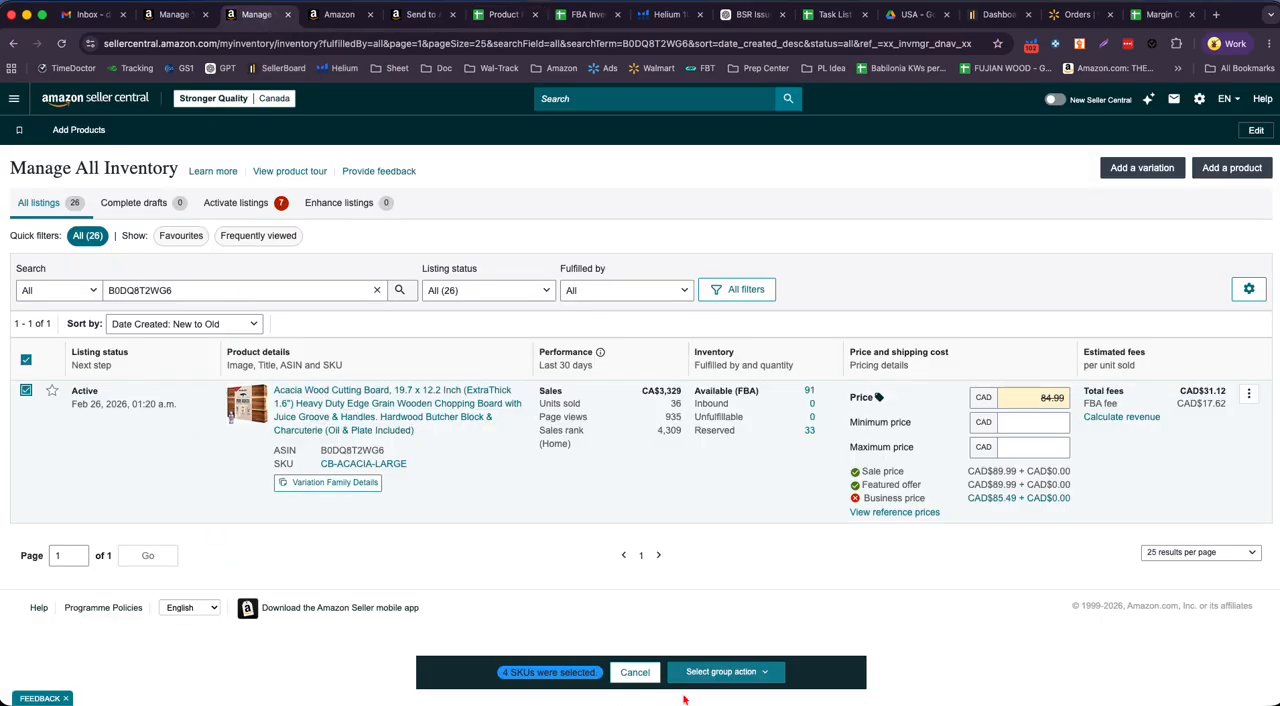
{"action": "left_click", "coordinate": [755, 673]}
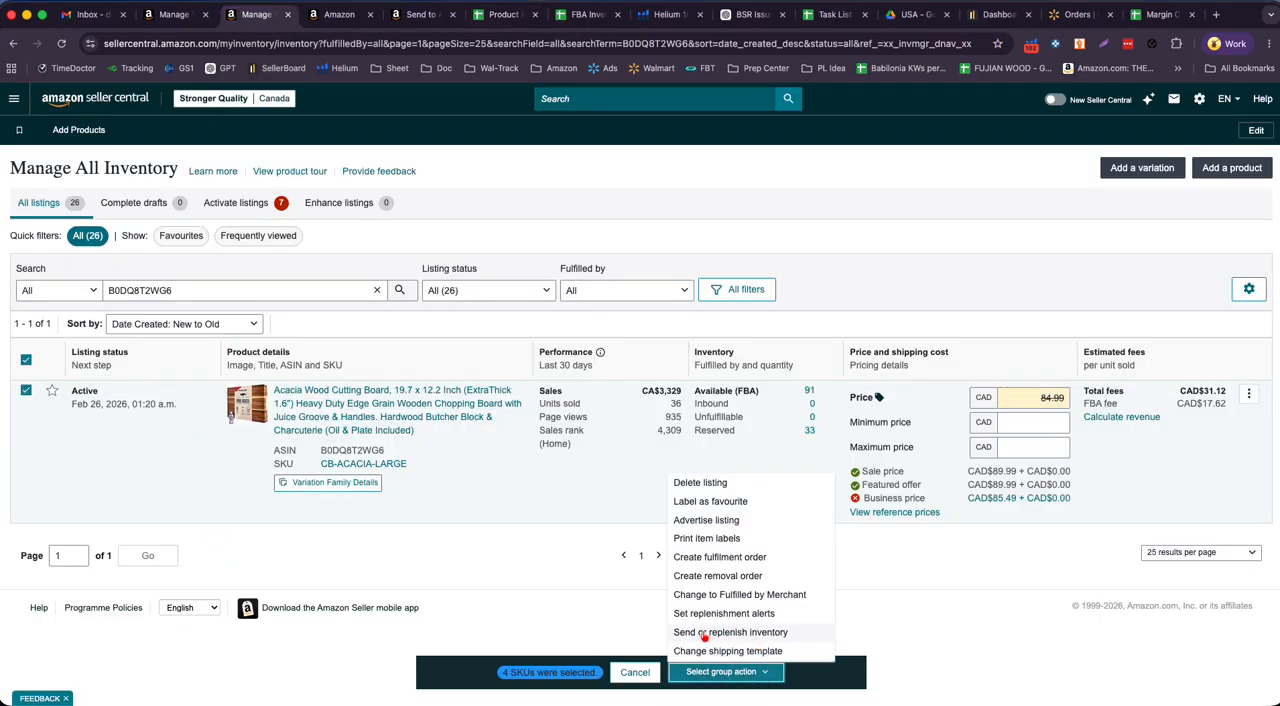
{"action": "left_click", "coordinate": [756, 638]}
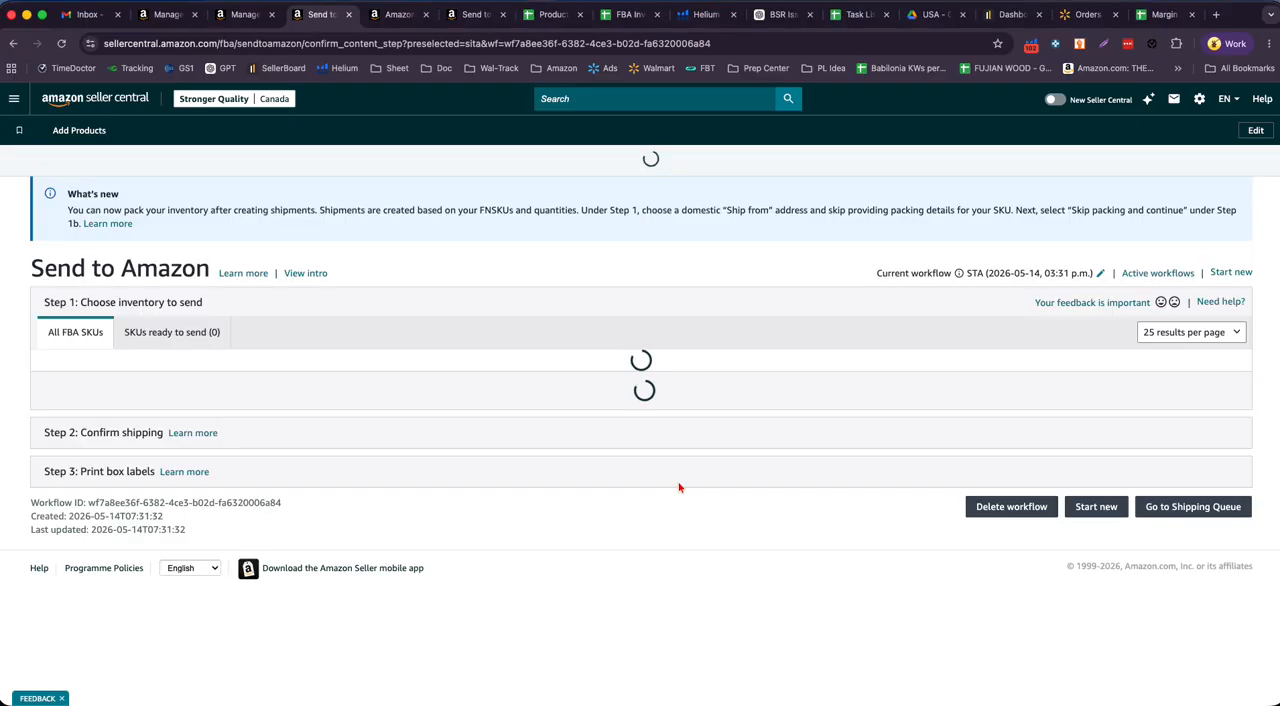
- Open the packing details of SKU CB-ACACIA-LARGE in the shipment and read the error message
{"action": "scroll", "coordinate": [896, 357], "scroll_direction": "down", "scroll_amount": 4}
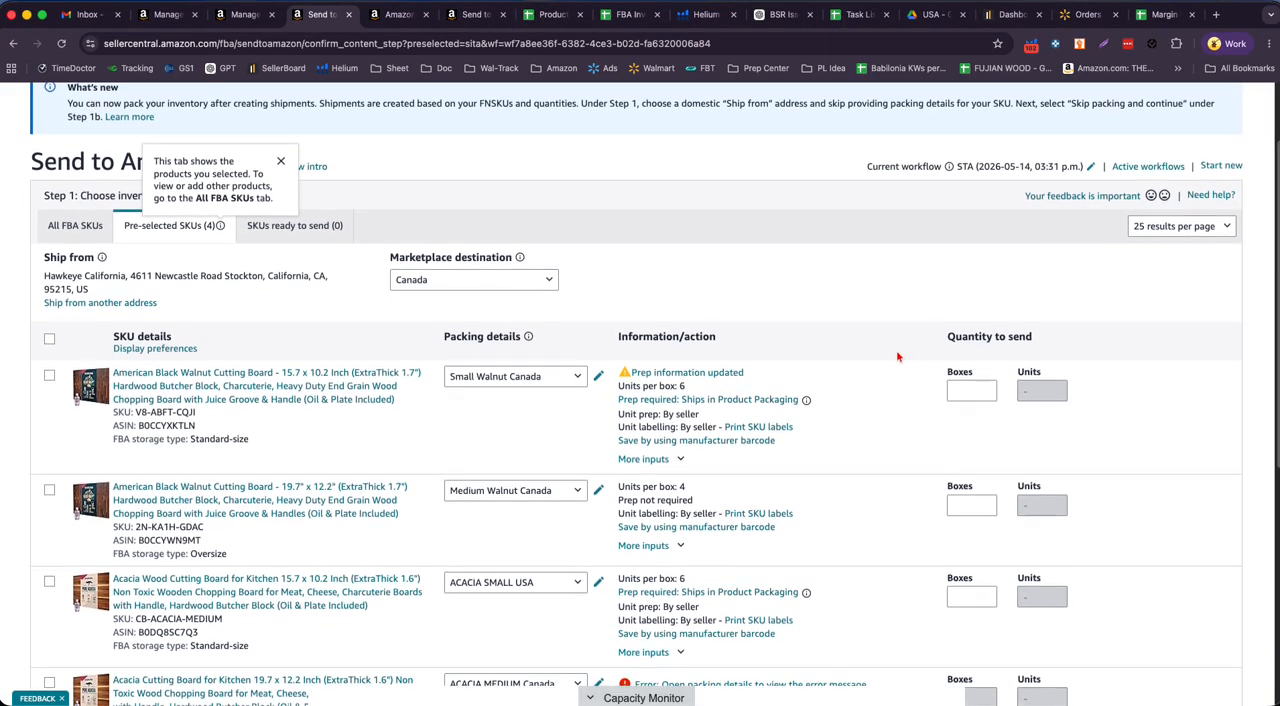
{"action": "scroll", "coordinate": [896, 357], "scroll_direction": "down", "scroll_amount": 1}
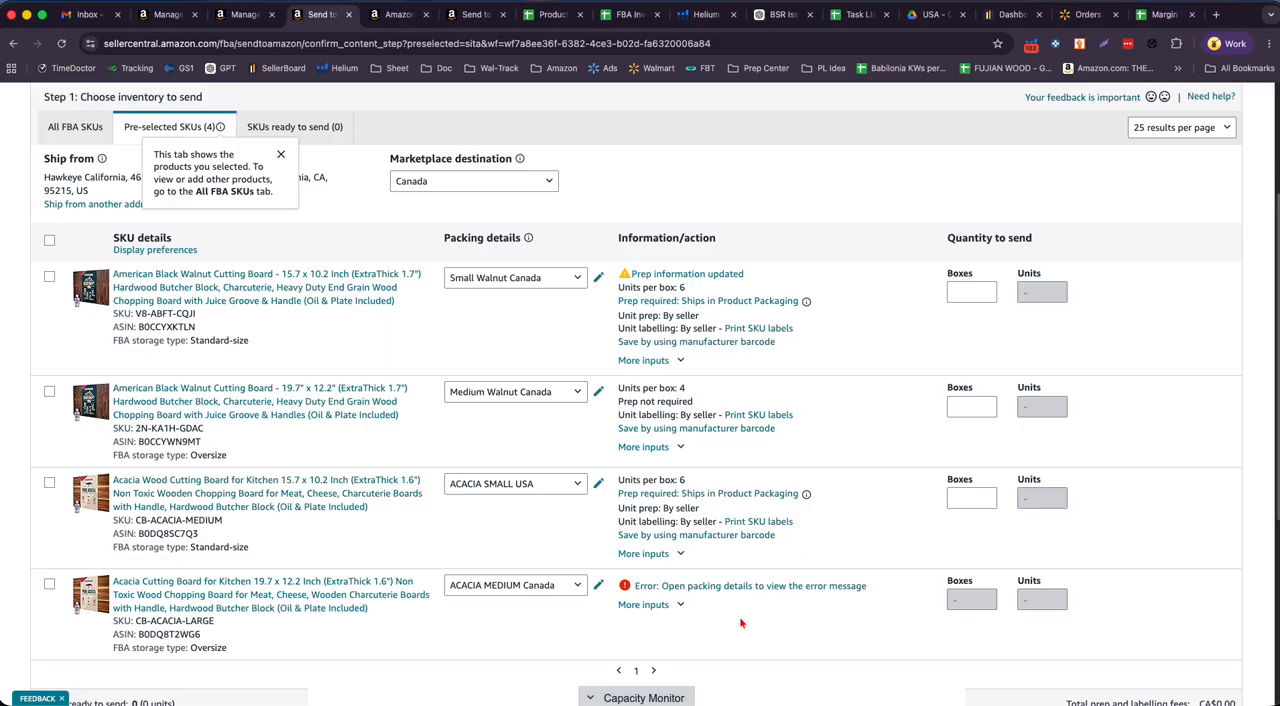
{"action": "left_click", "coordinate": [695, 587]}
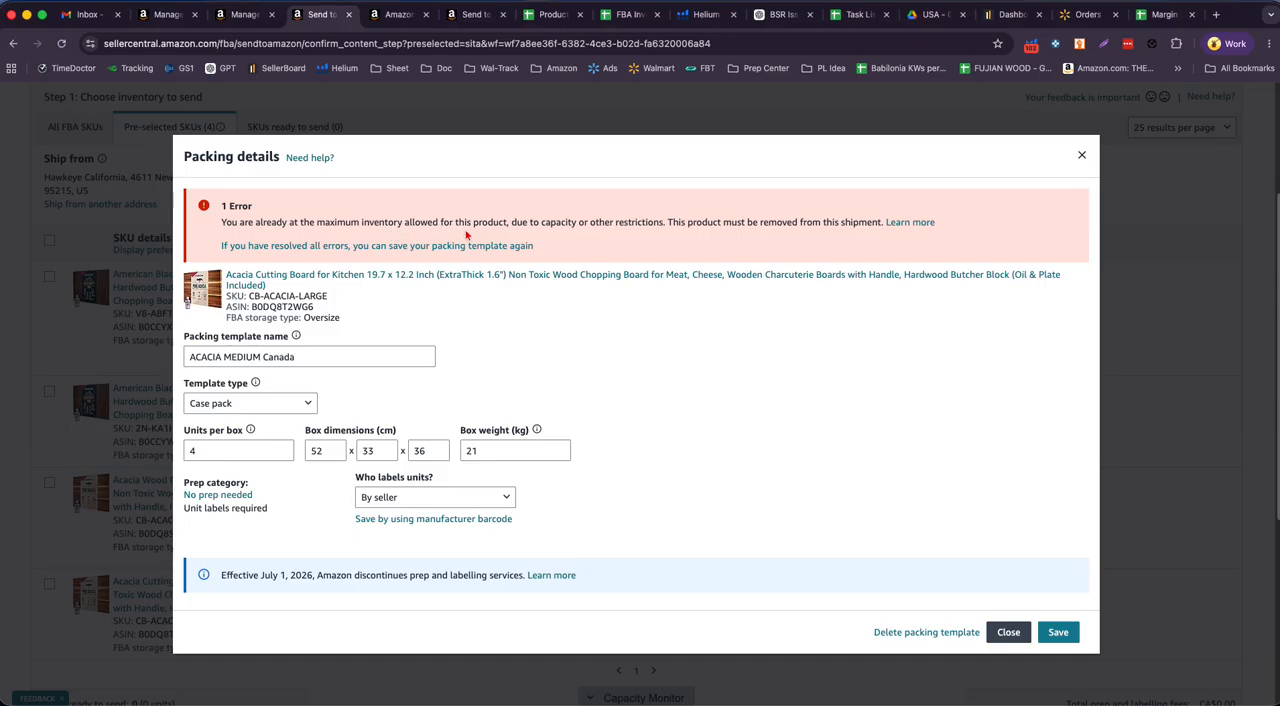
{"action": "left_click_drag", "start_coordinate": [221, 222], "coordinate": [1005, 224]}
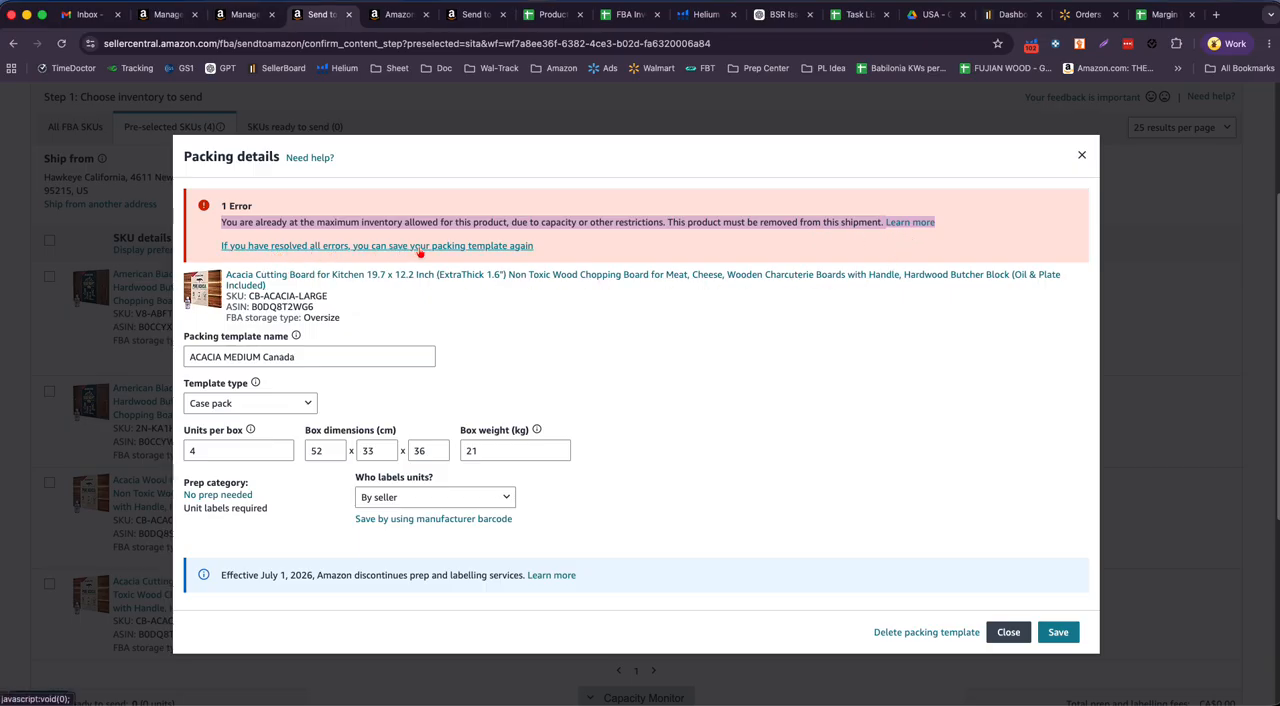
{"action": "left_click", "coordinate": [767, 394]}
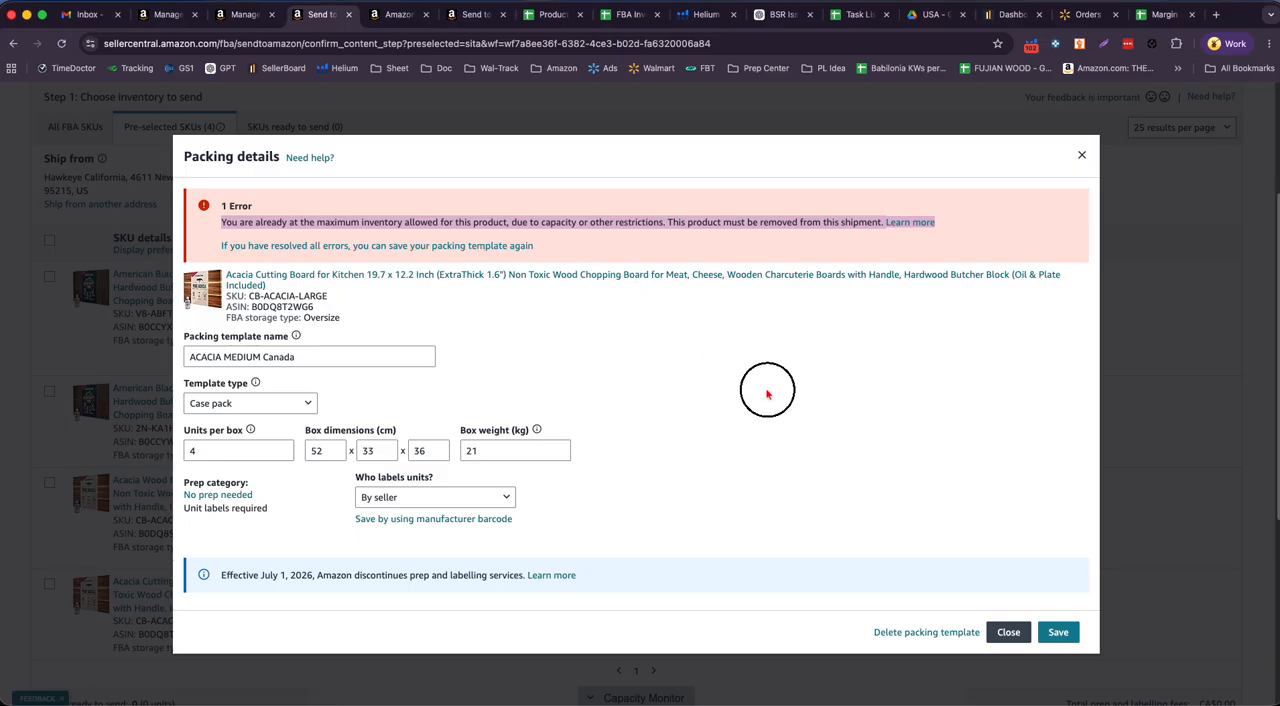
- Try to save the ACACIA MEDIUM Canada packing template again, then close its packing details
{"action": "left_click", "coordinate": [1058, 632]}
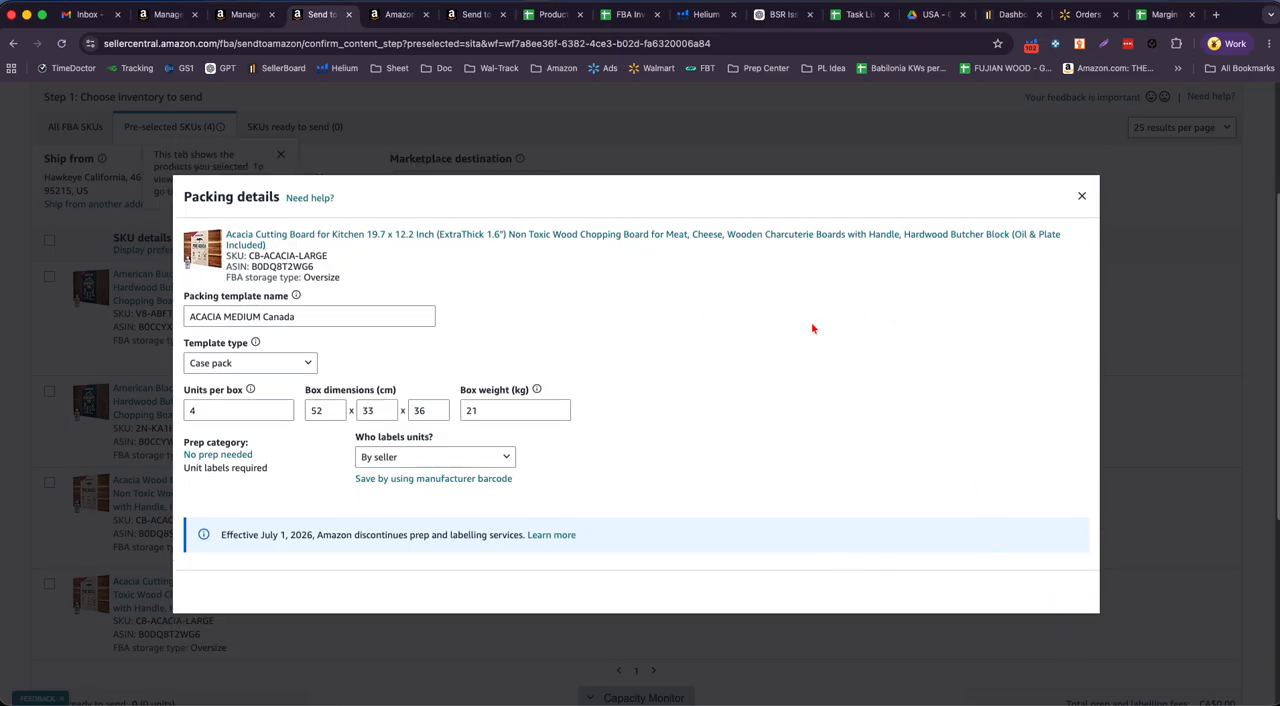
{"action": "left_click", "coordinate": [1057, 632]}
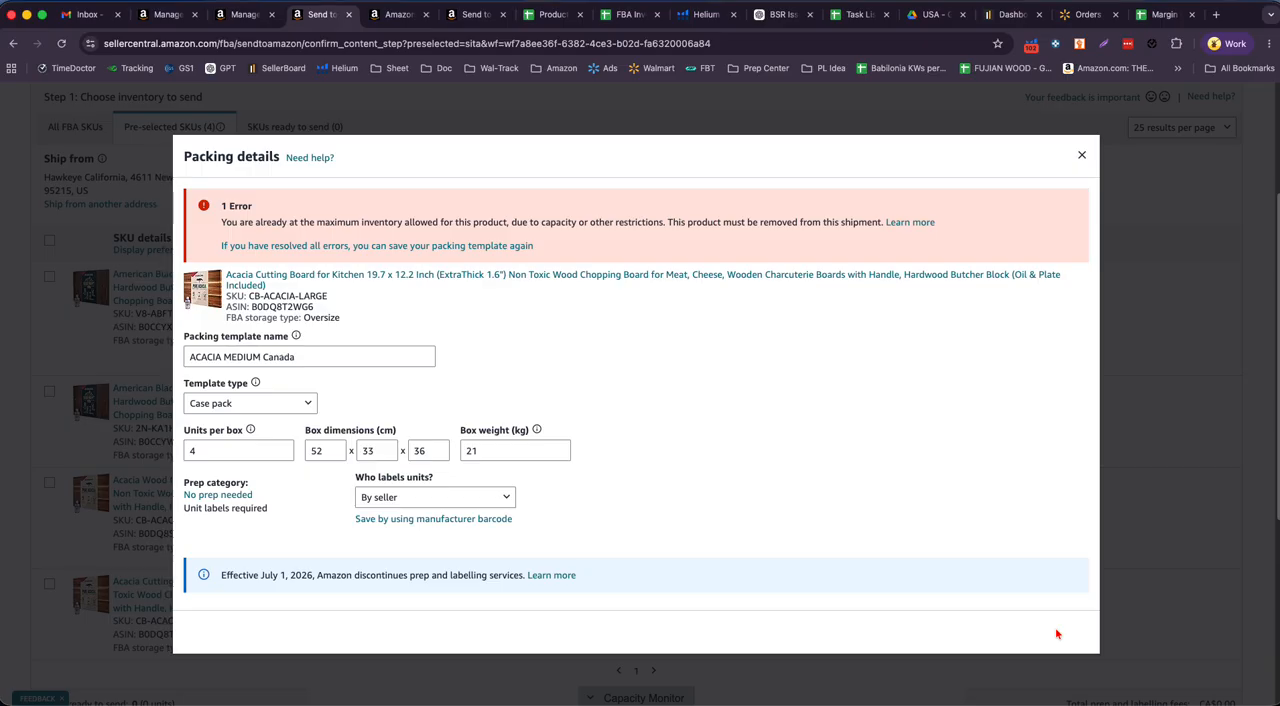
{"action": "left_click", "coordinate": [1062, 632]}
{"action": "left_click", "coordinate": [1081, 157]}
{"action": "scroll", "coordinate": [443, 610], "scroll_direction": "down", "scroll_amount": 1}
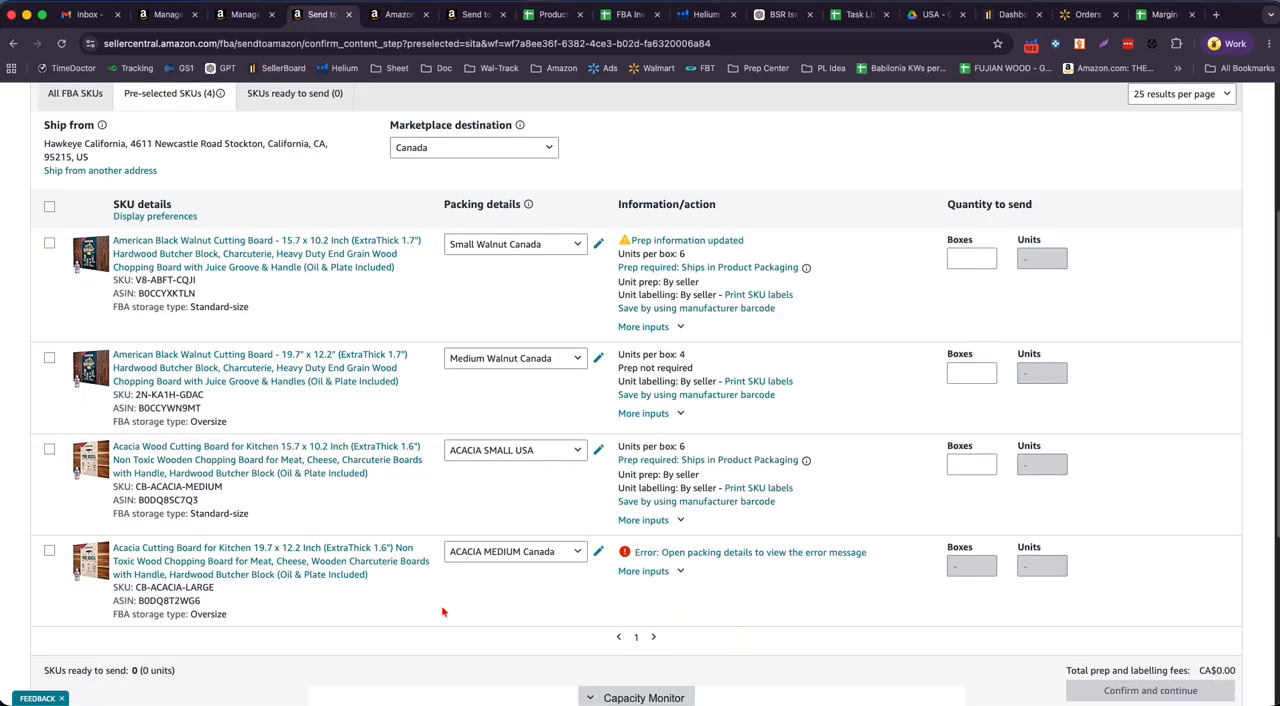
- Return to the stock sheet and check the planned May 01, 2026 Canada quantity for ASIN B0DQ8T2WG6
{"action": "left_click", "coordinate": [553, 15]}
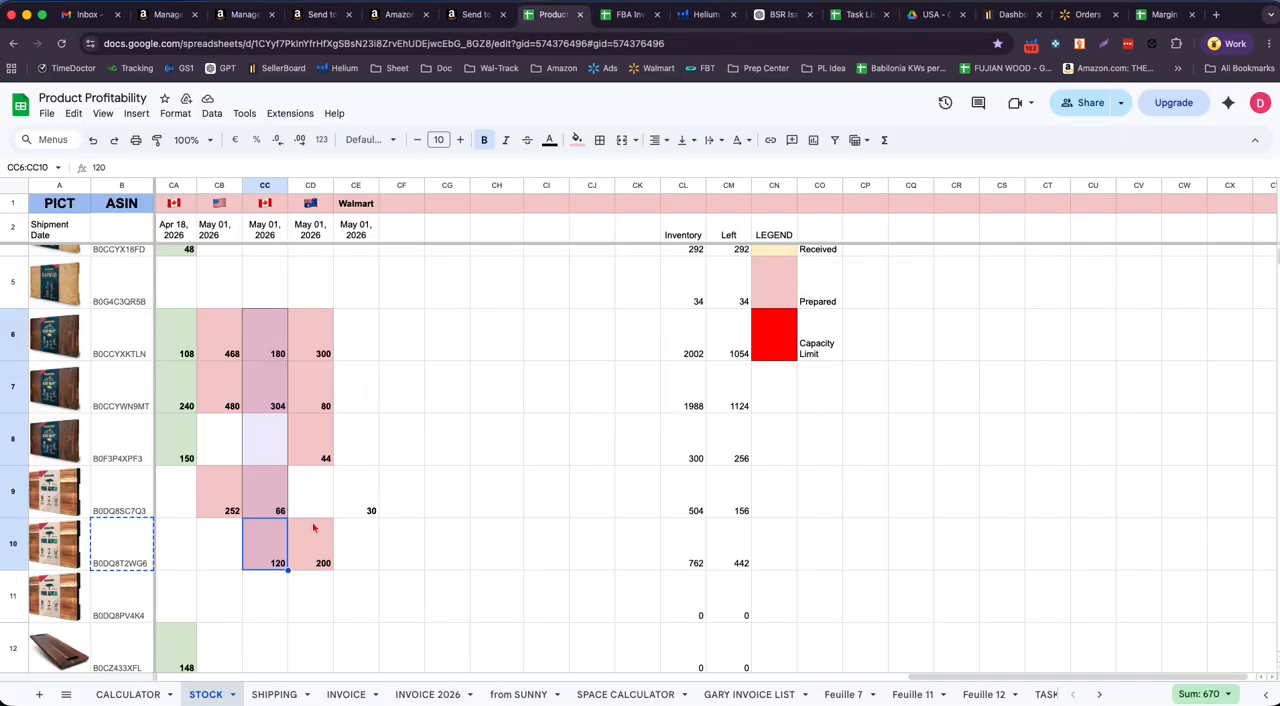
{"action": "left_click", "coordinate": [276, 560]}
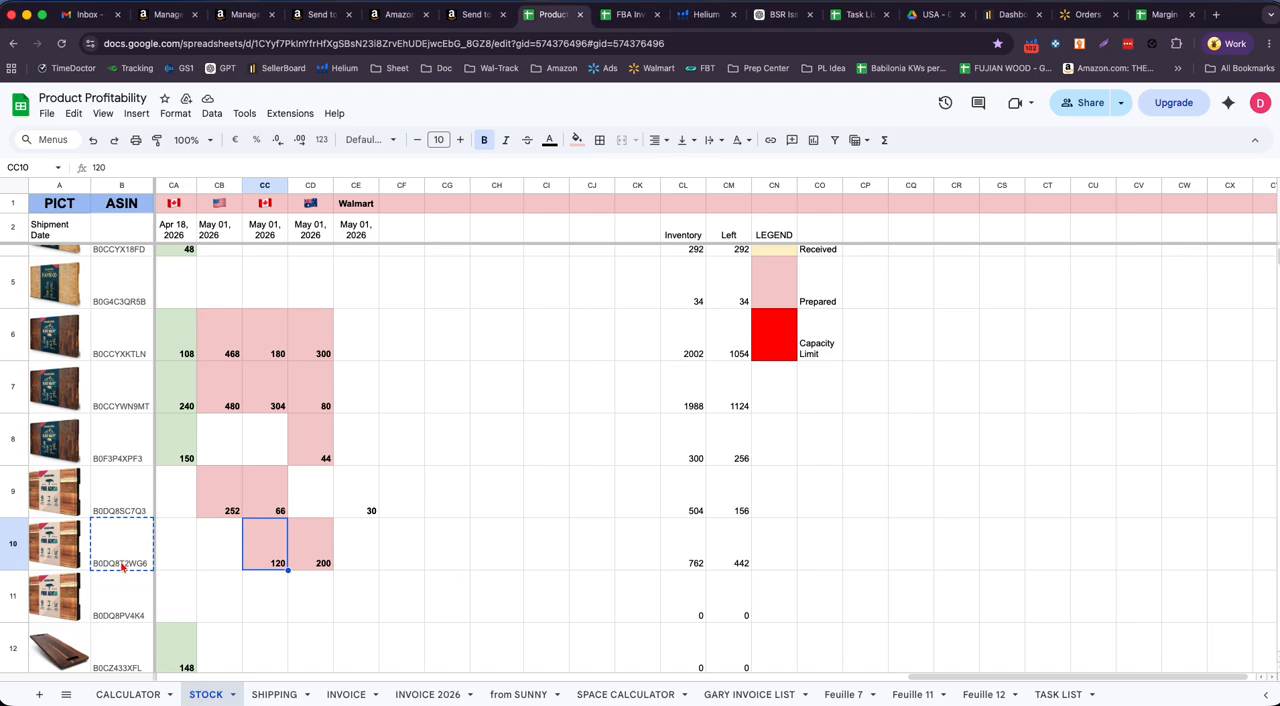
{"action": "left_click", "coordinate": [122, 566]}
- Check the available and reserved FBA units of CB-ACACIA-LARGE in the Canadian inventory, then close the inventory details
{"action": "left_click", "coordinate": [165, 14]}
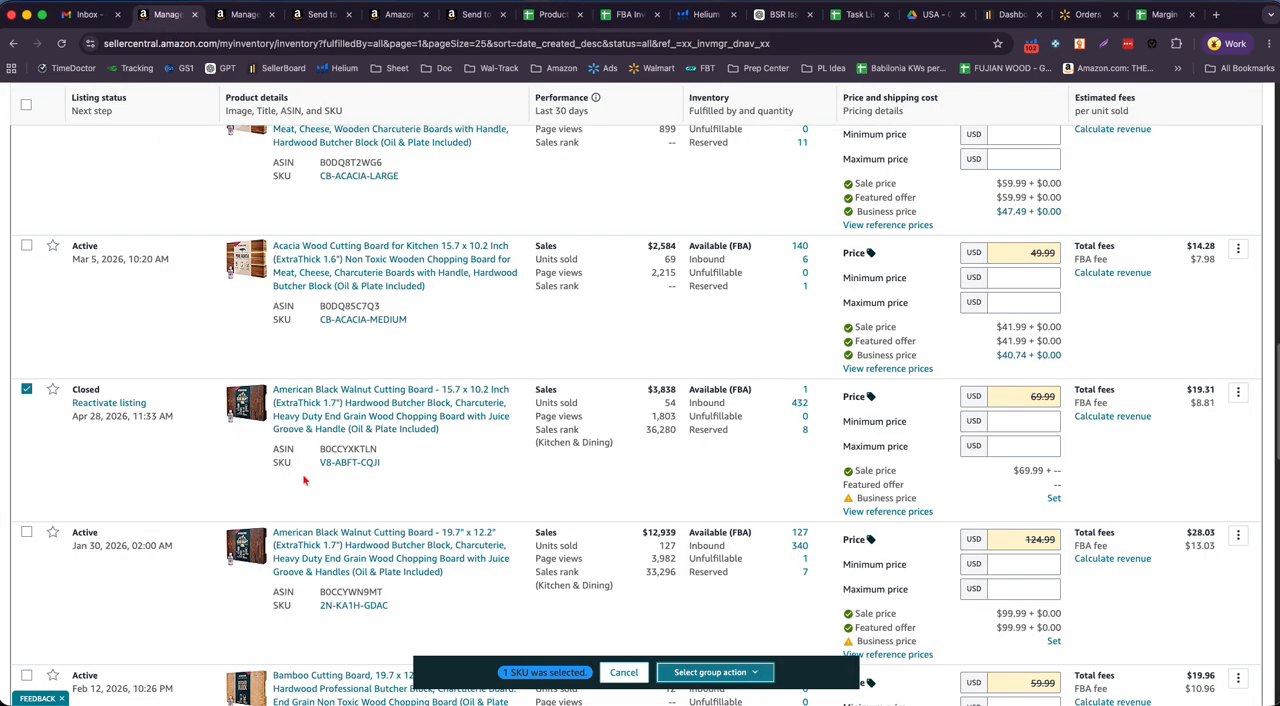
{"action": "left_click", "coordinate": [240, 14]}
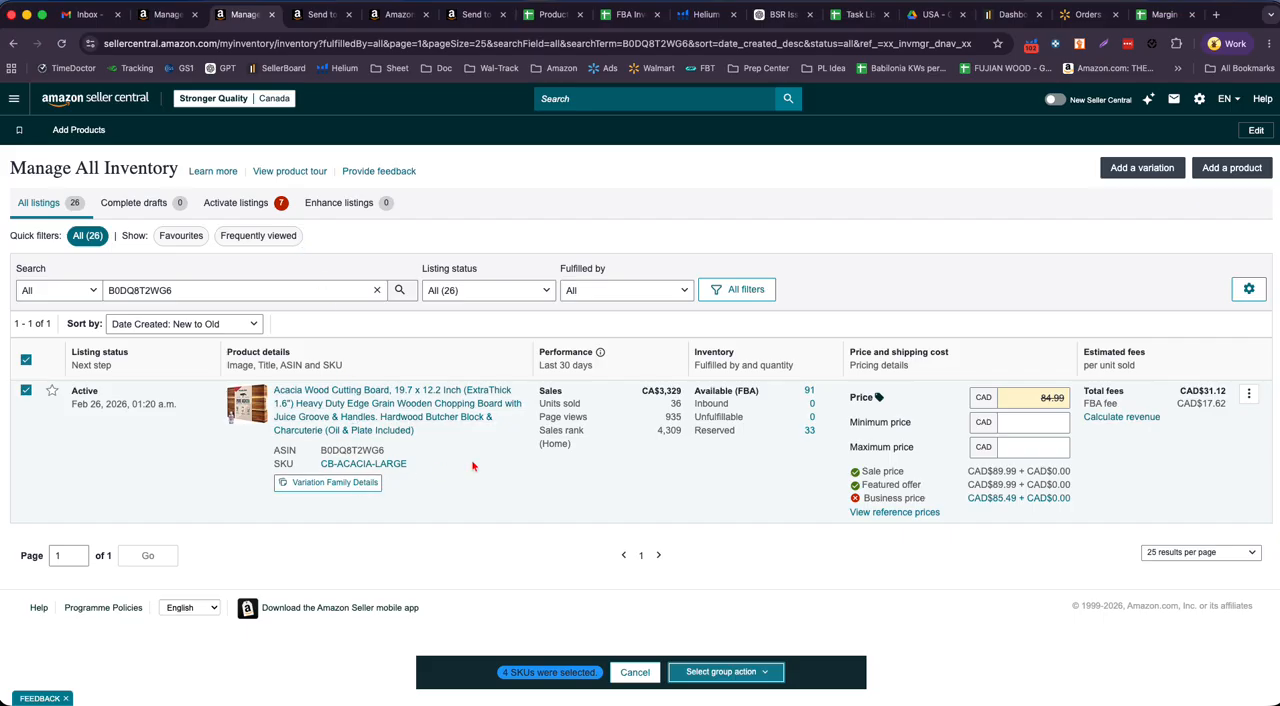
{"action": "double_click", "coordinate": [808, 391]}
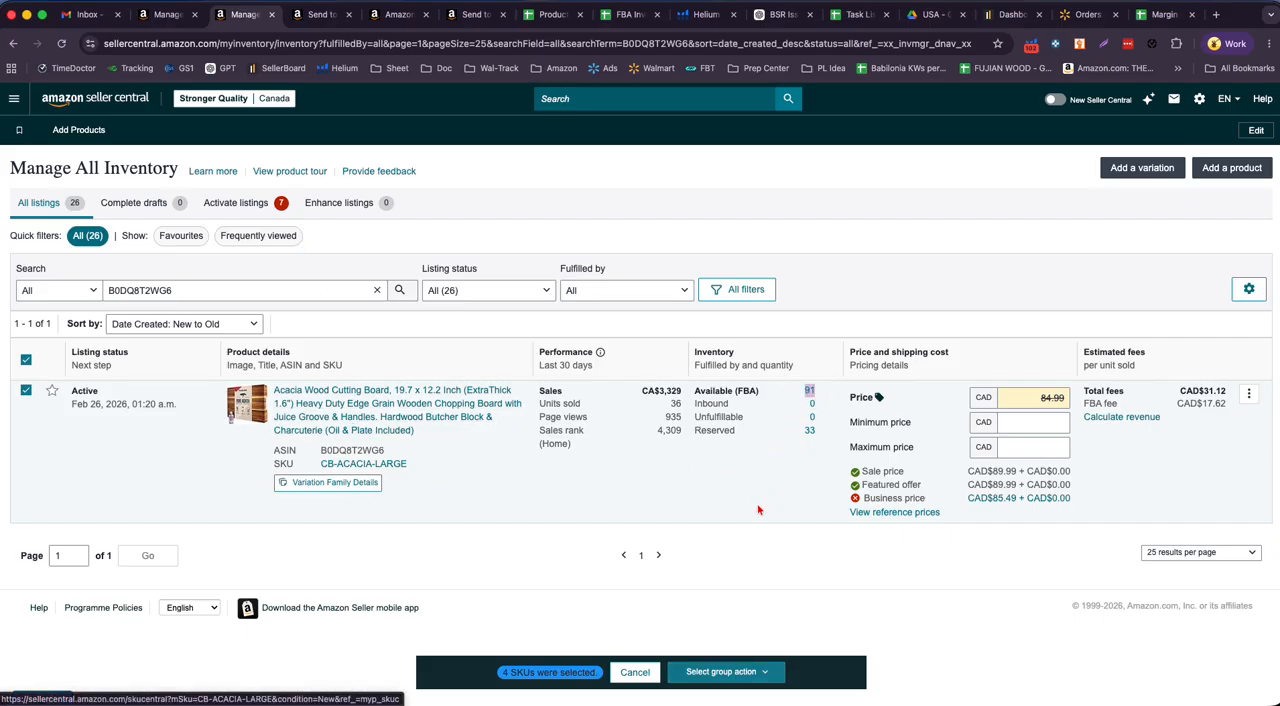
{"action": "left_click", "coordinate": [810, 430]}
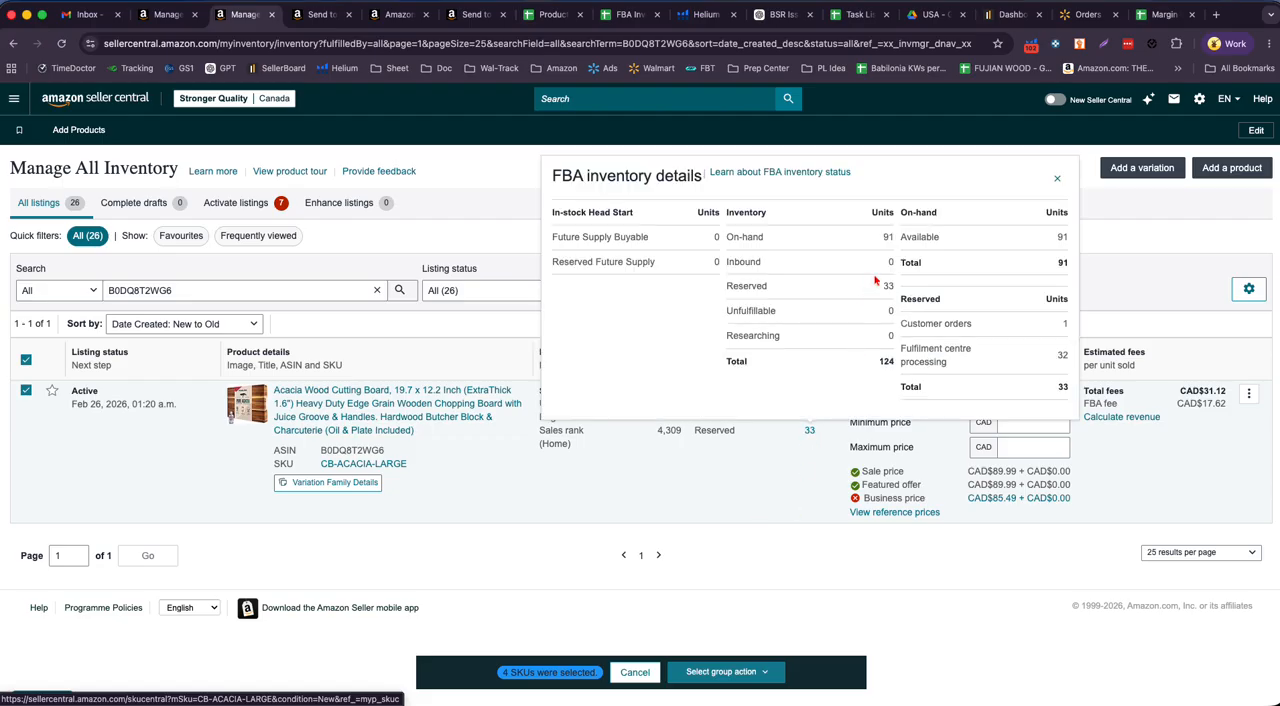
{"action": "double_click", "coordinate": [1060, 237]}
{"action": "left_click", "coordinate": [1058, 180]}
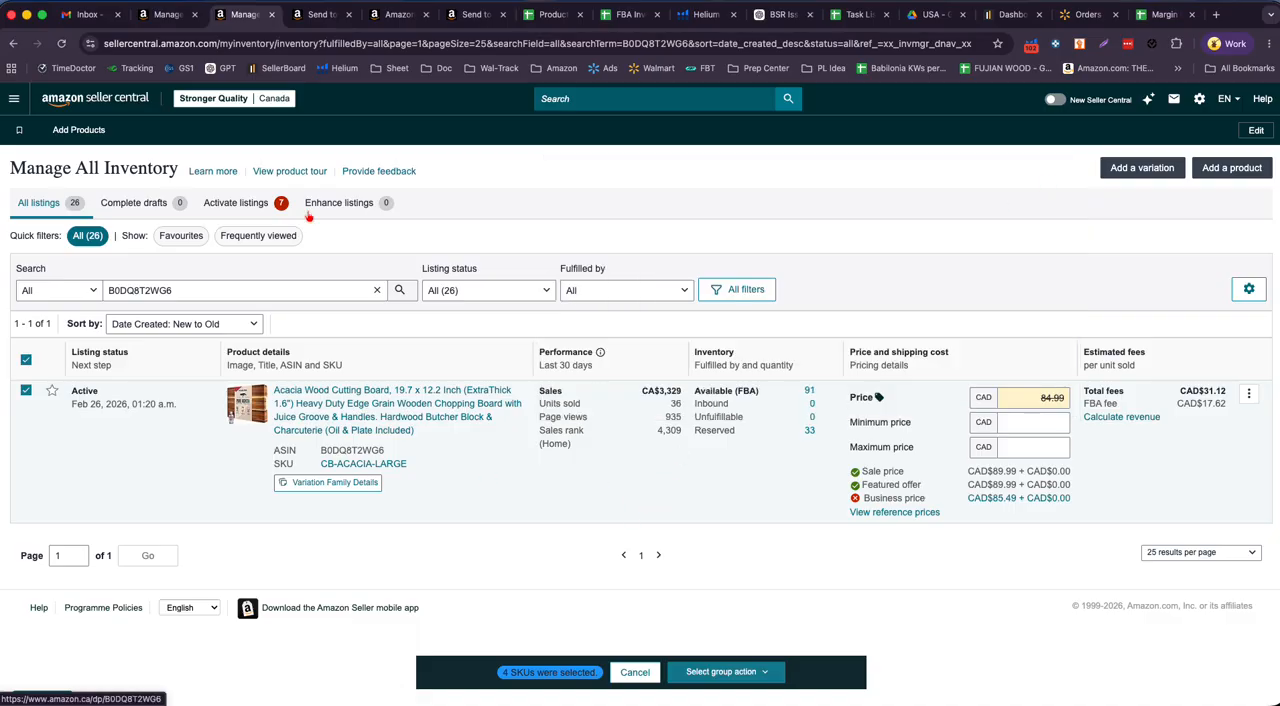
- Fill the May 01, 2026 Canada quantity cell for ASIN B0DQ8T2WG6 in the stock sheet with the red Capacity Limit color
{"action": "left_click", "coordinate": [321, 15]}
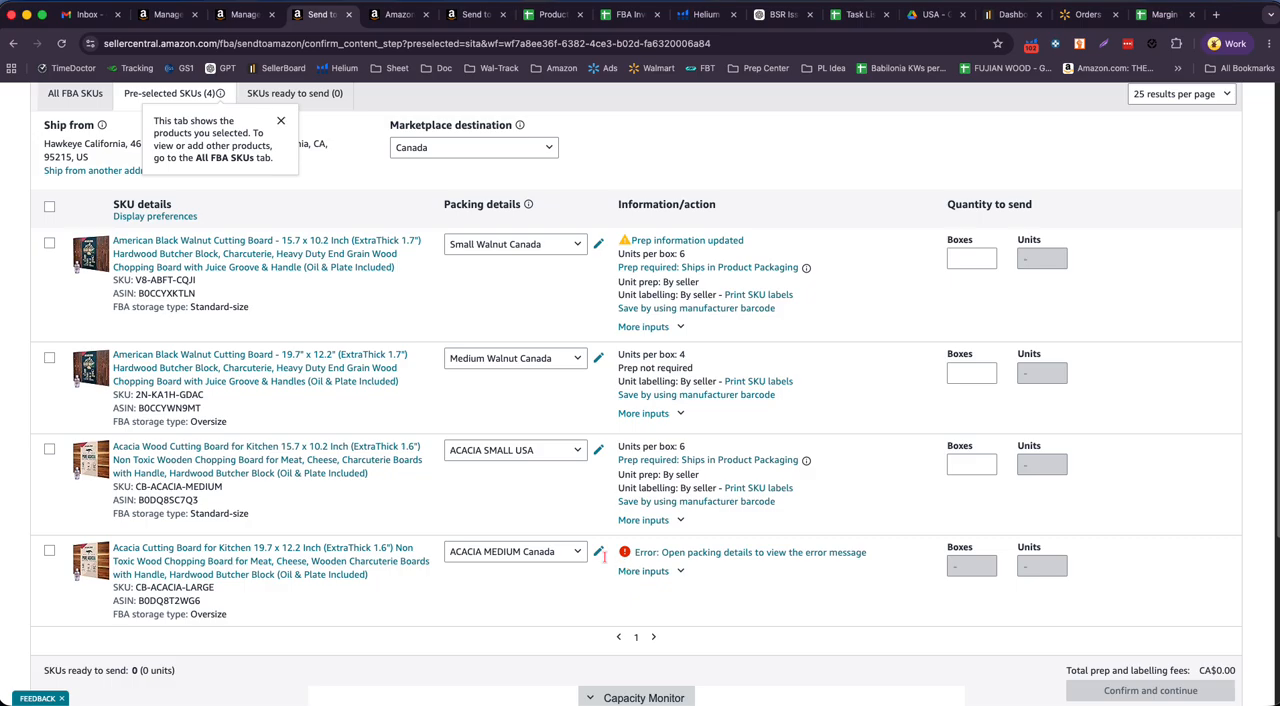
{"action": "scroll", "coordinate": [775, 587], "scroll_direction": "up", "scroll_amount": 2}
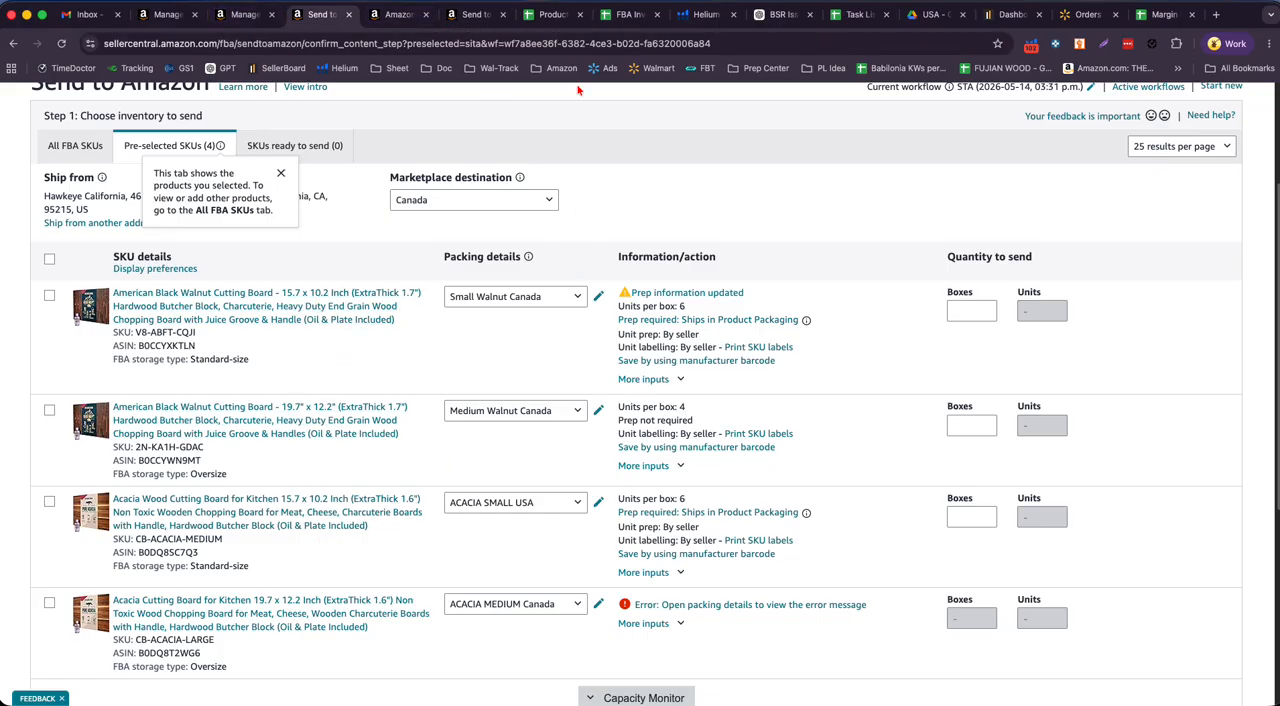
{"action": "left_click", "coordinate": [553, 14]}
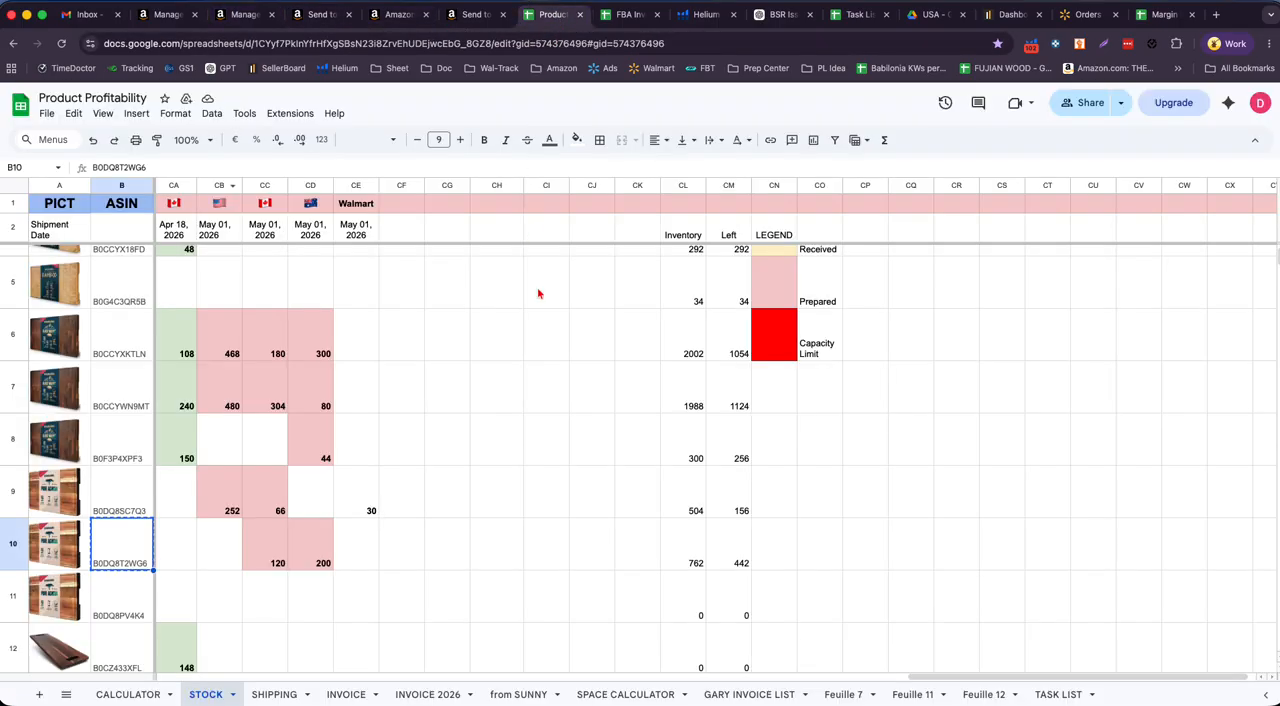
{"action": "left_click", "coordinate": [270, 557]}
{"action": "left_click", "coordinate": [577, 140]}
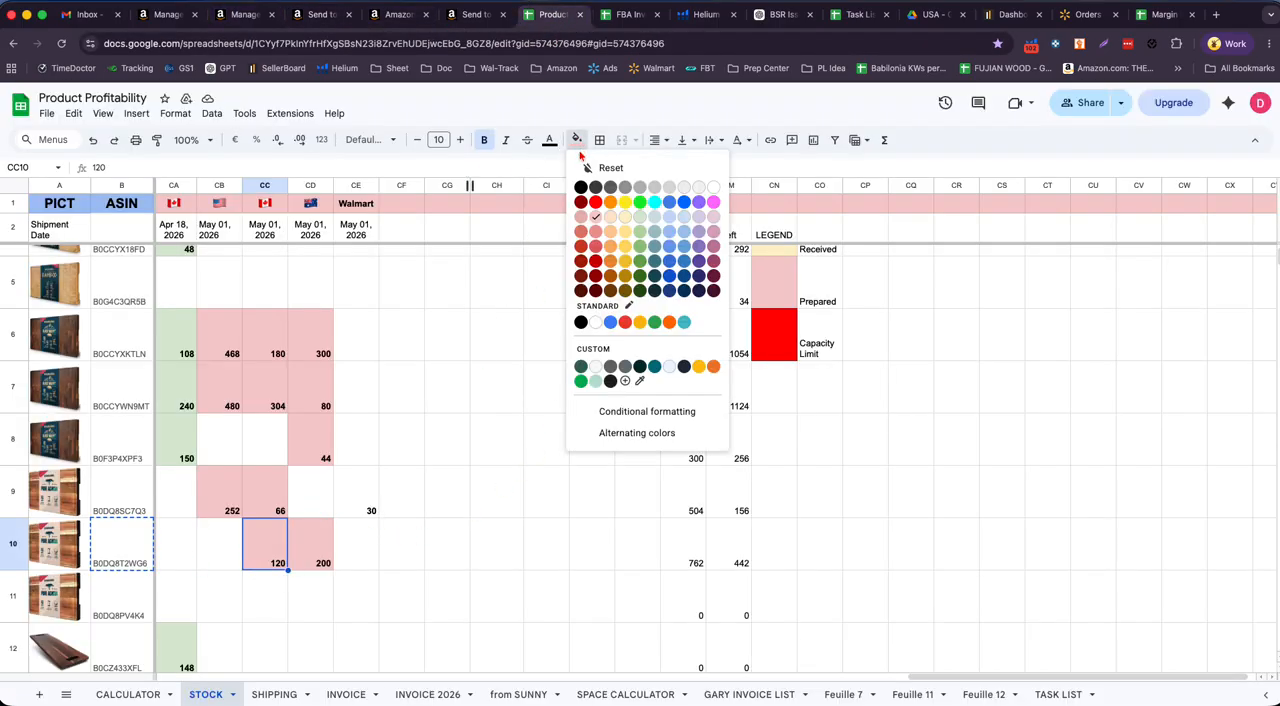
{"action": "left_click", "coordinate": [595, 203]}
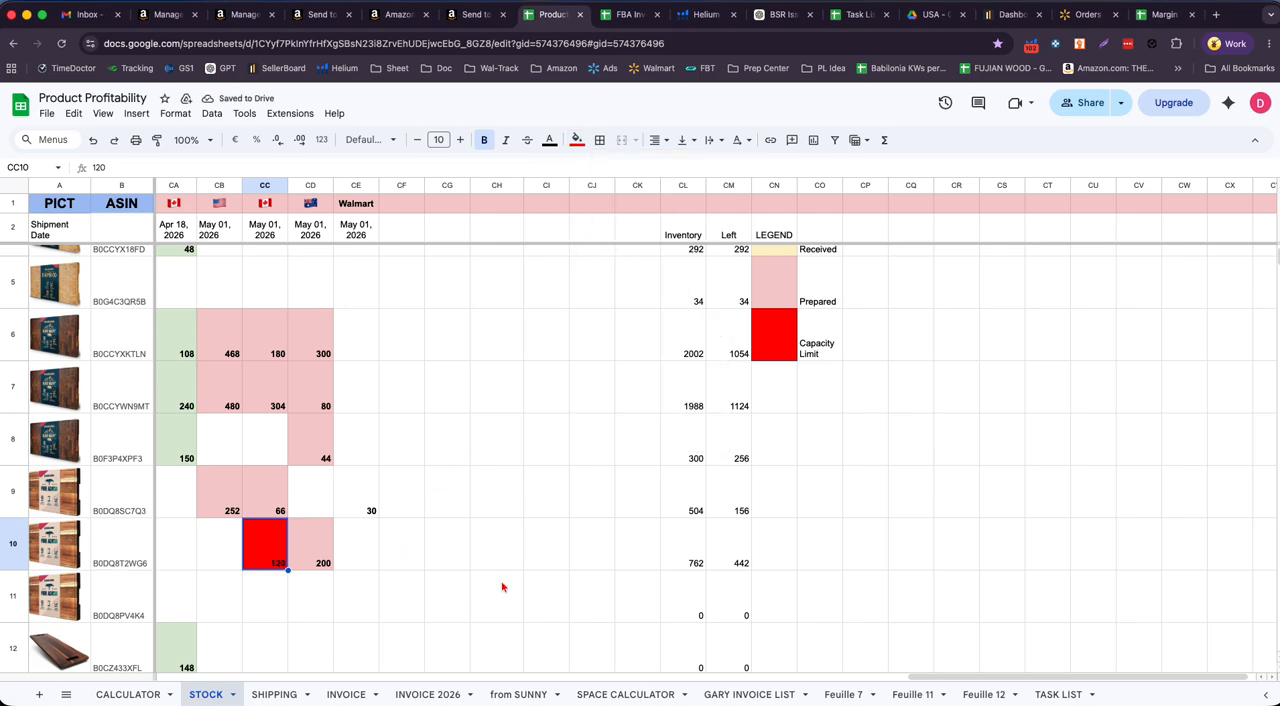
- Return to the Send to Amazon workflow and view the packing templates available for the small walnut board, SKU V8-ABFT-CQJI
{"action": "left_click", "coordinate": [311, 16]}
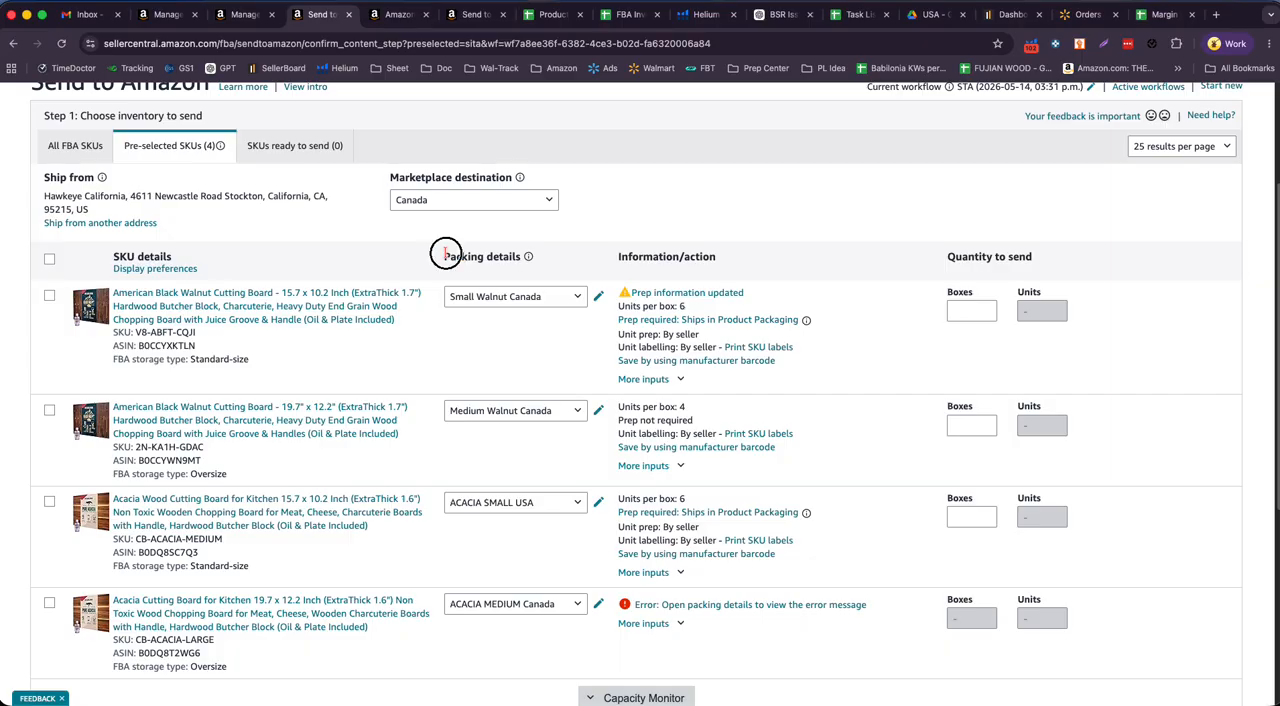
{"action": "left_click_drag", "start_coordinate": [440, 255], "coordinate": [522, 258]}
{"action": "left_click", "coordinate": [548, 299]}
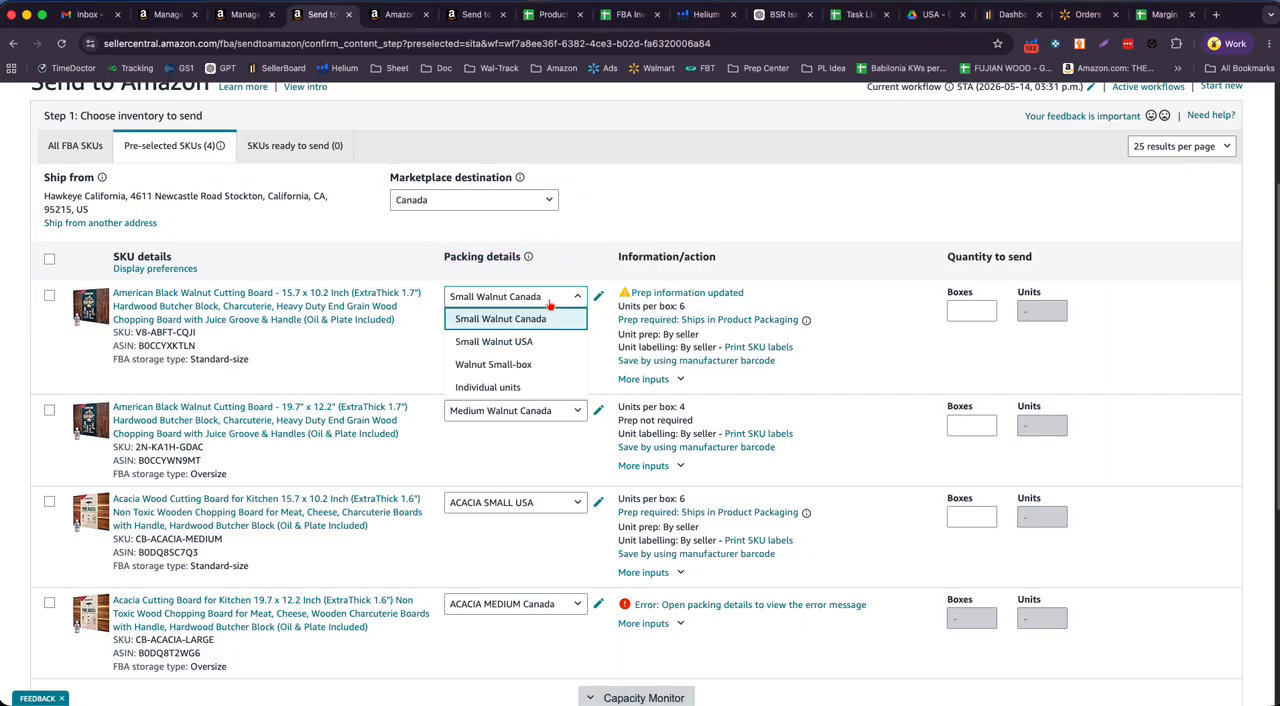
{"action": "left_click", "coordinate": [592, 216]}
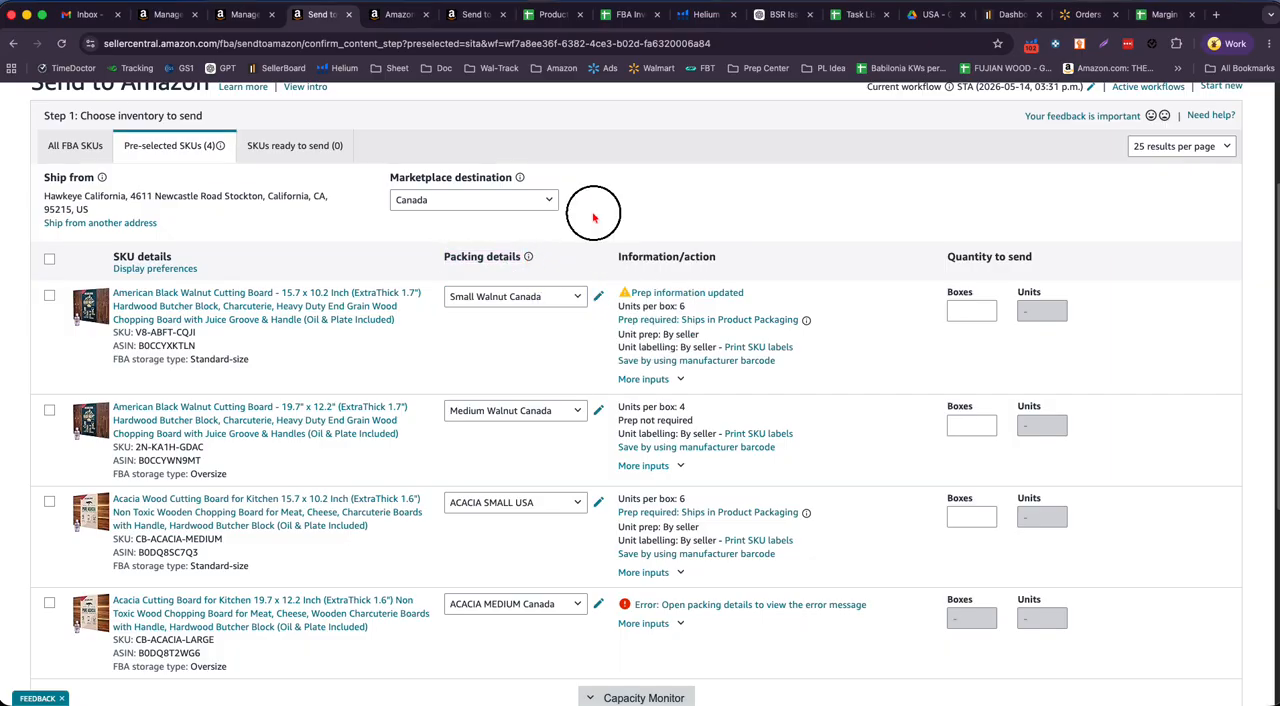
- Review and save the Small Walnut Canada case pack template for SKU V8-ABFT-CQJI, keeping it as the selected packing template
{"action": "left_click", "coordinate": [598, 298]}
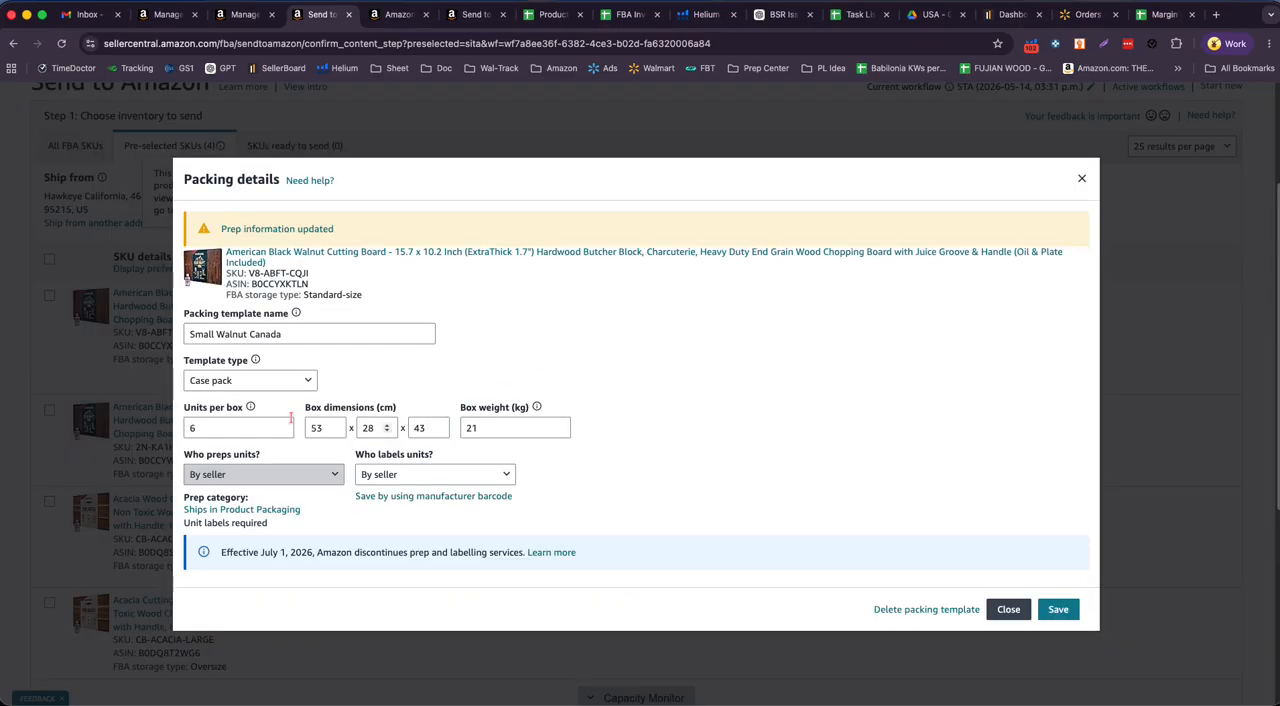
{"action": "left_click_drag", "start_coordinate": [298, 334], "coordinate": [178, 334]}
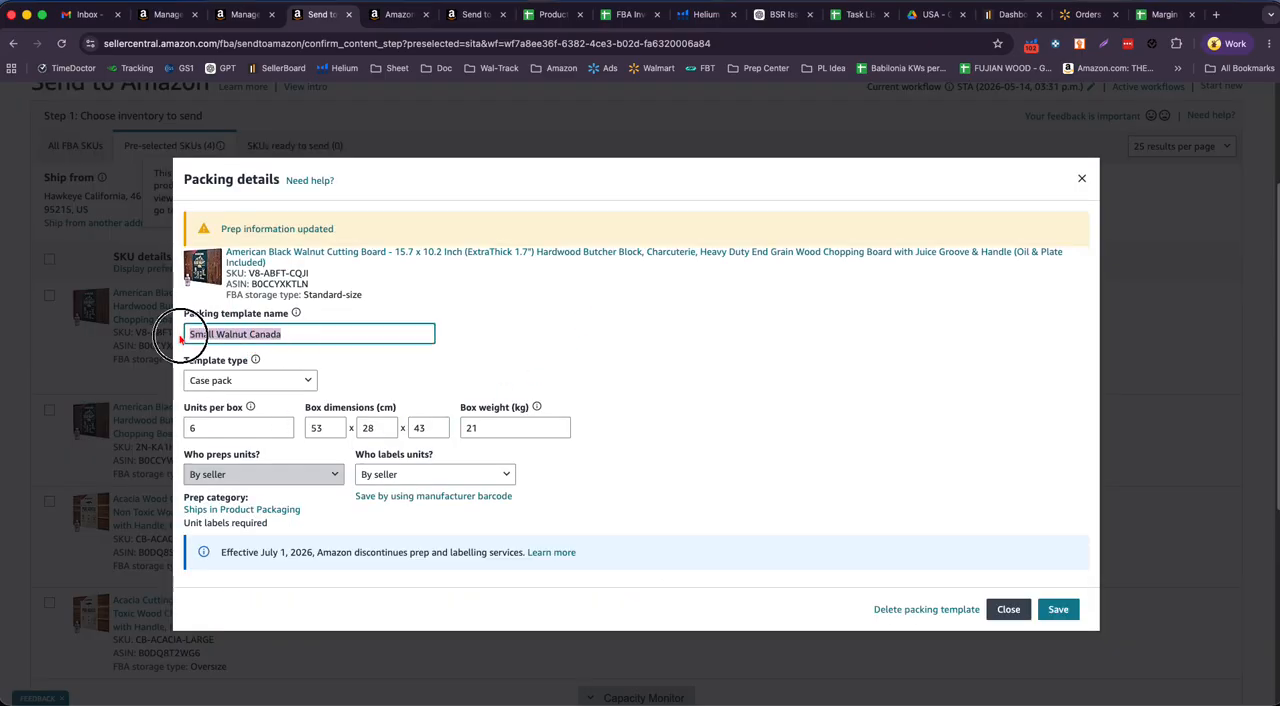
{"action": "left_click", "coordinate": [248, 386]}
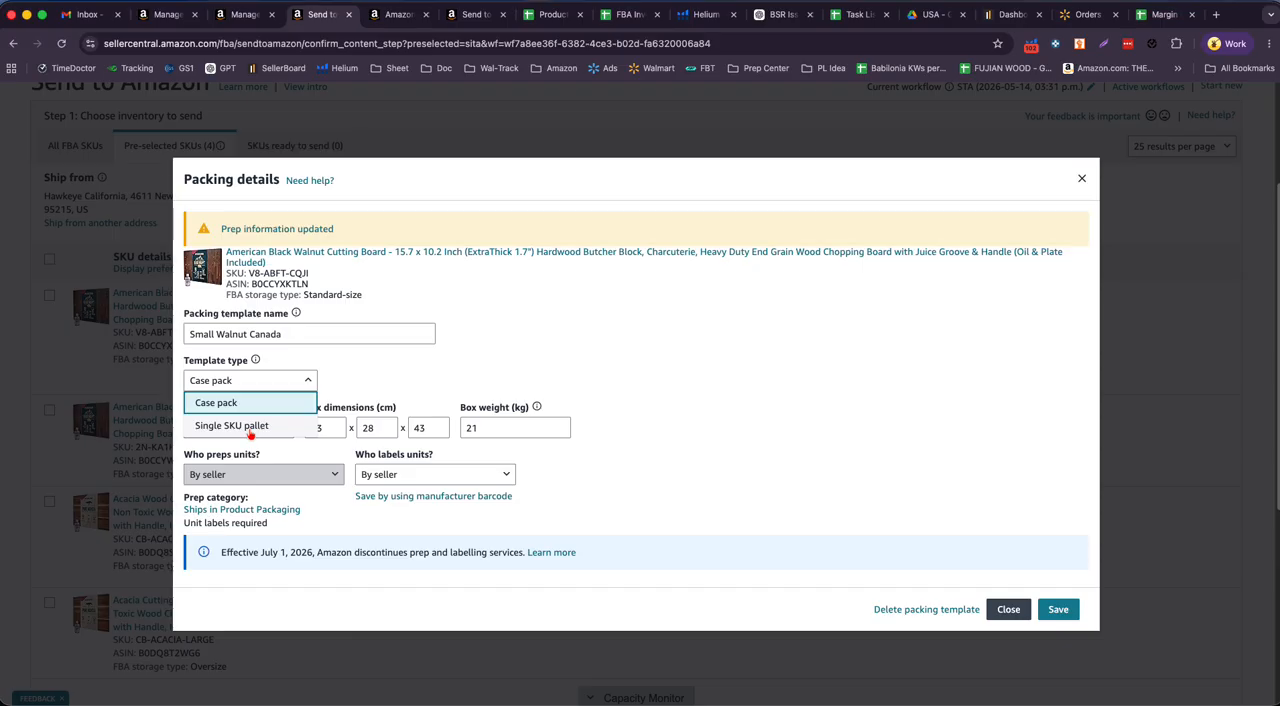
{"action": "left_click", "coordinate": [240, 402]}
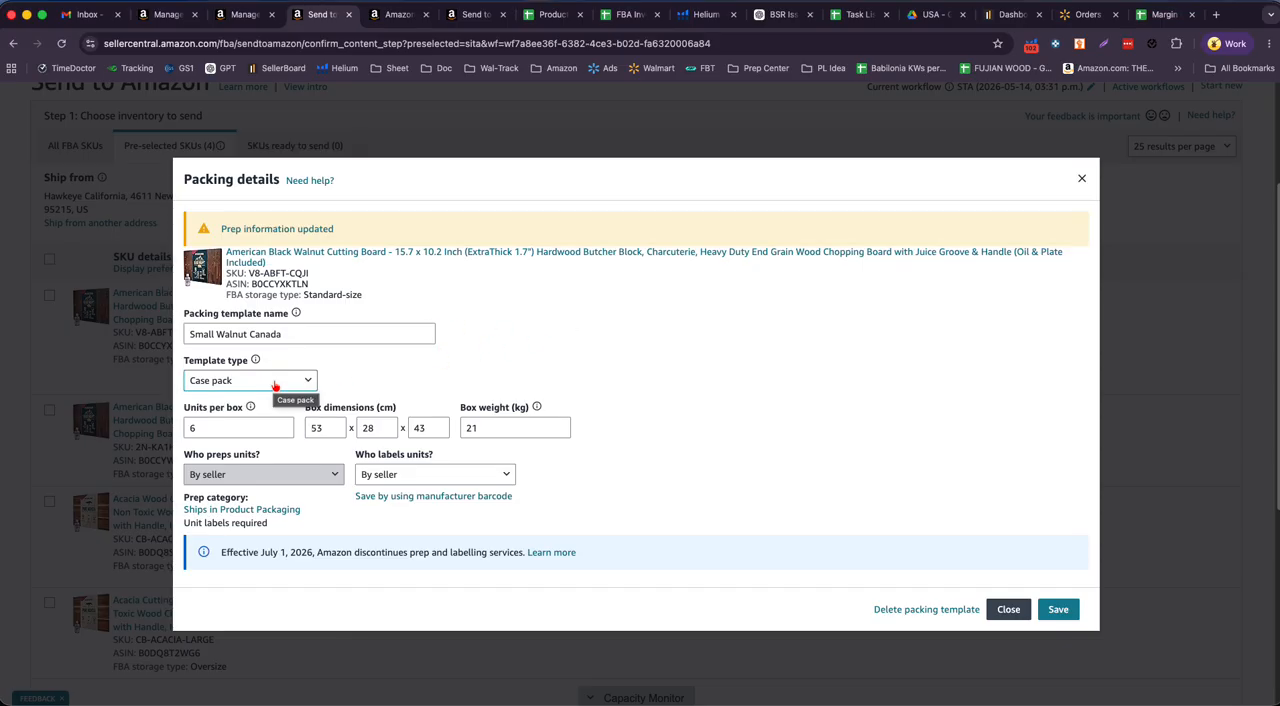
{"action": "left_click", "coordinate": [199, 428]}
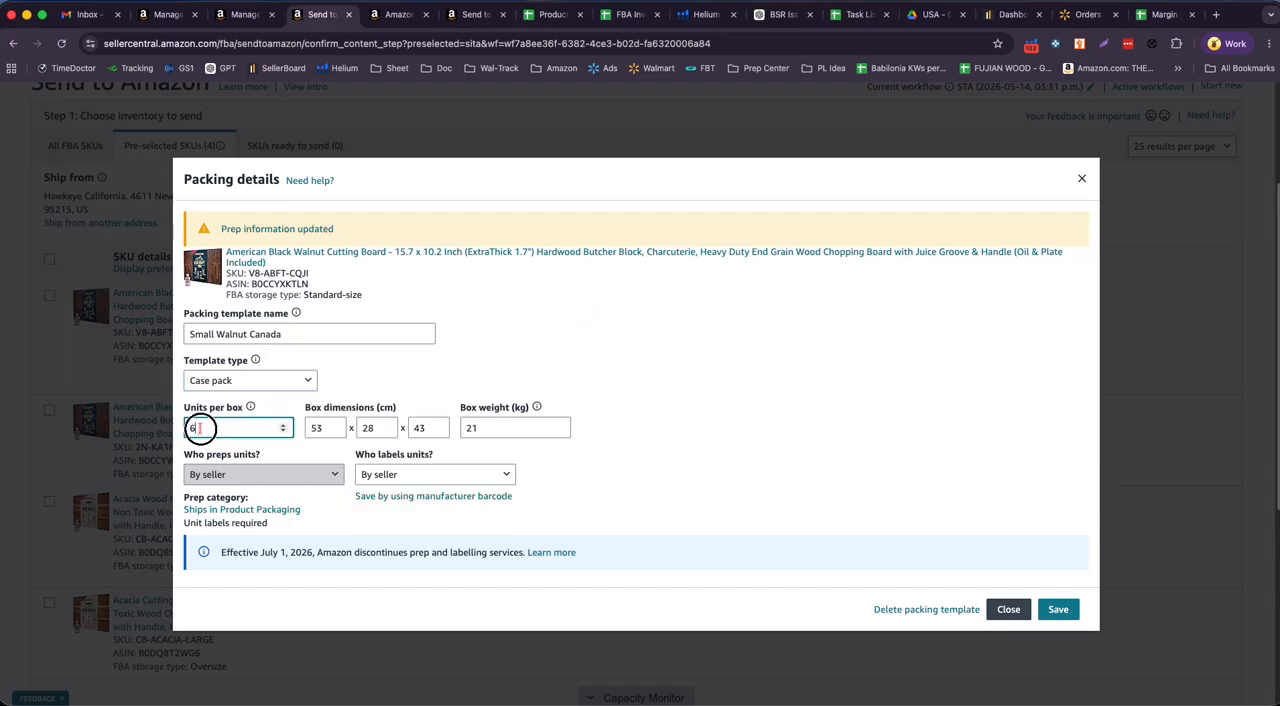
{"action": "double_click", "coordinate": [199, 428]}
{"action": "left_click", "coordinate": [1058, 610]}
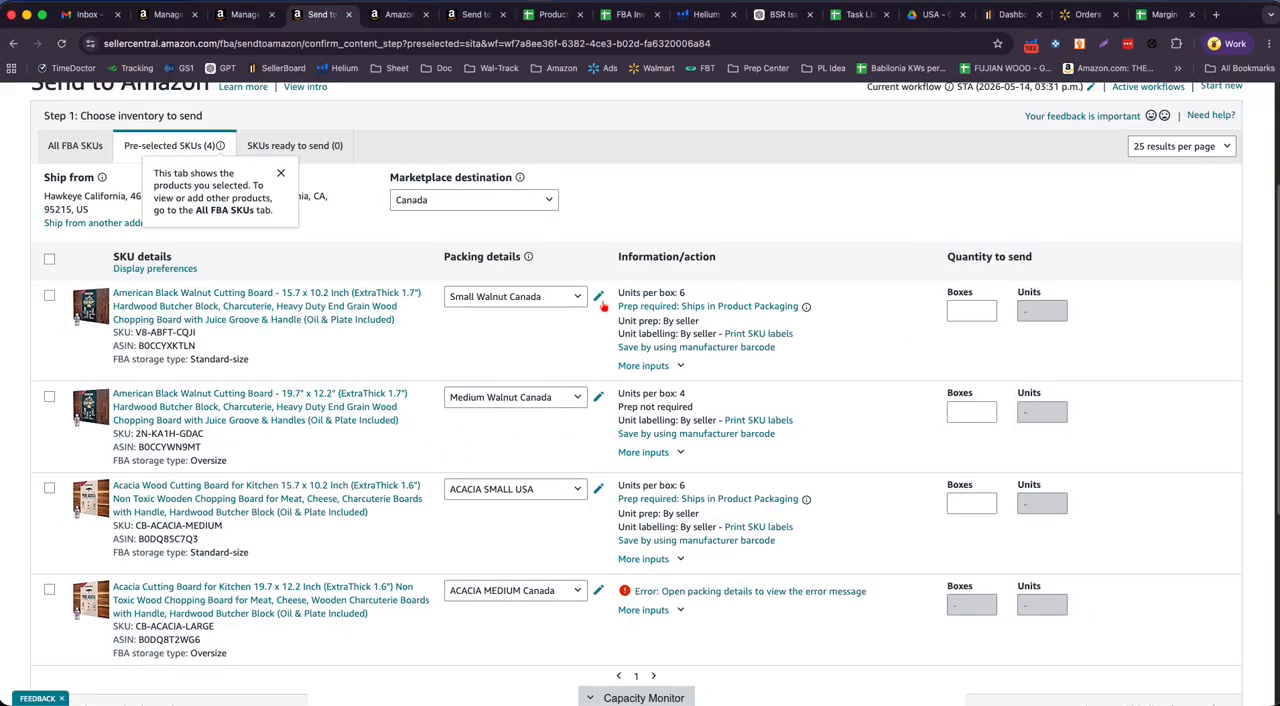
{"action": "left_click", "coordinate": [574, 299]}
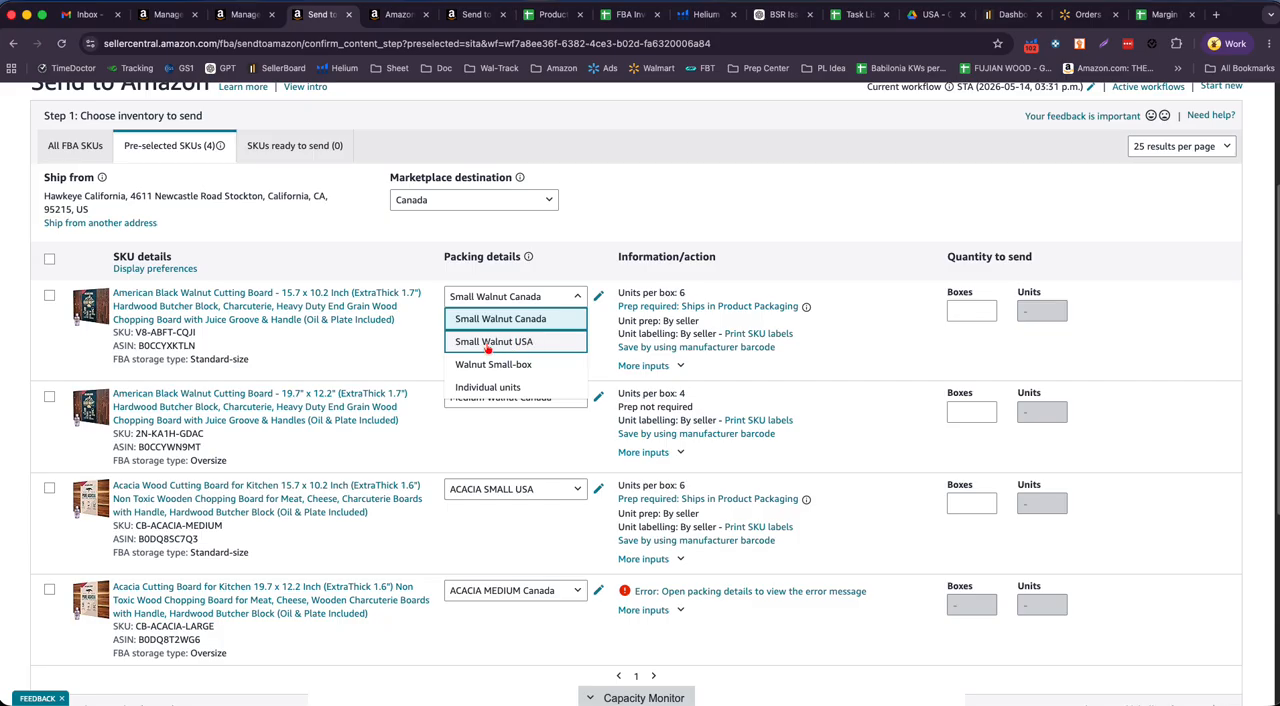
{"action": "left_click", "coordinate": [543, 322]}
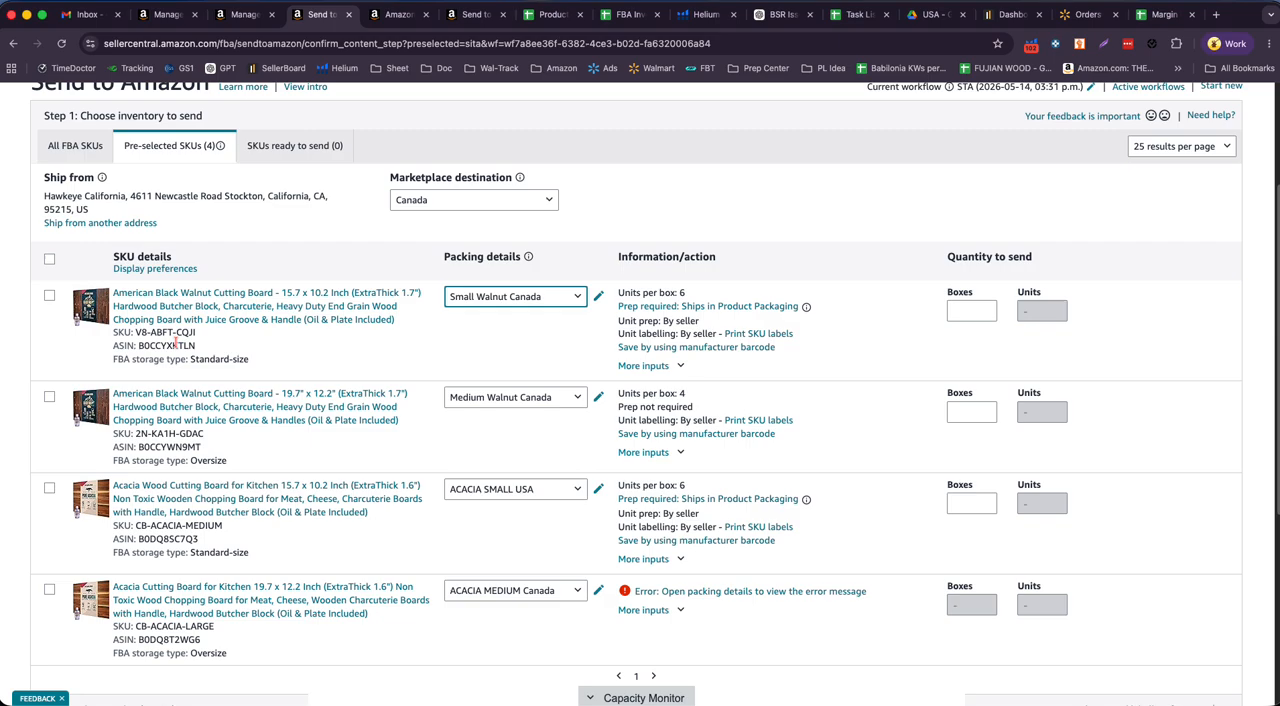
- Check the May 01, 2026 Canada quantity for ASIN B0CCYXKTLN in the stock sheet and its units per box in Send to Amazon
{"action": "double_click", "coordinate": [175, 345]}
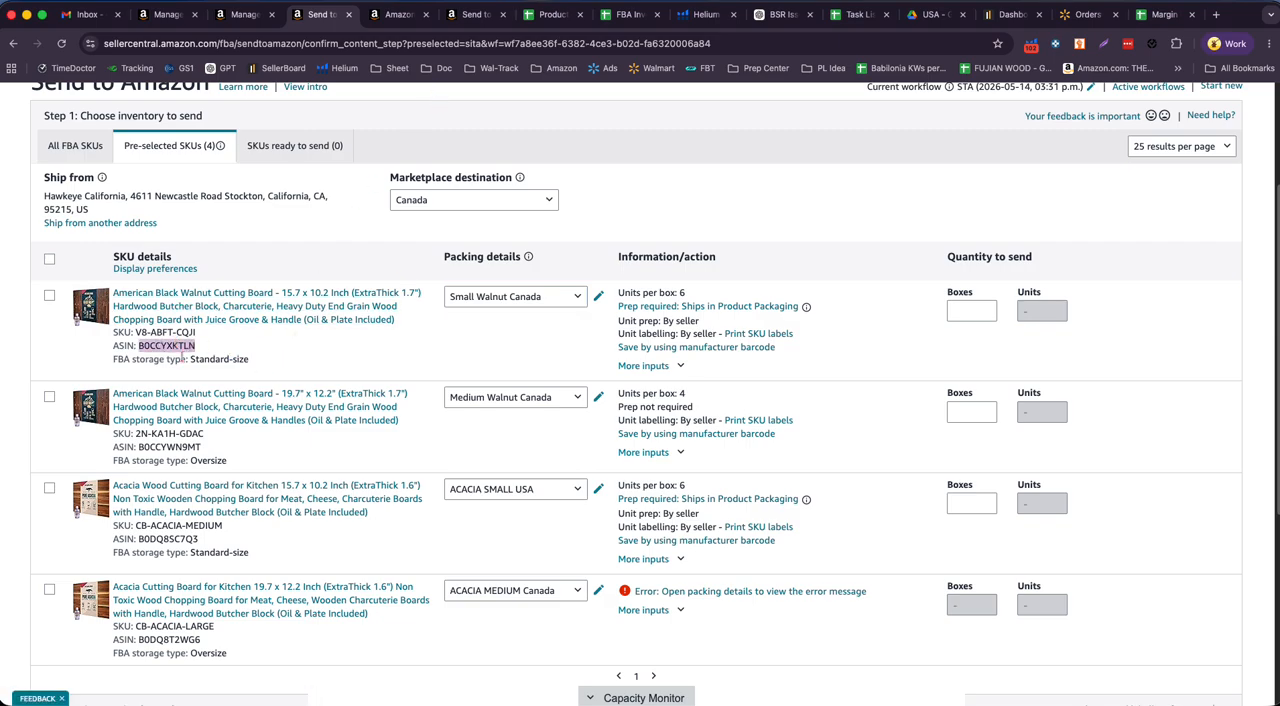
{"action": "left_click", "coordinate": [550, 14]}
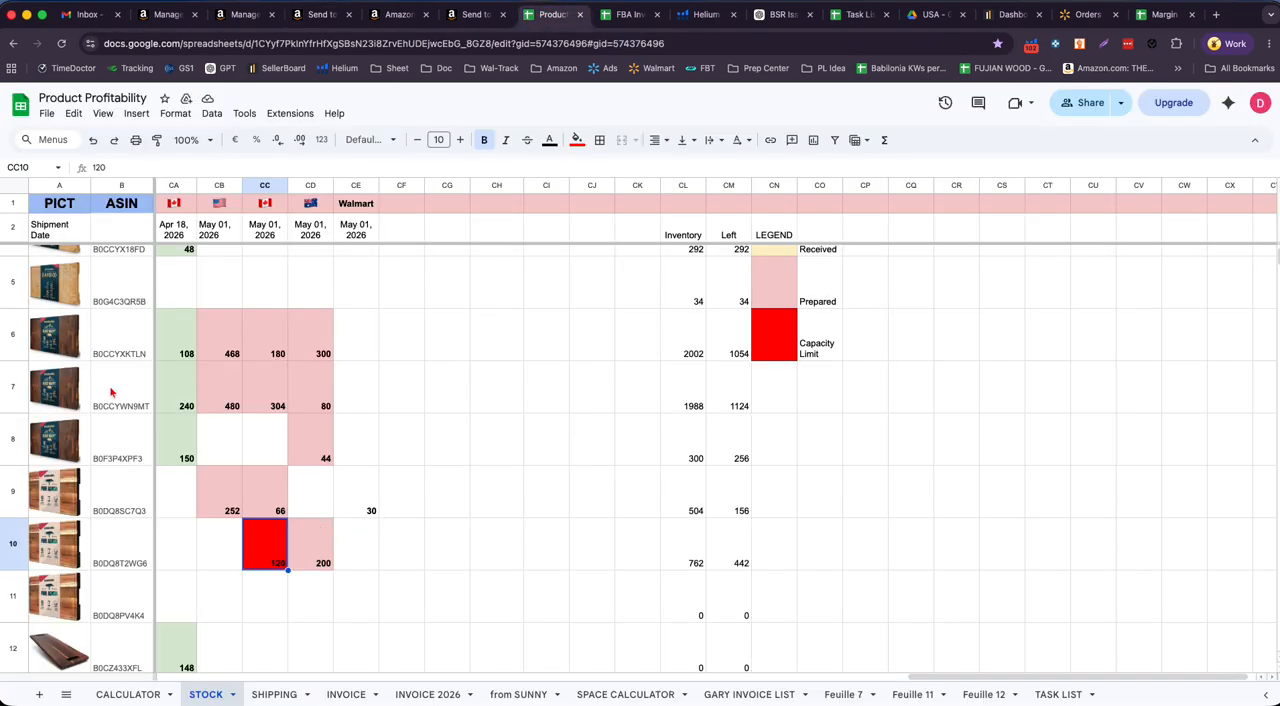
{"action": "left_click", "coordinate": [262, 345]}
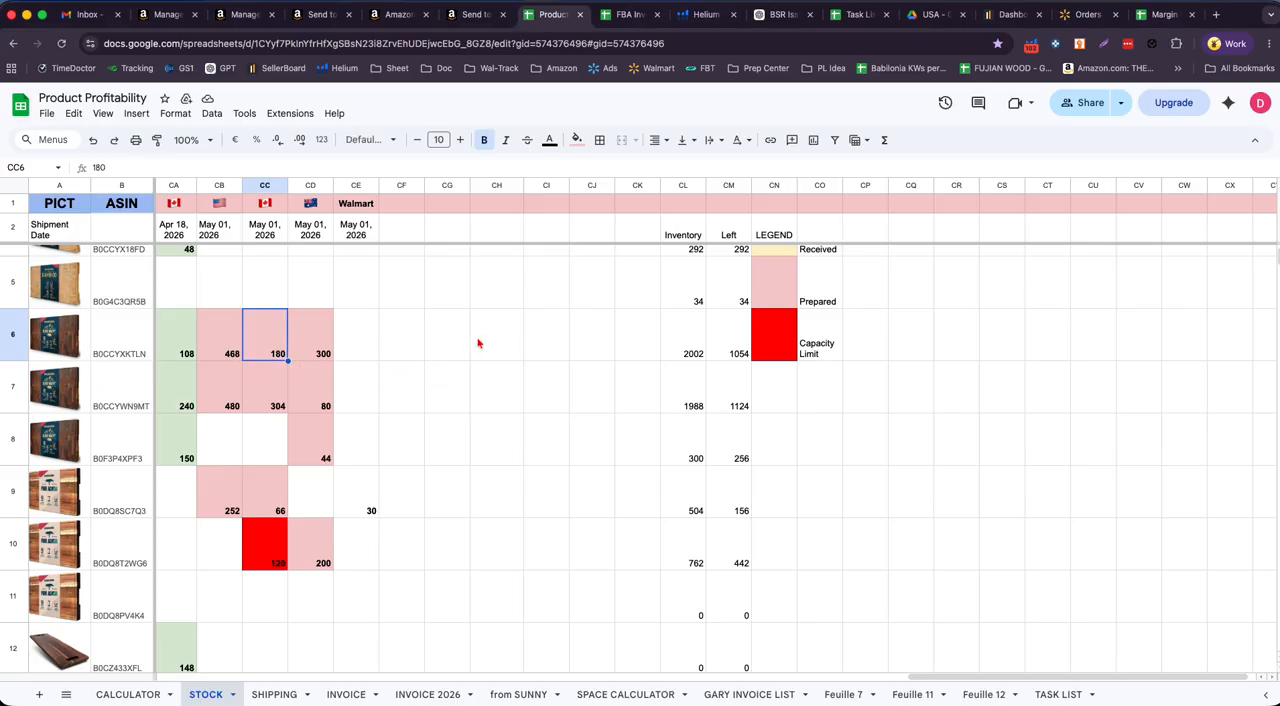
{"action": "left_click", "coordinate": [320, 14]}
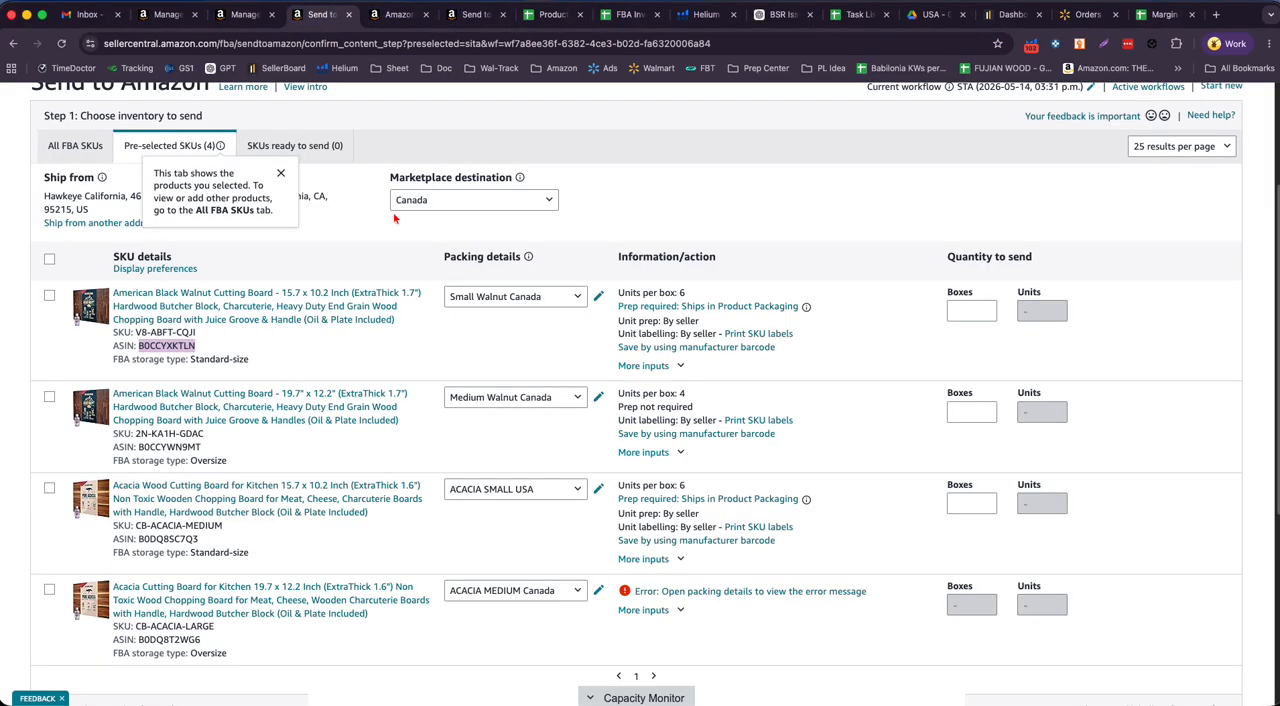
{"action": "double_click", "coordinate": [688, 293]}
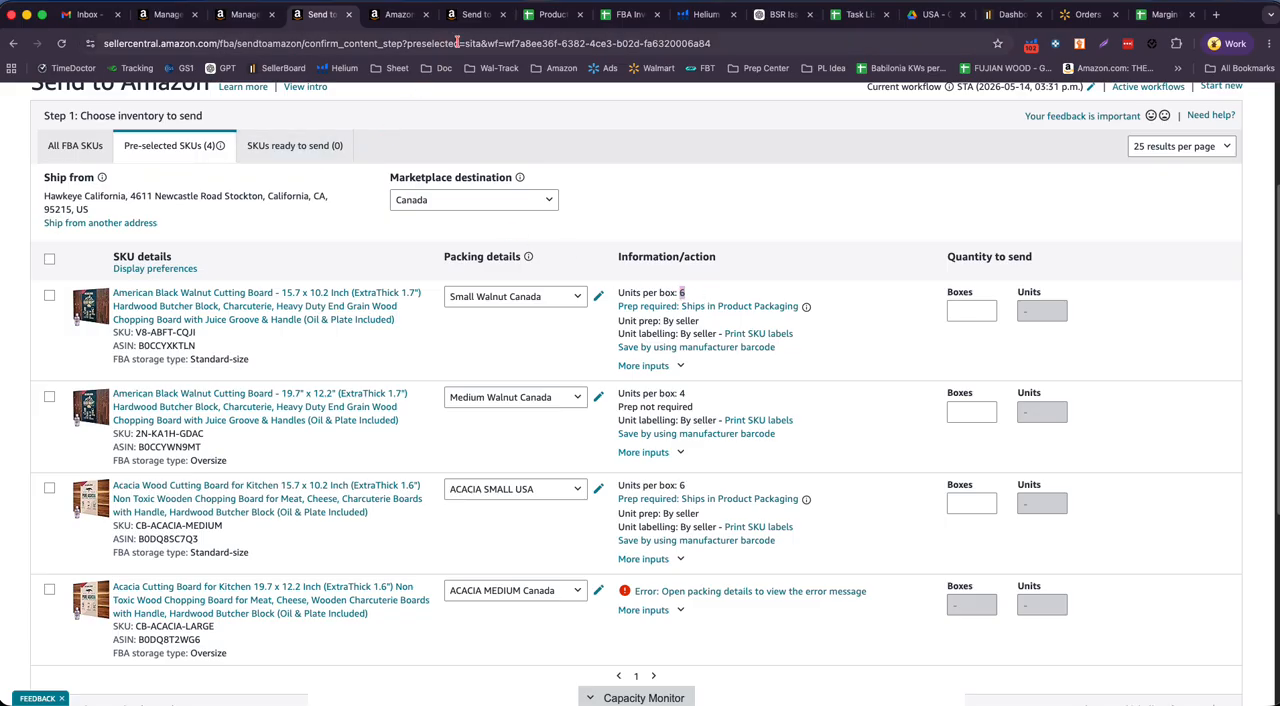
- Calculate the small walnut board's box count with =180/6 in cell CG6 of the stock sheet, and clear the cell
{"action": "left_click", "coordinate": [550, 14]}
{"action": "left_click", "coordinate": [442, 342]}
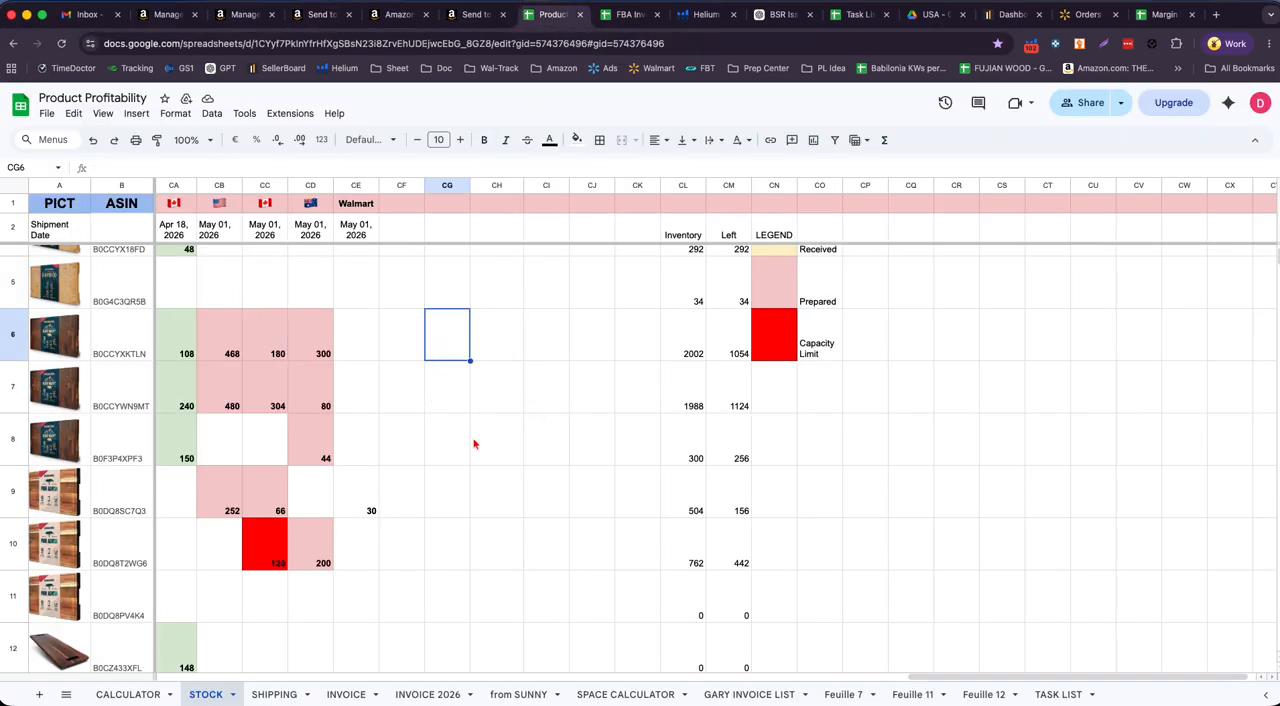
{"action": "type", "text": "=18"}
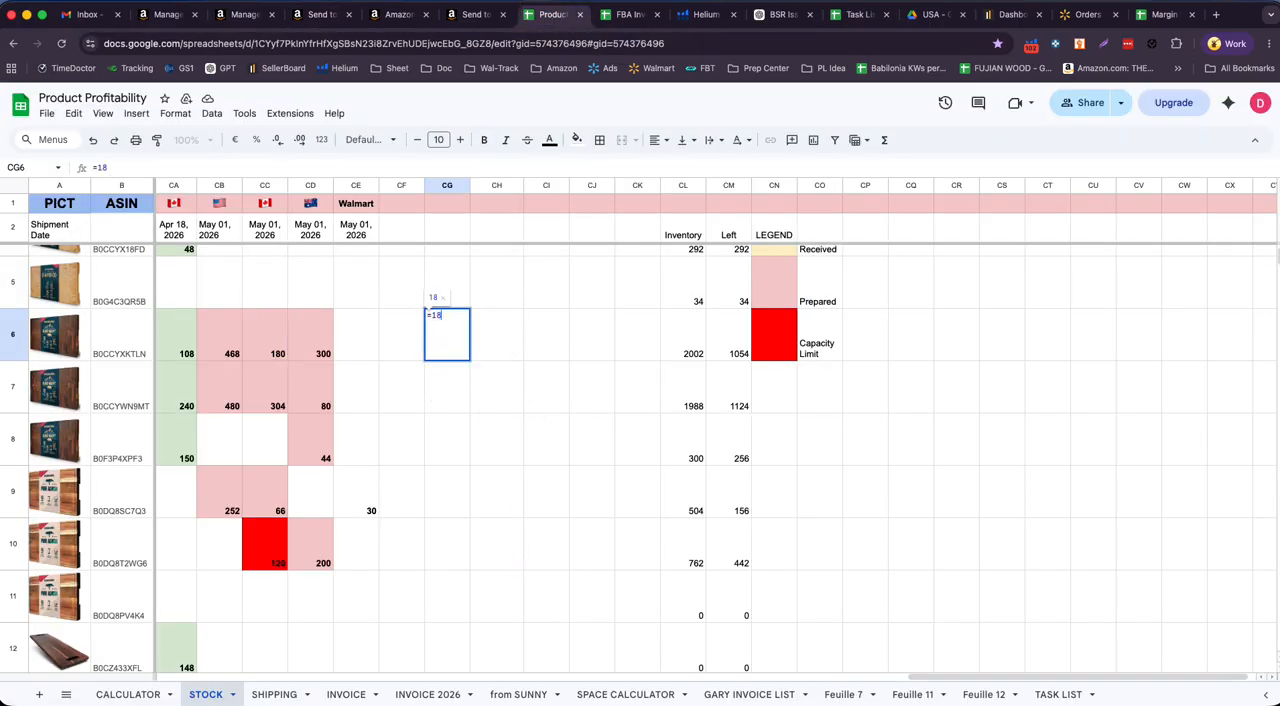
{"action": "type", "text": "0/6"}
{"action": "key", "text": "Return"}
{"action": "key", "text": "Delete"}
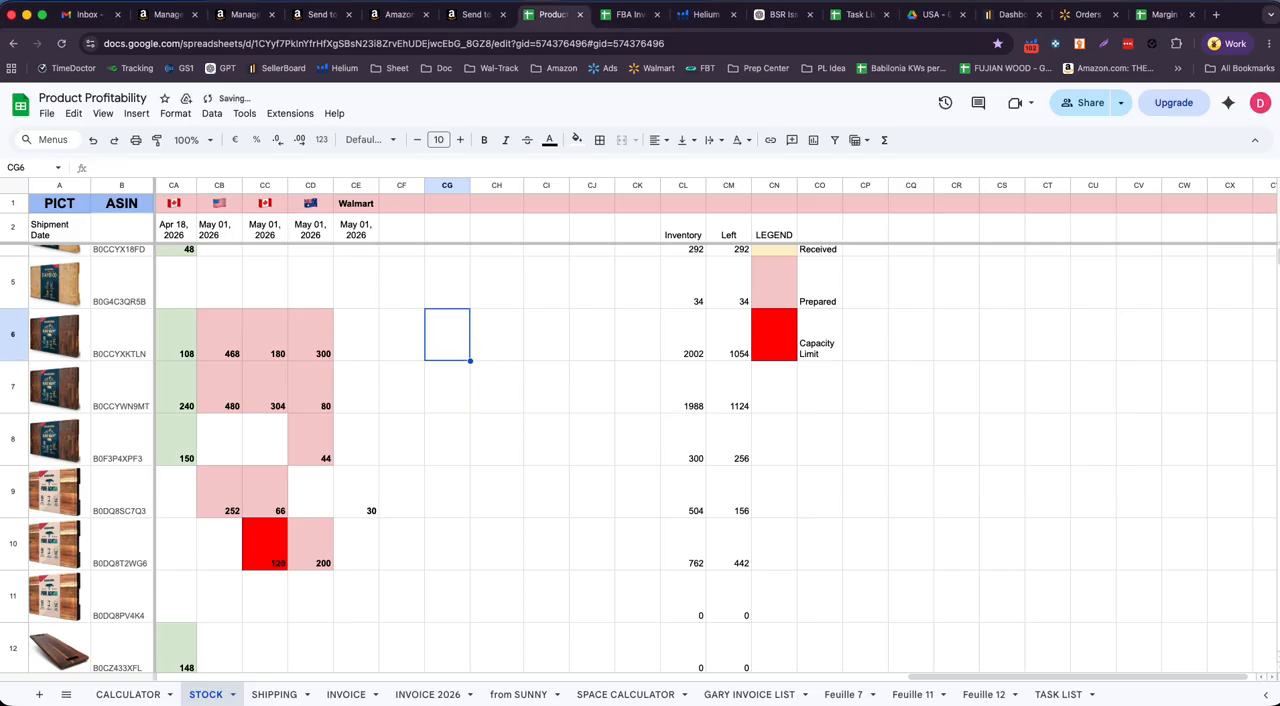
- In Send to Amazon, set SKU V8-ABFT-CQJI to 30 boxes and mark it ready to send
{"action": "left_click", "coordinate": [320, 14]}
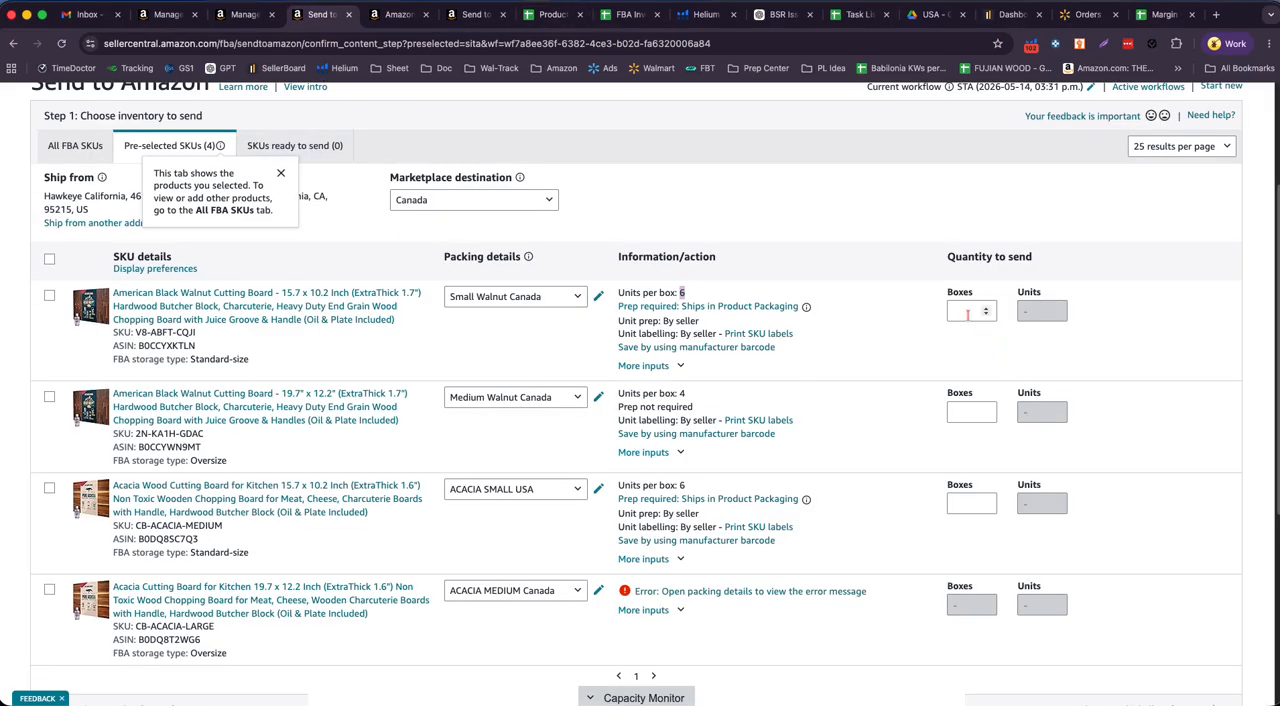
{"action": "left_click", "coordinate": [967, 311]}
{"action": "type", "text": "30"}
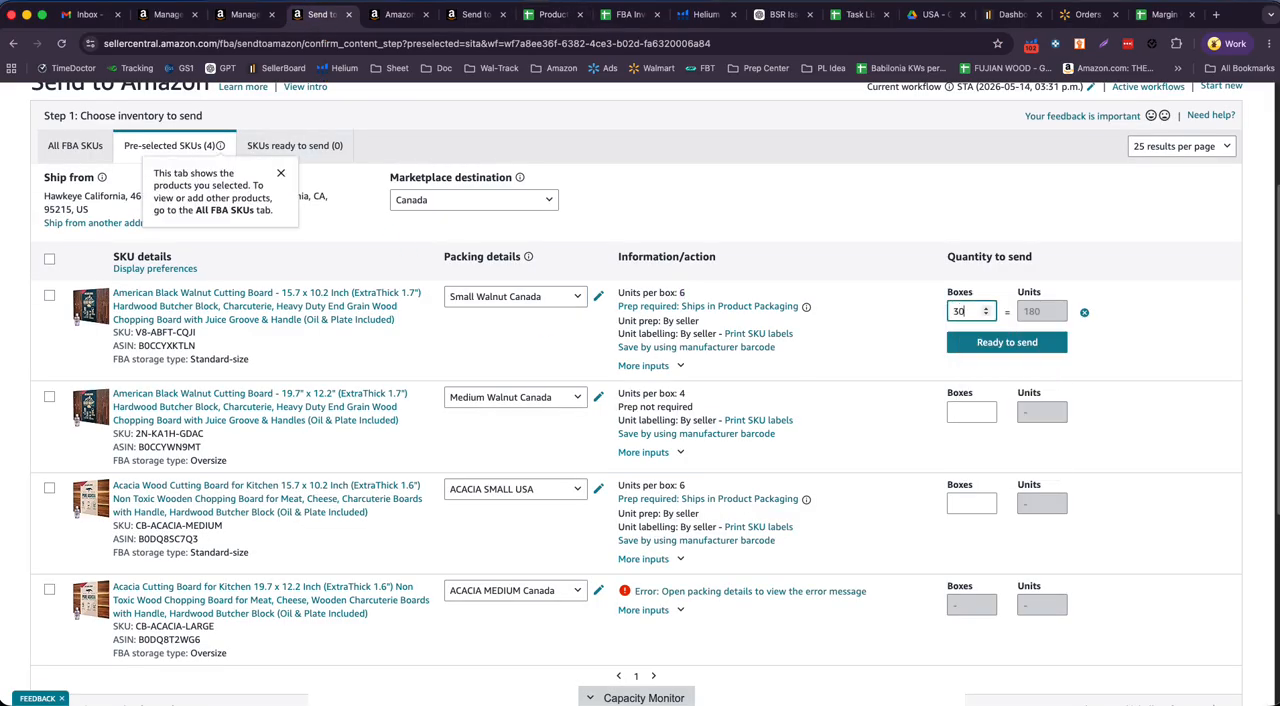
{"action": "left_click", "coordinate": [976, 296]}
{"action": "left_click_drag", "start_coordinate": [976, 296], "coordinate": [947, 295]}
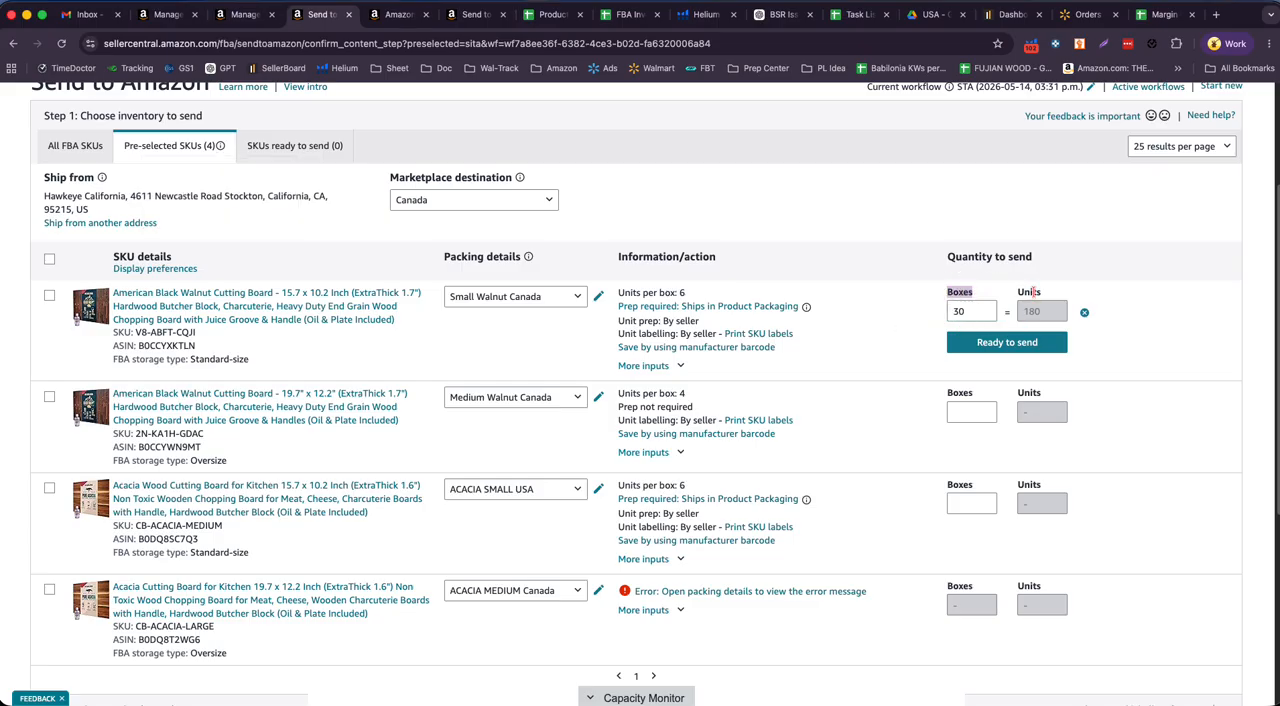
{"action": "double_click", "coordinate": [1030, 292]}
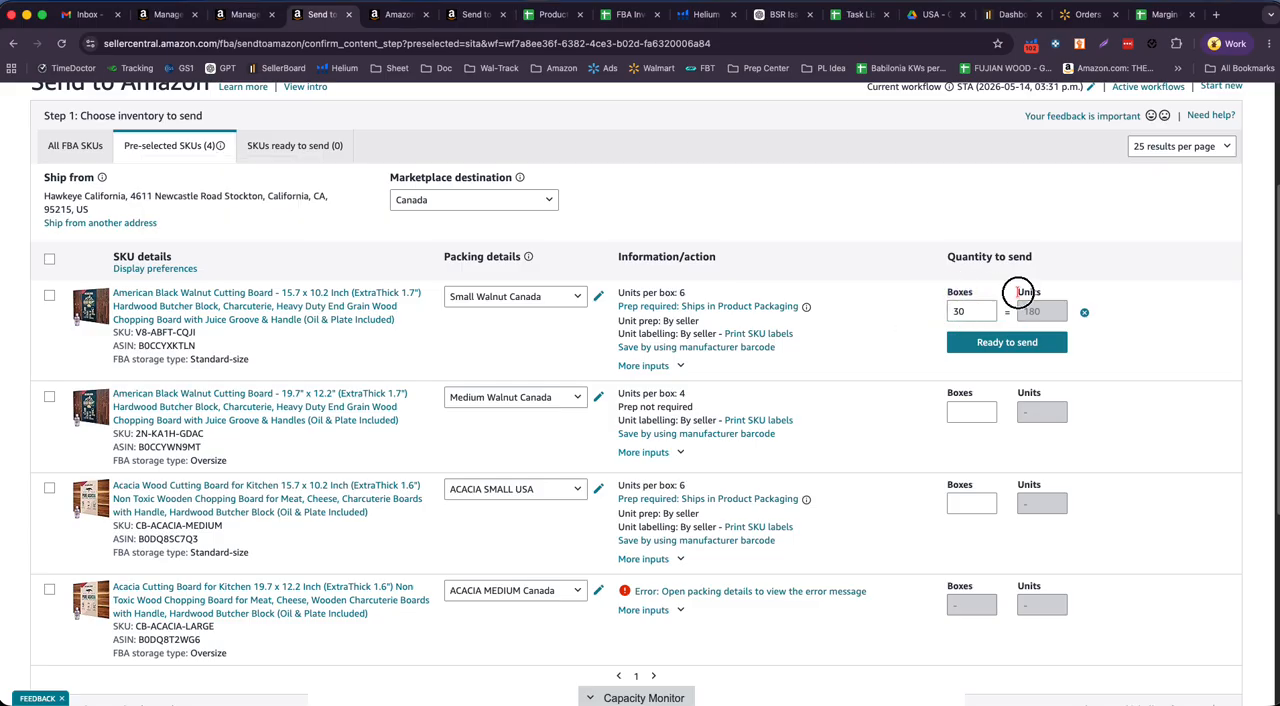
{"action": "left_click", "coordinate": [1012, 343]}
- Check the planned May 01, 2026 Canada quantity for ASIN B0CCYWN9MT in the stock sheet and its units per box in Send to Amazon
{"action": "left_click", "coordinate": [551, 14]}
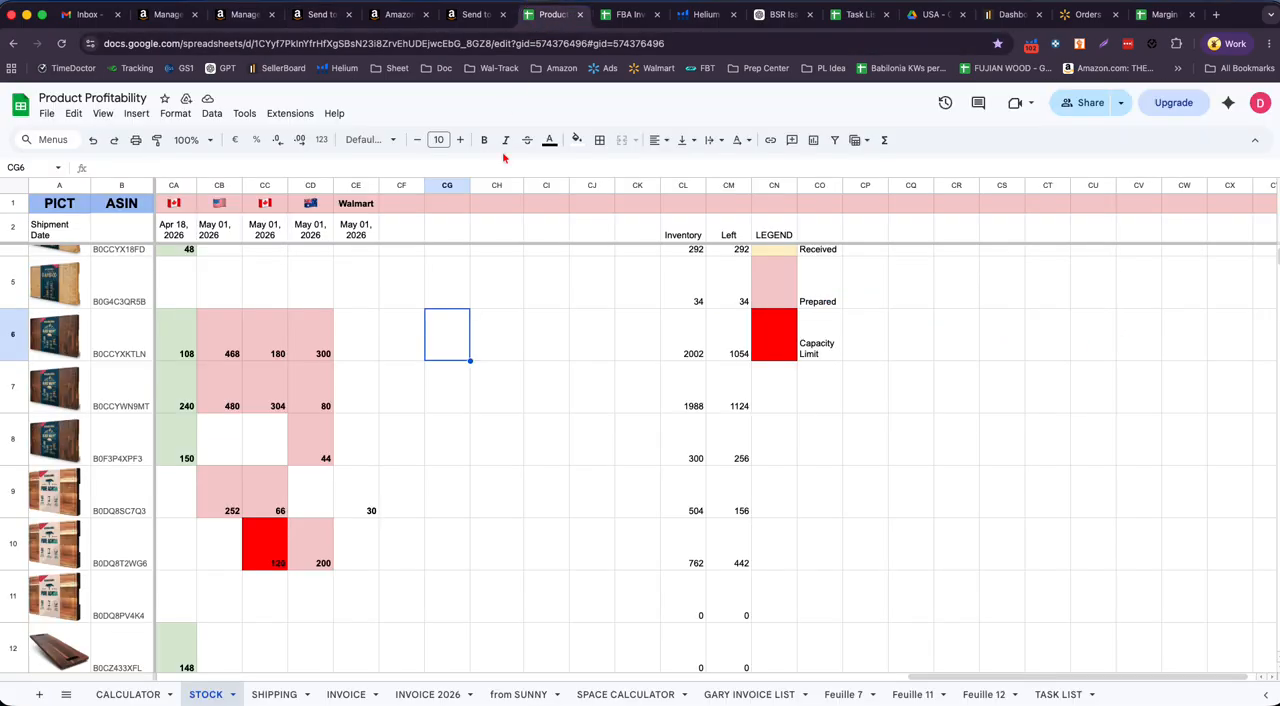
{"action": "left_click", "coordinate": [272, 357]}
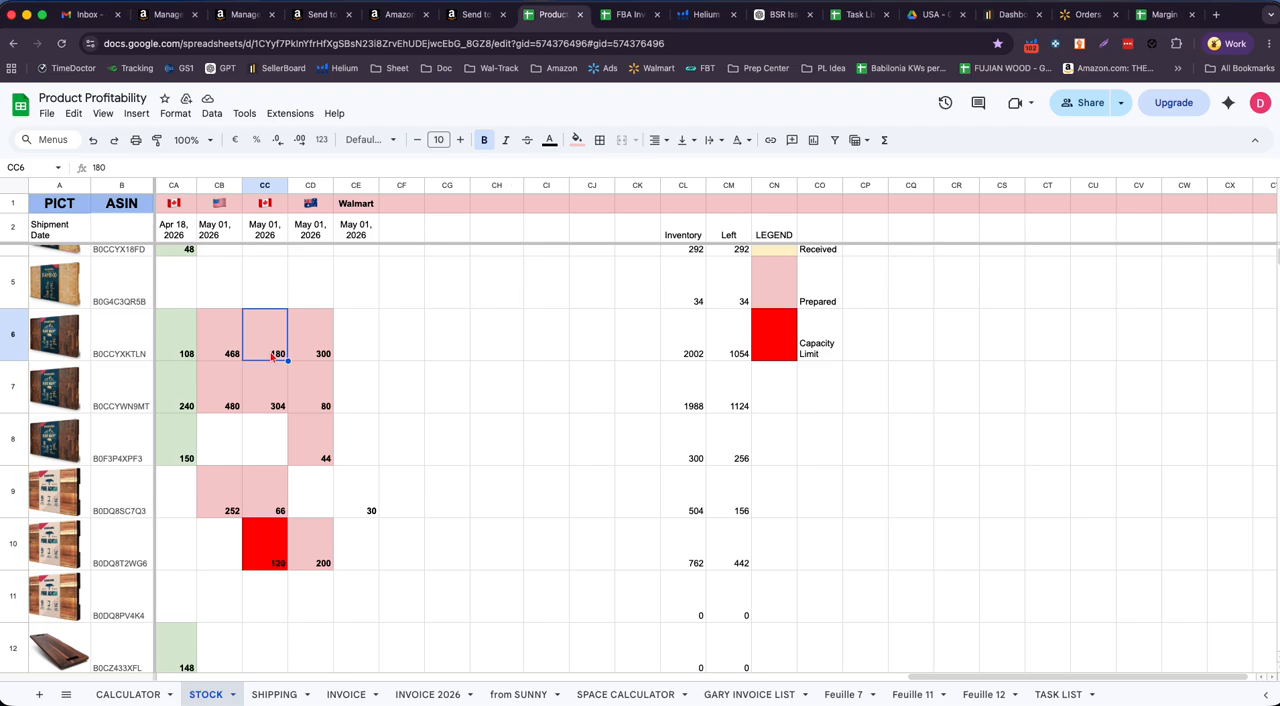
{"action": "key", "text": "Down"}
{"action": "left_click", "coordinate": [442, 405]}
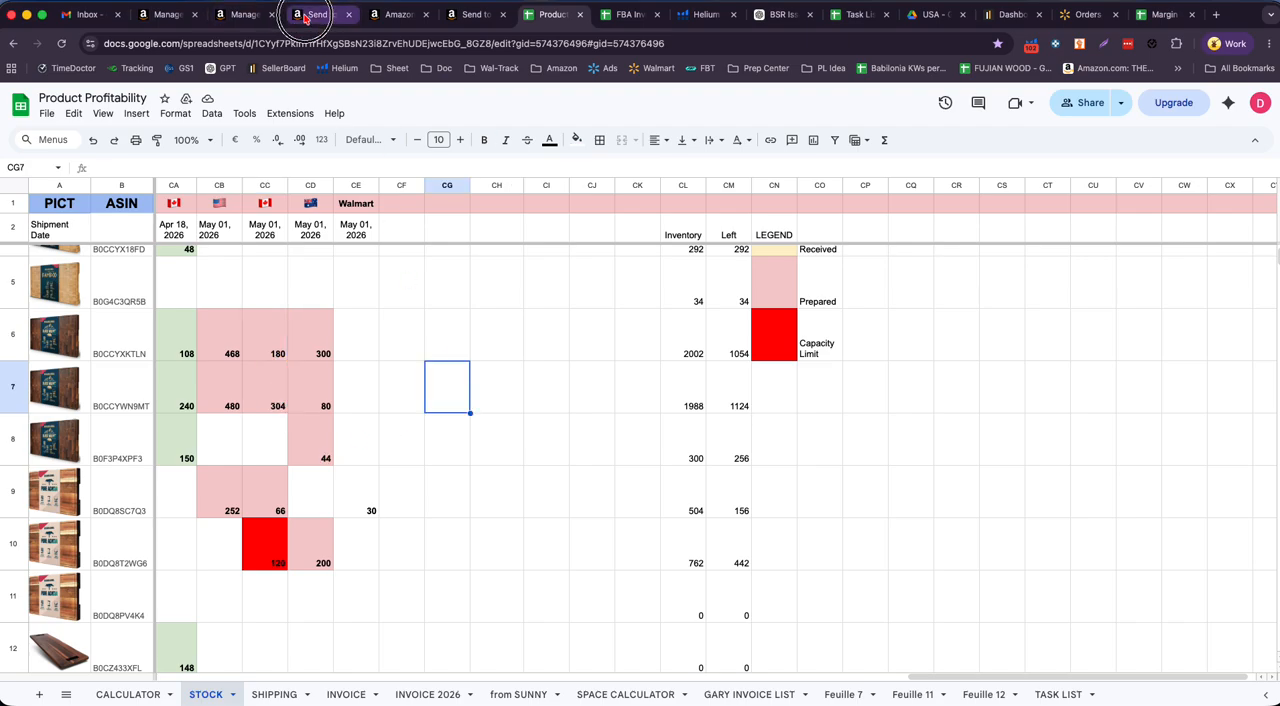
{"action": "left_click", "coordinate": [320, 14]}
{"action": "double_click", "coordinate": [683, 385]}
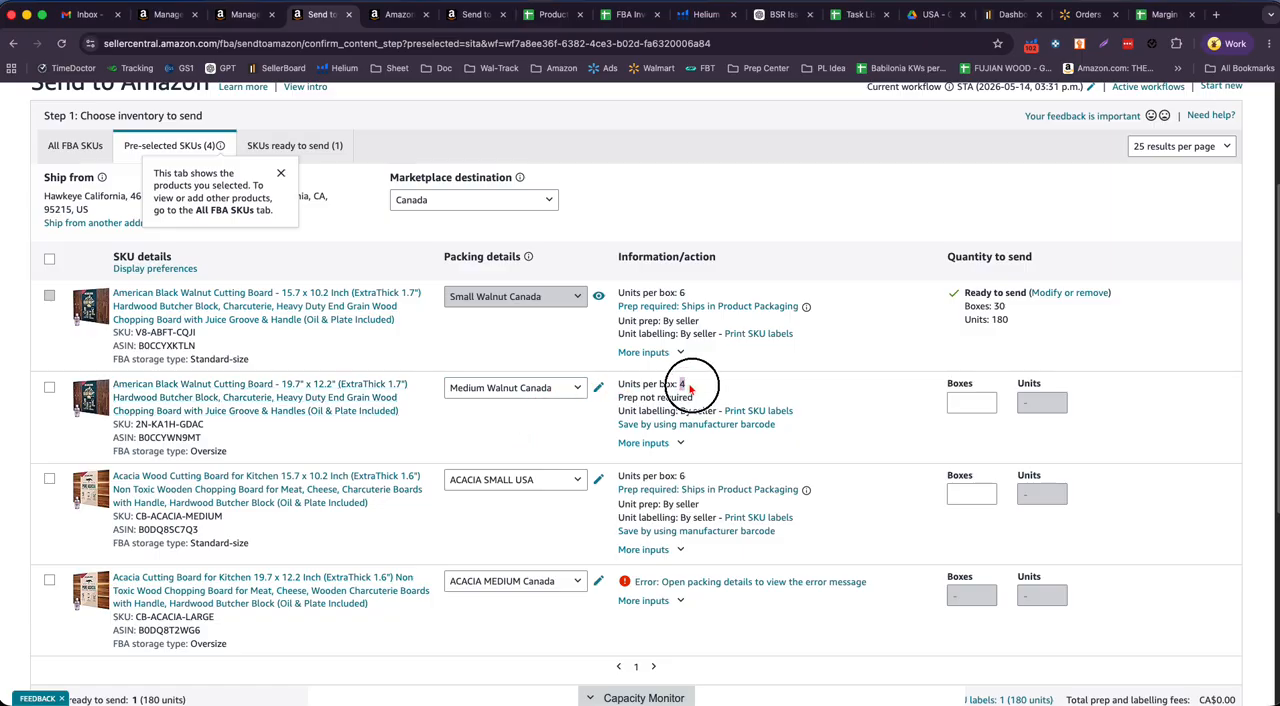
- Calculate the medium walnut board's box count with =304/4 in cell CG7 of the stock sheet
{"action": "left_click", "coordinate": [550, 15]}
{"action": "type", "text": "="}
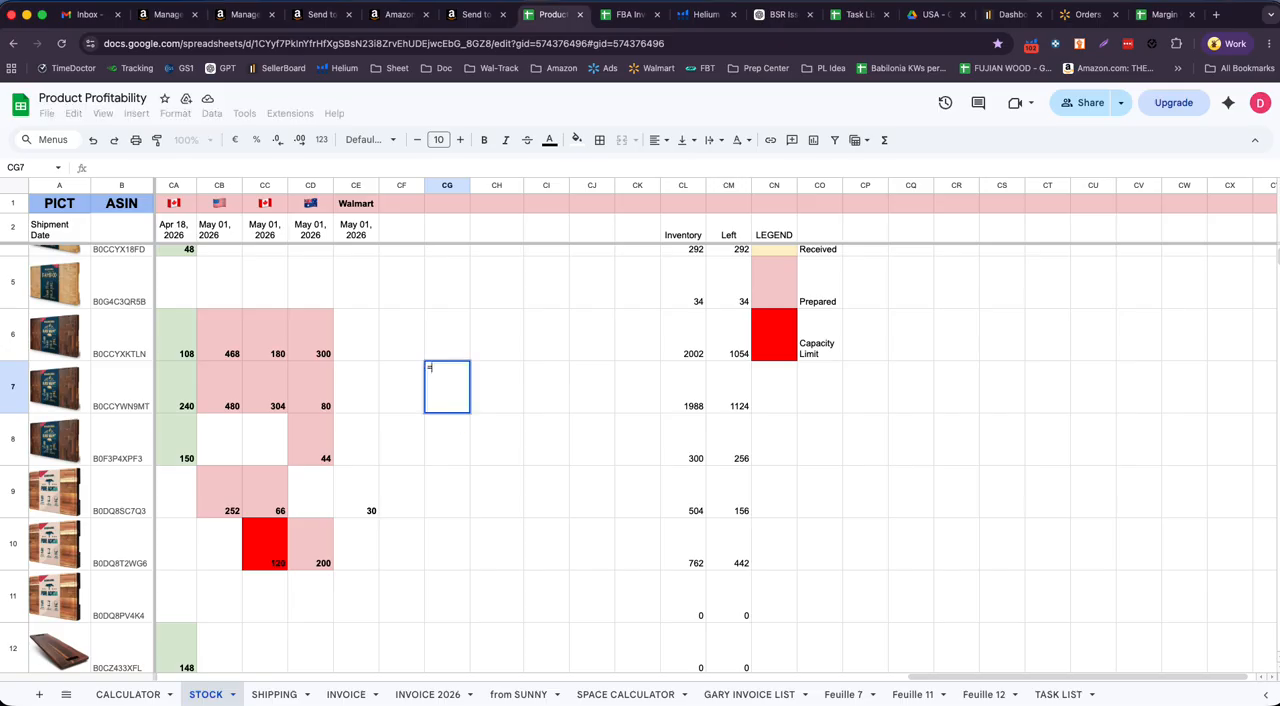
{"action": "type", "text": "304/4"}
{"action": "key", "text": "Return"}
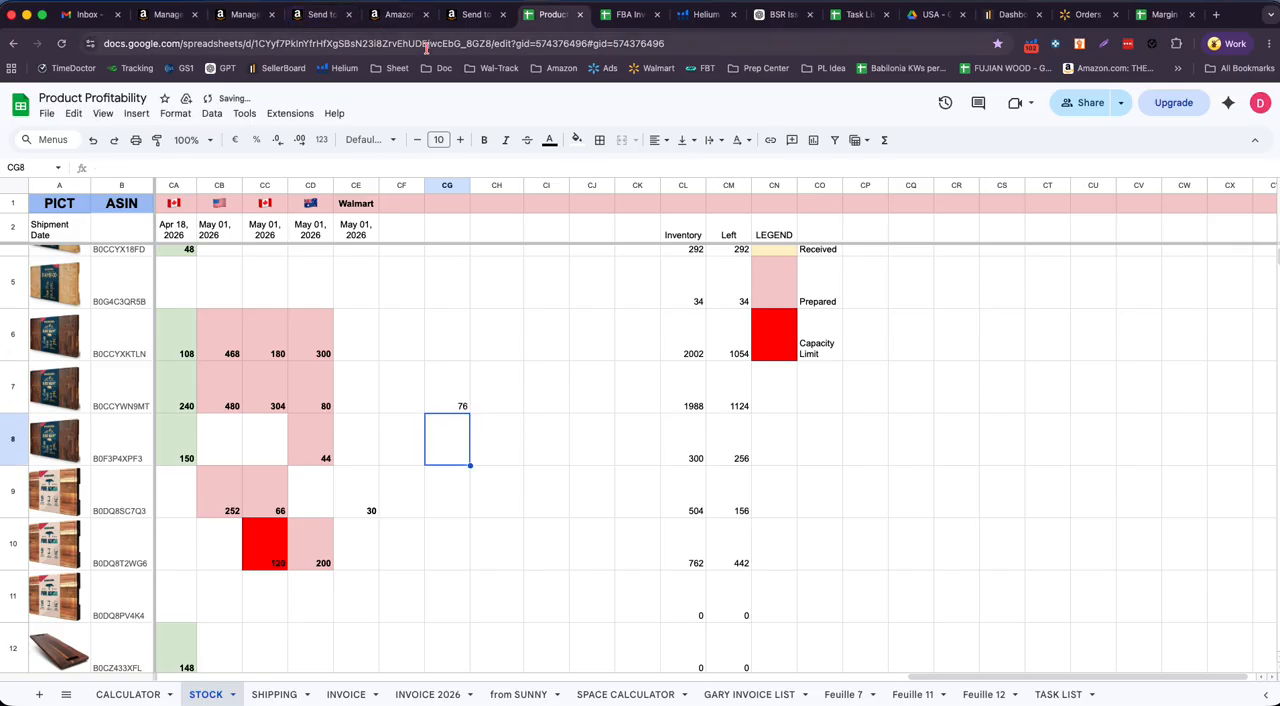
- In Send to Amazon, set SKU 2N-KA1H-GDAC to 76 boxes and mark it ready to send
{"action": "left_click", "coordinate": [325, 22]}
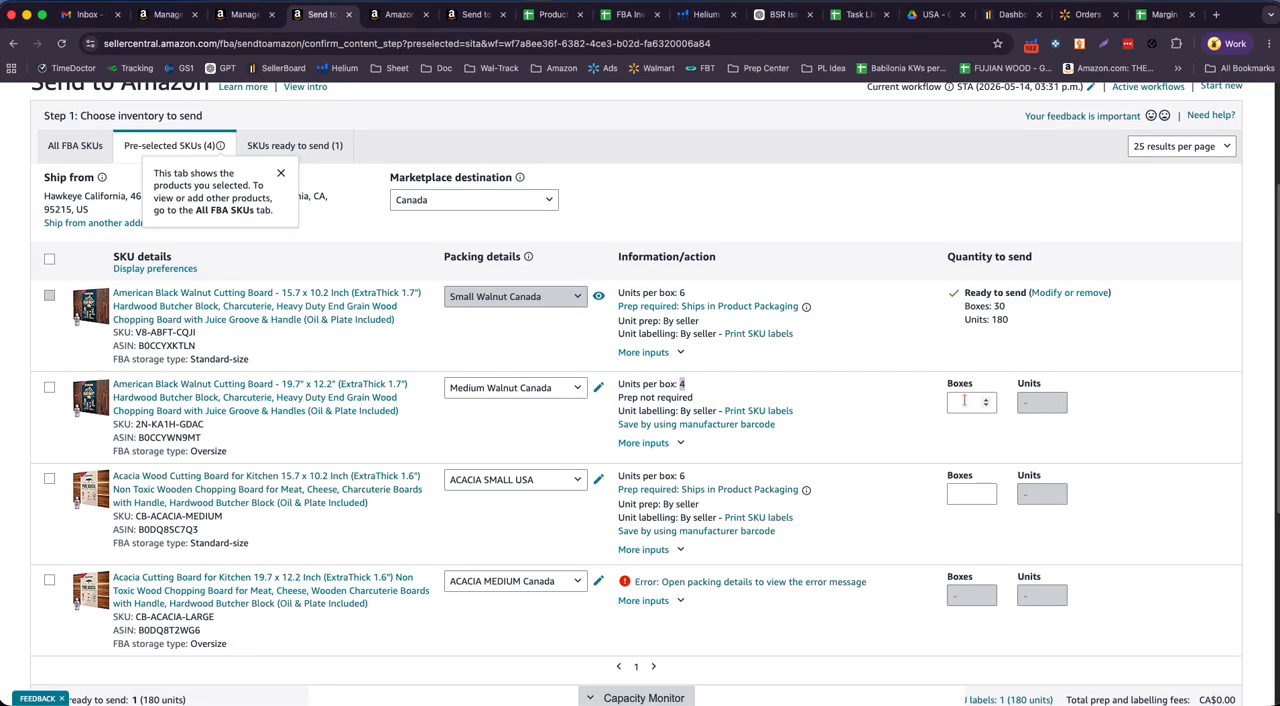
{"action": "left_click", "coordinate": [967, 400]}
{"action": "type", "text": "76"}
{"action": "left_click", "coordinate": [1184, 372]}
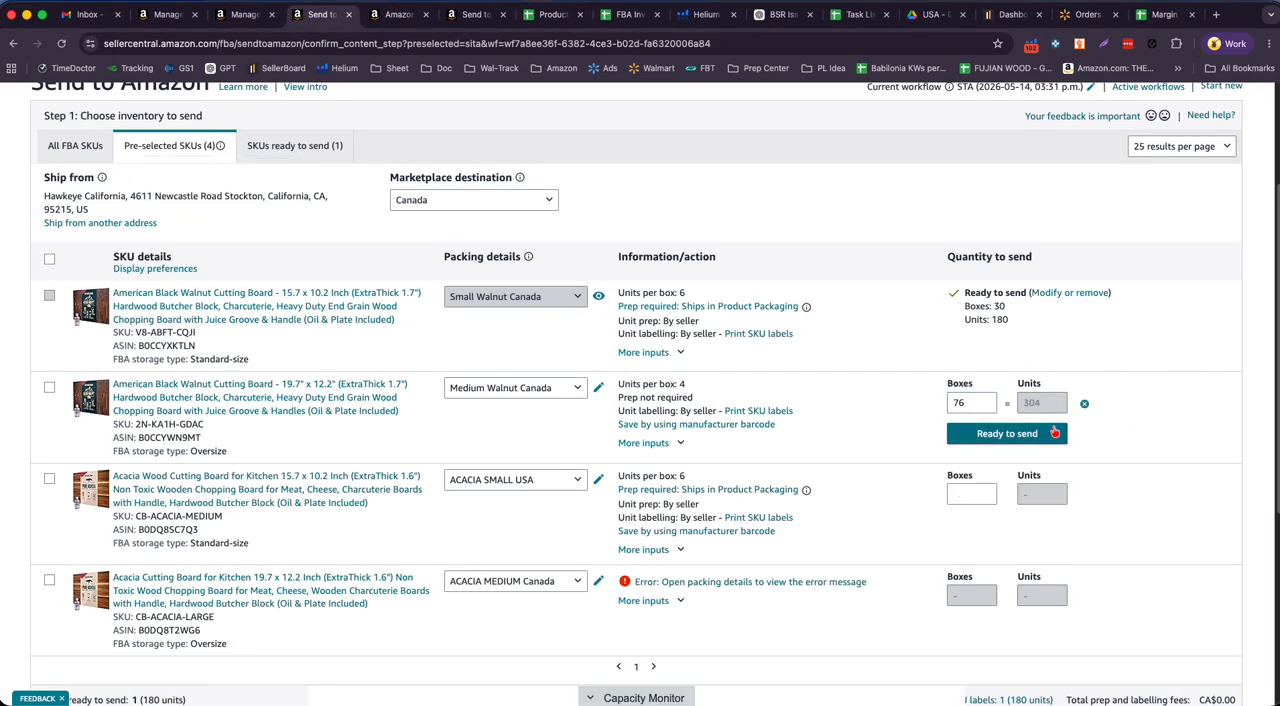
{"action": "left_click", "coordinate": [1012, 436]}
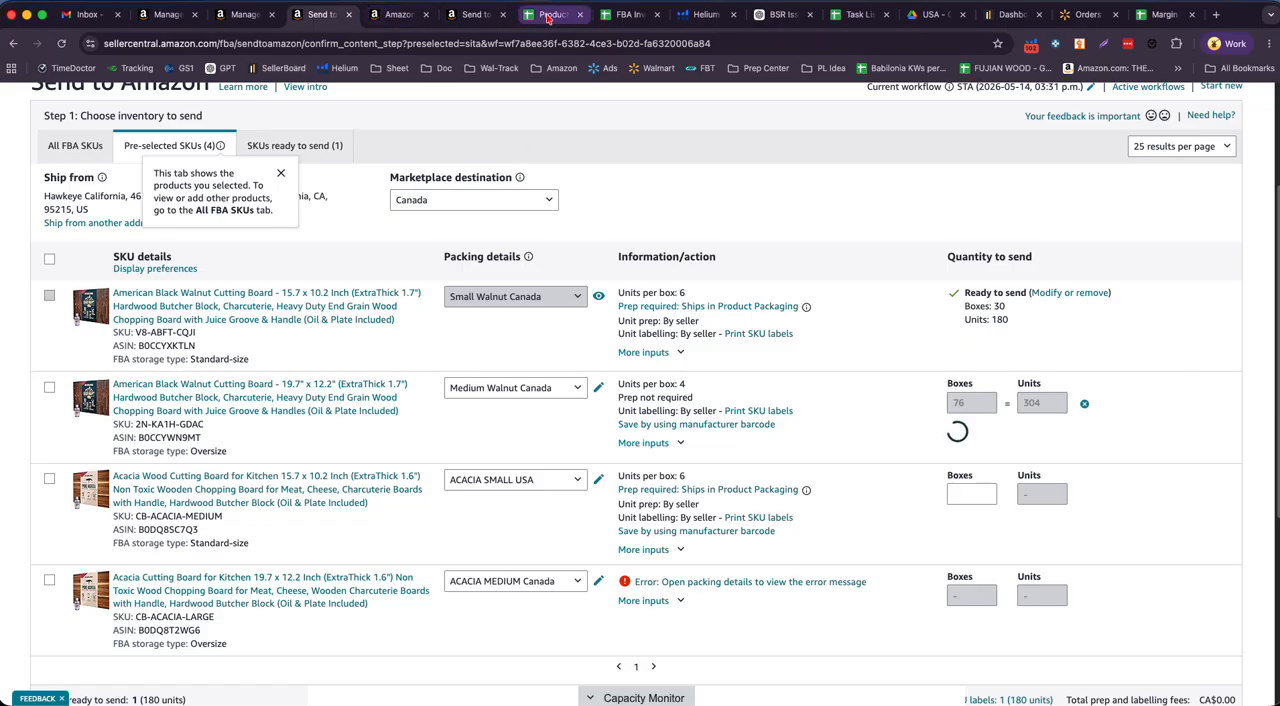
- Check the May 01, 2026 Canada quantity for ASIN B0DQ8SC7Q3 in the stock sheet and clear the helper calculation in CG7
{"action": "left_click", "coordinate": [535, 27]}
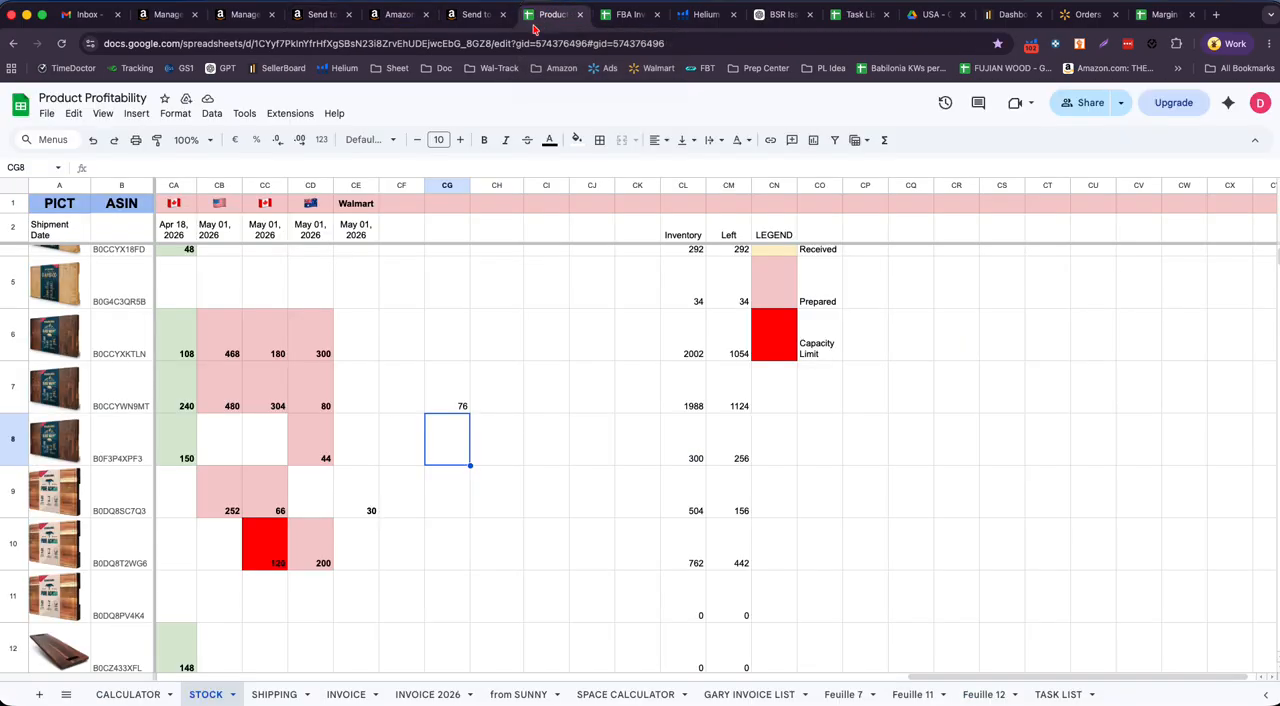
{"action": "left_click", "coordinate": [268, 400]}
{"action": "left_click", "coordinate": [274, 500]}
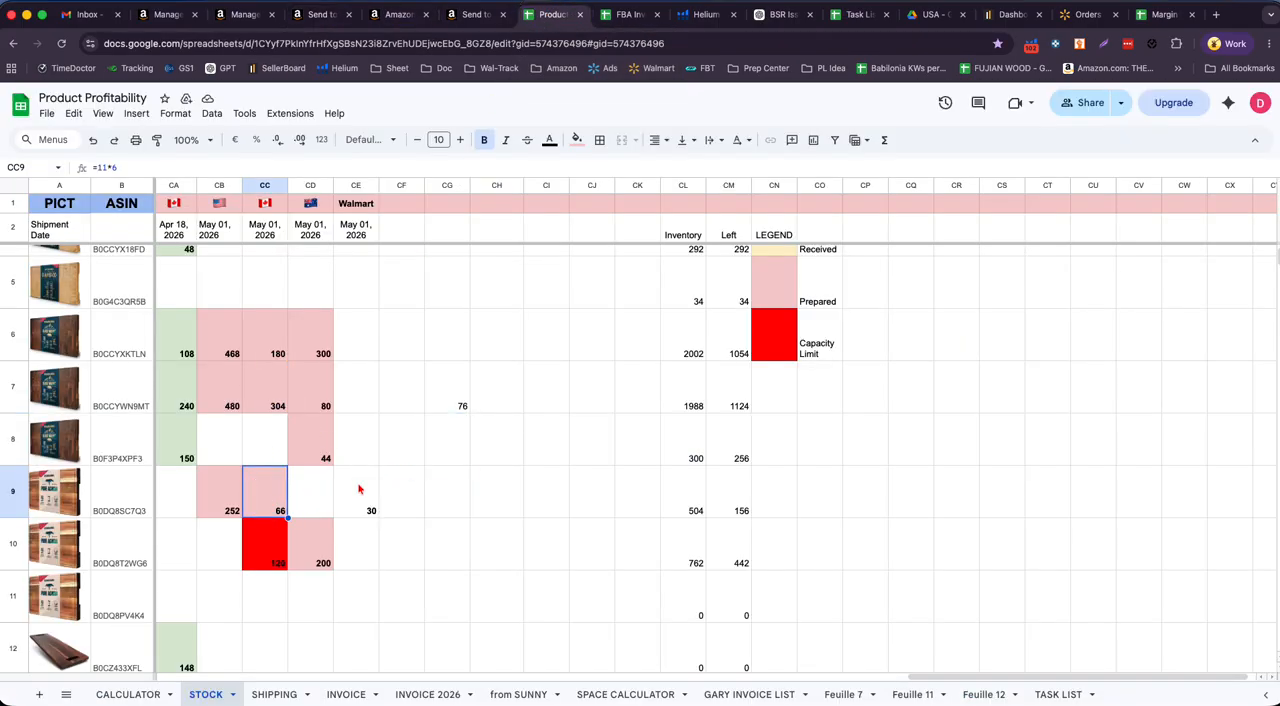
{"action": "scroll", "coordinate": [359, 489], "scroll_direction": "down", "scroll_amount": 1}
{"action": "left_click", "coordinate": [458, 330]}
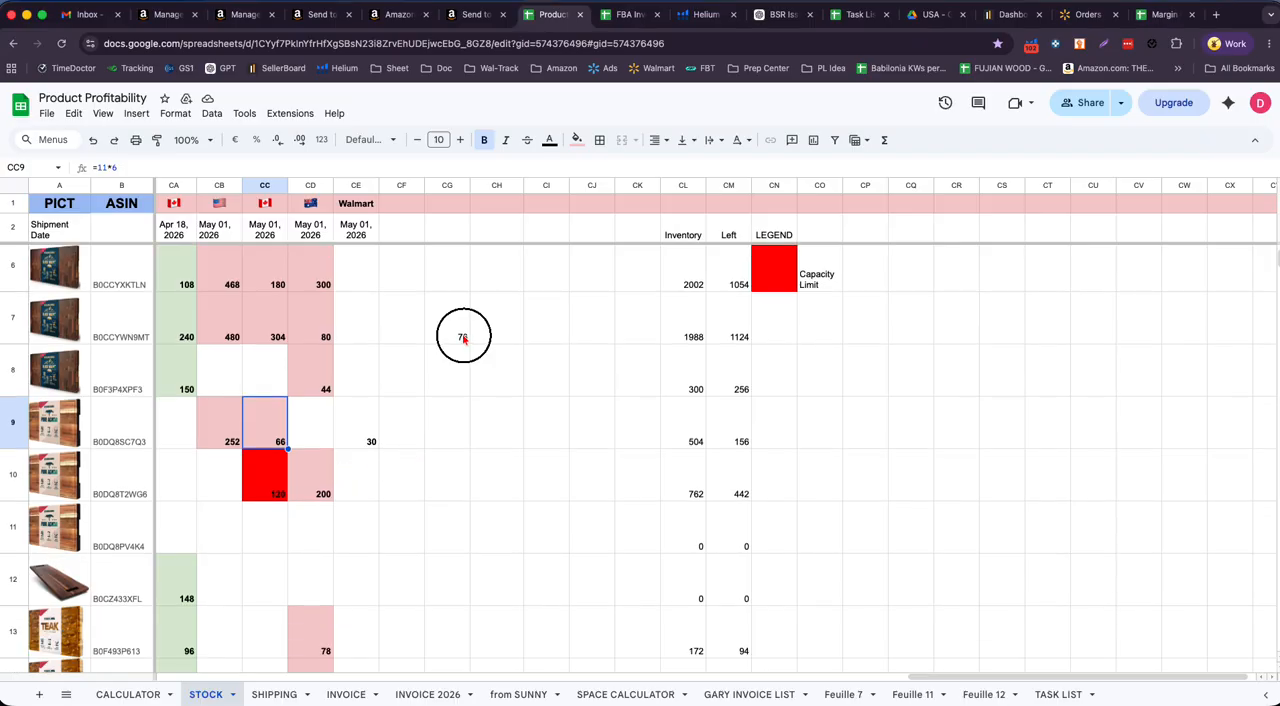
{"action": "key", "text": "Delete"}
- Calculate the small acacia board's box count with =66/6 in cell CG9 of the stock sheet
{"action": "left_click", "coordinate": [458, 441]}
{"action": "type", "text": "11,0"}
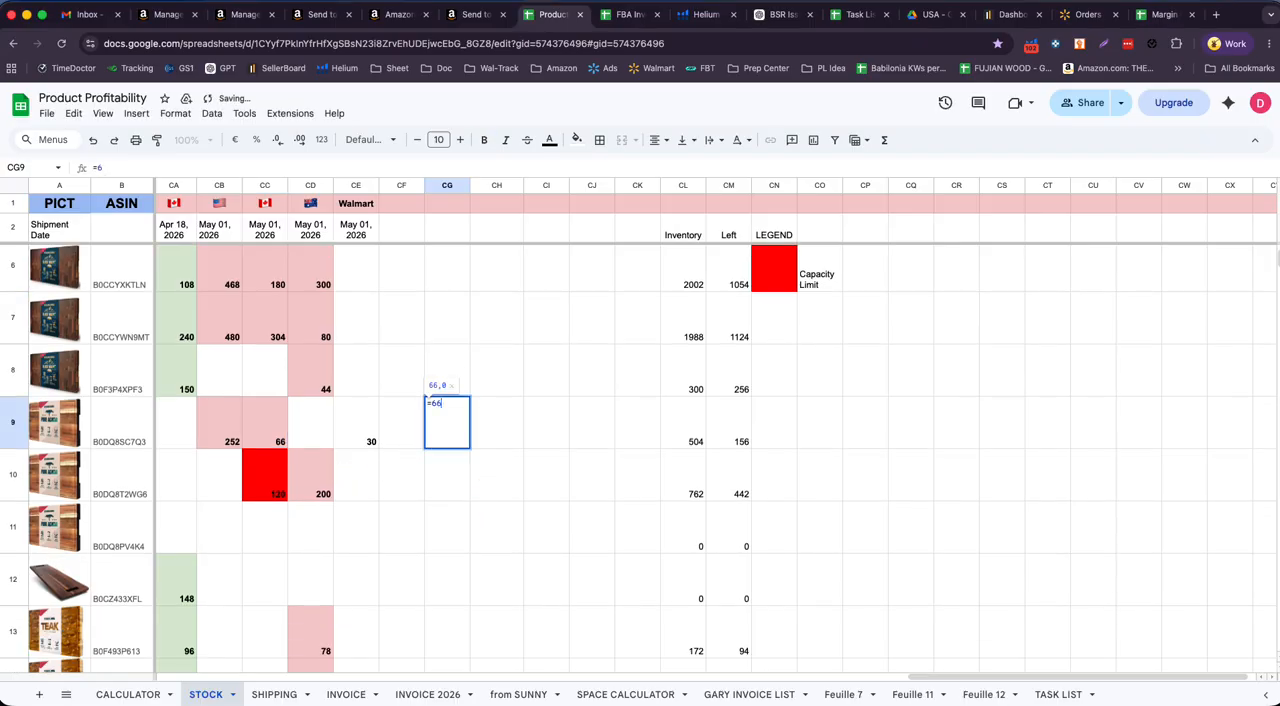
{"action": "key", "text": "Return"}
{"action": "left_click", "coordinate": [458, 440]}
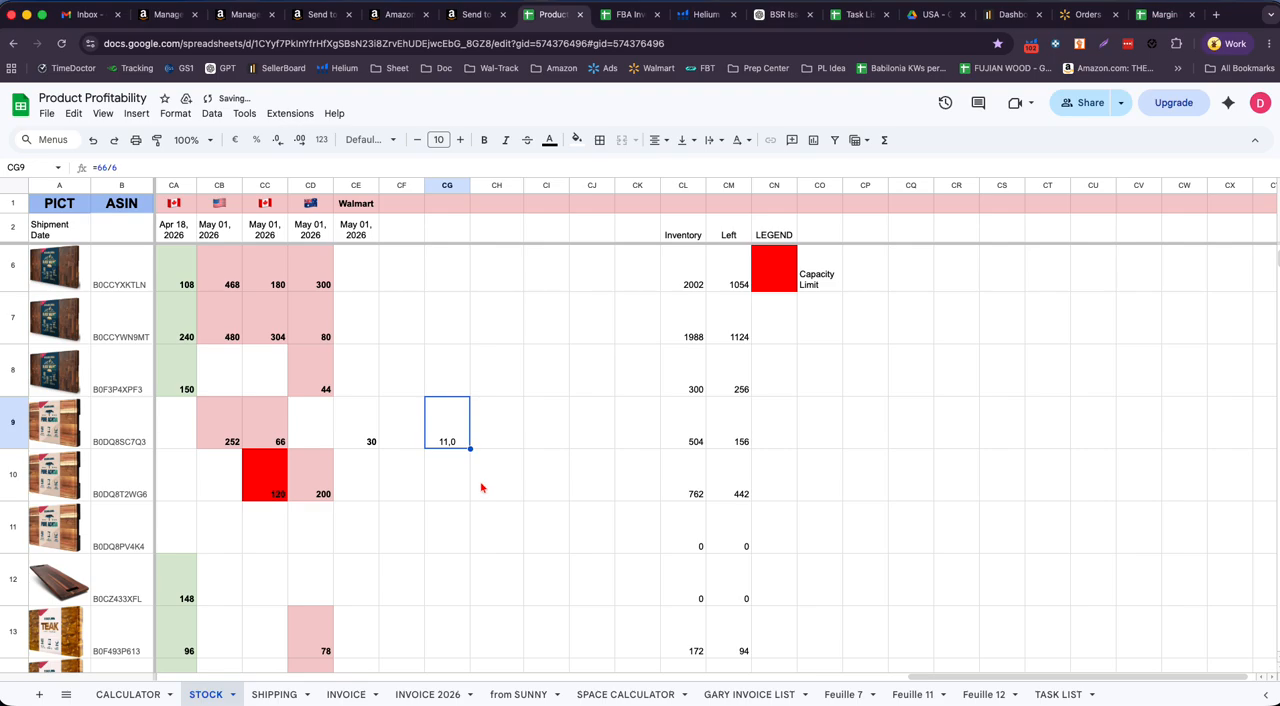
- In Send to Amazon, set SKU CB-ACACIA-MEDIUM to 11 boxes and mark it ready to send
{"action": "left_click", "coordinate": [320, 14]}
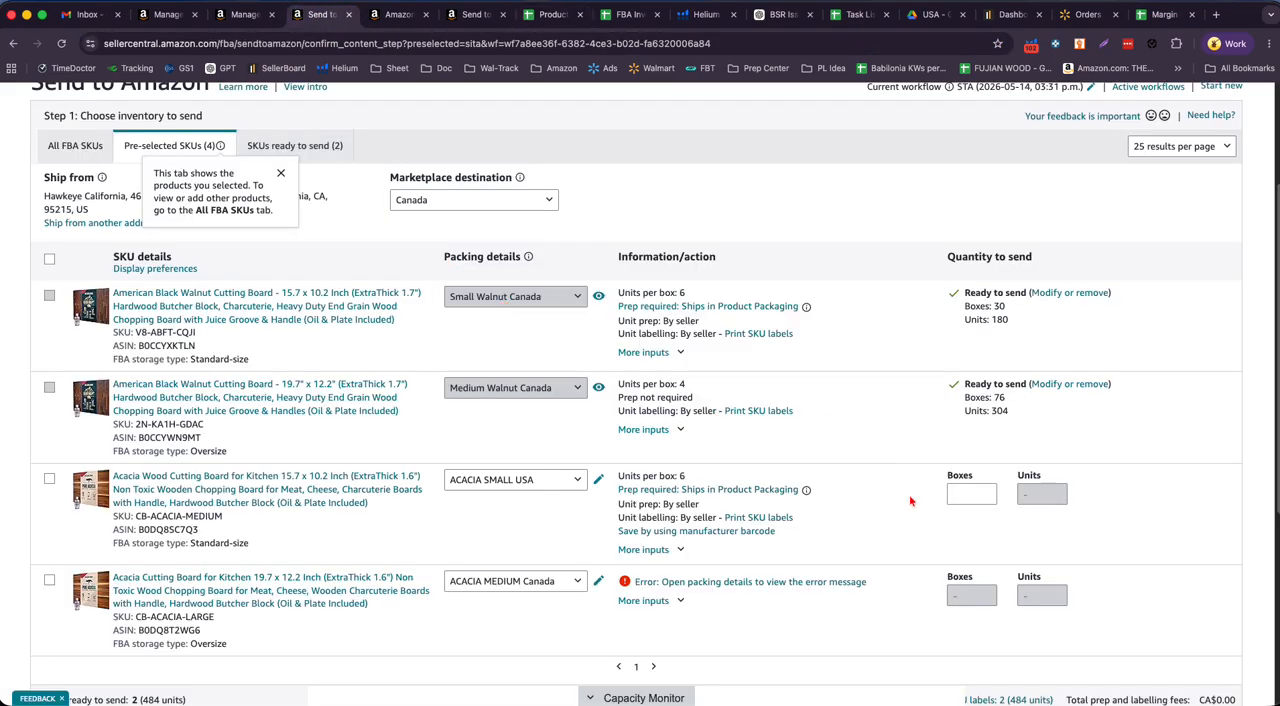
{"action": "left_click", "coordinate": [951, 494]}
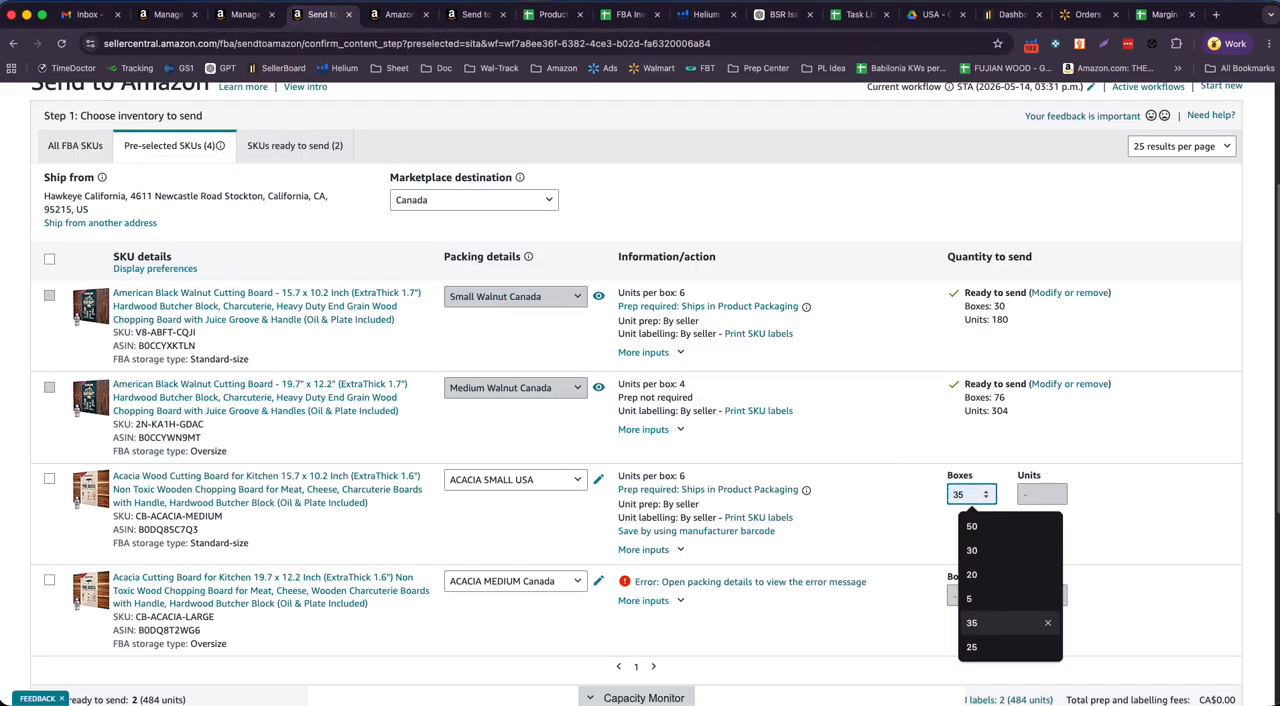
{"action": "type", "text": "11"}
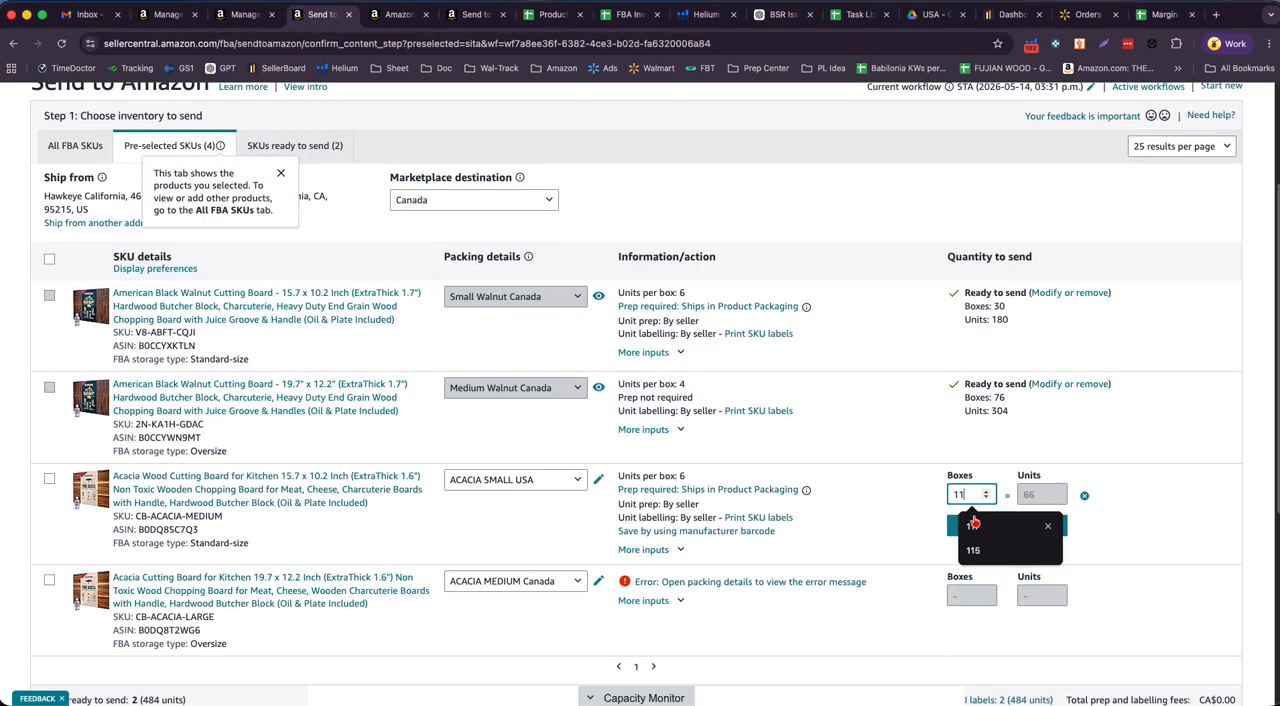
{"action": "key", "text": "Return"}
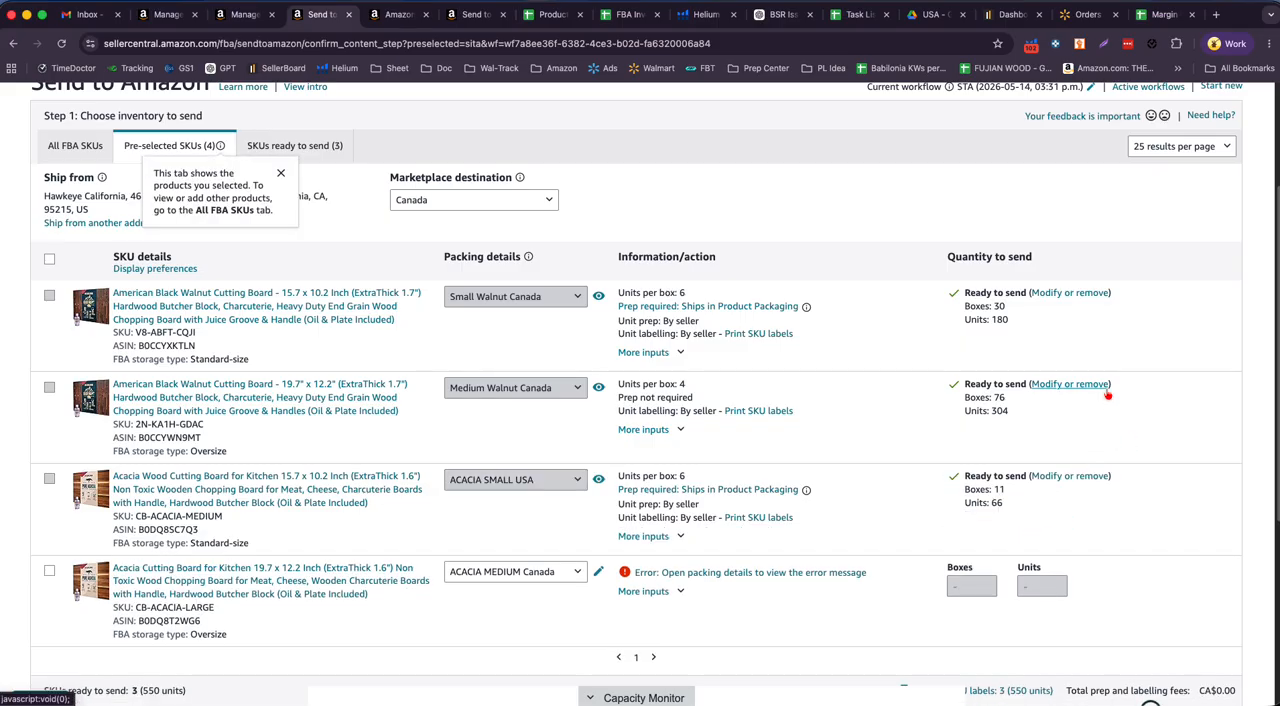
- Compare the ready-to-send unit total with the sum of the May 01, 2026 Canada quantities in CC6:CC9 of the stock sheet
{"action": "scroll", "coordinate": [1107, 400], "scroll_direction": "down", "scroll_amount": 3}
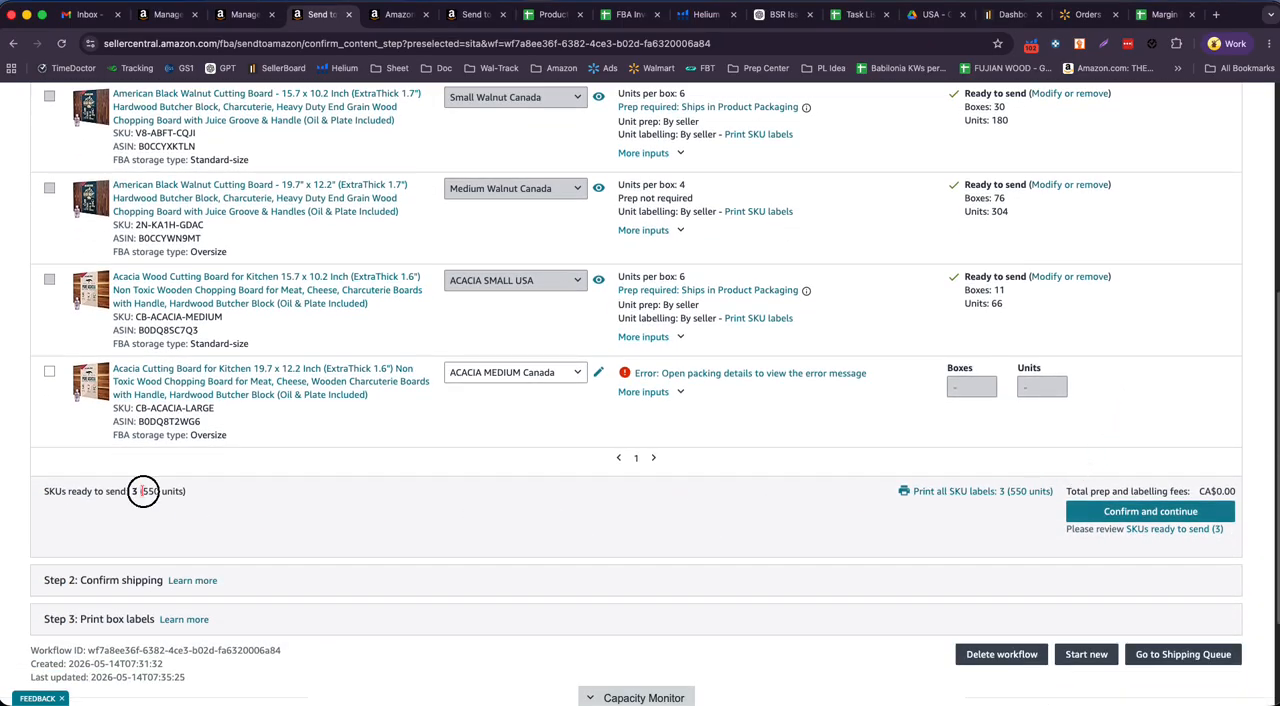
{"action": "left_click_drag", "start_coordinate": [140, 491], "coordinate": [278, 494]}
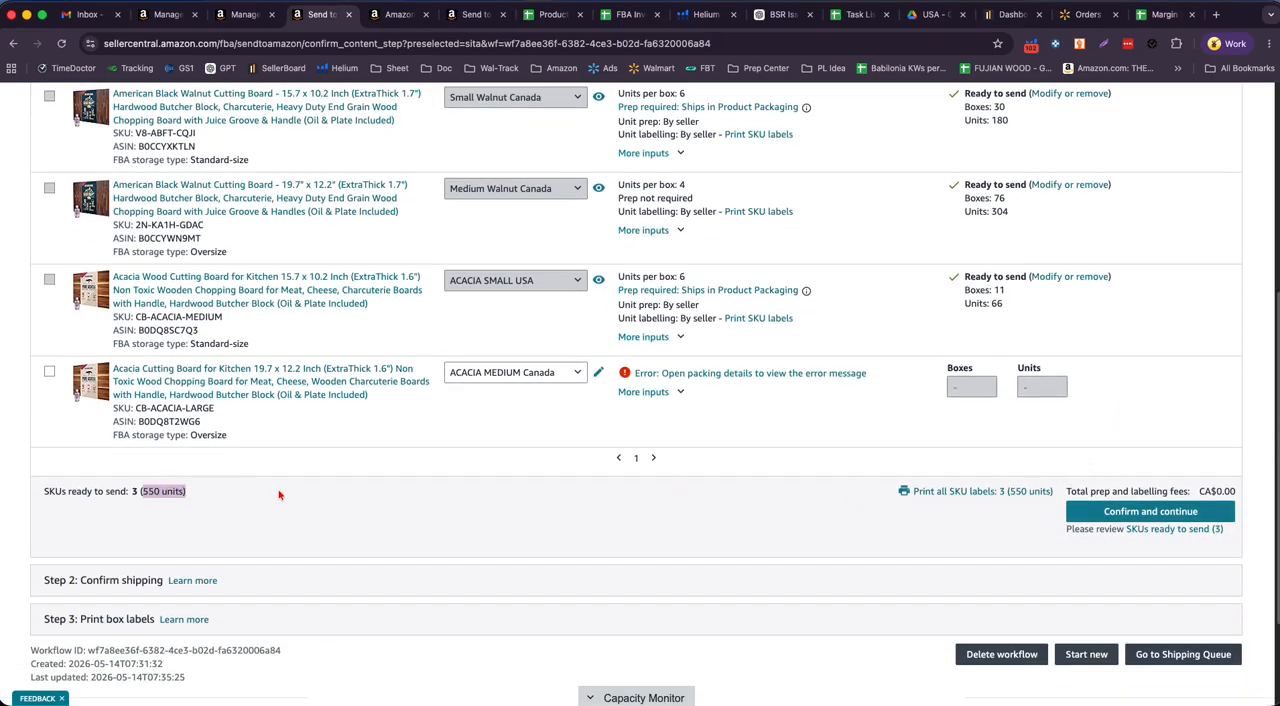
{"action": "left_click", "coordinate": [553, 14]}
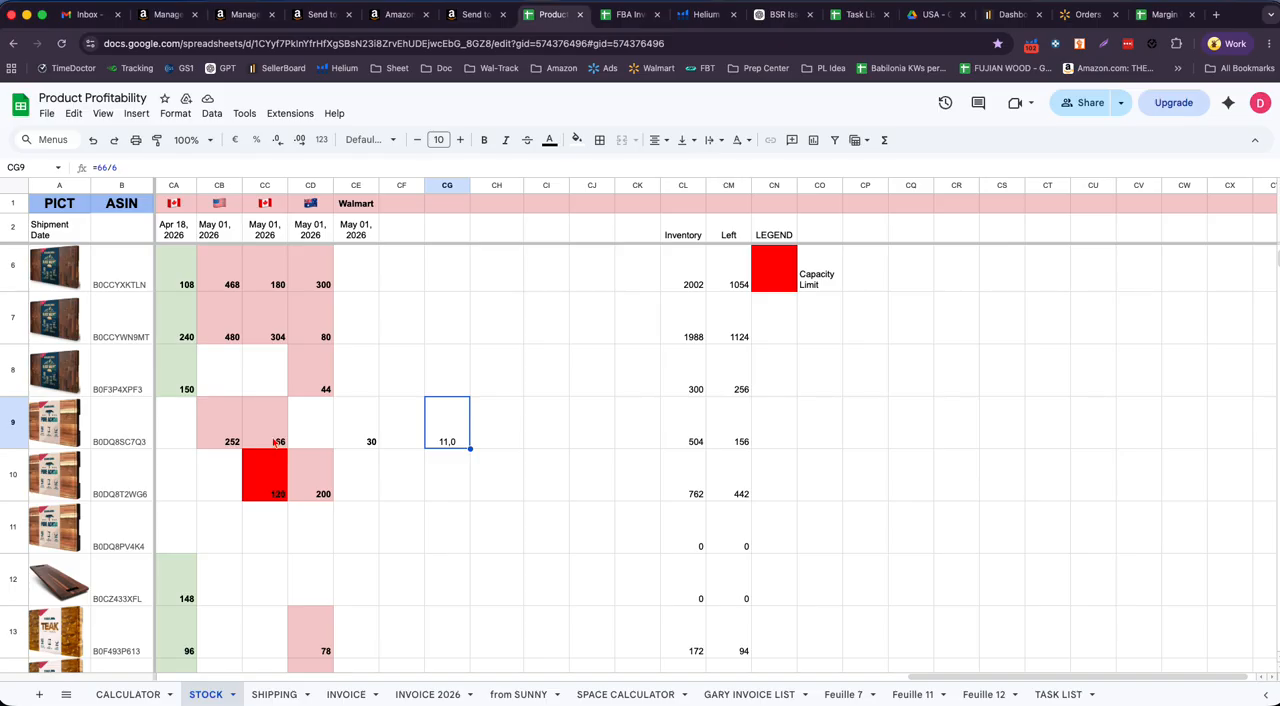
{"action": "left_click_drag", "start_coordinate": [276, 443], "coordinate": [265, 283]}
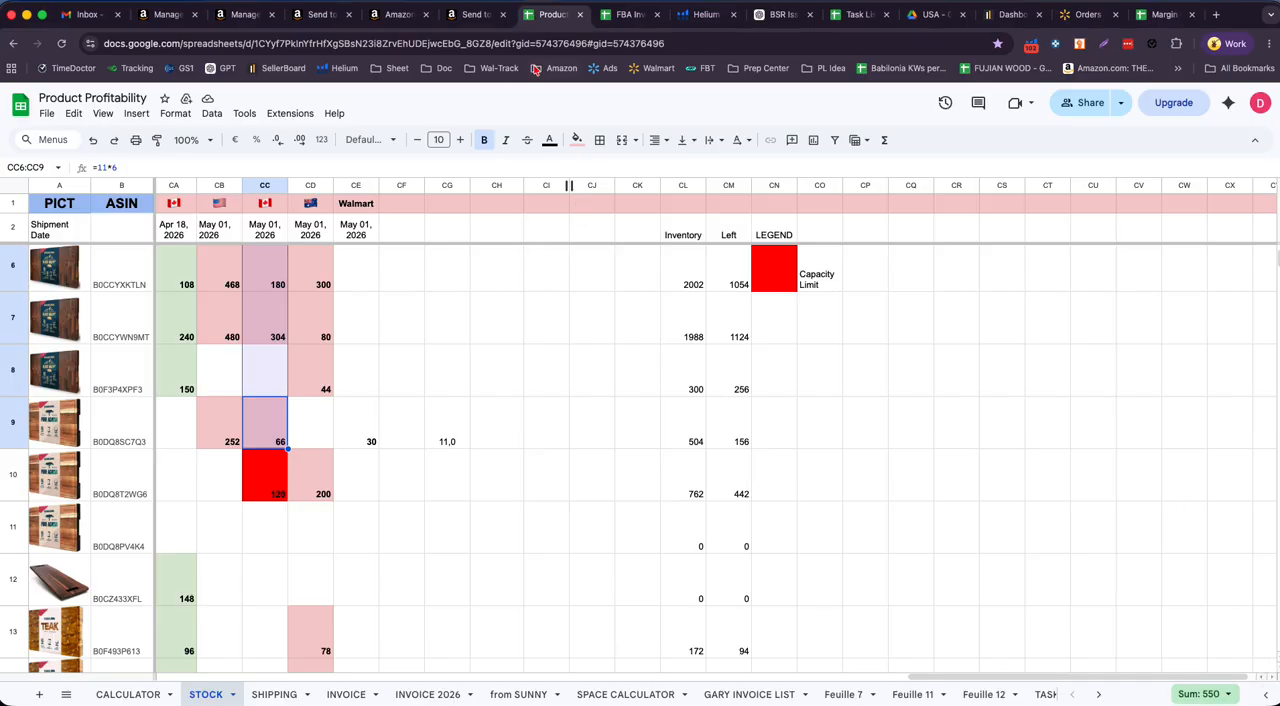
- Back in Send to Amazon, confirm the inventory to send and continue to the shipping step
{"action": "left_click", "coordinate": [320, 14]}
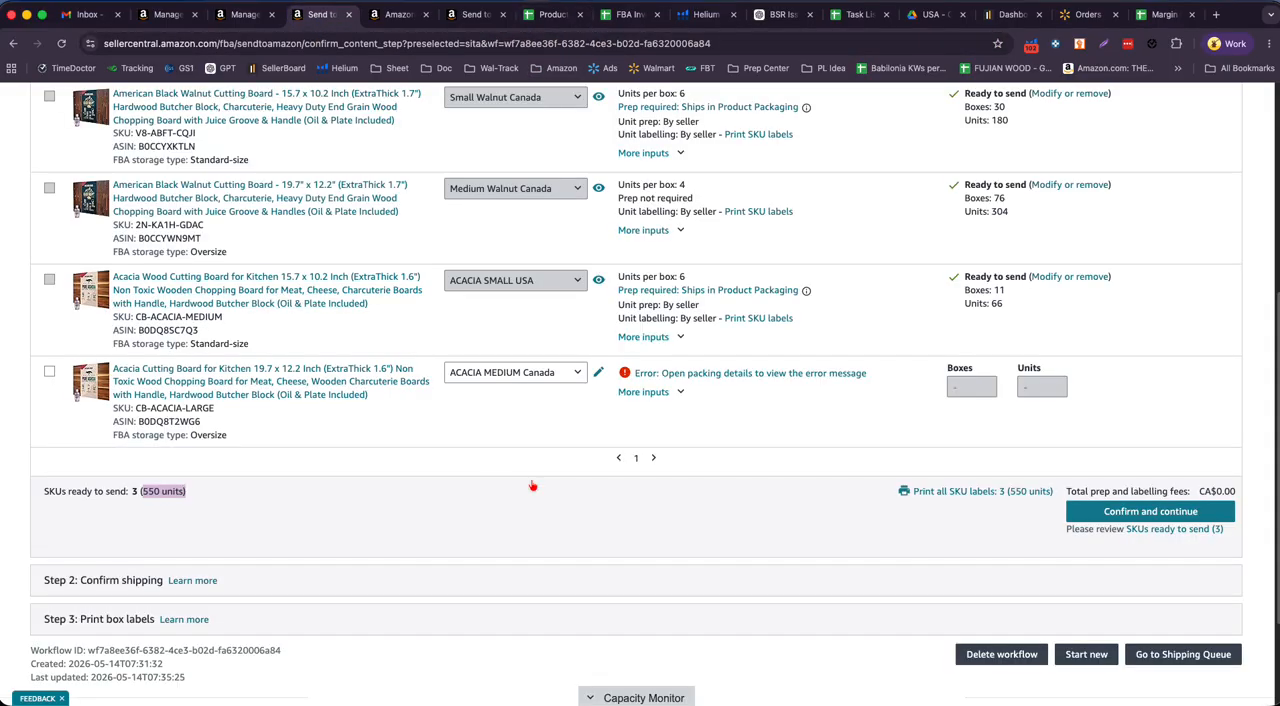
{"action": "left_click", "coordinate": [1150, 516]}
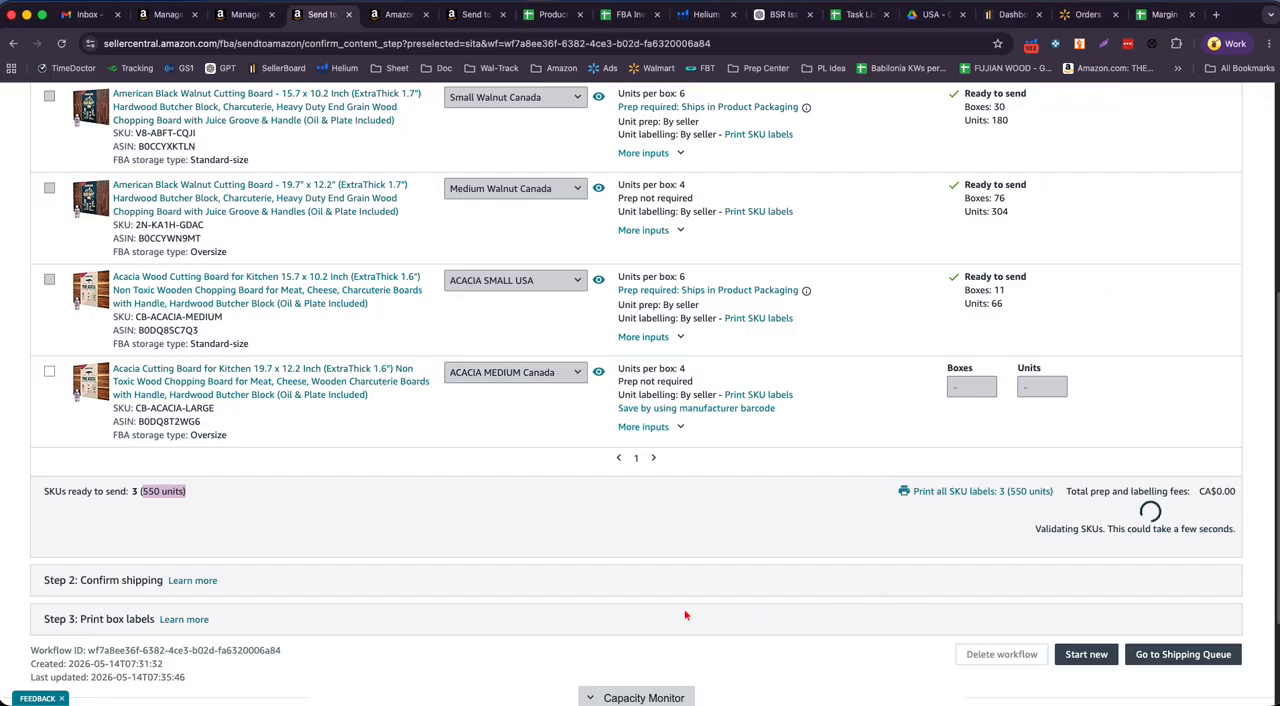
{"action": "scroll", "coordinate": [343, 468], "scroll_direction": "up", "scroll_amount": 1}
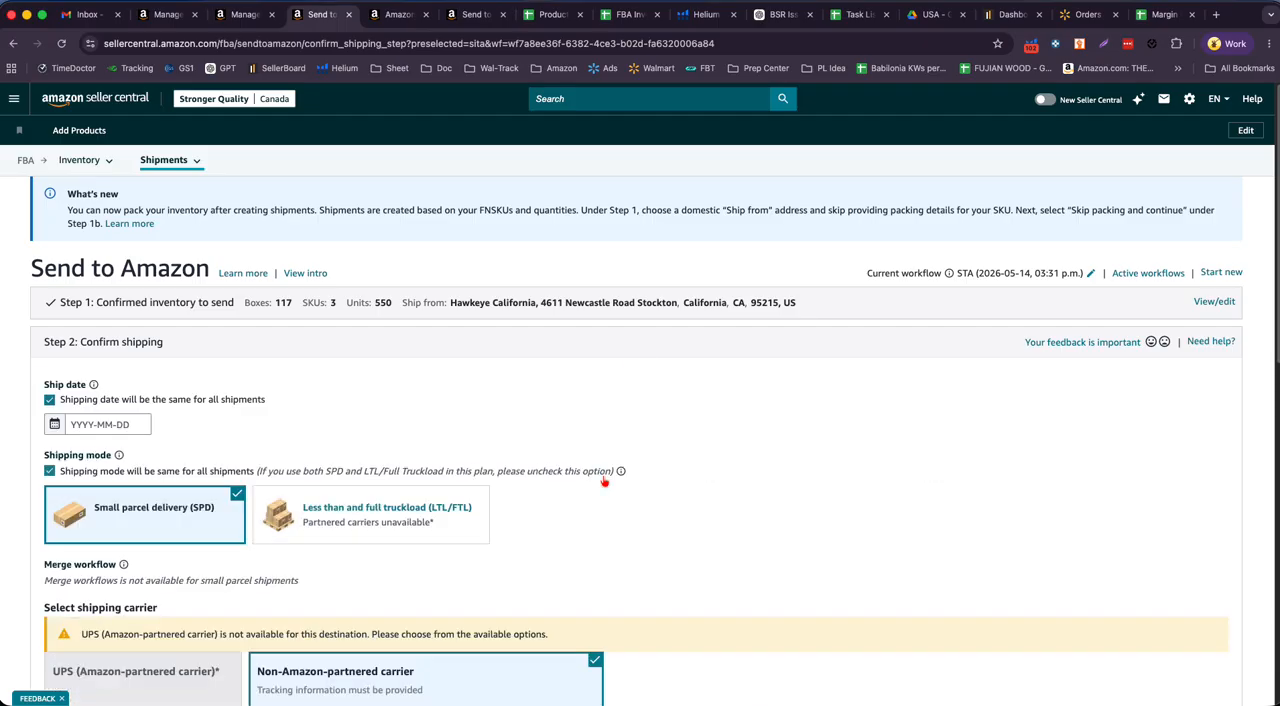
- Set the ship date for all shipments to 2026-05-20 in the Confirm shipping step
{"action": "scroll", "coordinate": [520, 480], "scroll_direction": "down", "scroll_amount": 3}
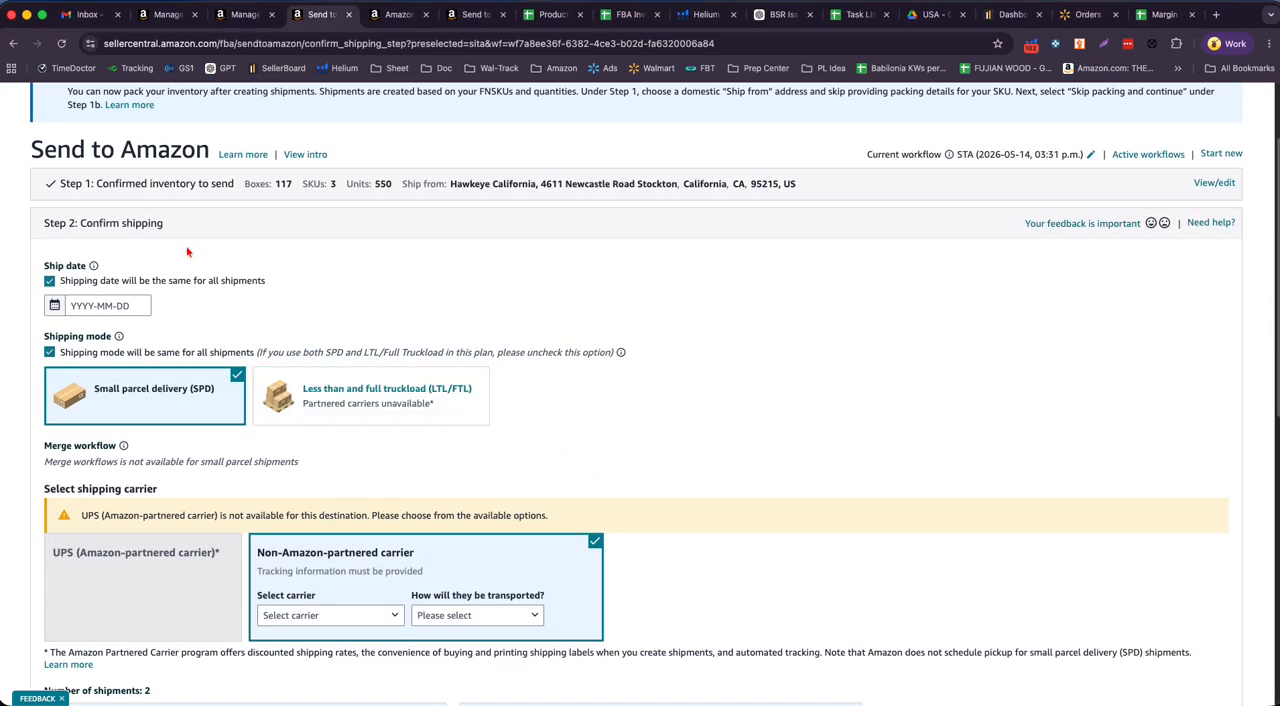
{"action": "left_click_drag", "start_coordinate": [81, 223], "coordinate": [180, 224]}
{"action": "left_click", "coordinate": [358, 278]}
{"action": "left_click", "coordinate": [74, 305]}
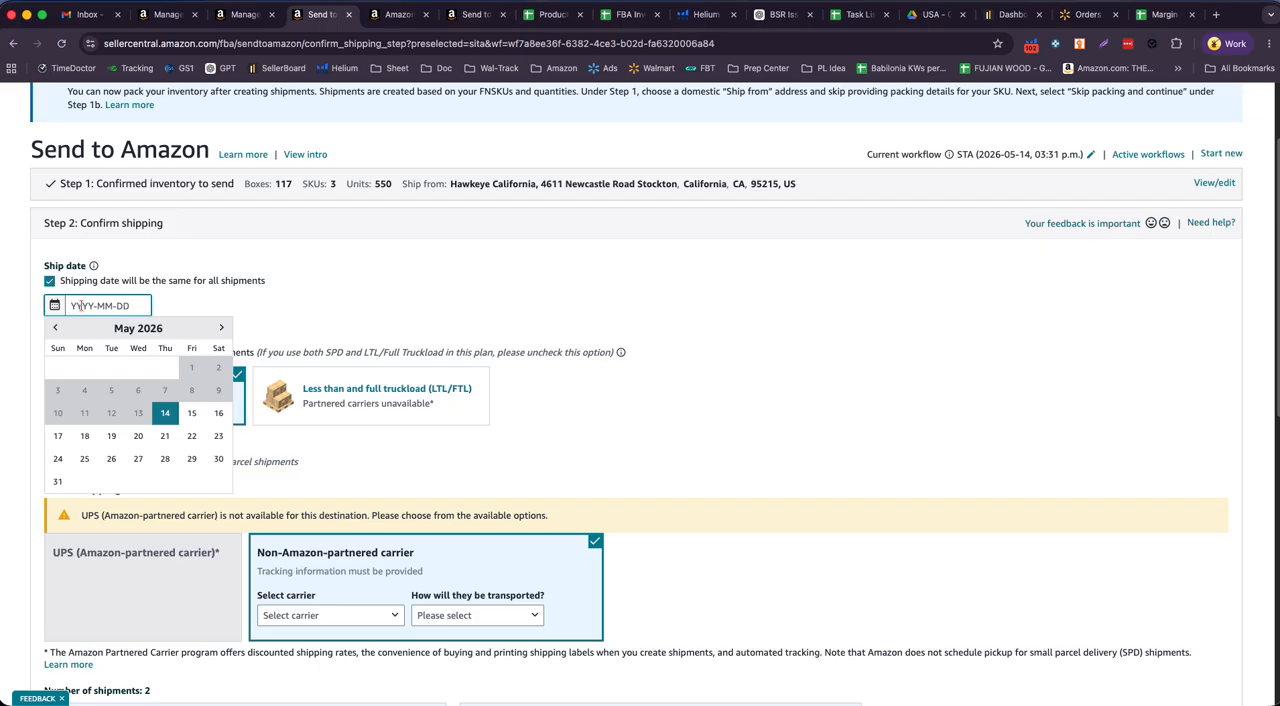
{"action": "left_click", "coordinate": [139, 438]}
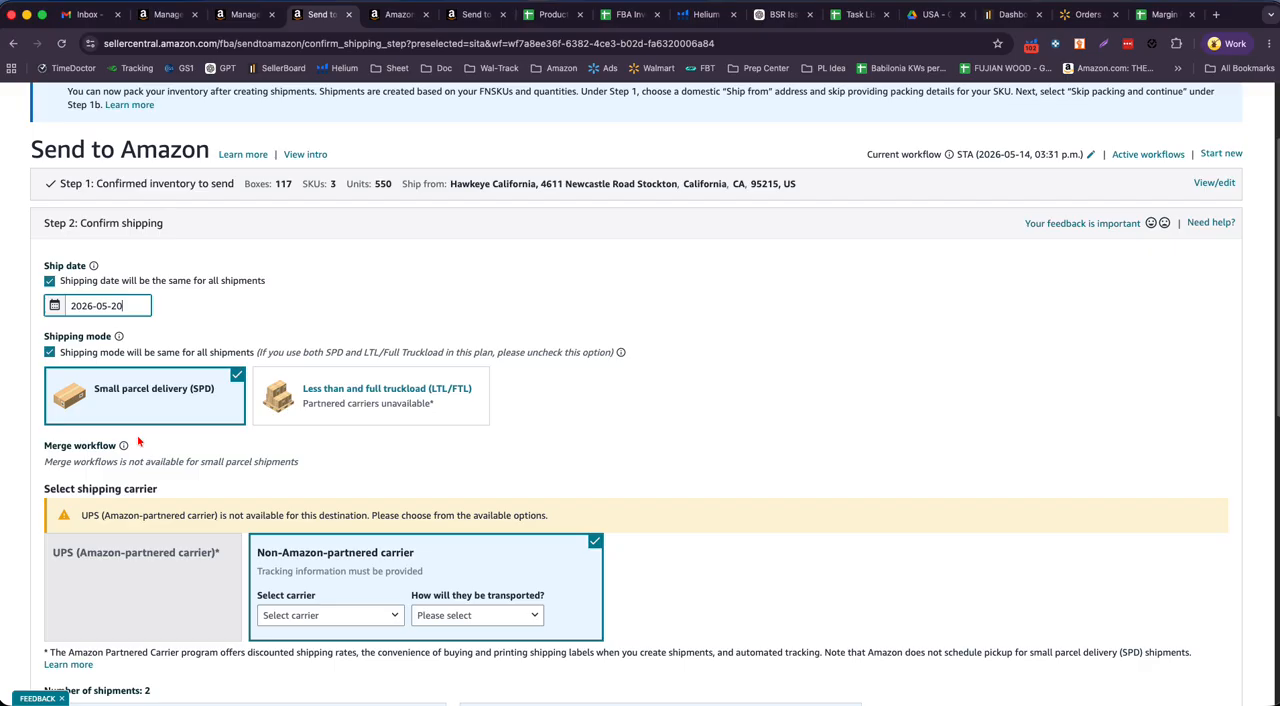
- Set the non-Amazon-partnered carrier to Other and its transport method to Ocean
{"action": "scroll", "coordinate": [846, 281], "scroll_direction": "down", "scroll_amount": 1}
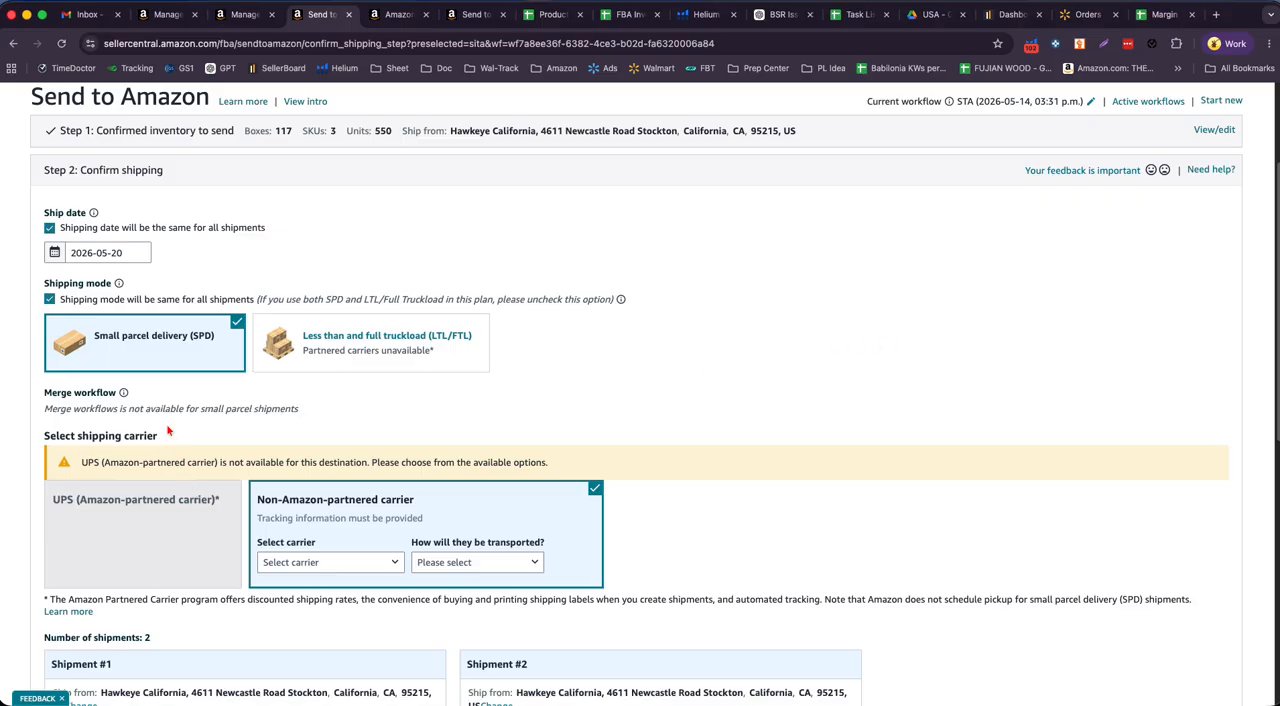
{"action": "scroll", "coordinate": [826, 310], "scroll_direction": "down", "scroll_amount": 1}
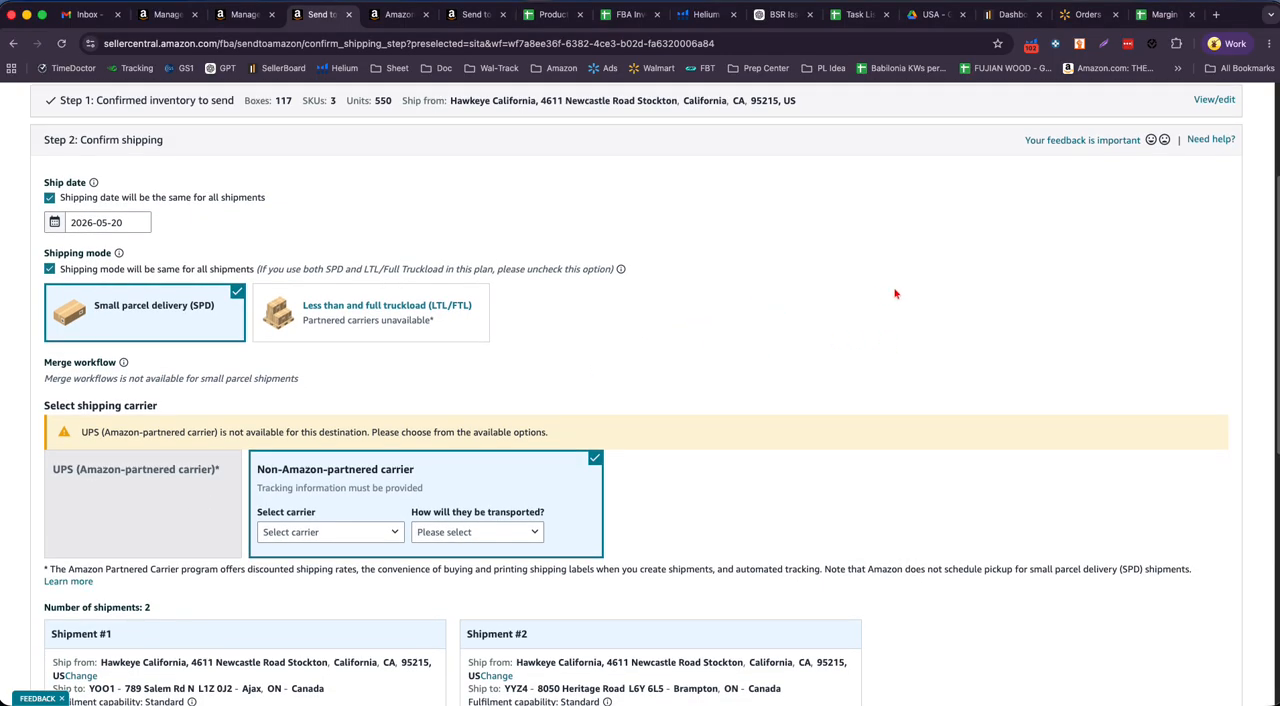
{"action": "scroll", "coordinate": [853, 298], "scroll_direction": "down", "scroll_amount": 2}
{"action": "scroll", "coordinate": [799, 334], "scroll_direction": "down", "scroll_amount": 2}
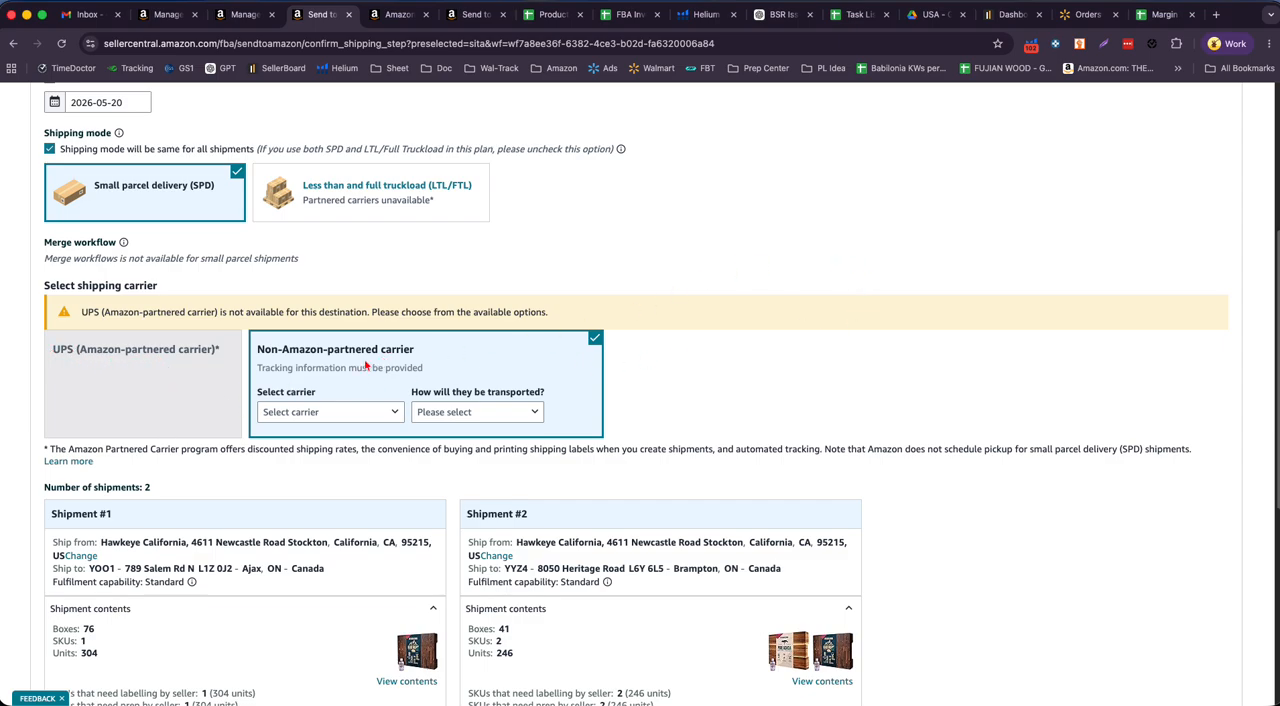
{"action": "left_click_drag", "start_coordinate": [258, 350], "coordinate": [418, 352]}
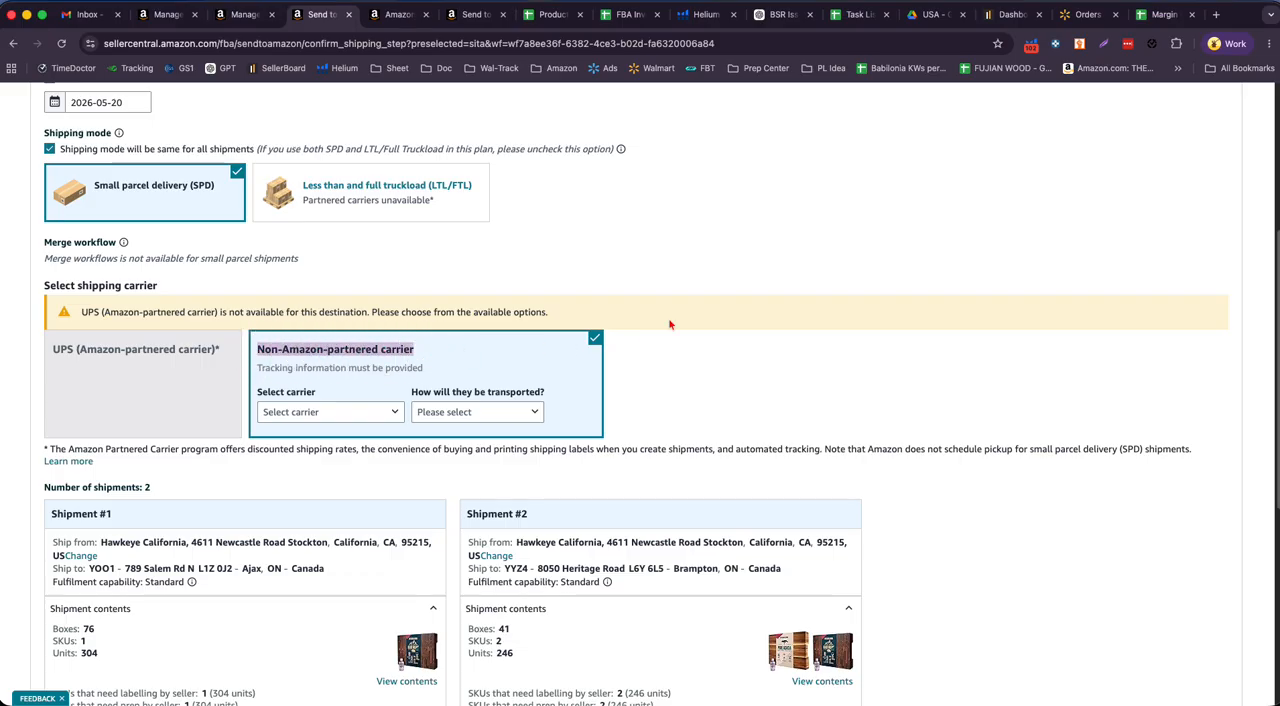
{"action": "left_click", "coordinate": [871, 206]}
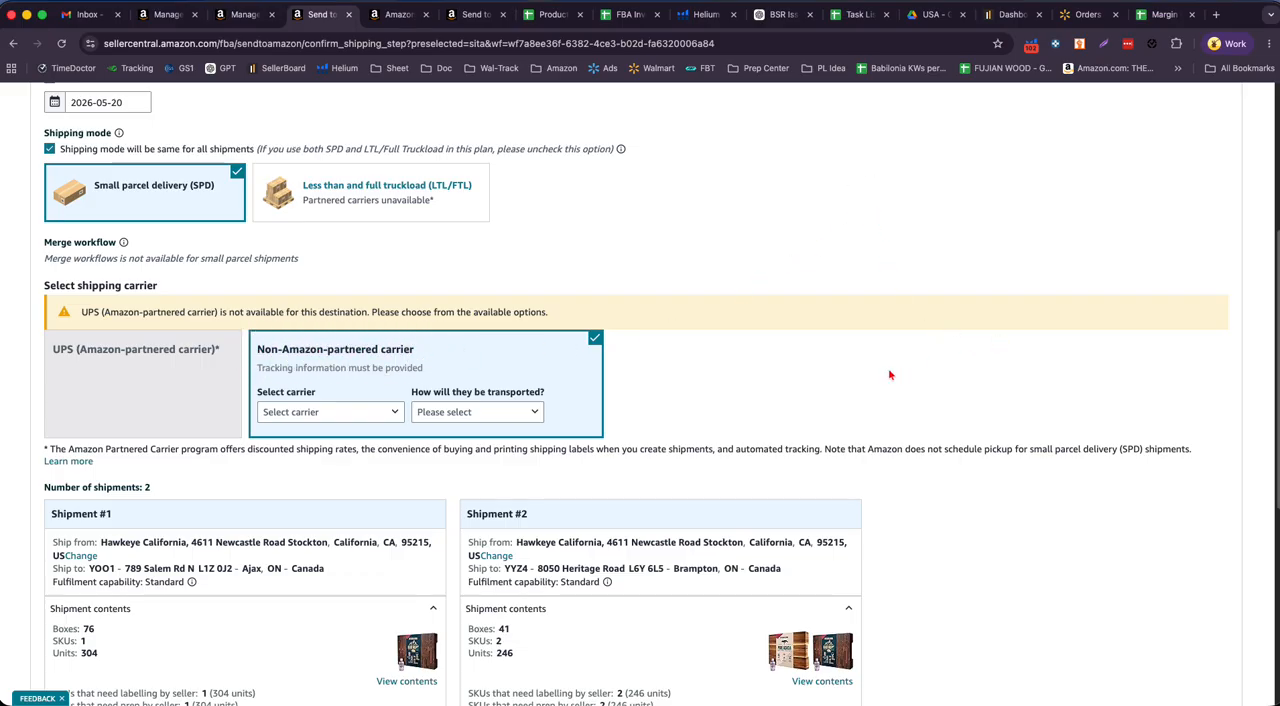
{"action": "left_click", "coordinate": [336, 418]}
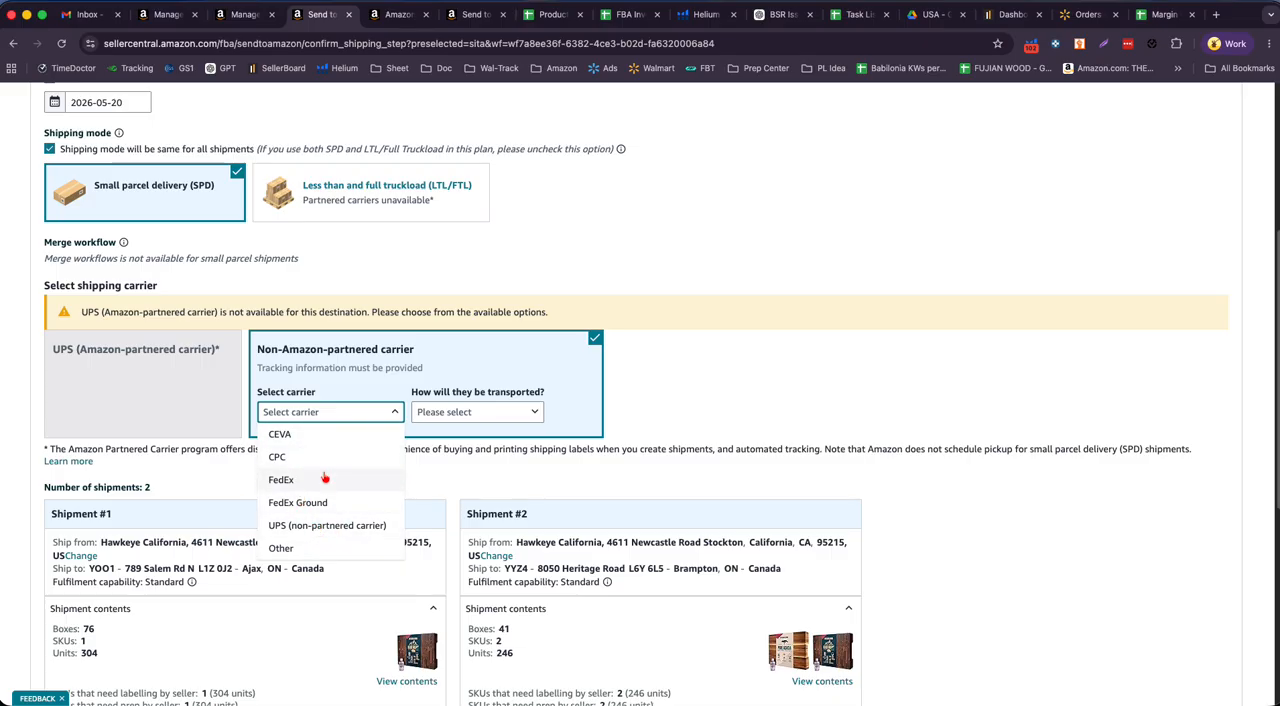
{"action": "left_click", "coordinate": [340, 550]}
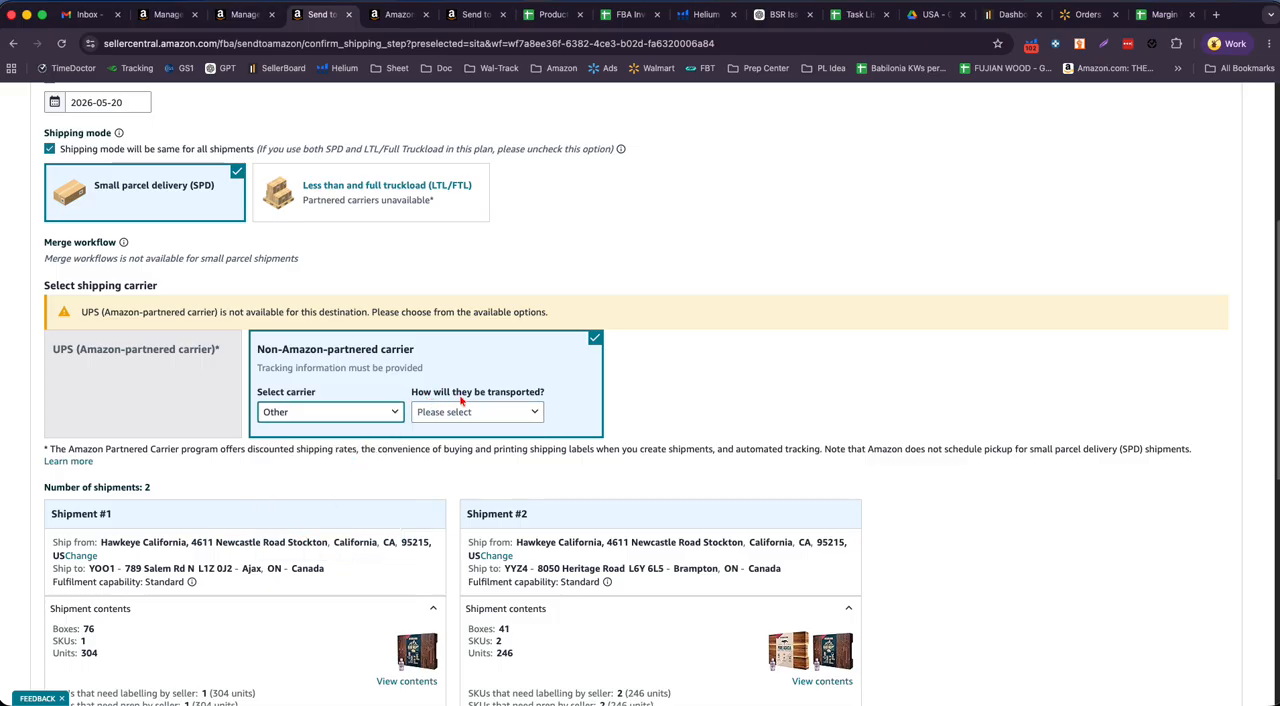
{"action": "left_click", "coordinate": [530, 414]}
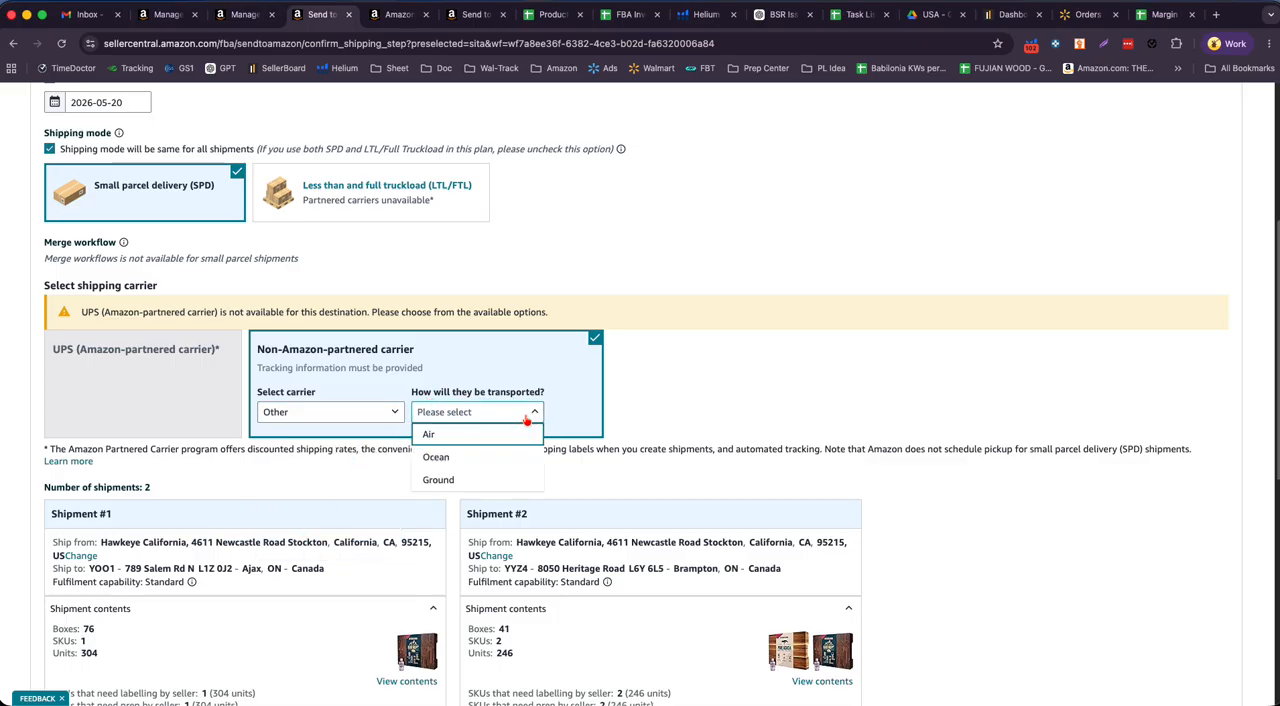
{"action": "left_click", "coordinate": [508, 459]}
{"action": "left_click", "coordinate": [500, 418]}
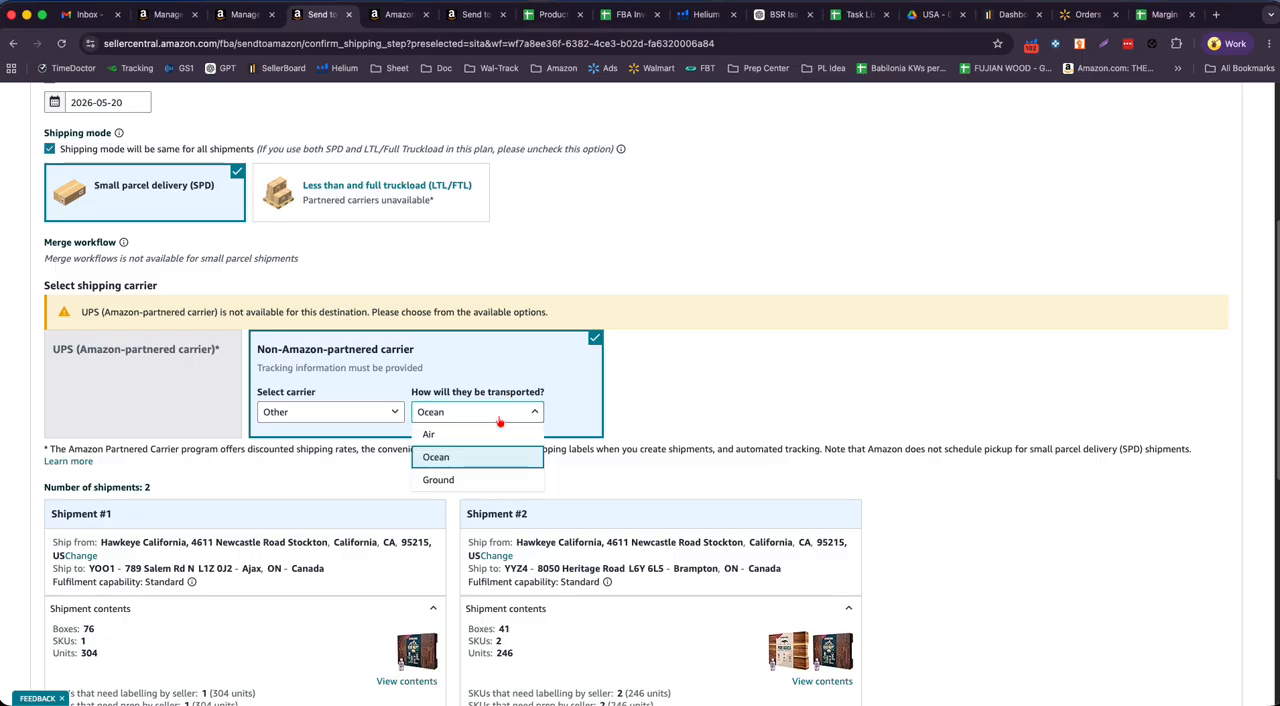
{"action": "left_click", "coordinate": [440, 459]}
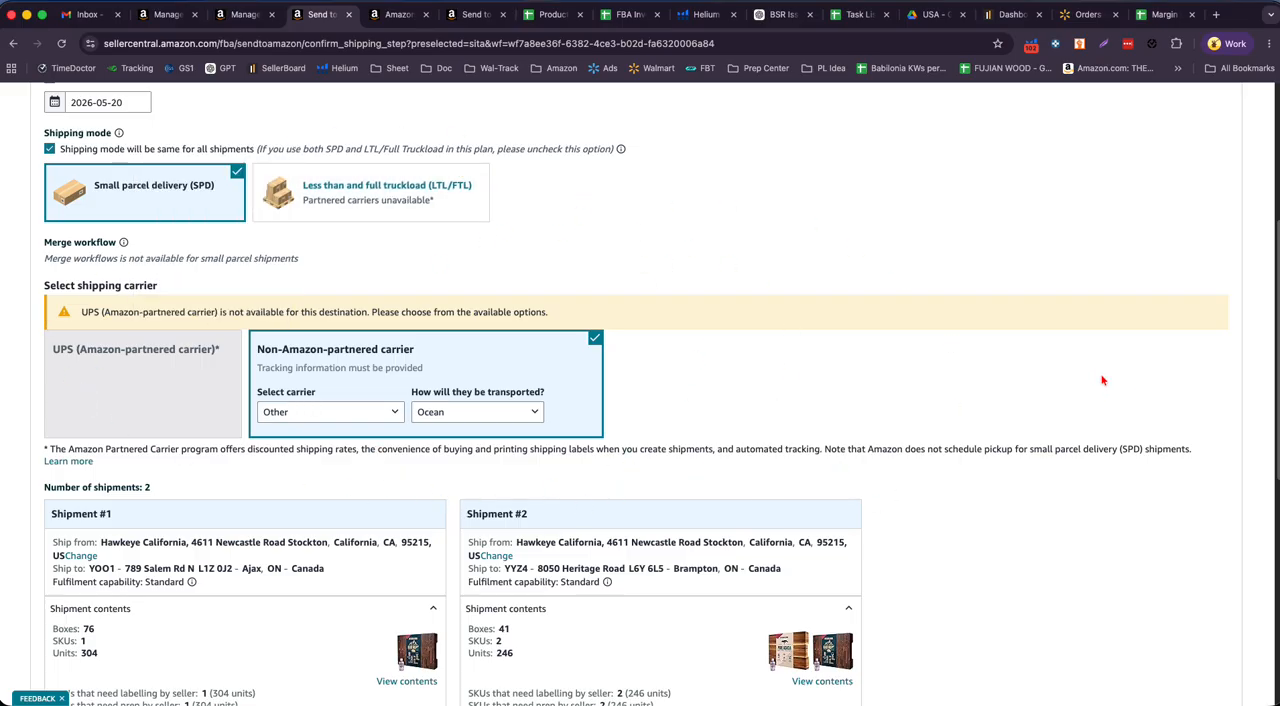
- Set the delivery window start date of Shipment #1 to 2026-06-30
{"action": "scroll", "coordinate": [1091, 407], "scroll_direction": "down", "scroll_amount": 1}
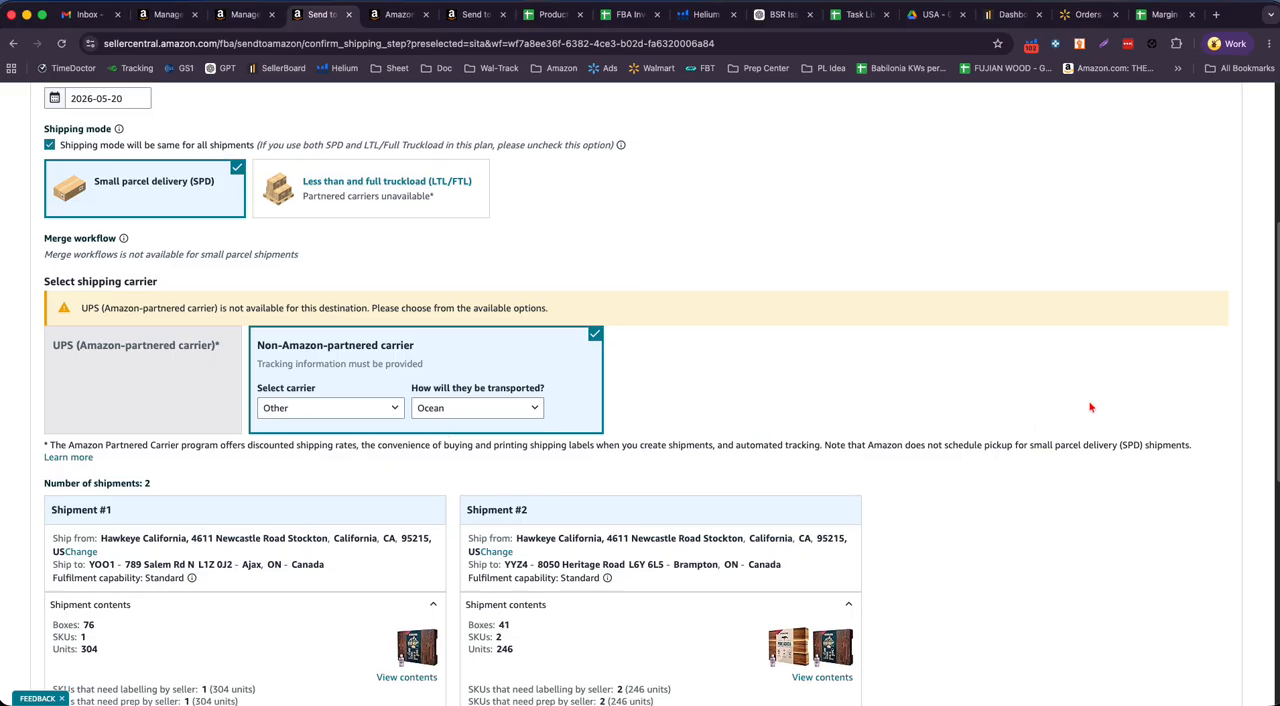
{"action": "scroll", "coordinate": [1091, 407], "scroll_direction": "down", "scroll_amount": 3}
{"action": "scroll", "coordinate": [436, 331], "scroll_direction": "up", "scroll_amount": 3}
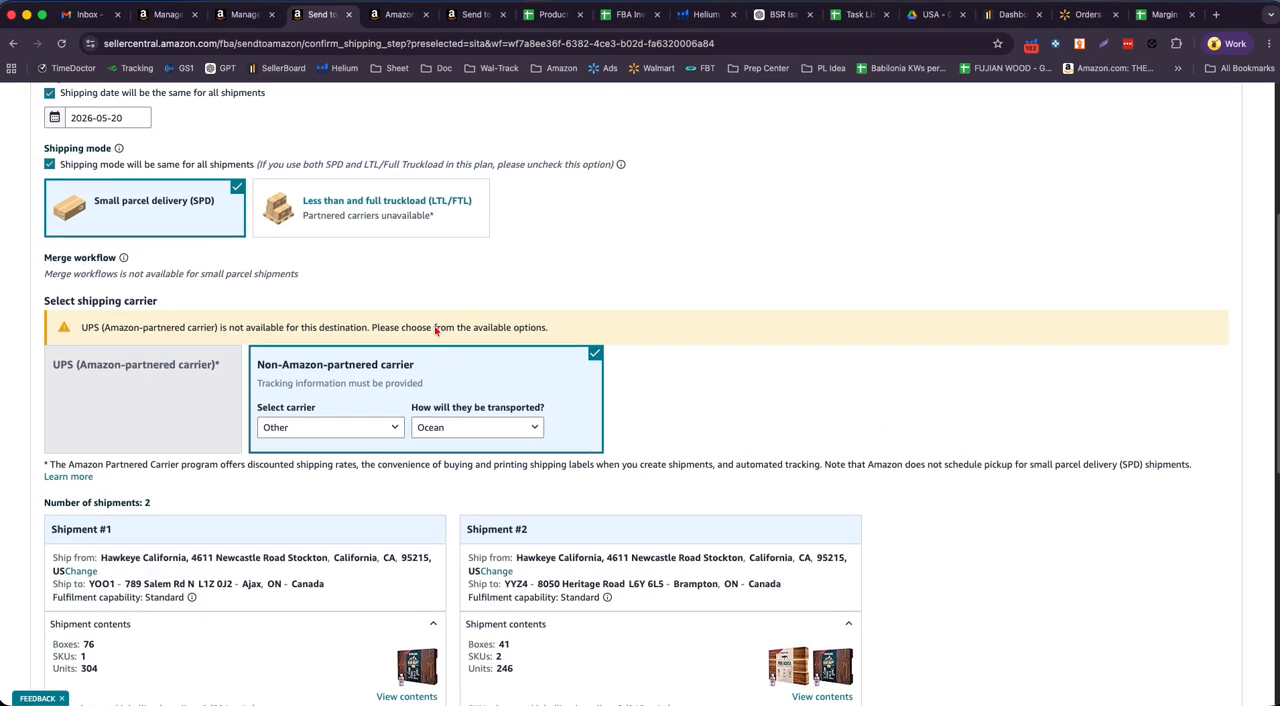
{"action": "scroll", "coordinate": [436, 331], "scroll_direction": "down", "scroll_amount": 5}
{"action": "scroll", "coordinate": [474, 366], "scroll_direction": "up", "scroll_amount": 1}
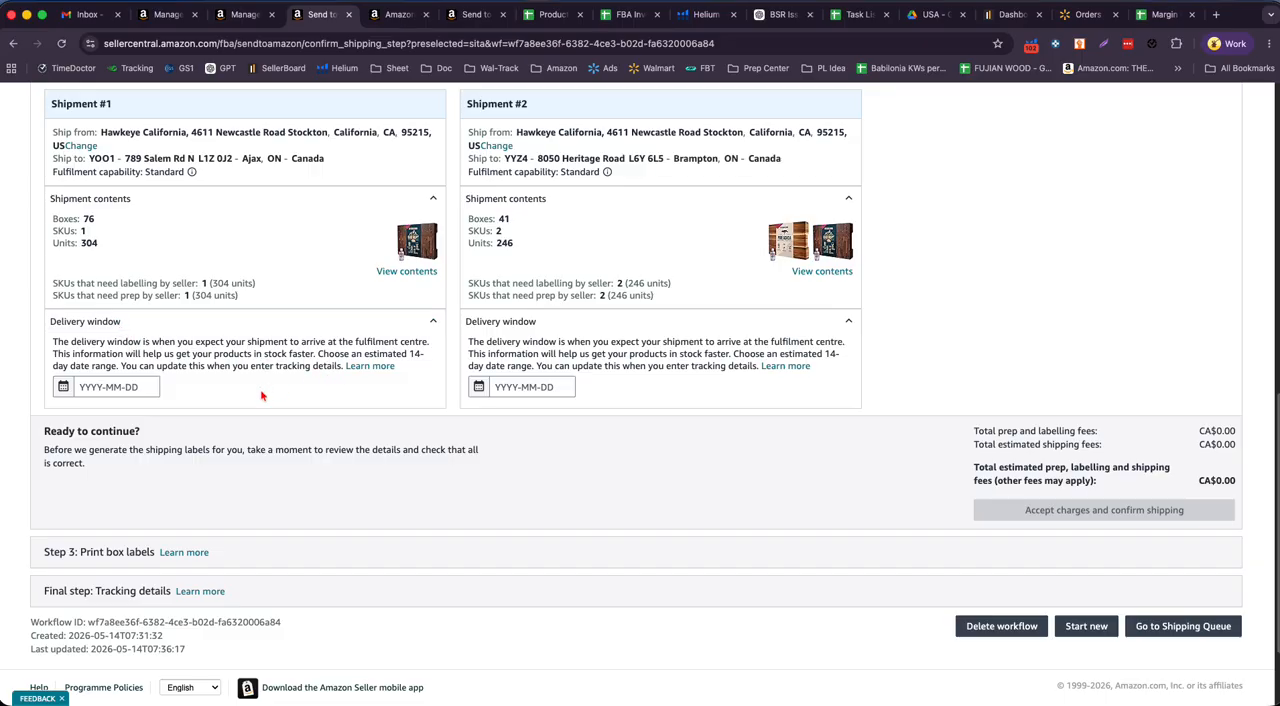
{"action": "left_click", "coordinate": [64, 392]}
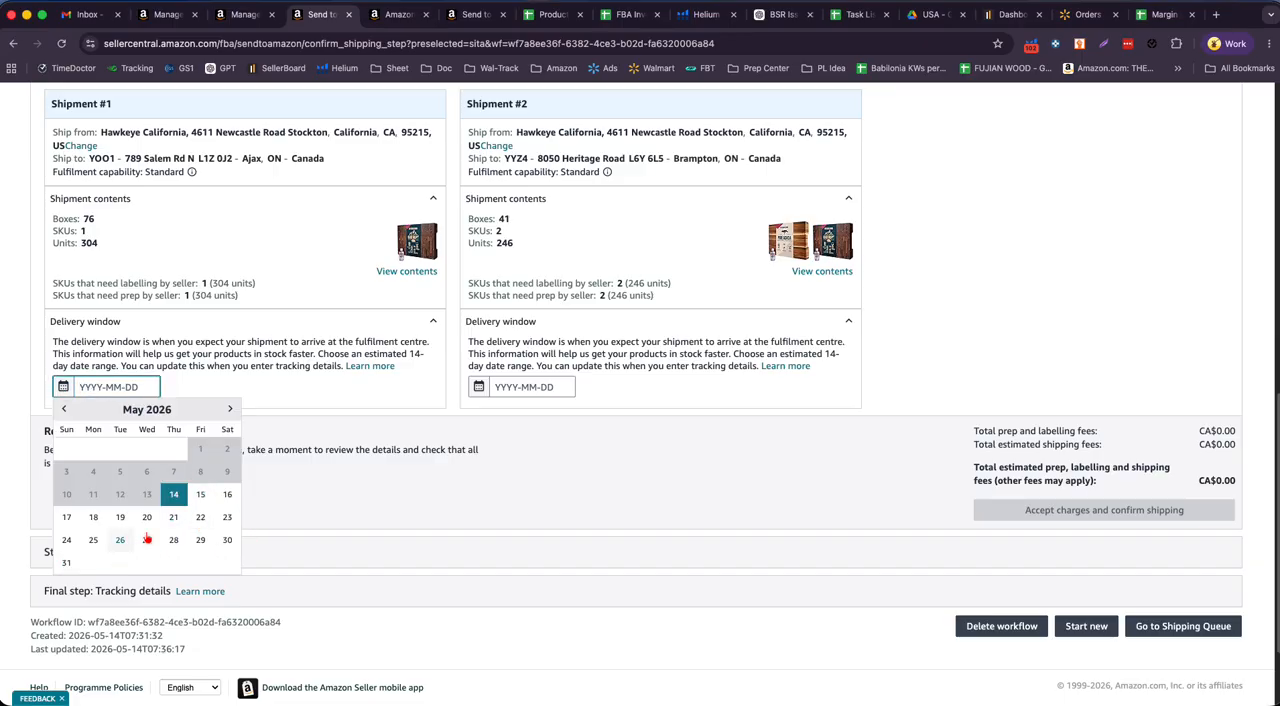
{"action": "left_click", "coordinate": [231, 410]}
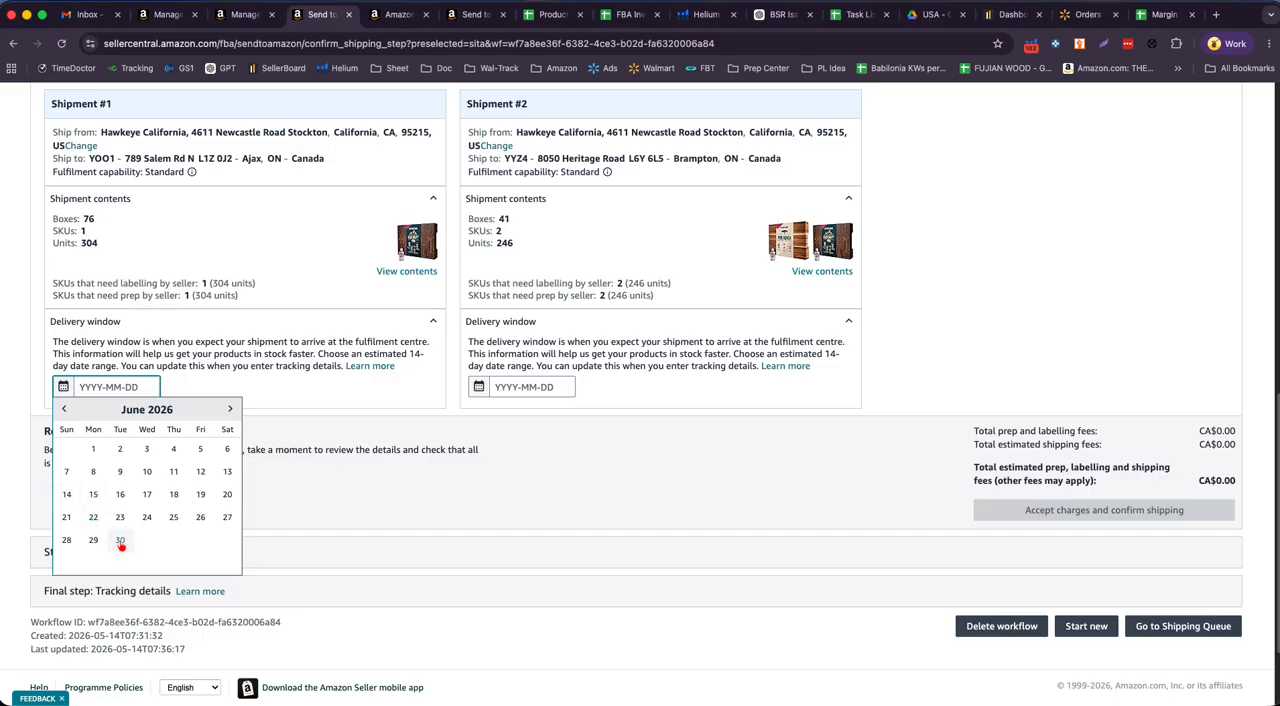
{"action": "left_click", "coordinate": [120, 541]}
- Set the delivery window start date of Shipment #2 to 2026-06-30
{"action": "left_click", "coordinate": [525, 390]}
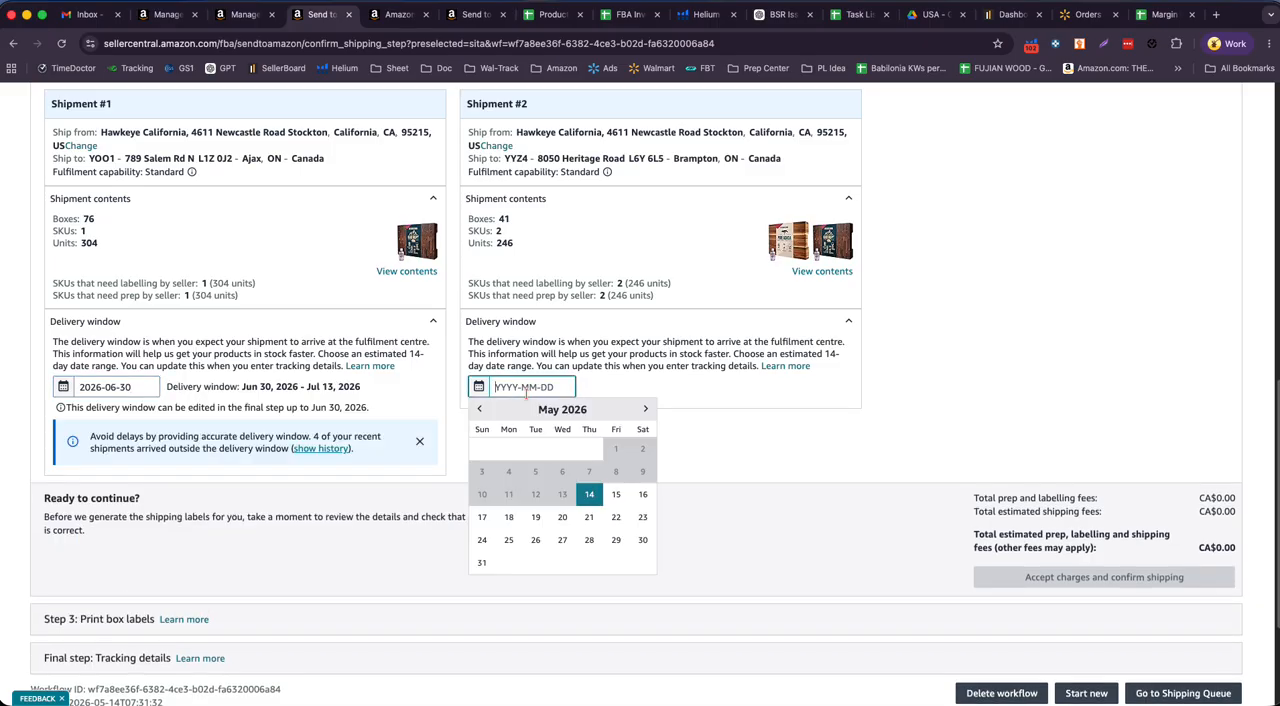
{"action": "left_click", "coordinate": [645, 409]}
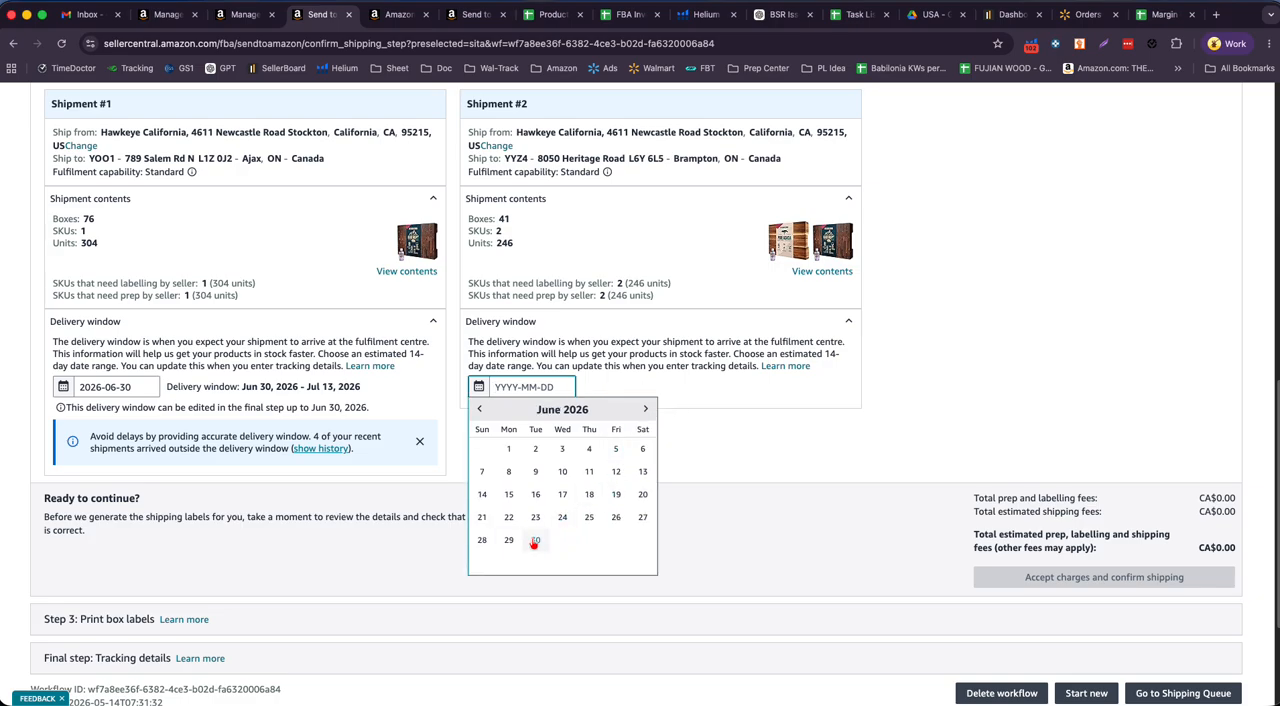
{"action": "left_click", "coordinate": [535, 541]}
- Review the estimated prep, labelling and shipping fees along with the carrier and shipment details
{"action": "scroll", "coordinate": [1117, 256], "scroll_direction": "down", "scroll_amount": 3}
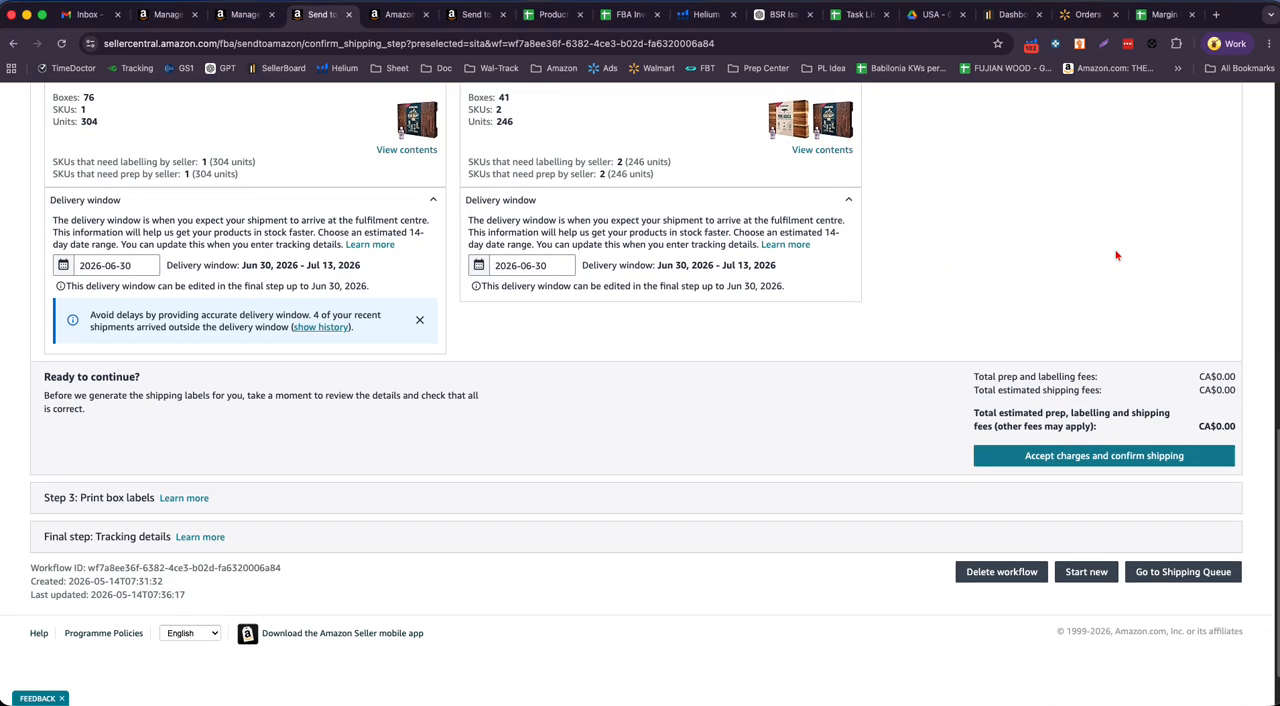
{"action": "left_click_drag", "start_coordinate": [1200, 370], "coordinate": [1240, 420]}
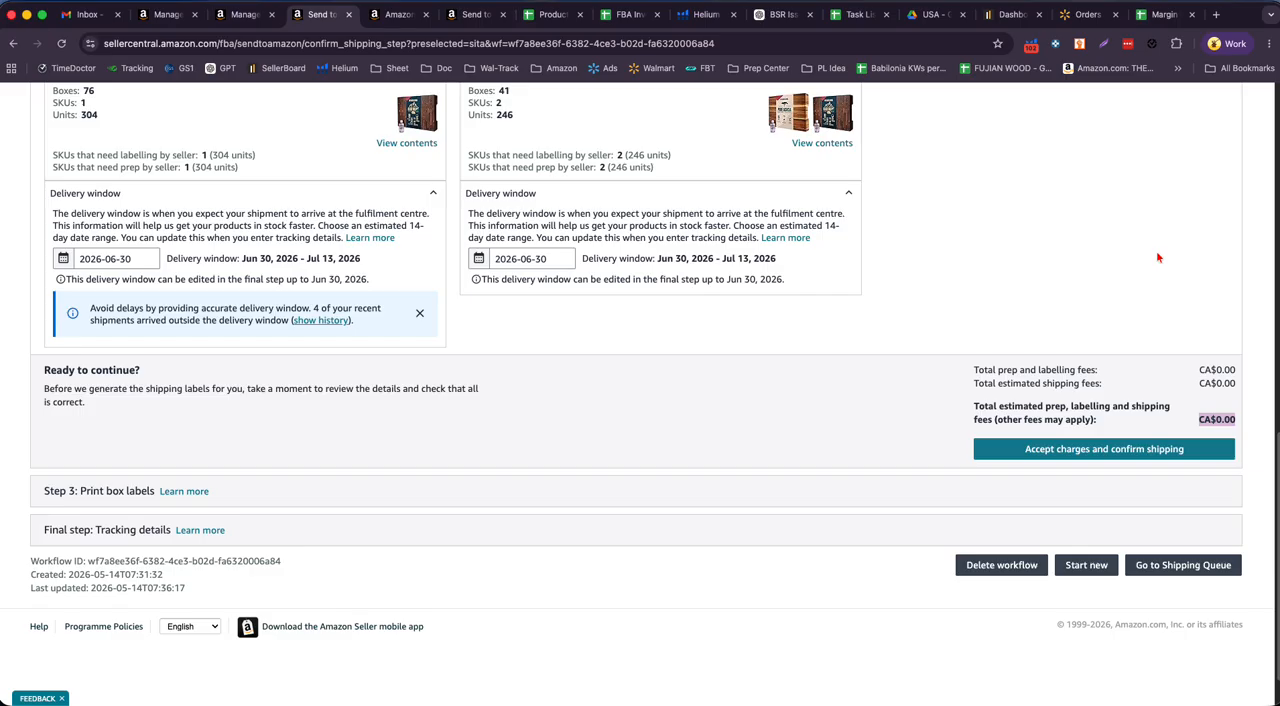
{"action": "scroll", "coordinate": [1156, 258], "scroll_direction": "up", "scroll_amount": 3}
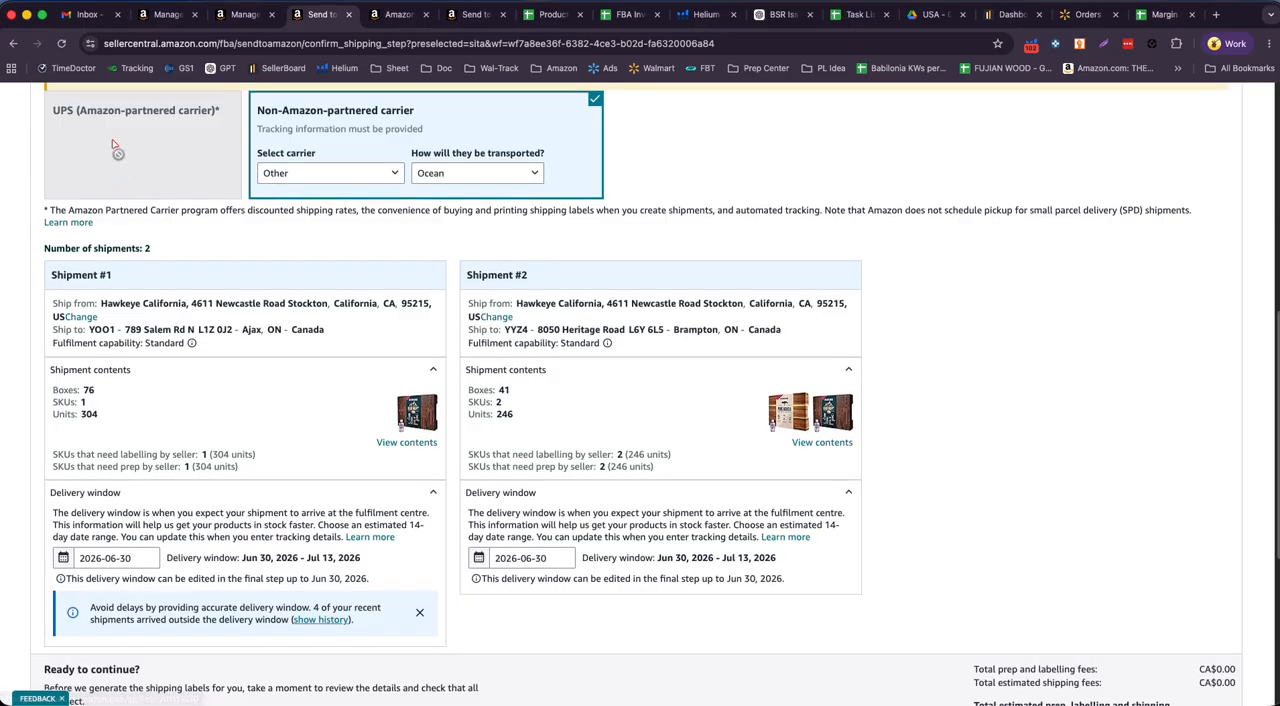
{"action": "scroll", "coordinate": [908, 360], "scroll_direction": "down", "scroll_amount": 3}
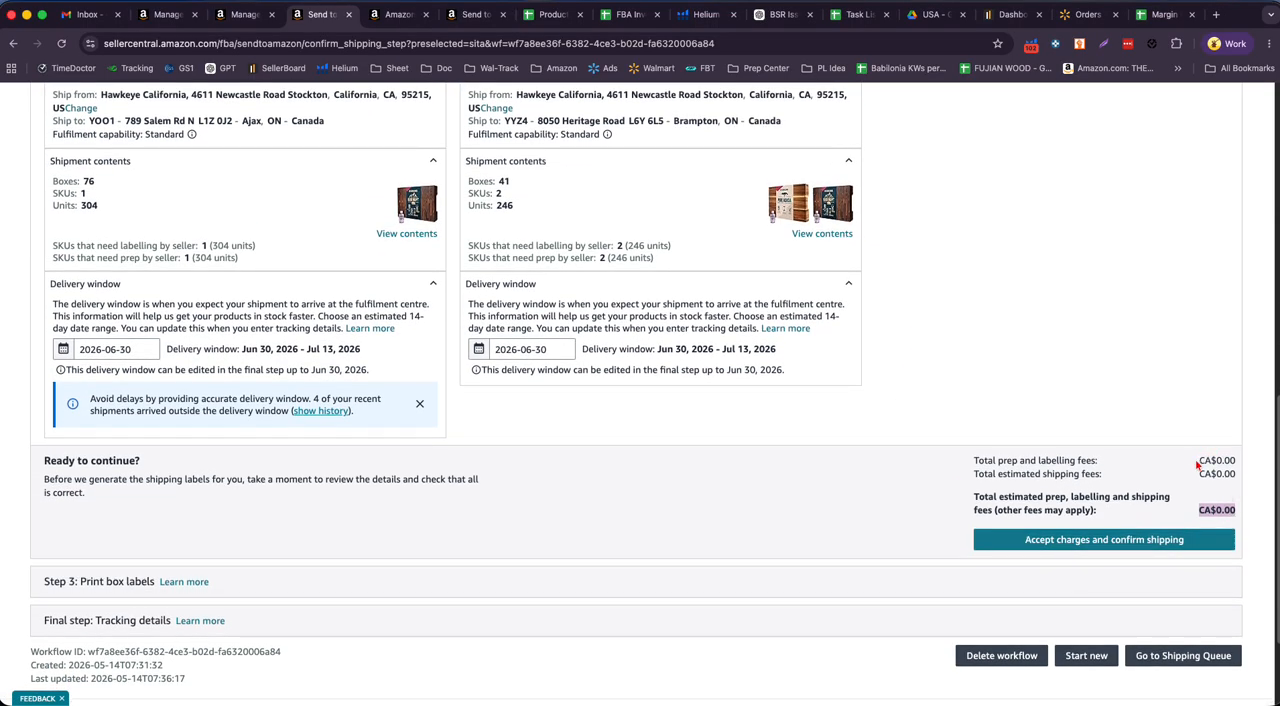
- Check the estimated prep, labelling and shipping fees, accept the charges and confirm shipping
{"action": "left_click_drag", "start_coordinate": [1197, 464], "coordinate": [1225, 482]}
{"action": "left_click", "coordinate": [1150, 478]}
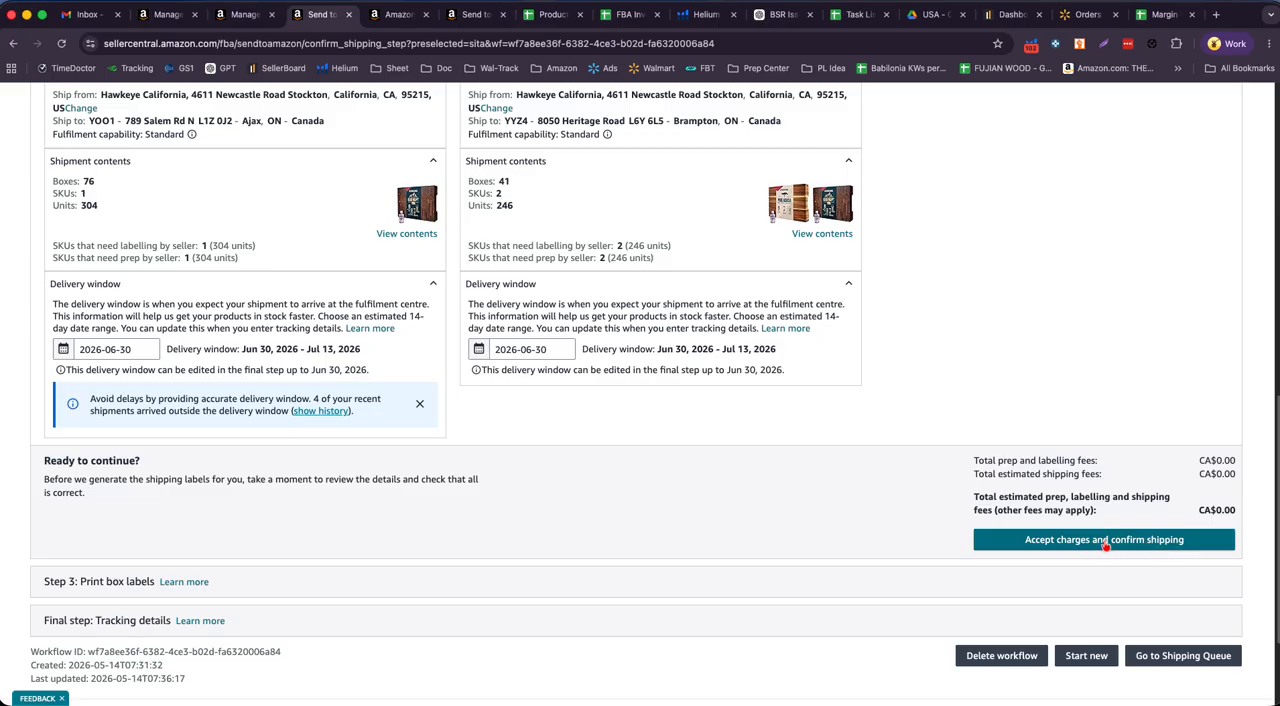
{"action": "left_click", "coordinate": [1106, 541]}
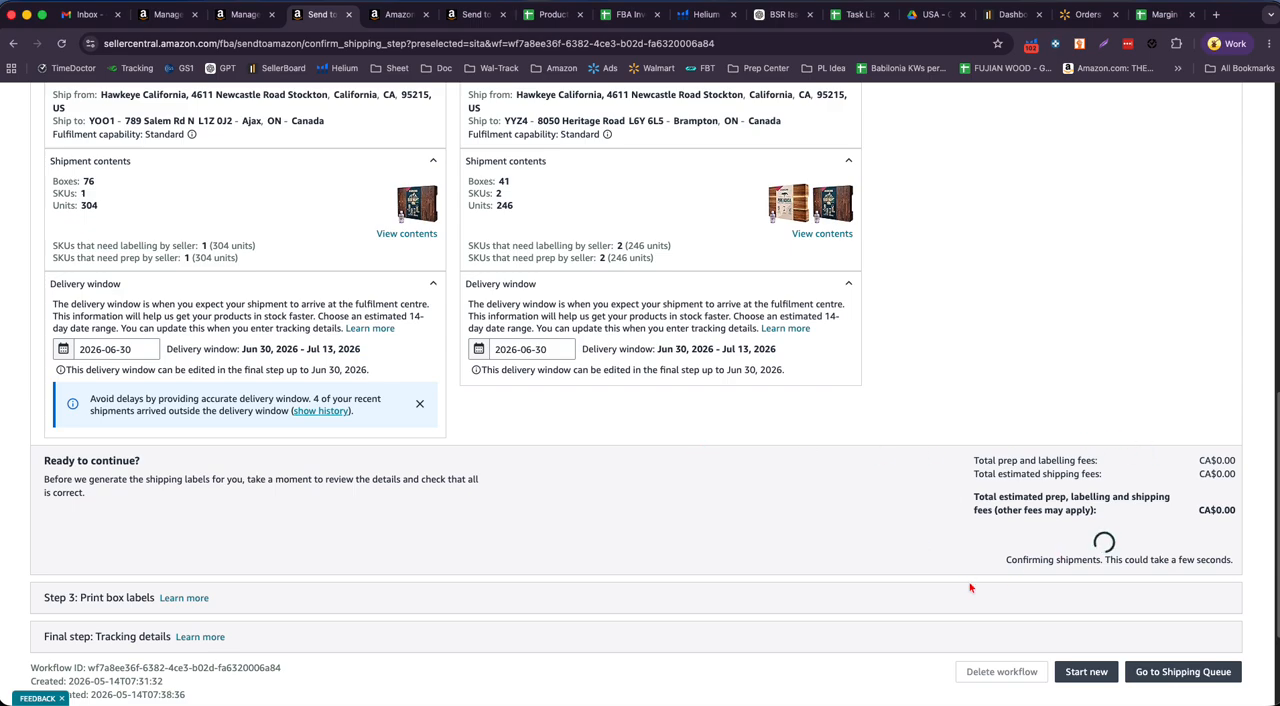
- Examine the ship-to destinations of Shipment #1 and Shipment #2 and the summaries of the confirmed workflow steps
{"action": "scroll", "coordinate": [970, 588], "scroll_direction": "up", "scroll_amount": 3}
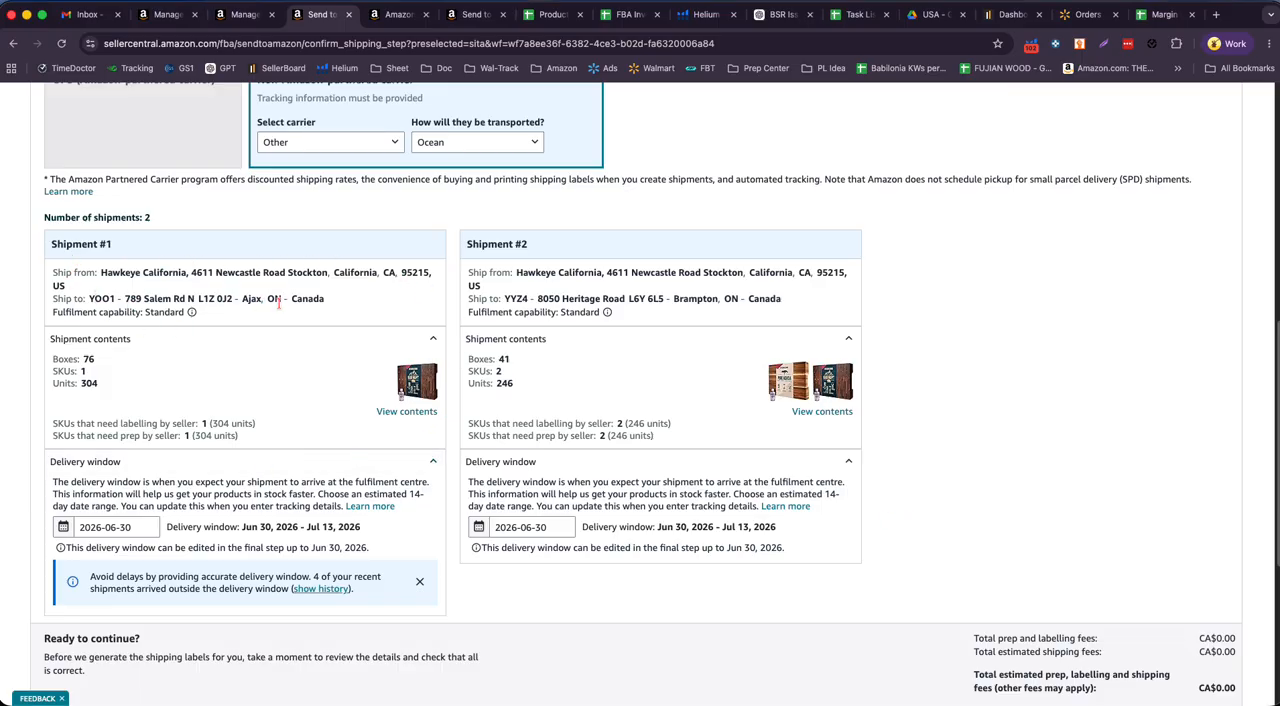
{"action": "left_click_drag", "start_coordinate": [266, 298], "coordinate": [323, 298]}
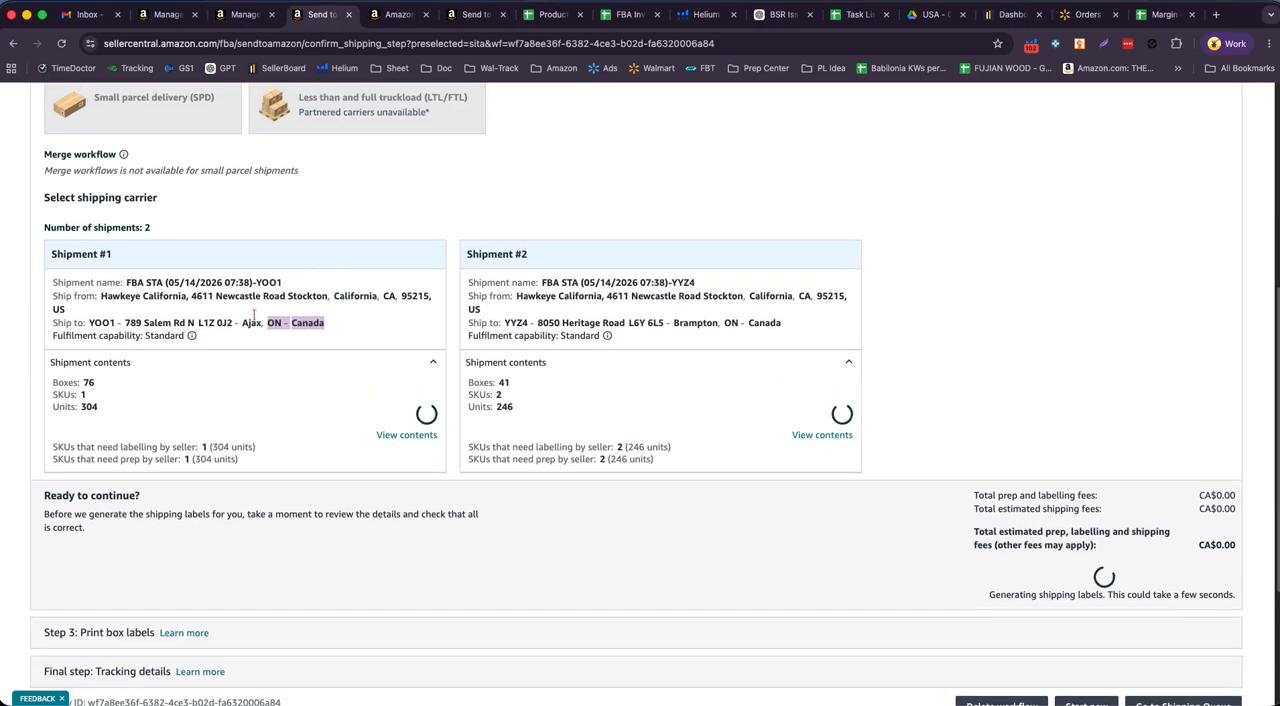
{"action": "left_click_drag", "start_coordinate": [242, 322], "coordinate": [273, 323]}
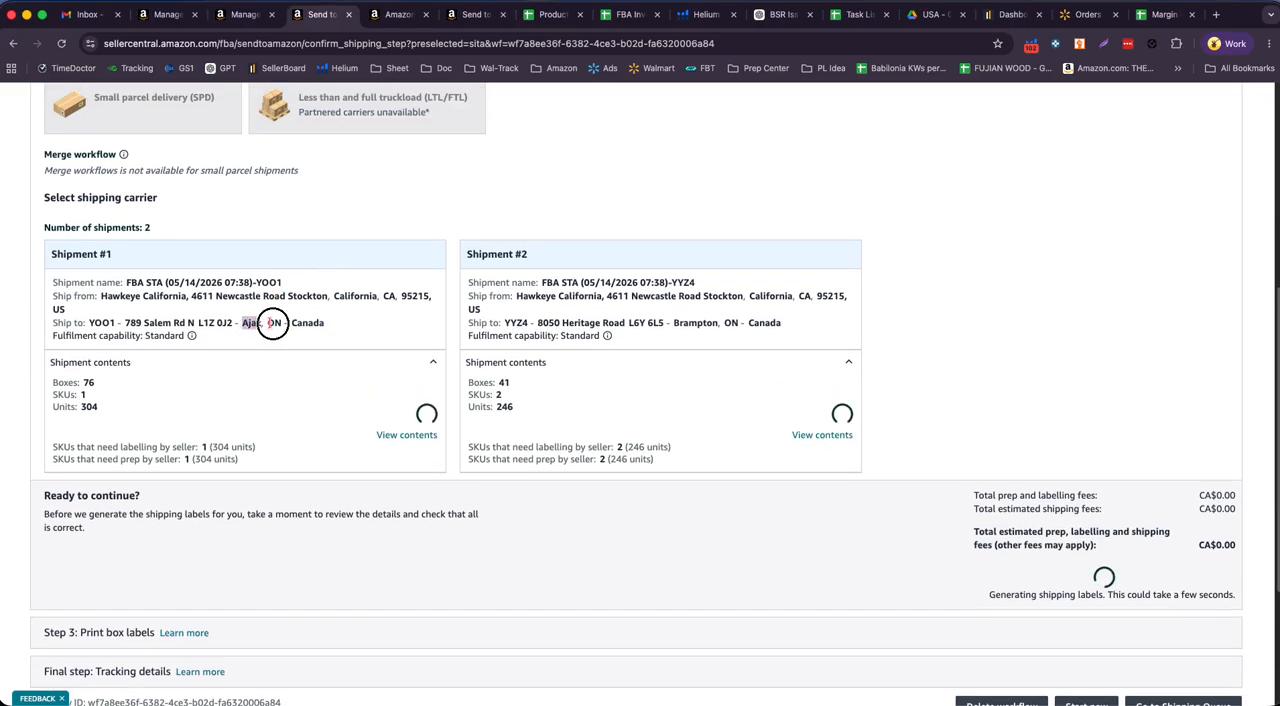
{"action": "left_click", "coordinate": [677, 321]}
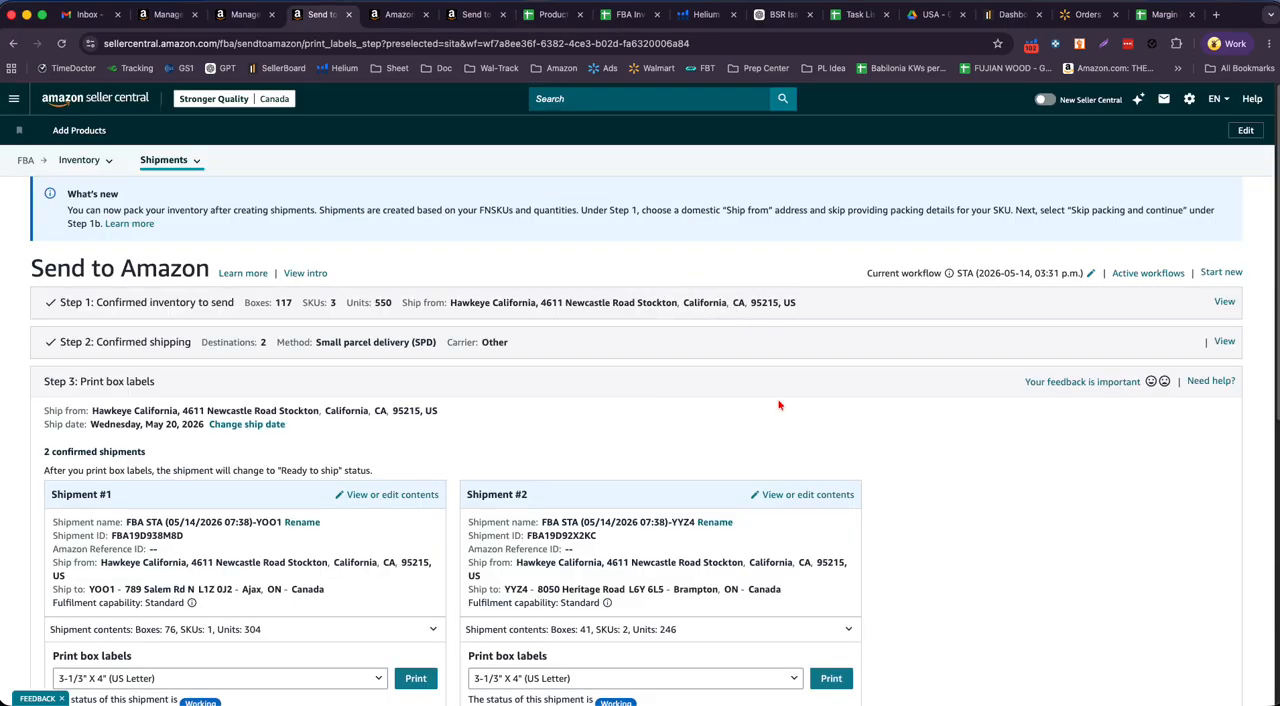
{"action": "scroll", "coordinate": [773, 393], "scroll_direction": "down", "scroll_amount": 5}
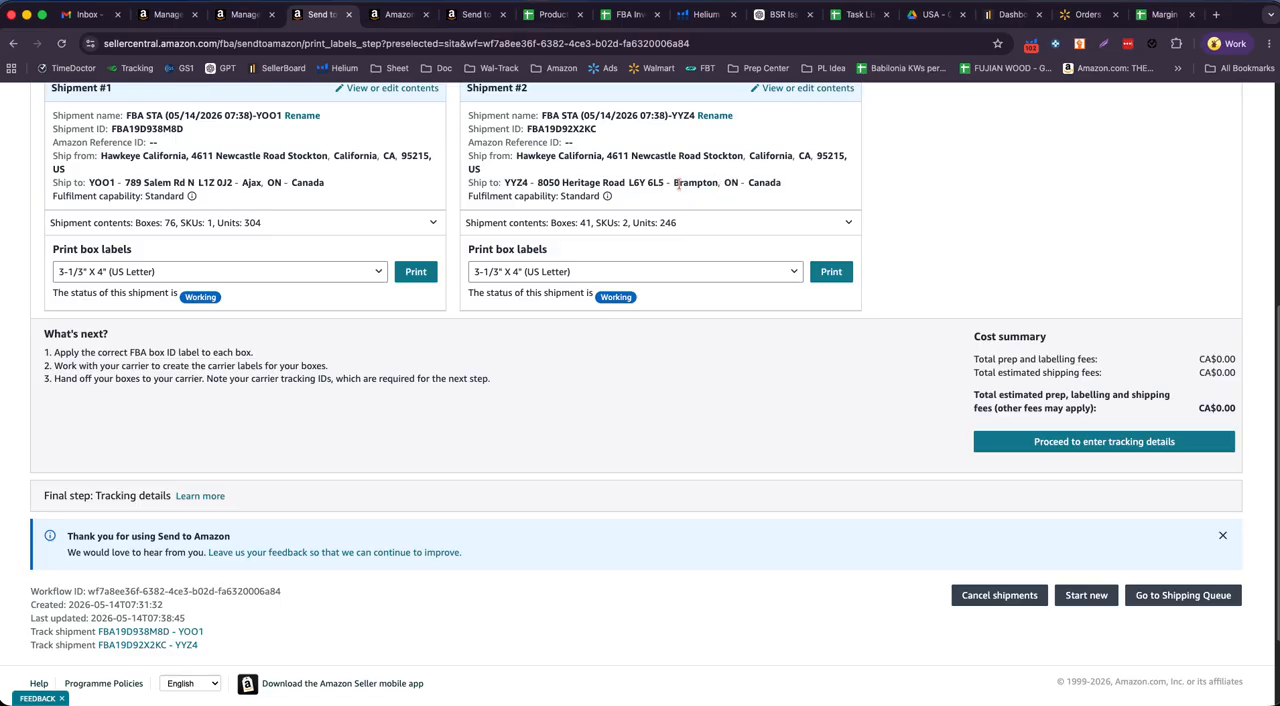
{"action": "left_click_drag", "start_coordinate": [676, 183], "coordinate": [789, 190]}
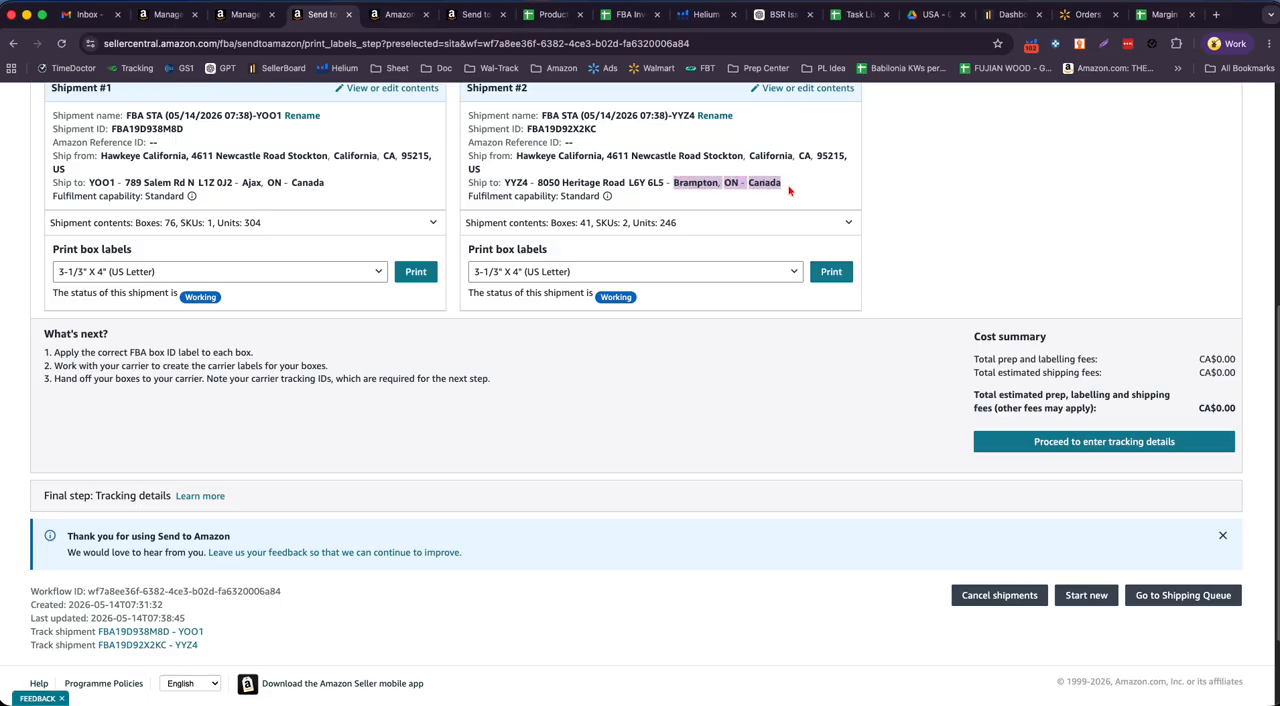
{"action": "scroll", "coordinate": [1111, 276], "scroll_direction": "up", "scroll_amount": 2}
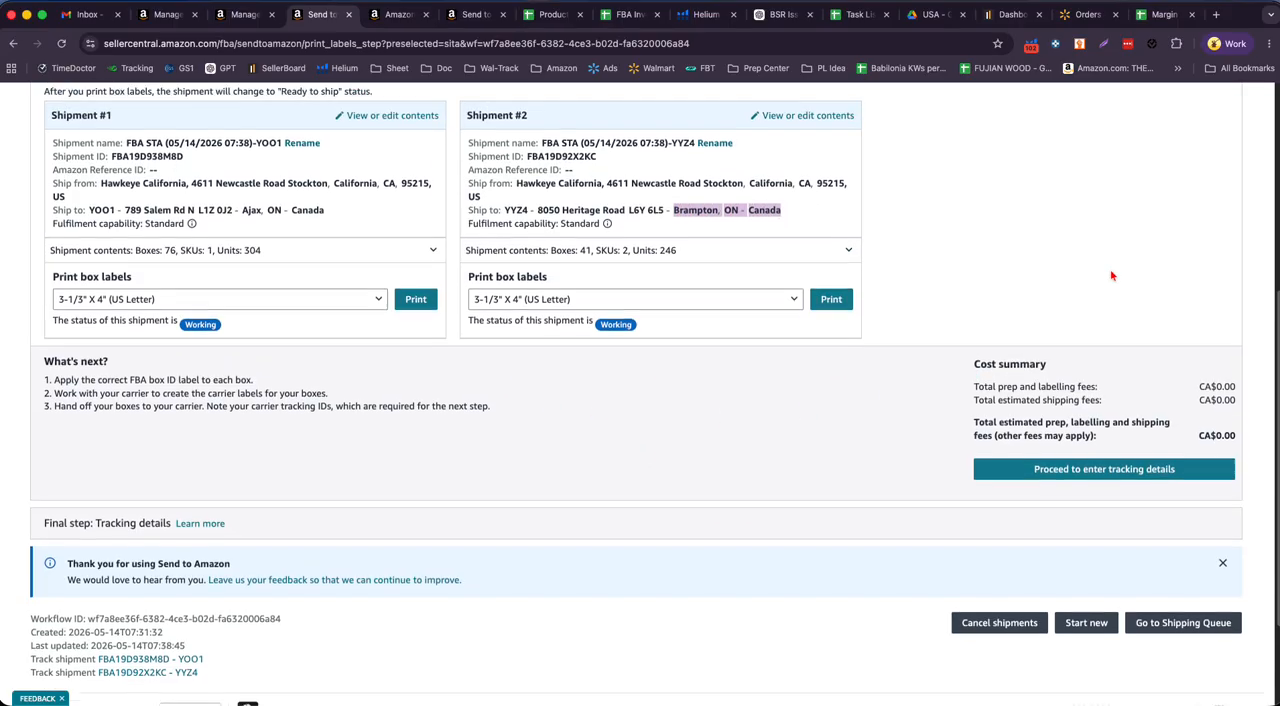
{"action": "scroll", "coordinate": [1111, 276], "scroll_direction": "up", "scroll_amount": 5}
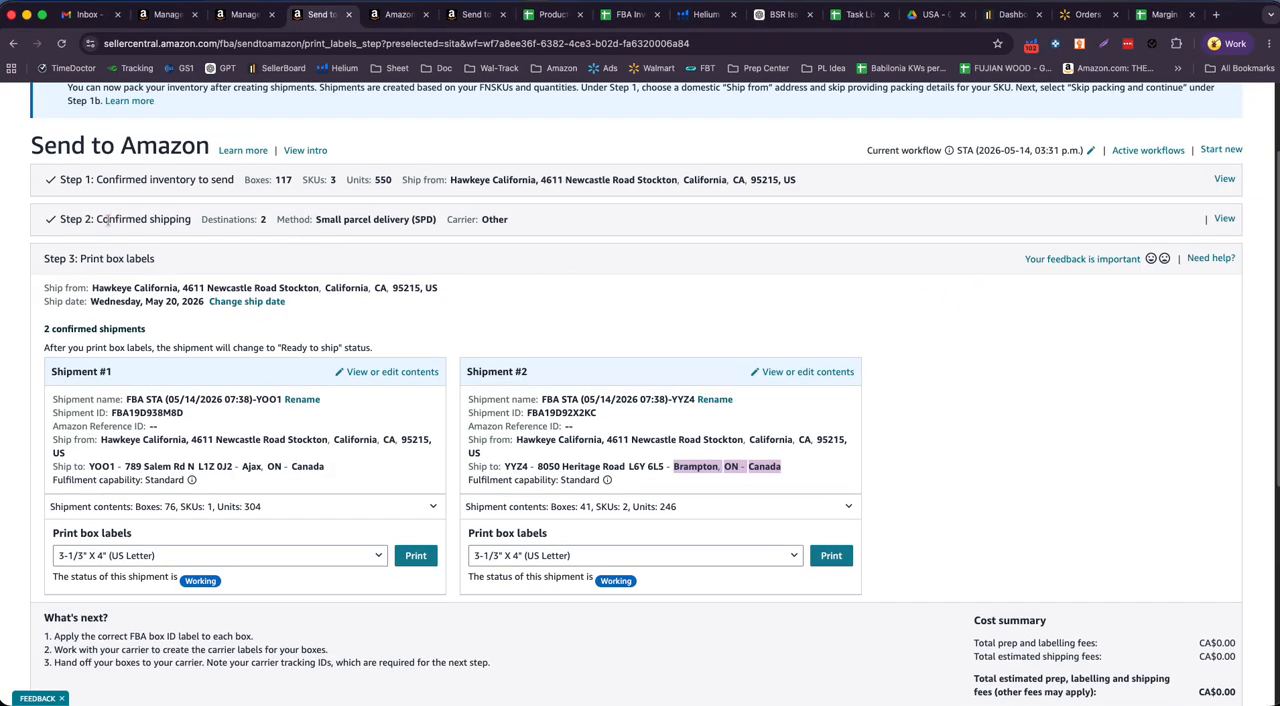
- Set the box label format to Plain Paper for Shipment #1 and Shipment #2 and print the labels of both
{"action": "scroll", "coordinate": [707, 340], "scroll_direction": "down", "scroll_amount": 1}
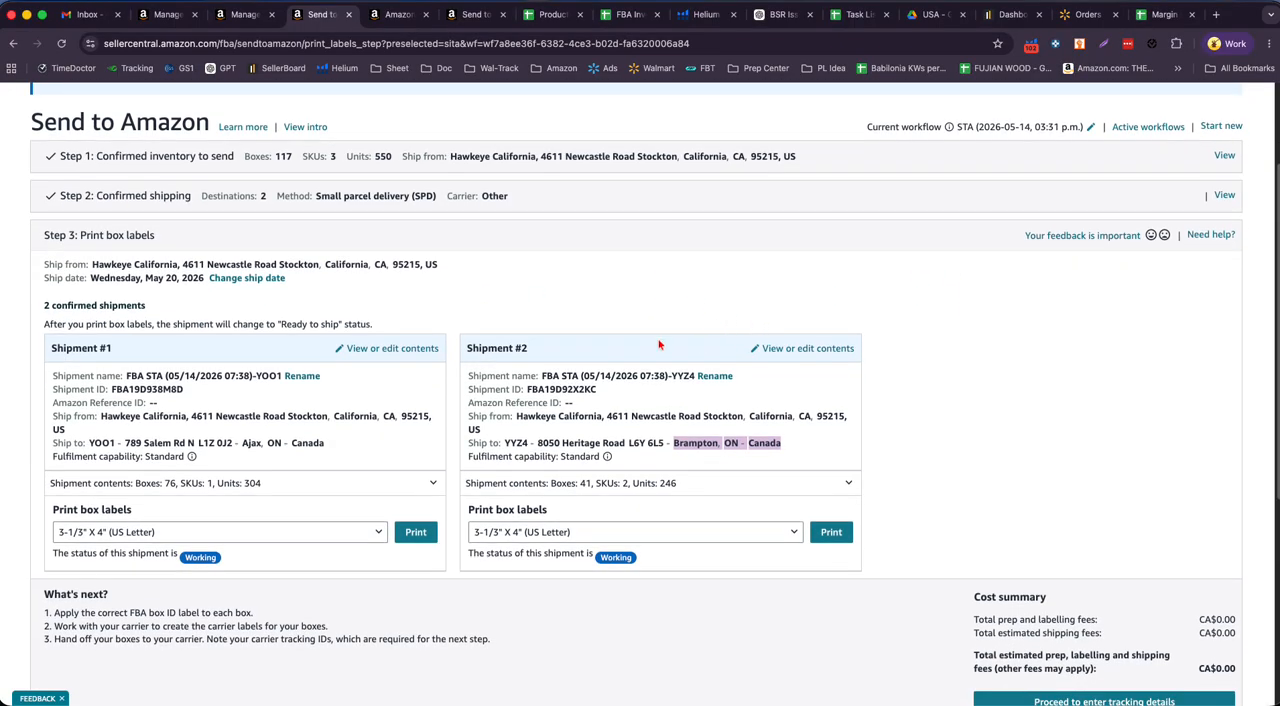
{"action": "scroll", "coordinate": [340, 420], "scroll_direction": "down", "scroll_amount": 3}
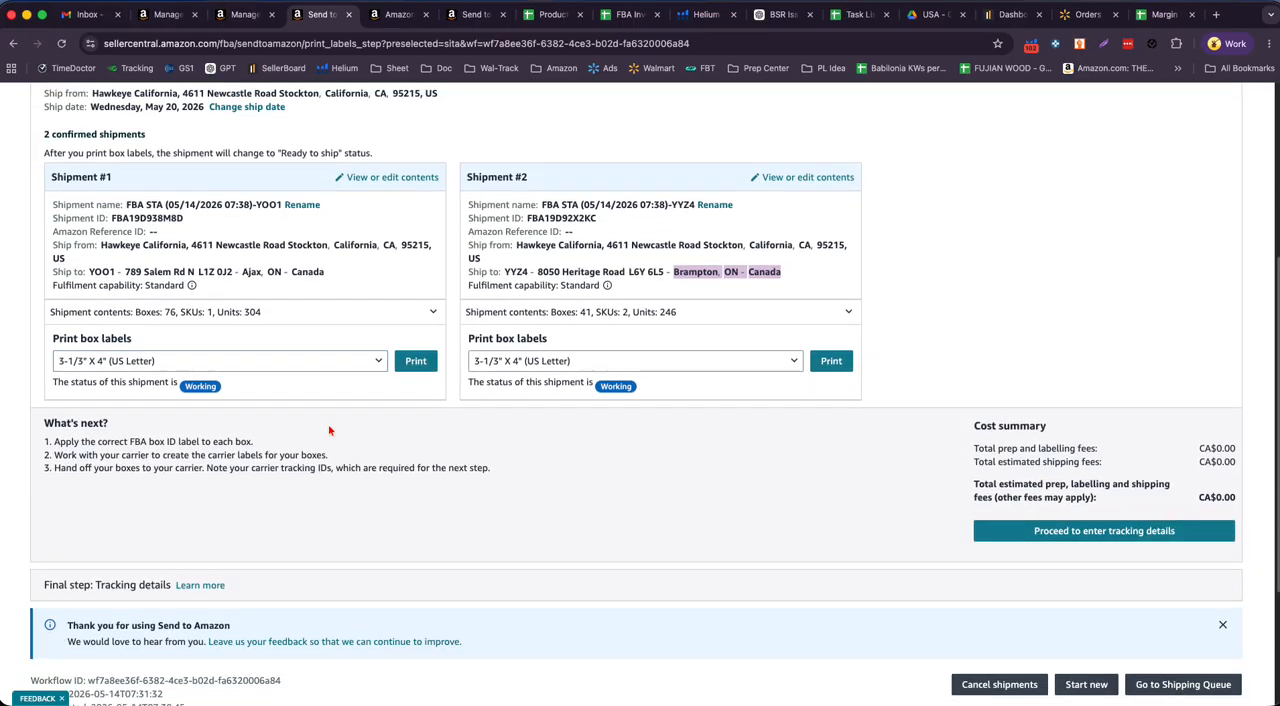
{"action": "left_click", "coordinate": [284, 366]}
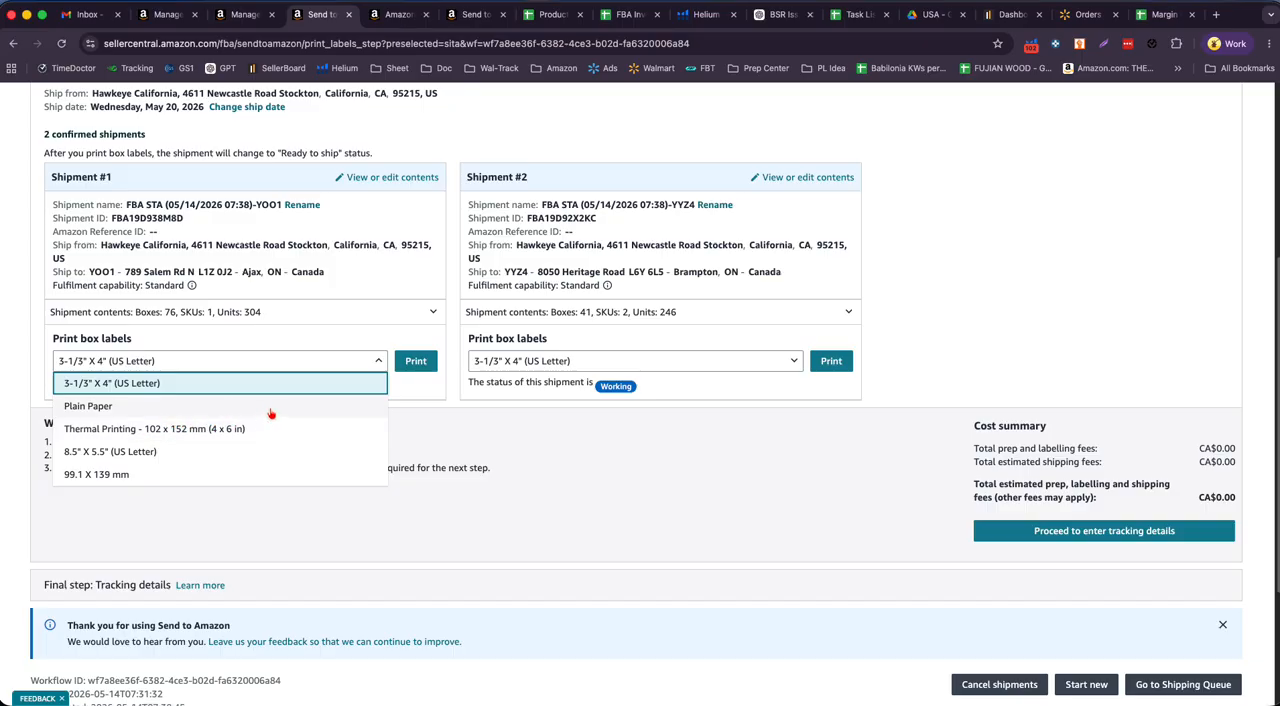
{"action": "left_click", "coordinate": [106, 410]}
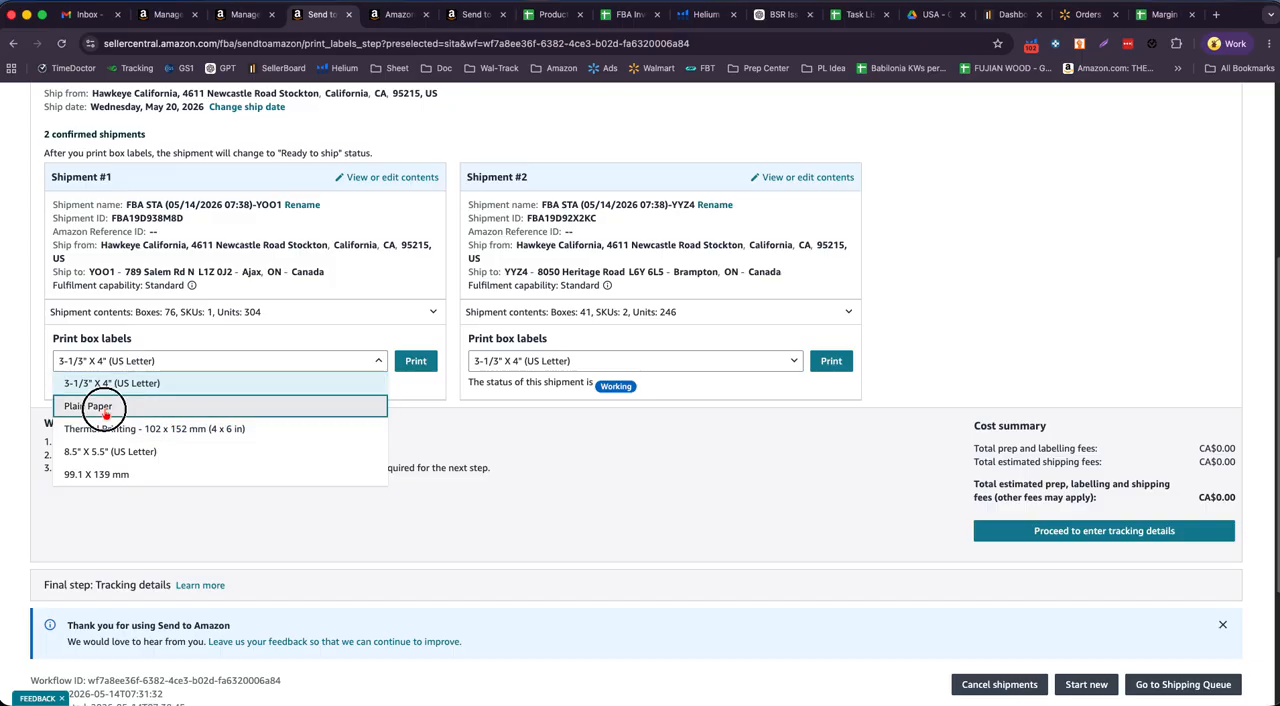
{"action": "left_click", "coordinate": [550, 364]}
{"action": "left_click", "coordinate": [530, 407]}
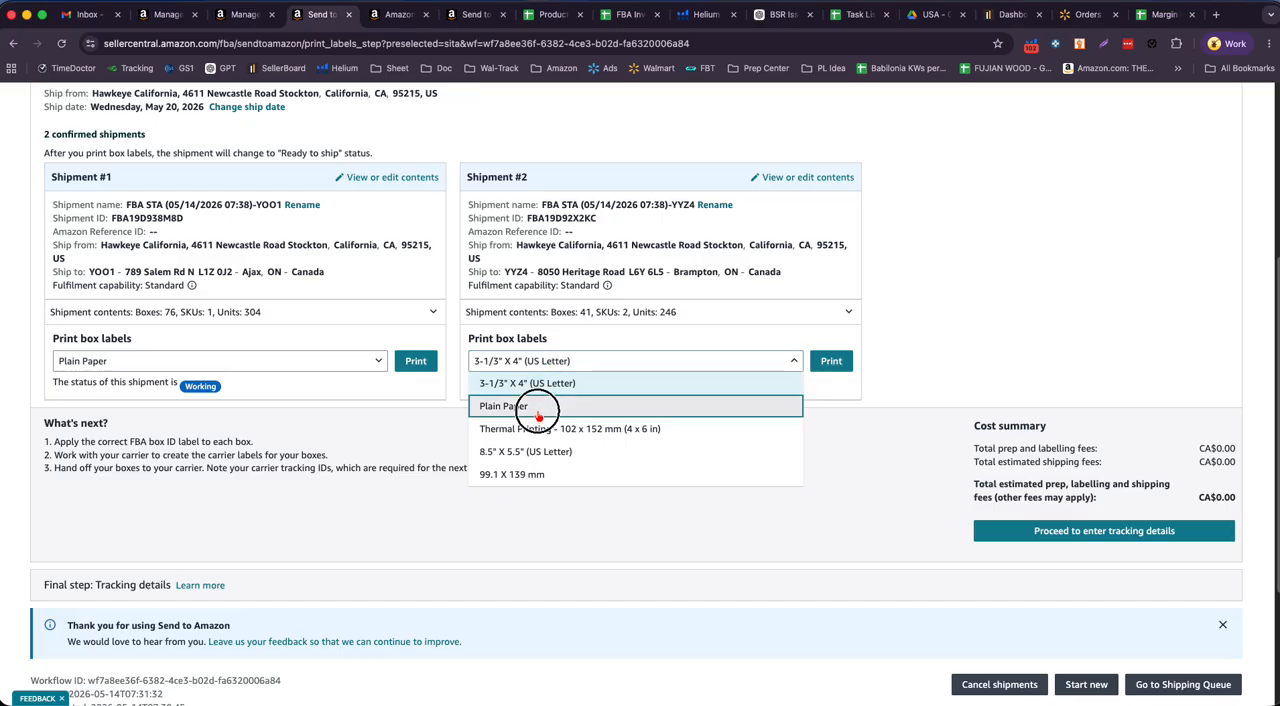
{"action": "left_click", "coordinate": [416, 363]}
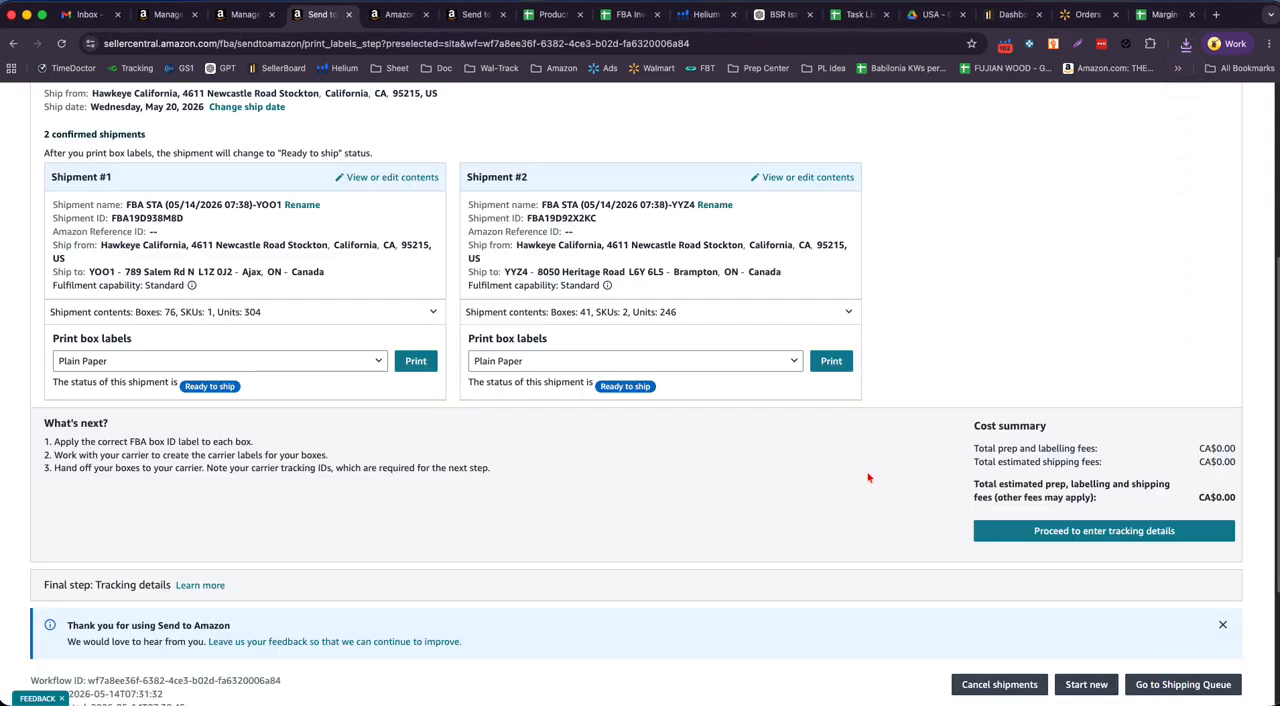
{"action": "scroll", "coordinate": [845, 506], "scroll_direction": "down", "scroll_amount": 1}
{"action": "scroll", "coordinate": [1018, 488], "scroll_direction": "down", "scroll_amount": 1}
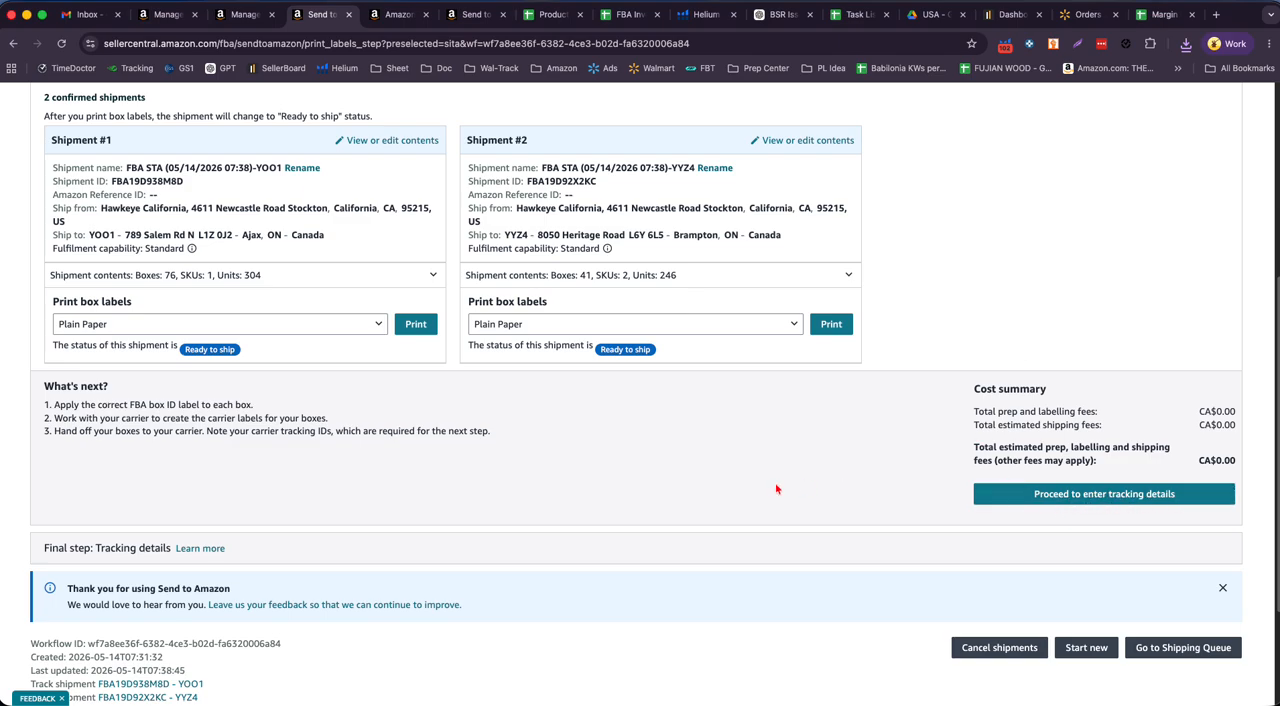
{"action": "scroll", "coordinate": [777, 486], "scroll_direction": "down", "scroll_amount": 3}
{"action": "scroll", "coordinate": [771, 489], "scroll_direction": "up", "scroll_amount": 2}
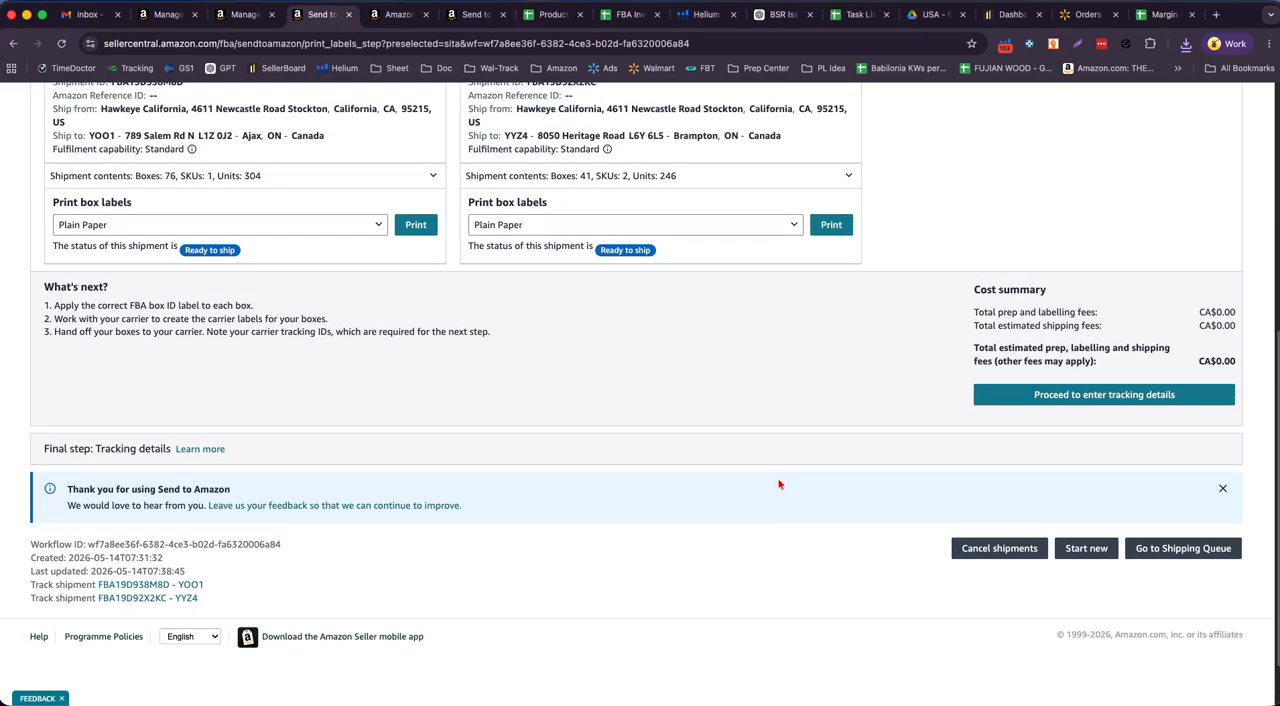
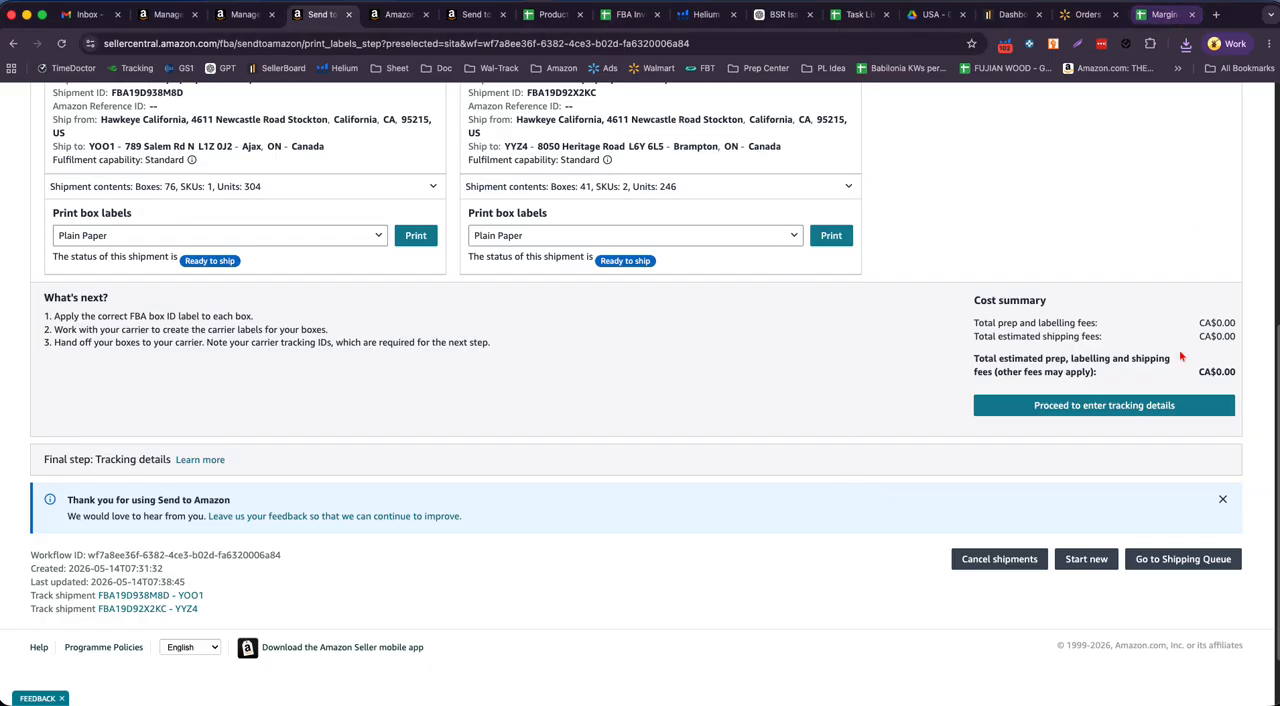
- Check the Downloads folder for the box label PDFs of both Canada shipments
{"action": "left_click", "coordinate": [1176, 676]}
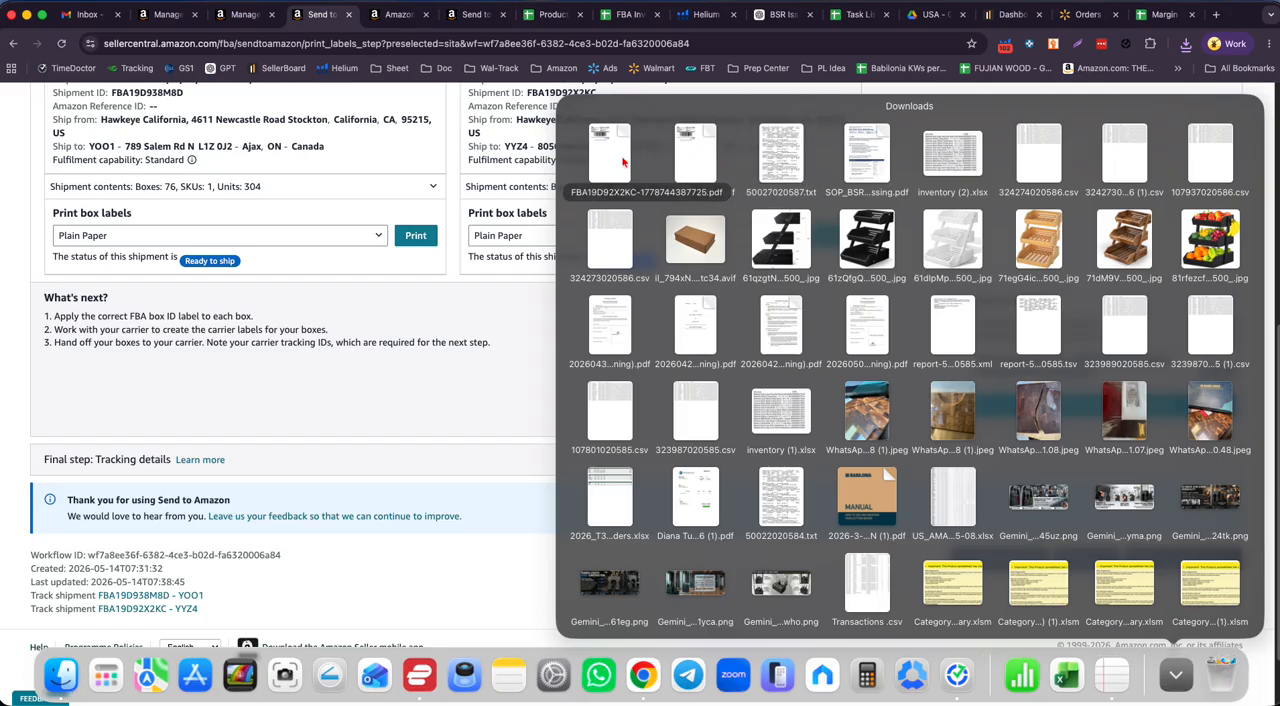
{"action": "left_click", "coordinate": [548, 190]}
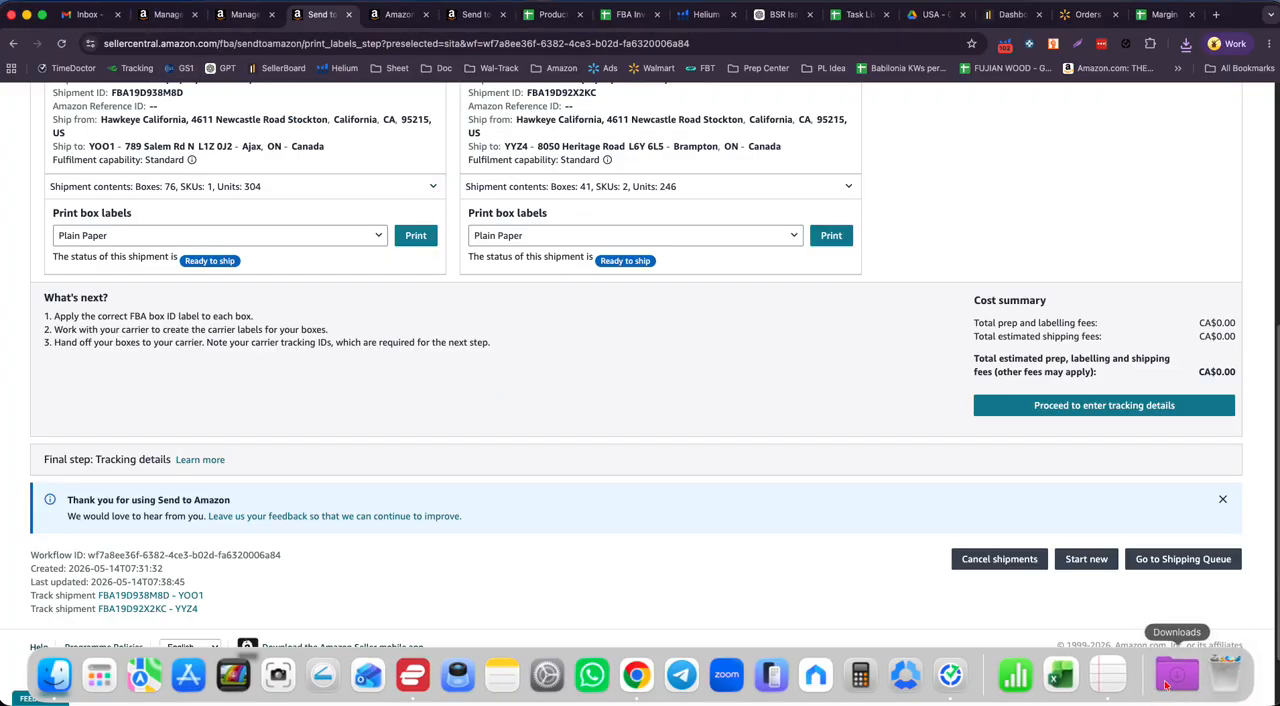
{"action": "left_click", "coordinate": [1174, 678]}
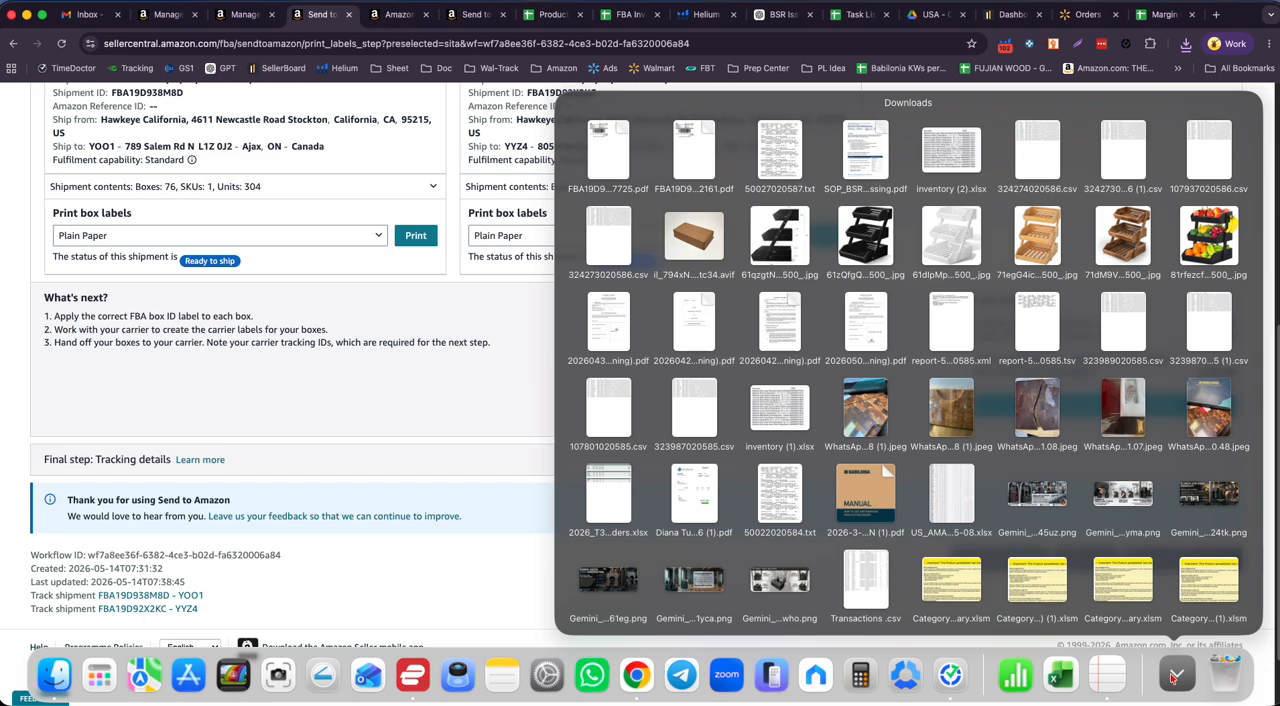
{"action": "left_click", "coordinate": [368, 436]}
- Switch to the Australia Send to Amazon workflow and review the packing details, boxes and units of its confirmed SKUs
{"action": "left_click", "coordinate": [468, 14]}
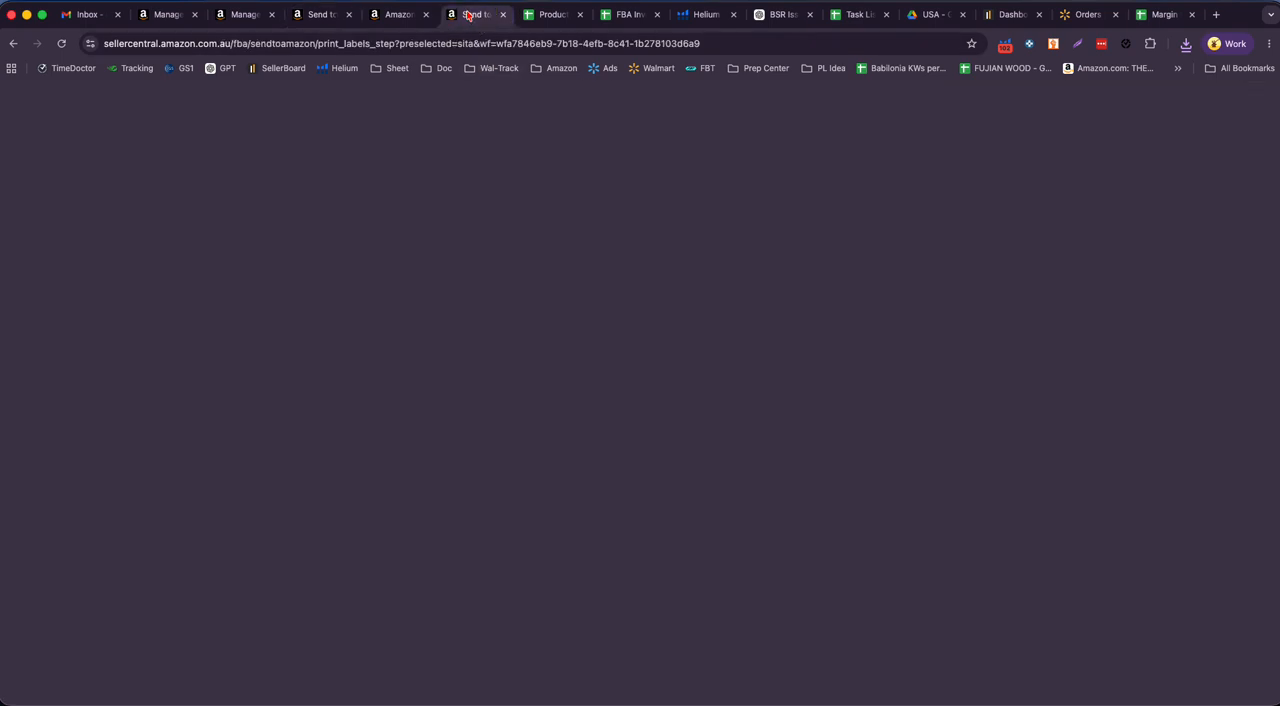
{"action": "scroll", "coordinate": [457, 417], "scroll_direction": "down", "scroll_amount": 5}
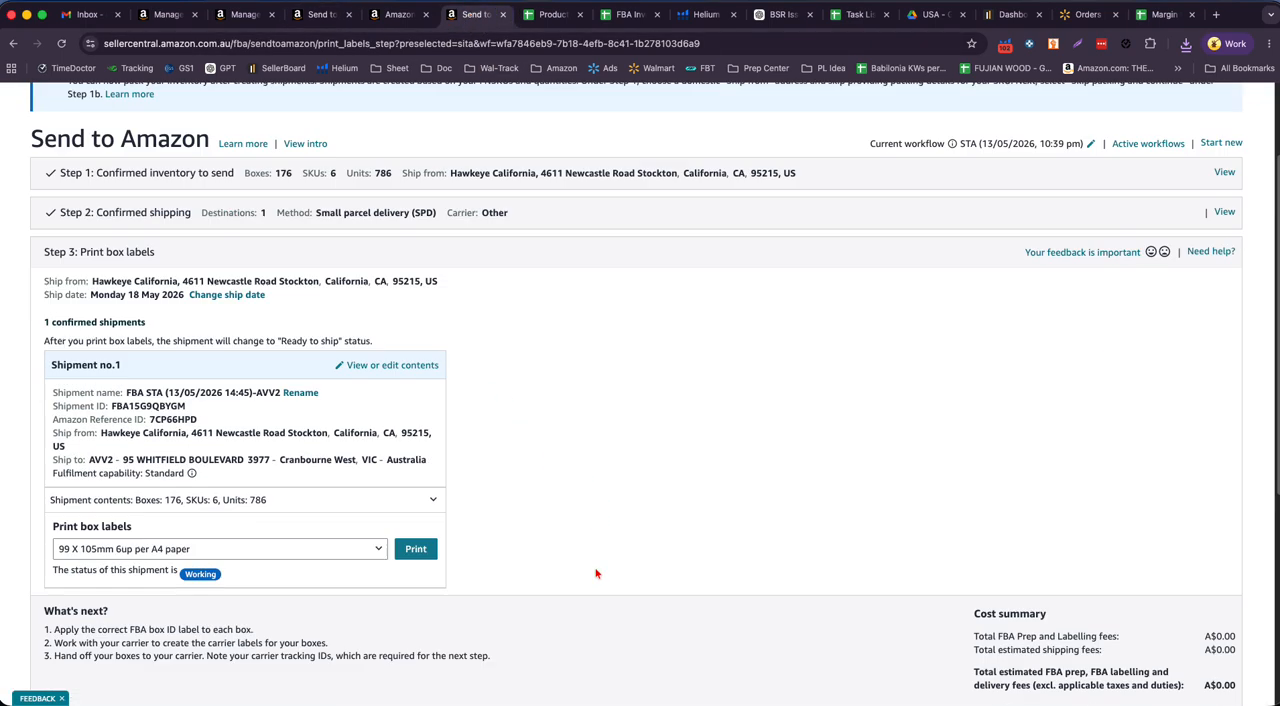
{"action": "scroll", "coordinate": [531, 420], "scroll_direction": "up", "scroll_amount": 5}
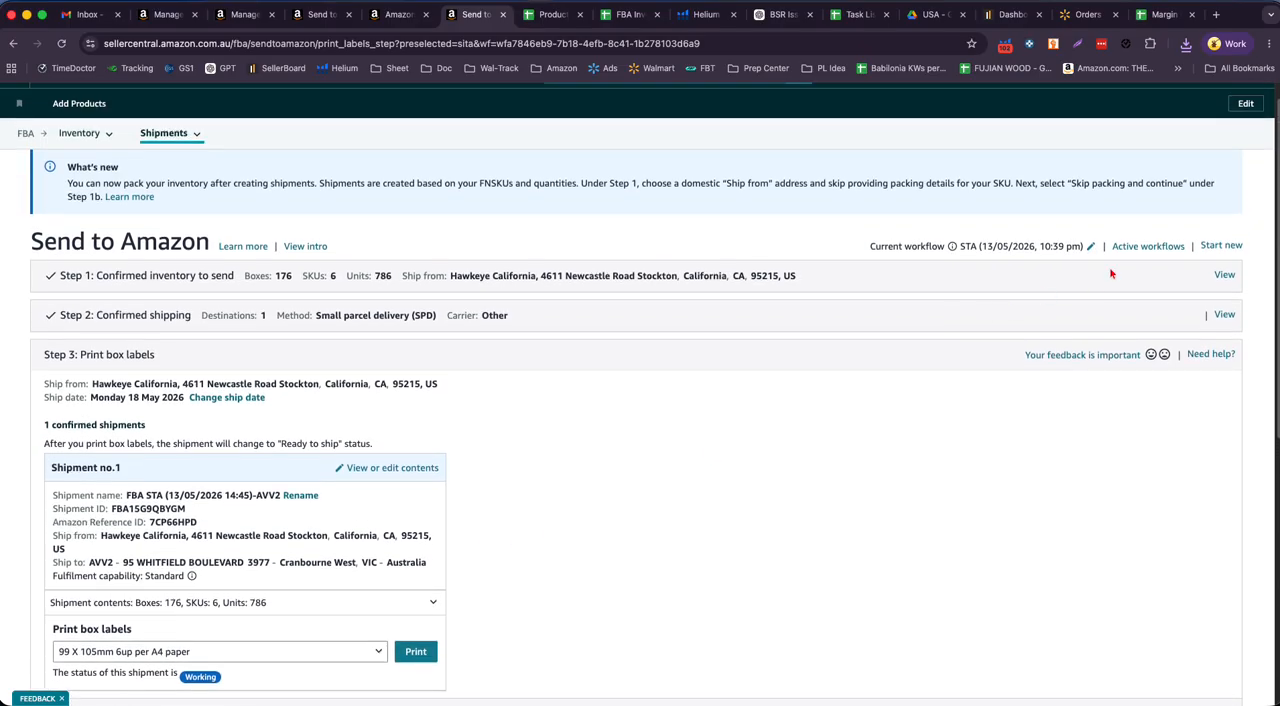
{"action": "left_click", "coordinate": [1224, 275]}
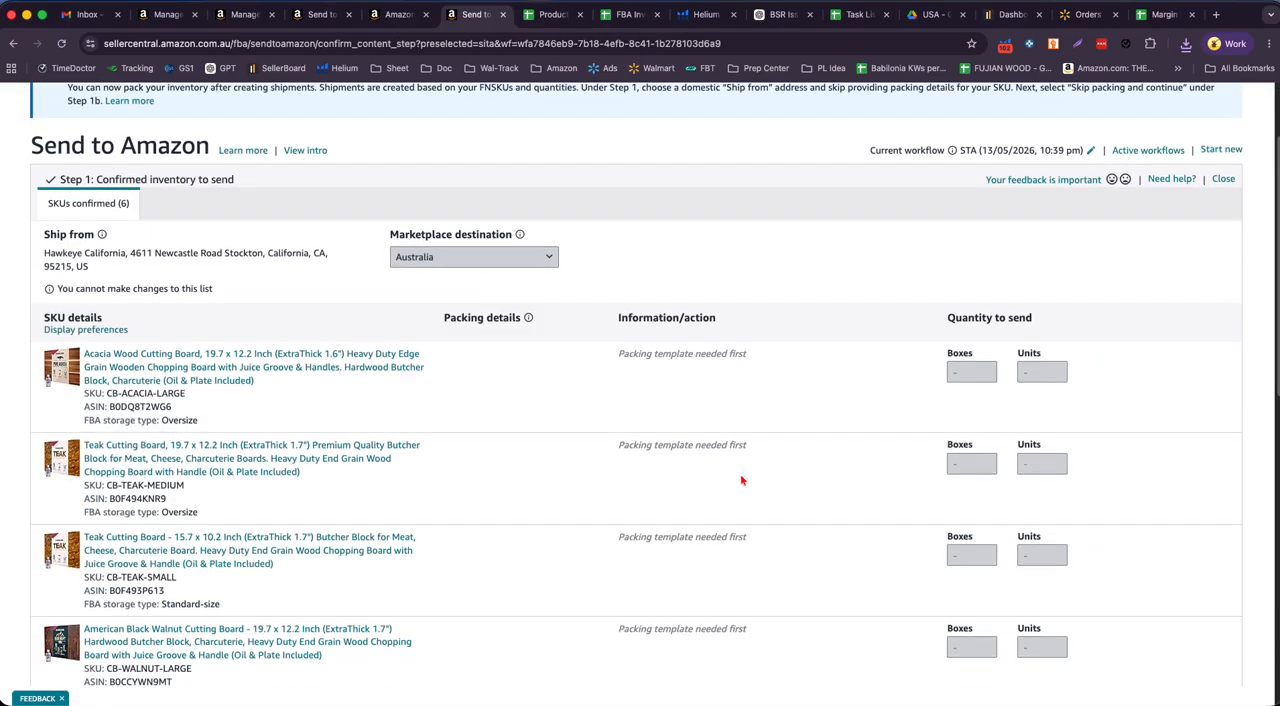
{"action": "scroll", "coordinate": [760, 450], "scroll_direction": "down", "scroll_amount": 3}
{"action": "scroll", "coordinate": [805, 465], "scroll_direction": "up", "scroll_amount": 1}
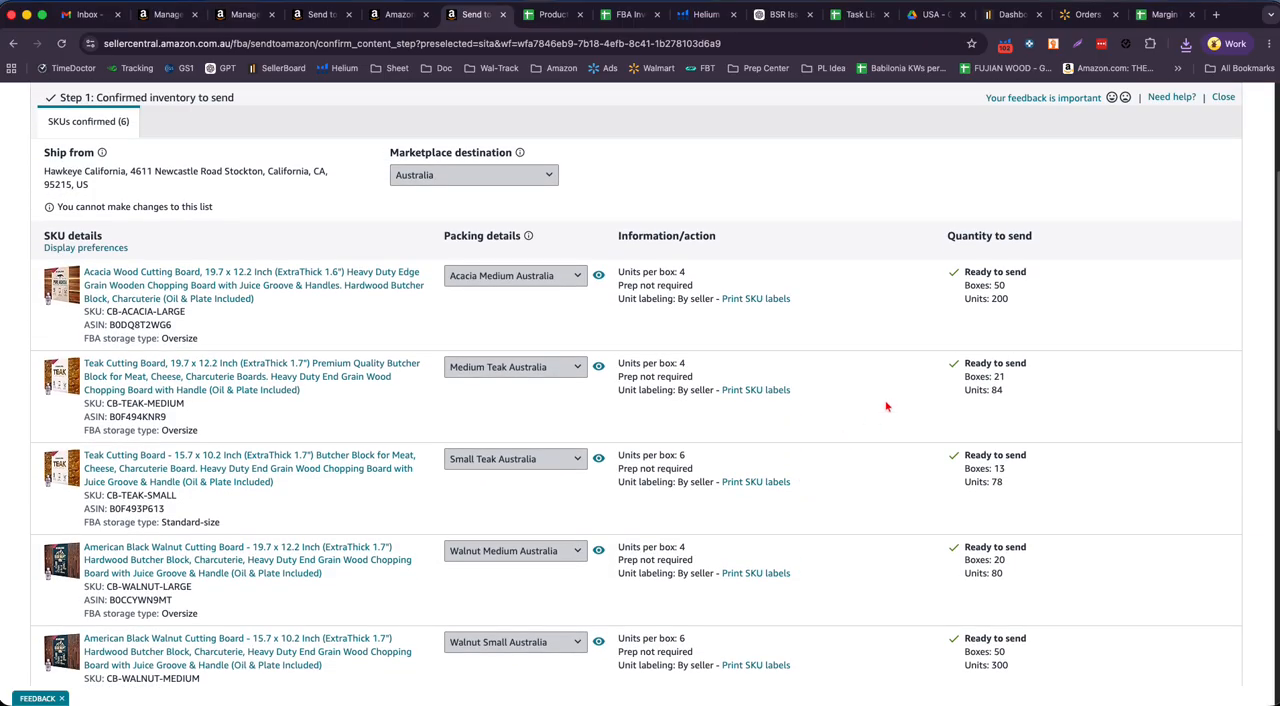
{"action": "scroll", "coordinate": [914, 251], "scroll_direction": "down", "scroll_amount": 5}
{"action": "scroll", "coordinate": [1037, 290], "scroll_direction": "up", "scroll_amount": 5}
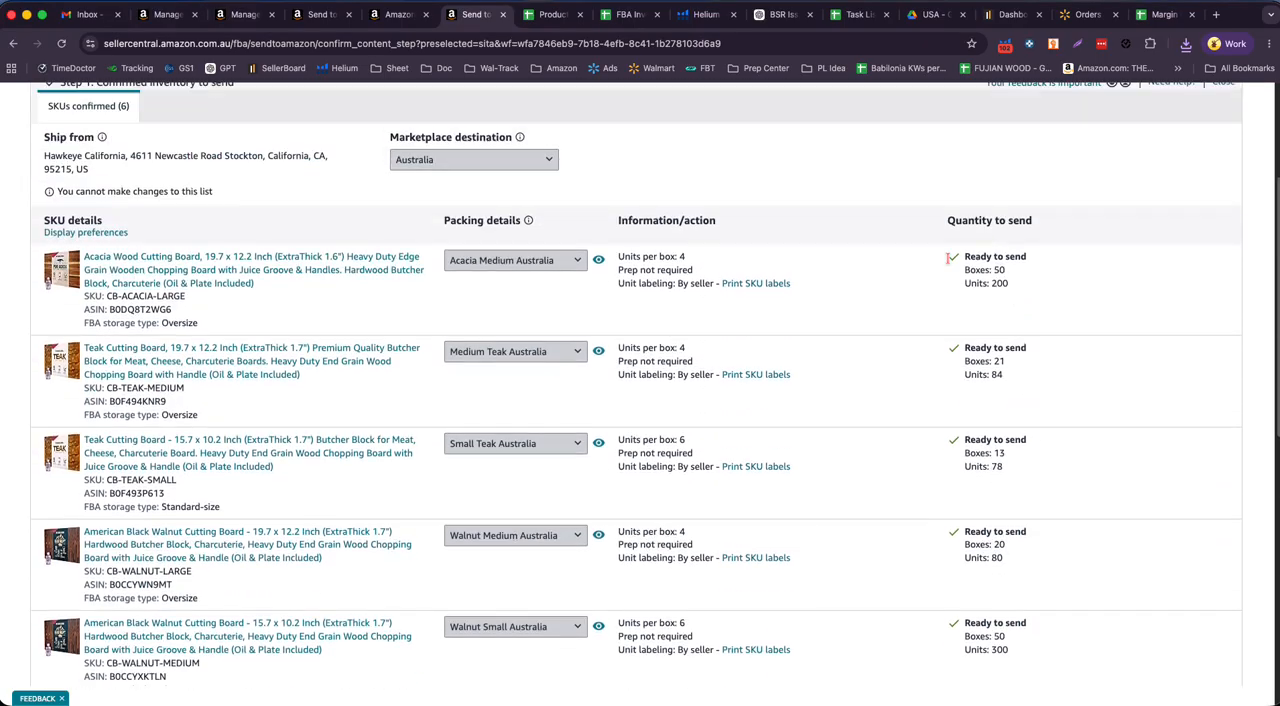
{"action": "scroll", "coordinate": [763, 354], "scroll_direction": "down", "scroll_amount": 8}
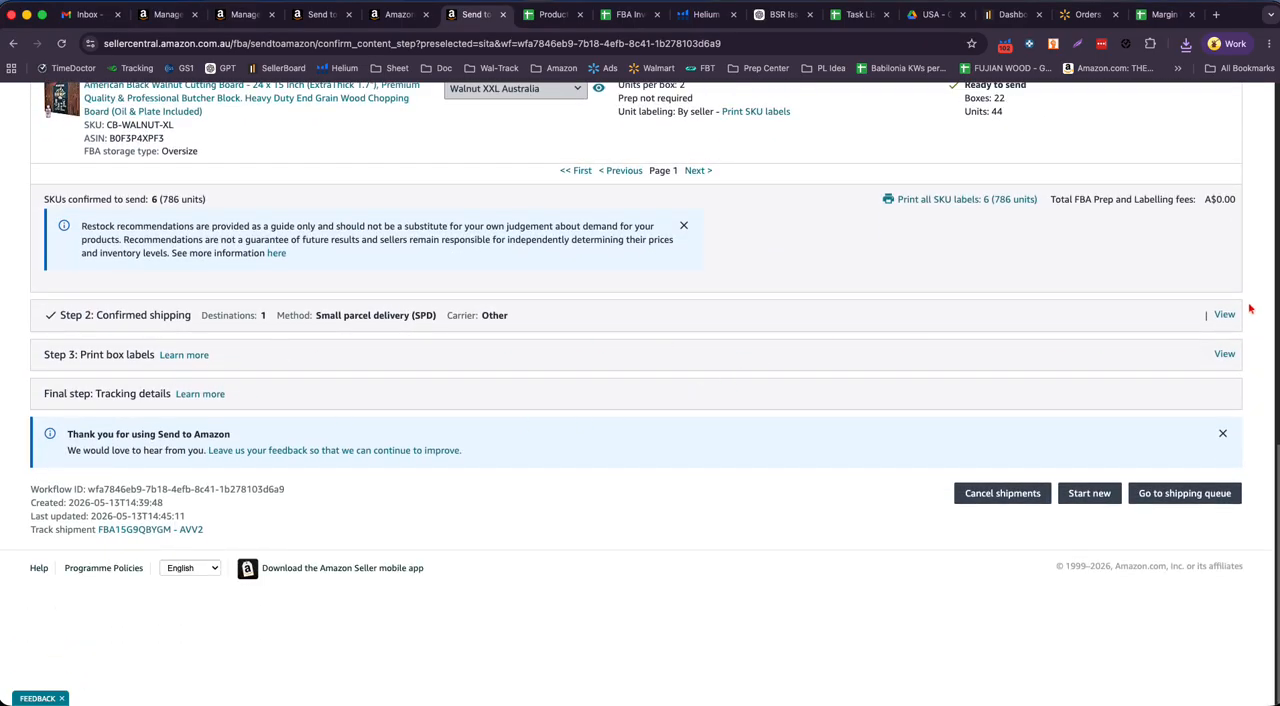
- Review the confirmed shipping details, destination, contents and fees of the Australia shipment
{"action": "left_click", "coordinate": [1224, 315]}
{"action": "scroll", "coordinate": [465, 473], "scroll_direction": "down", "scroll_amount": 3}
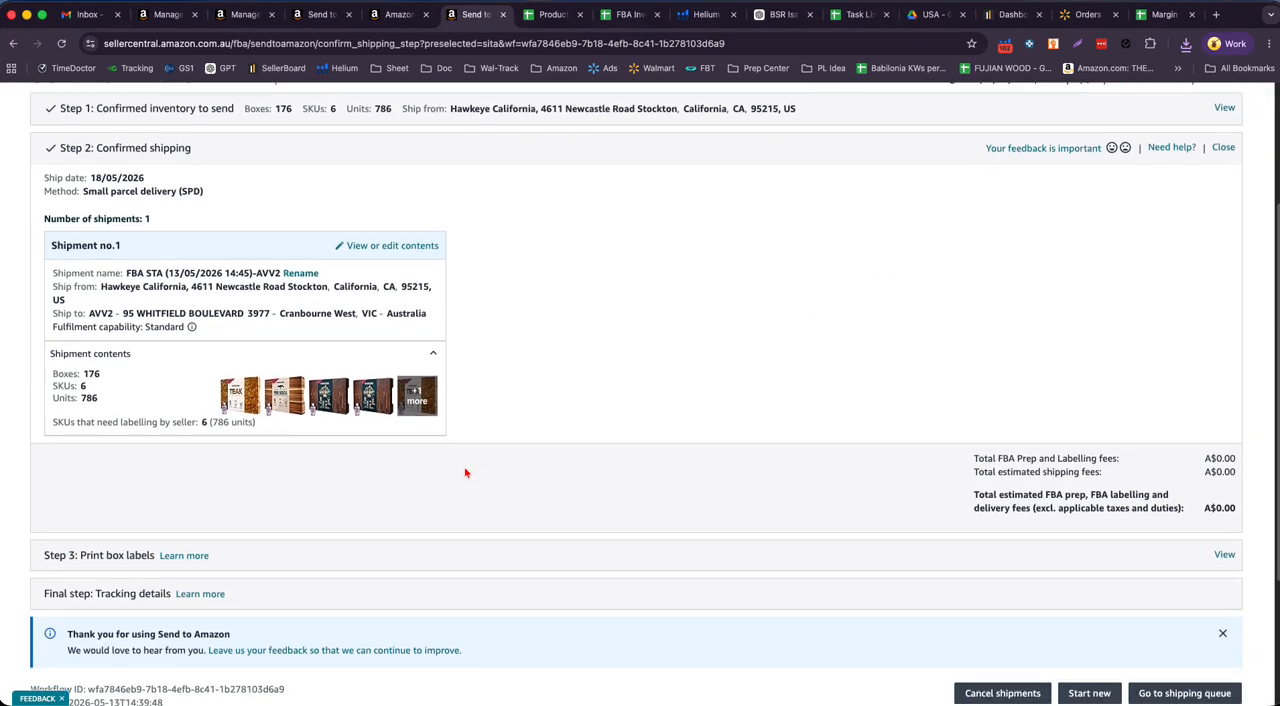
{"action": "scroll", "coordinate": [465, 473], "scroll_direction": "down", "scroll_amount": 3}
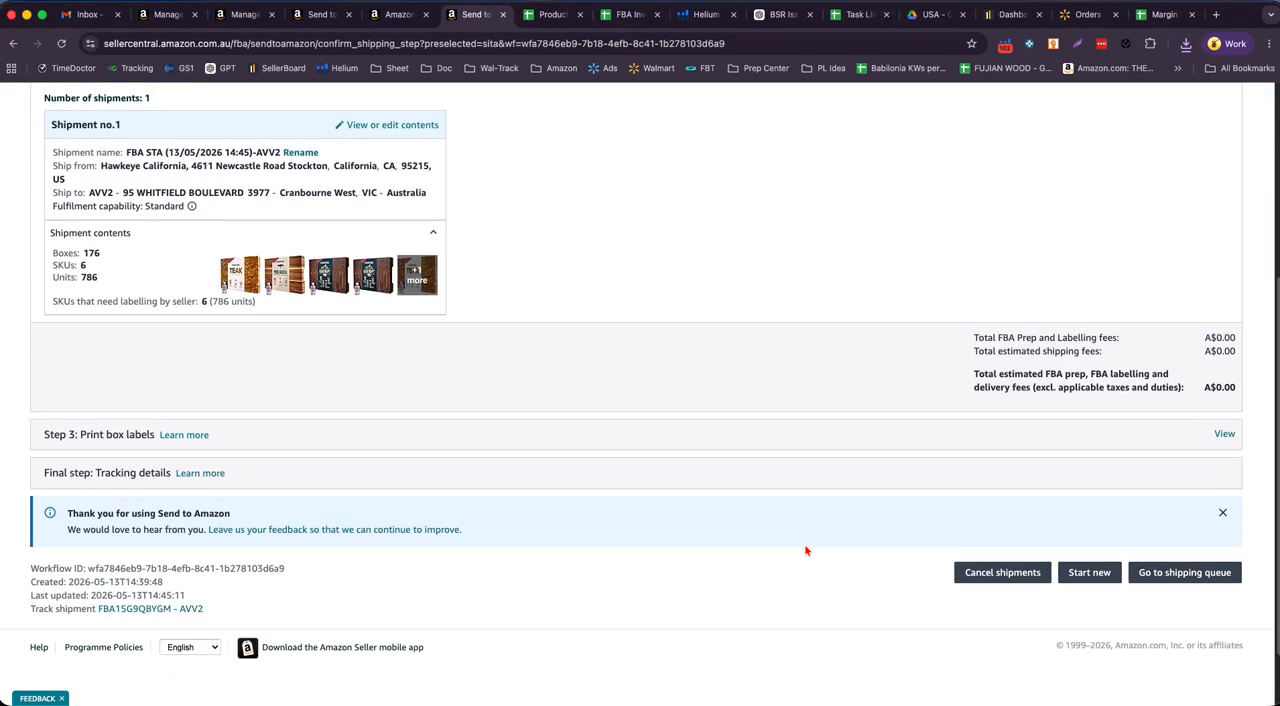
- Set the Australia shipment's box label format to One label per A4 paper and print the labels
{"action": "left_click", "coordinate": [1224, 360]}
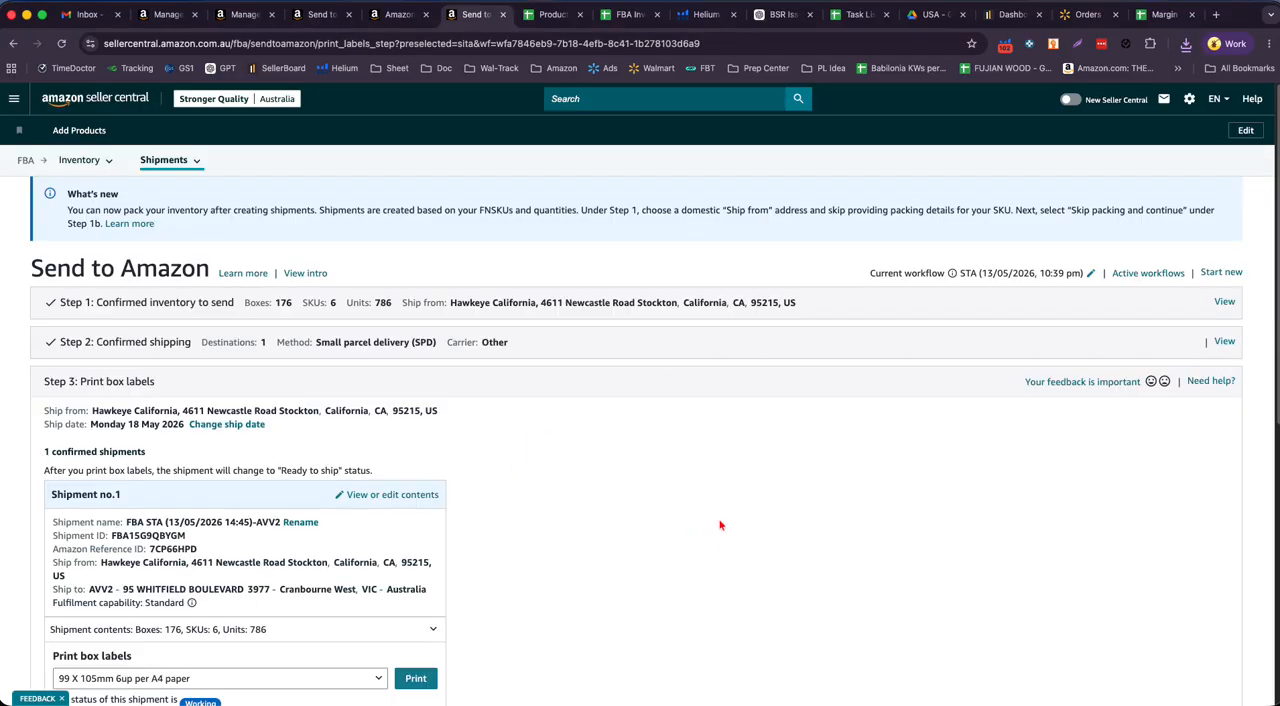
{"action": "scroll", "coordinate": [720, 525], "scroll_direction": "down", "scroll_amount": 2}
{"action": "left_click", "coordinate": [232, 478]}
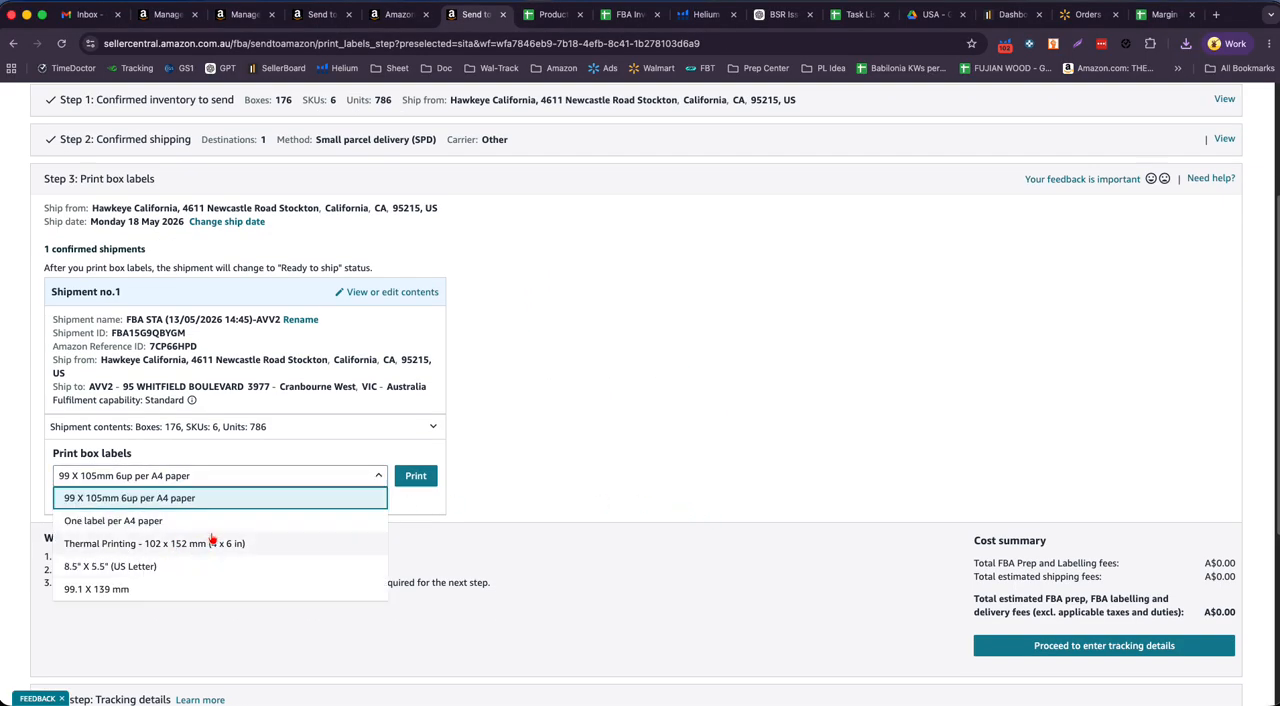
{"action": "scroll", "coordinate": [214, 530], "scroll_direction": "down", "scroll_amount": 1}
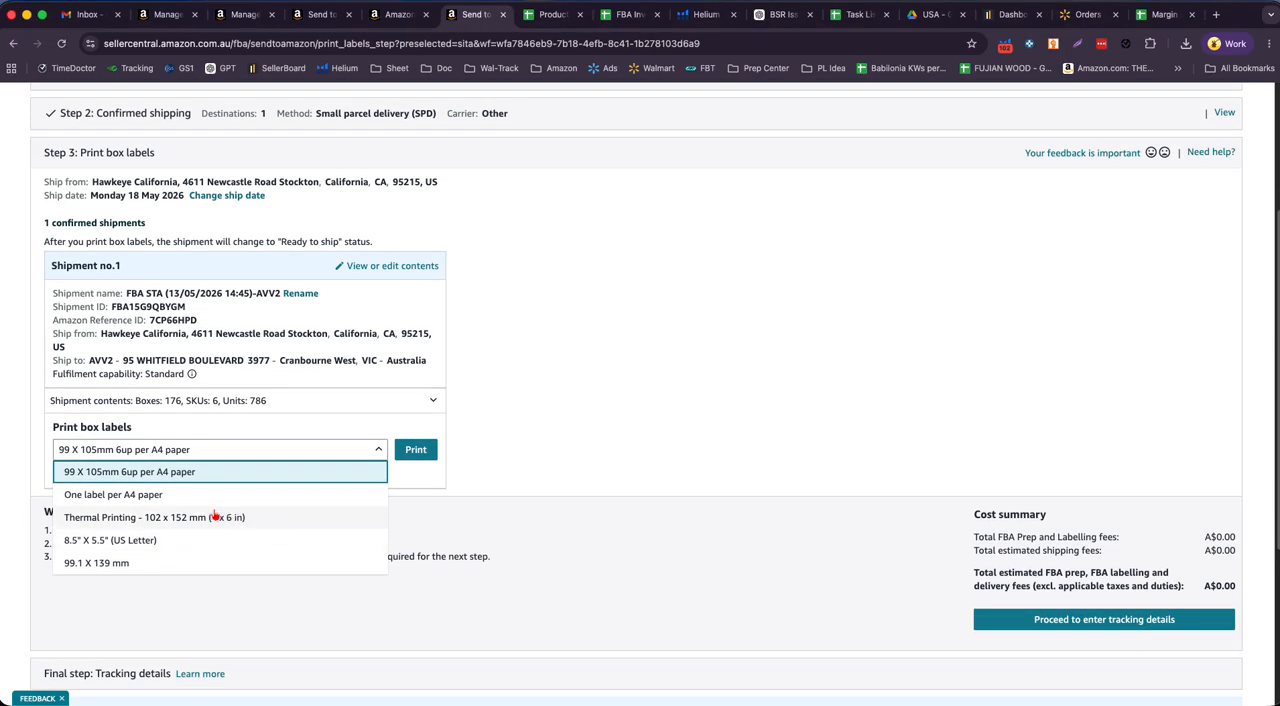
{"action": "left_click", "coordinate": [168, 495]}
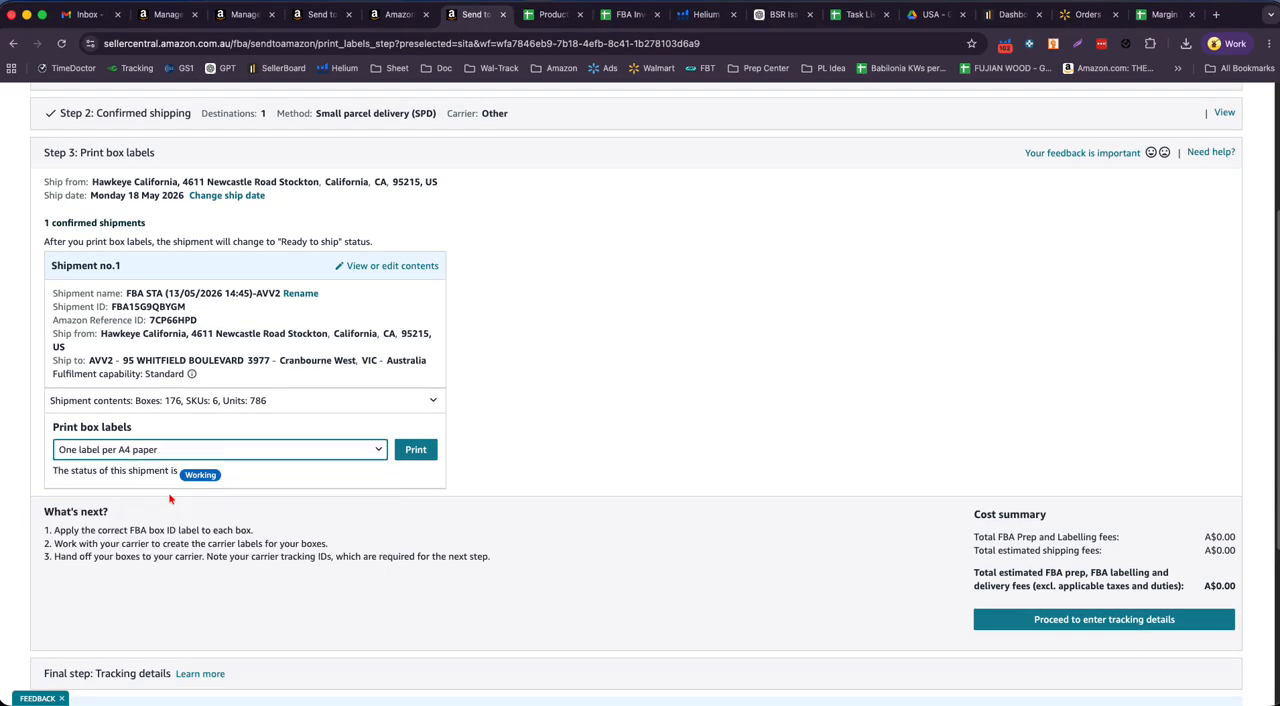
{"action": "left_click", "coordinate": [415, 450]}
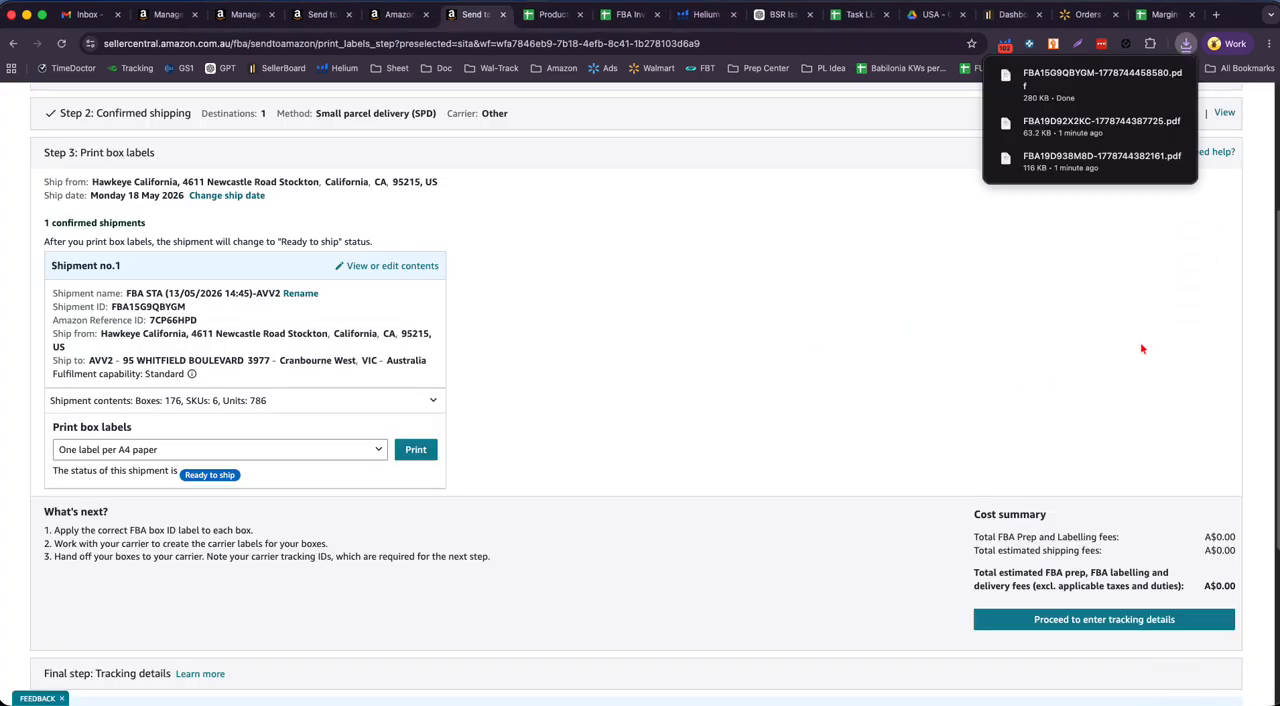
- Check the Downloads folder for the label PDFs of the Australia and Canada shipments
{"action": "scroll", "coordinate": [771, 629], "scroll_direction": "down", "scroll_amount": 4}
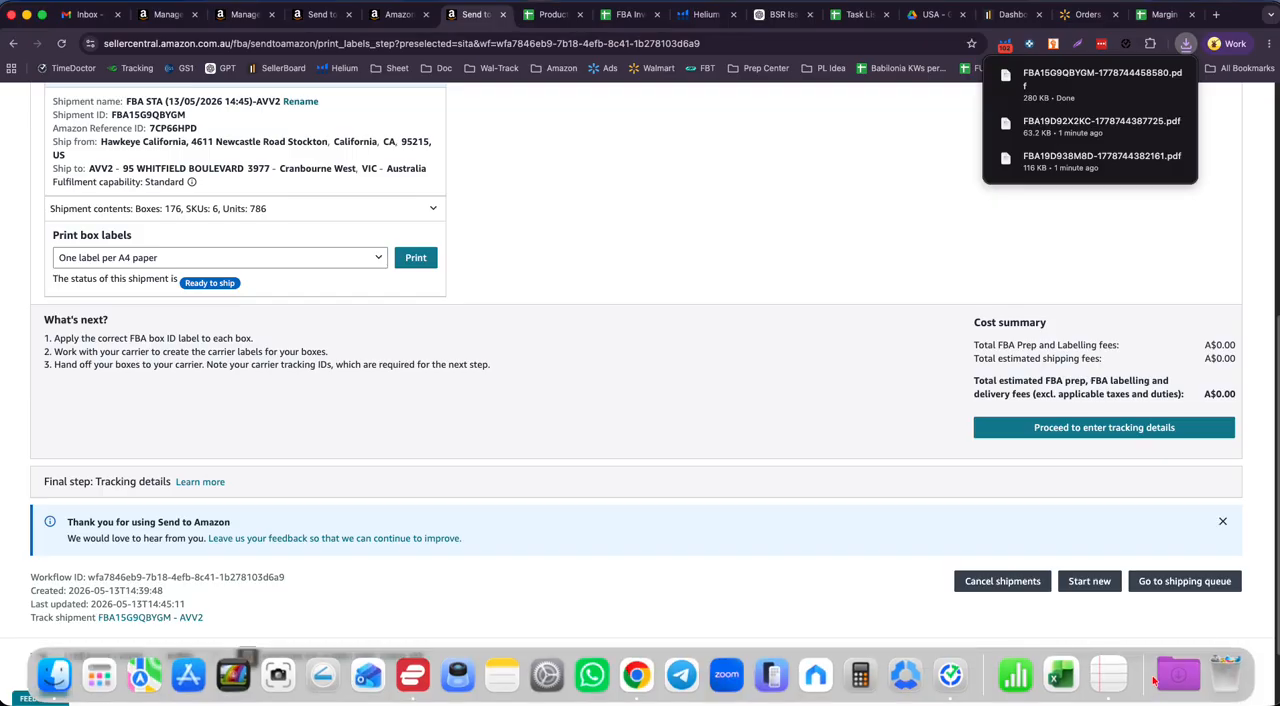
{"action": "left_click", "coordinate": [1176, 675]}
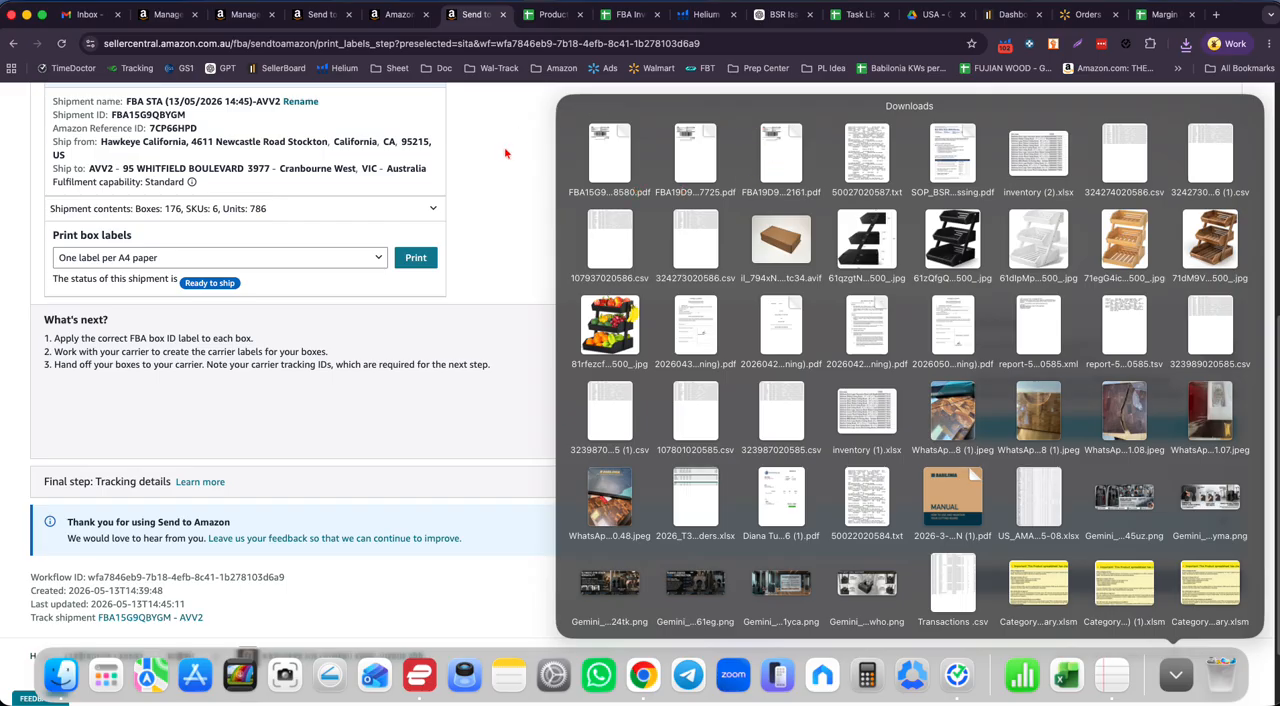
{"action": "left_click", "coordinate": [166, 16]}
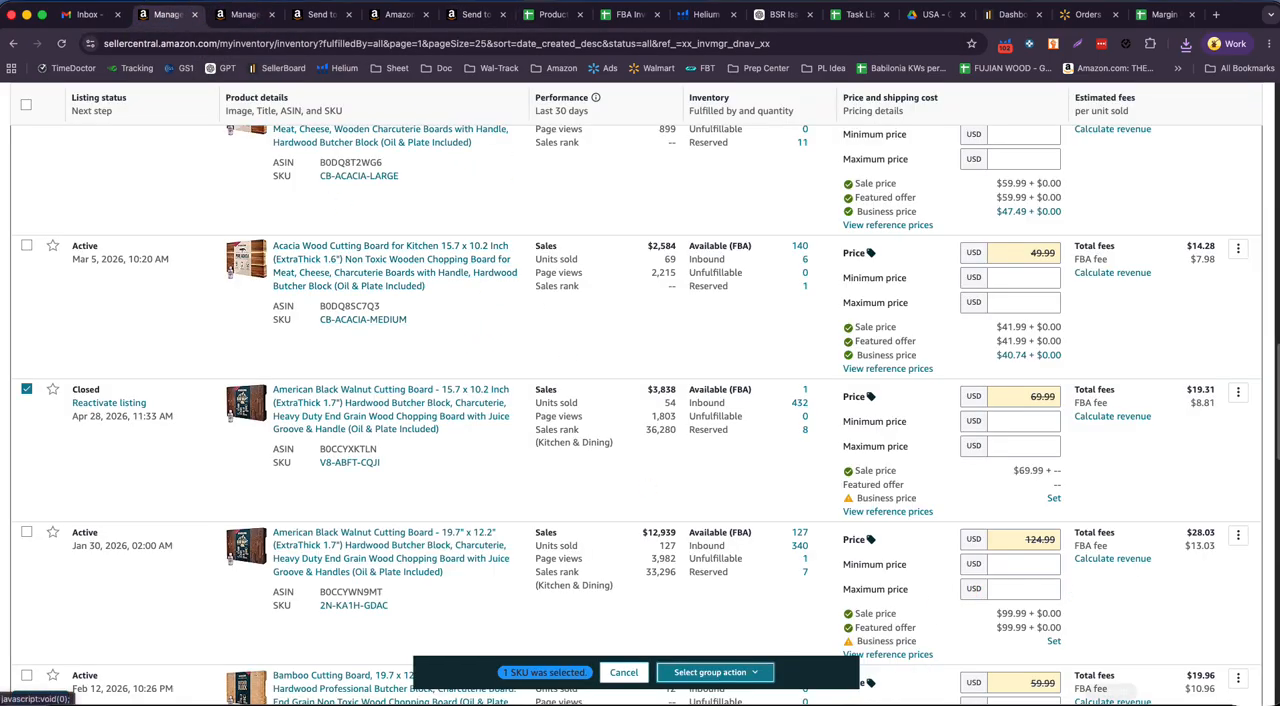
{"action": "left_click", "coordinate": [1175, 676]}
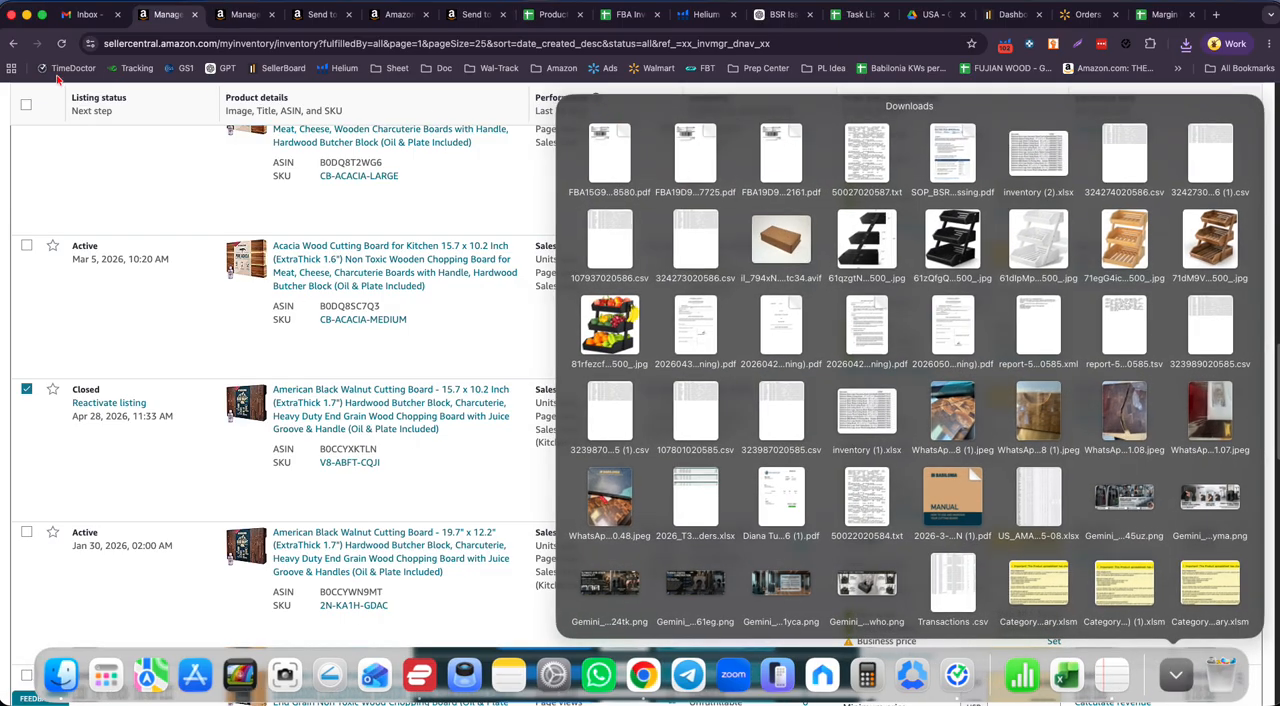
- Switch to Gmail, dismiss the LastPass prompt and open the sent e-mail "Correct FBA Shipment Labels - April 16, 2026"
{"action": "left_click", "coordinate": [88, 18]}
{"action": "left_click", "coordinate": [88, 18]}
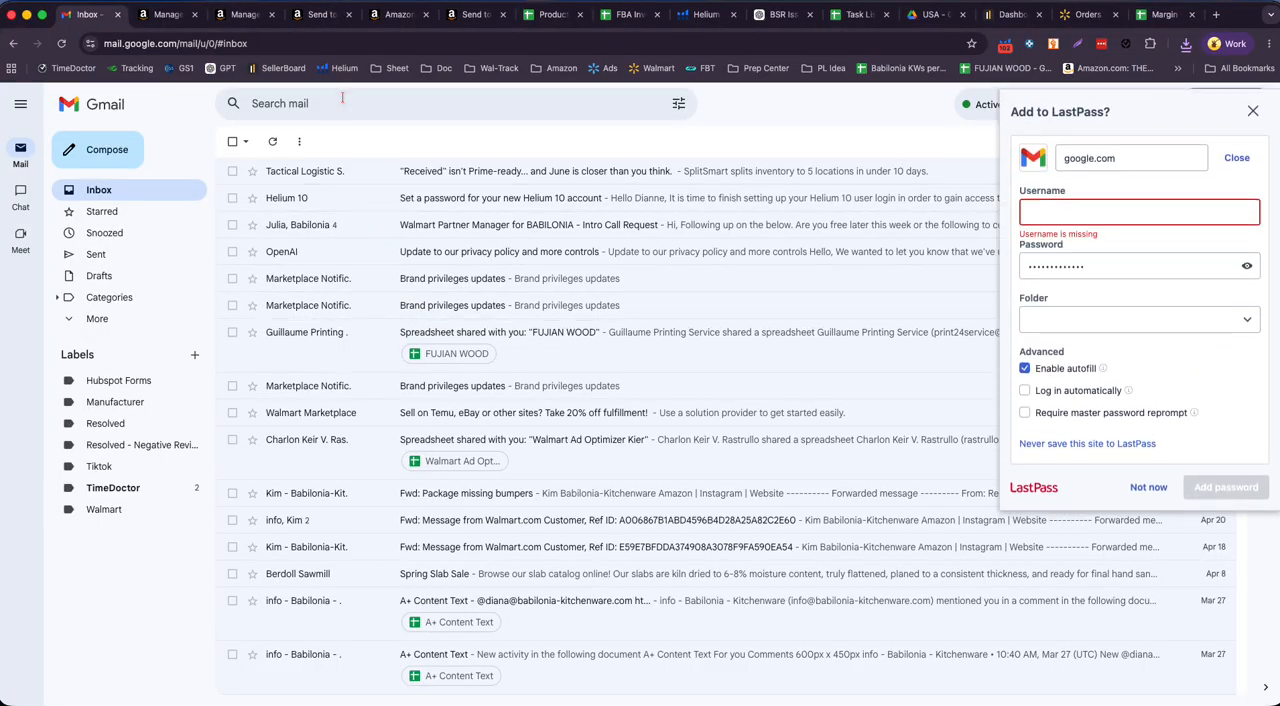
{"action": "left_click", "coordinate": [343, 99]}
{"action": "left_click", "coordinate": [96, 255]}
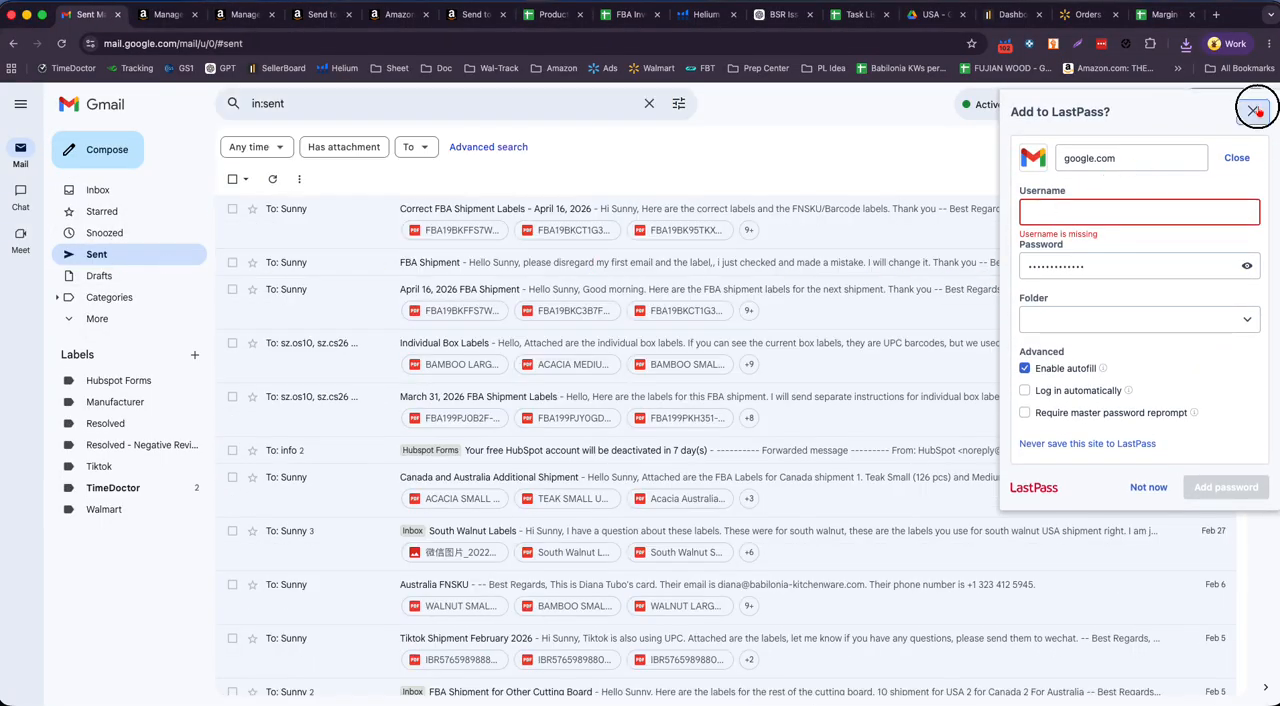
{"action": "left_click", "coordinate": [1252, 111]}
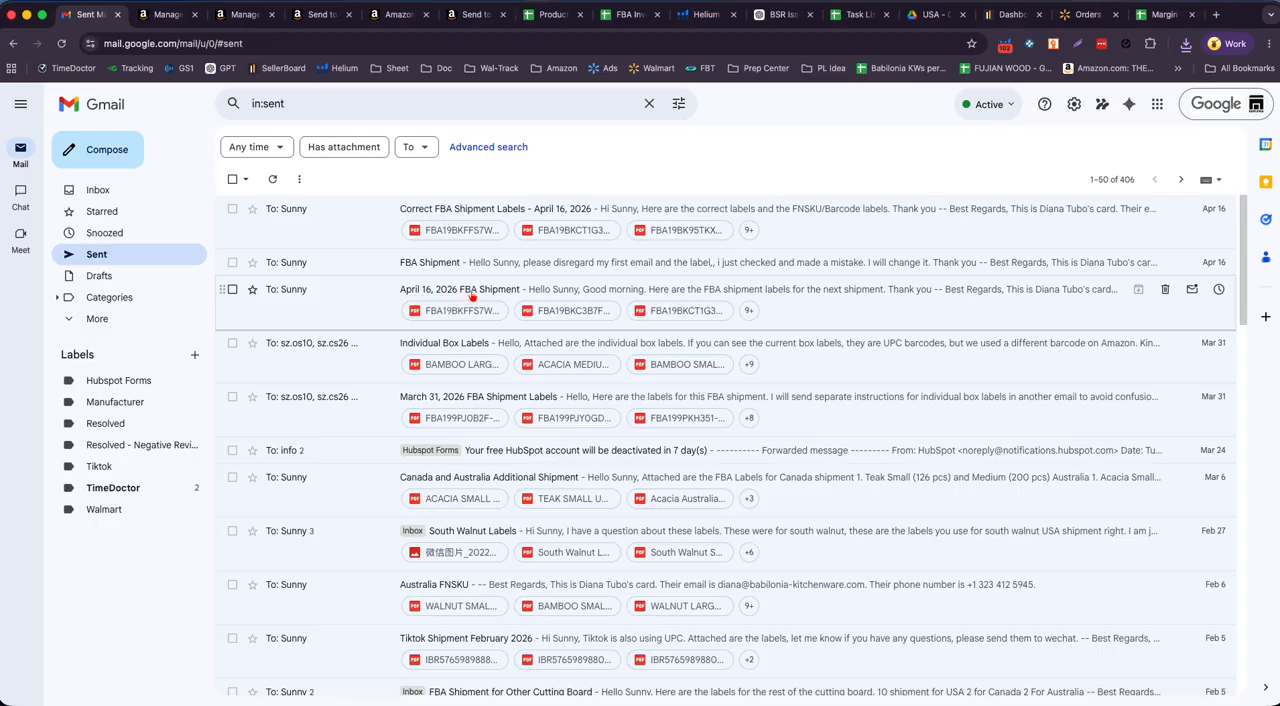
{"action": "left_click", "coordinate": [563, 215]}
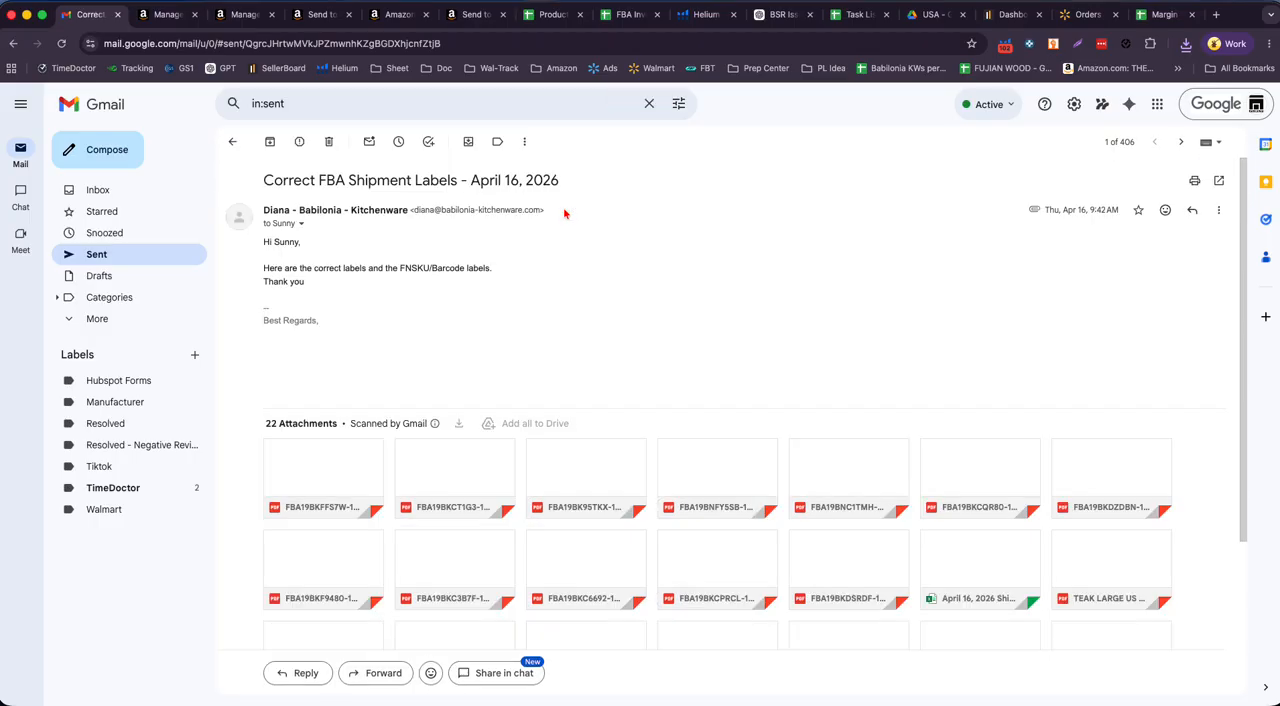
- Examine the sent e-mail's subject, message and attached shipment labels, and preview the barcode label BAMBOO MEDIUM US CA.pdf
{"action": "left_click_drag", "start_coordinate": [268, 180], "coordinate": [641, 203]}
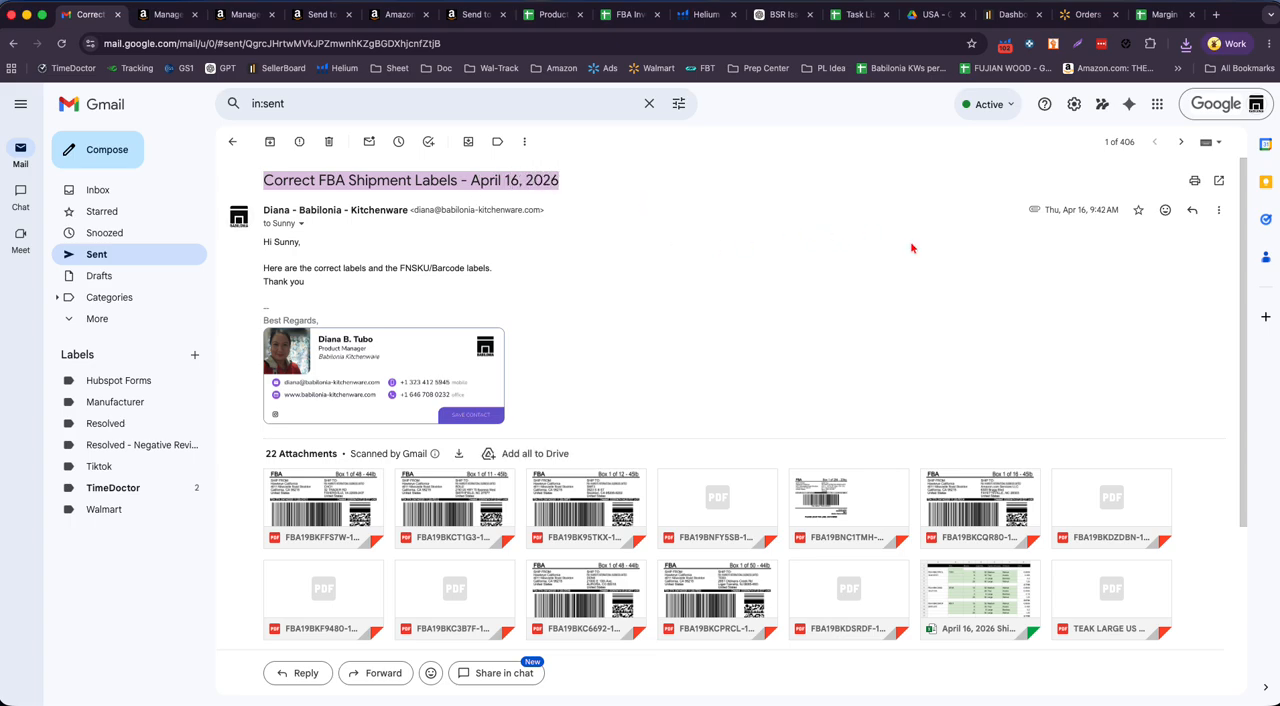
{"action": "scroll", "coordinate": [374, 276], "scroll_direction": "down", "scroll_amount": 1}
{"action": "scroll", "coordinate": [690, 295], "scroll_direction": "down", "scroll_amount": 4}
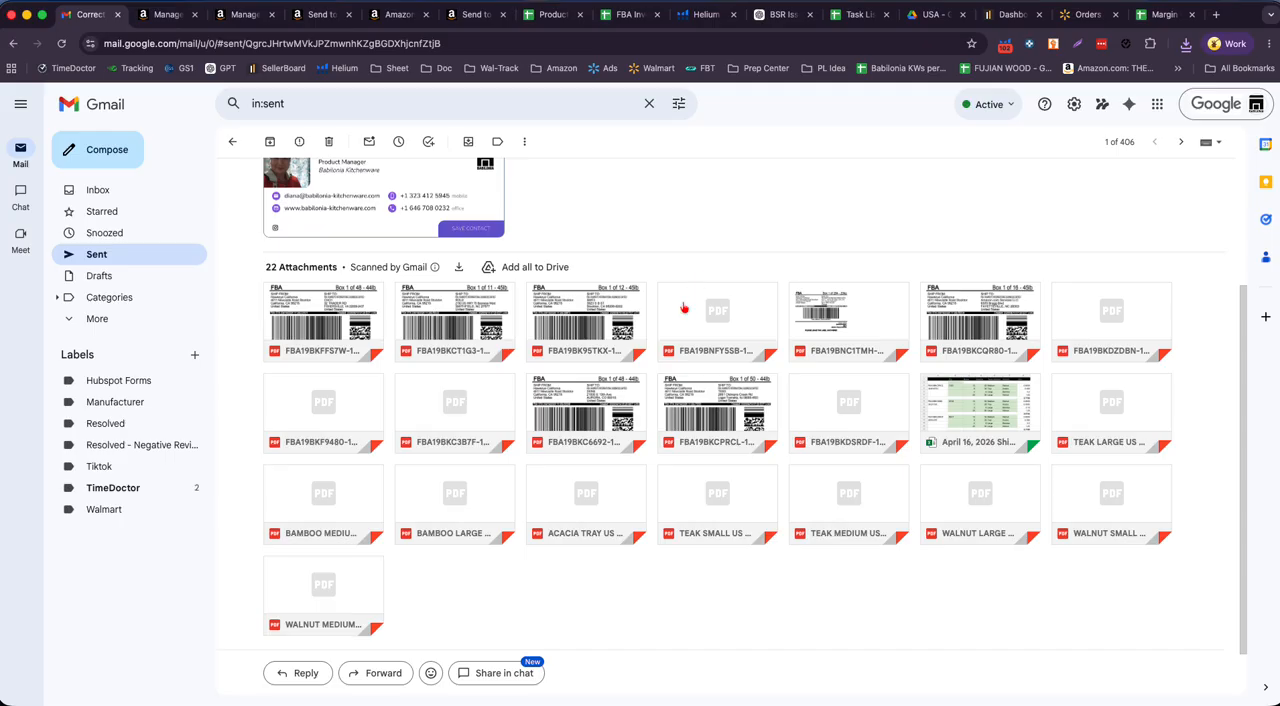
{"action": "scroll", "coordinate": [610, 245], "scroll_direction": "up", "scroll_amount": 4}
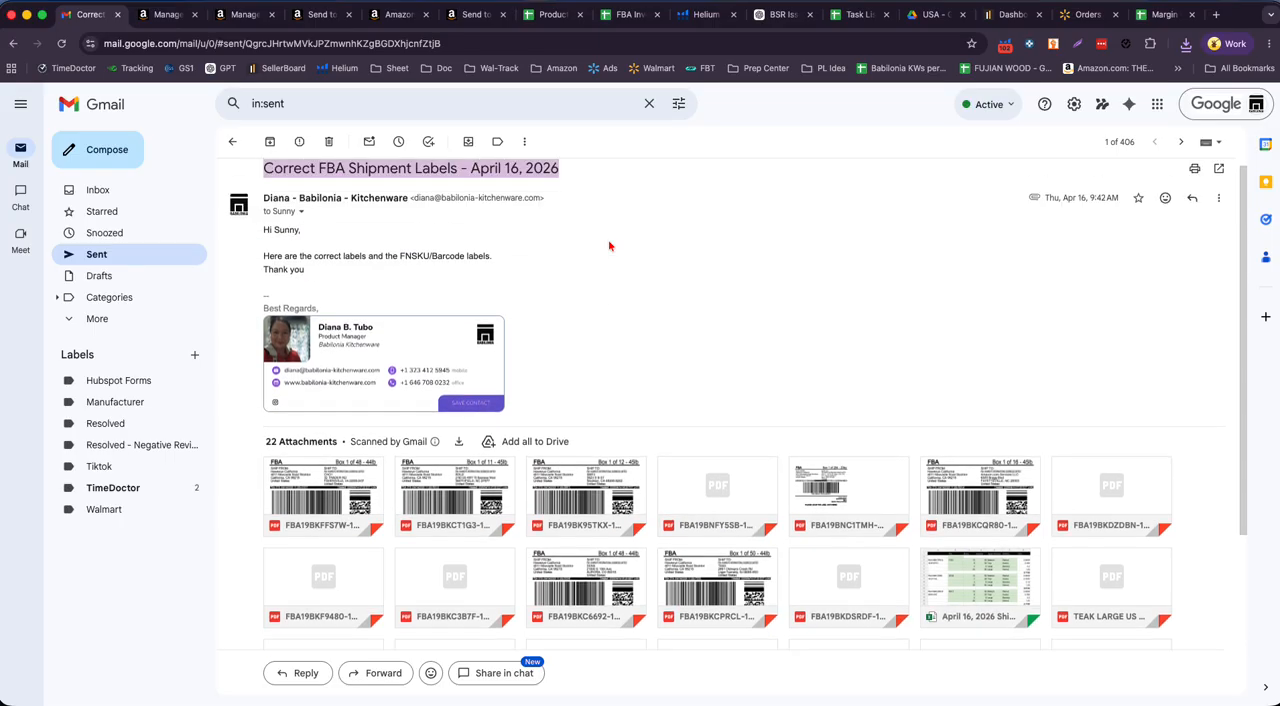
{"action": "left_click_drag", "start_coordinate": [264, 258], "coordinate": [594, 264]}
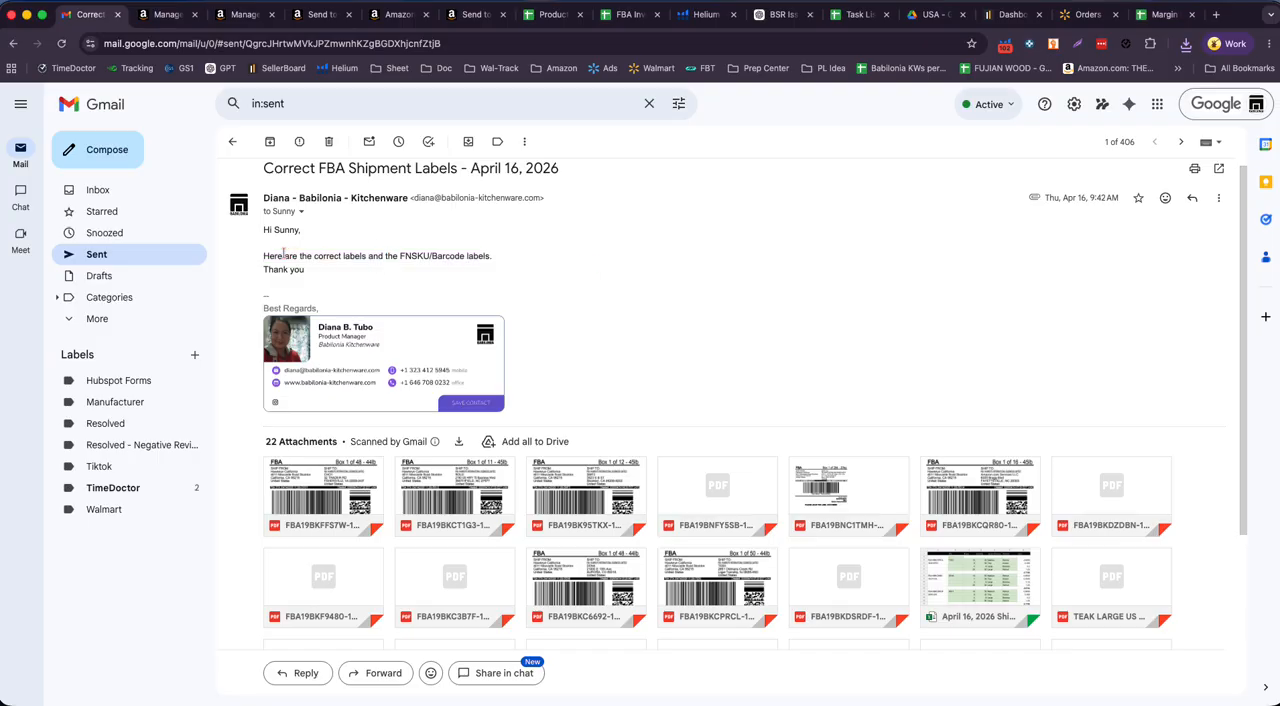
{"action": "left_click_drag", "start_coordinate": [263, 258], "coordinate": [560, 258]}
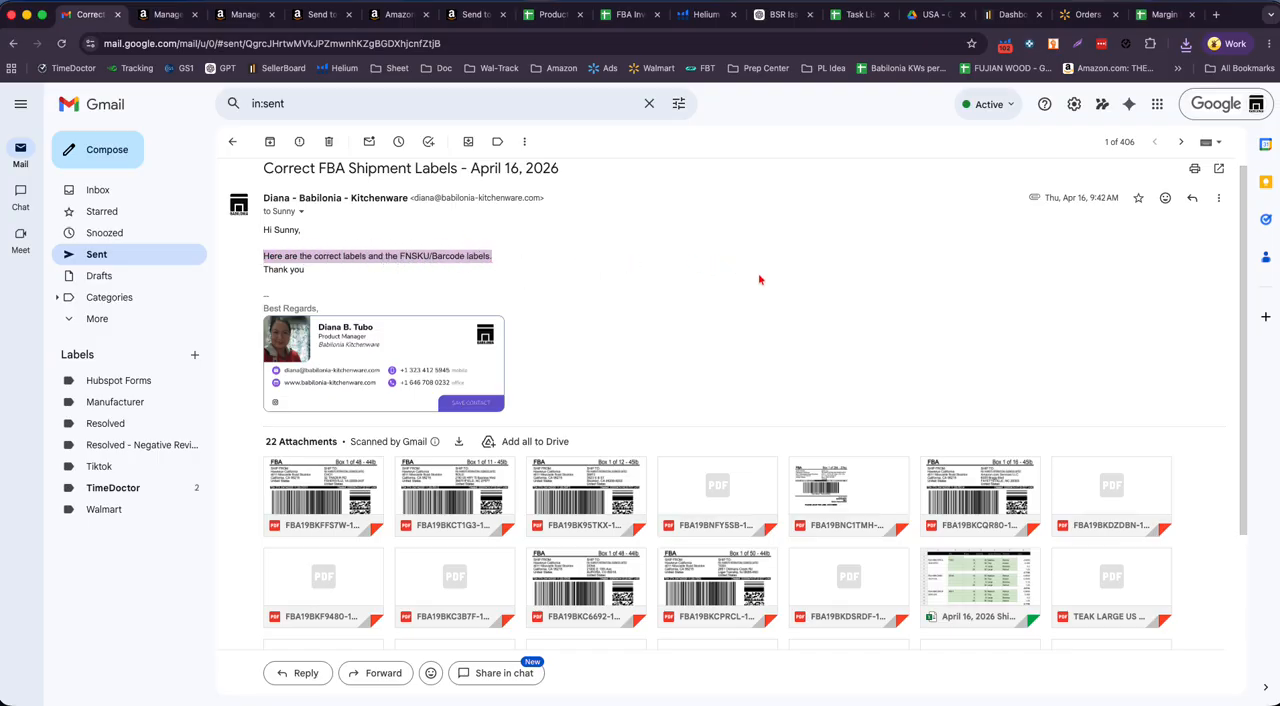
{"action": "scroll", "coordinate": [759, 280], "scroll_direction": "down", "scroll_amount": 5}
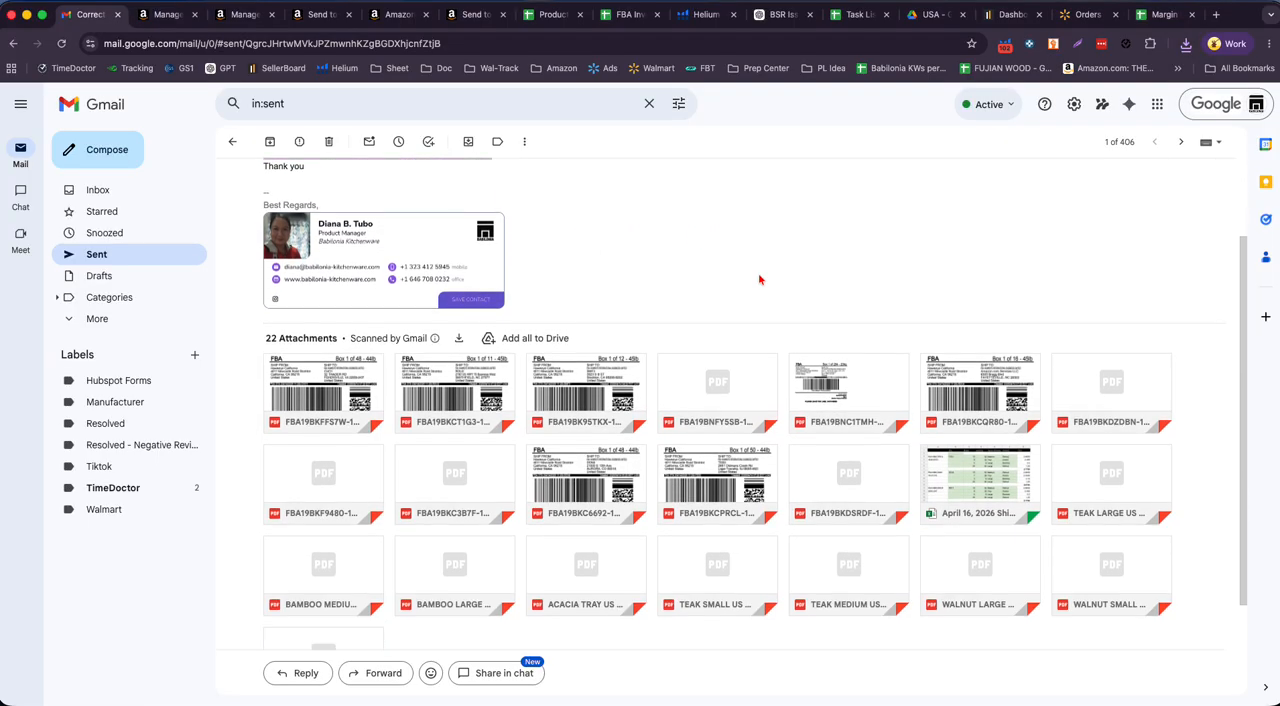
{"action": "left_click", "coordinate": [337, 444]}
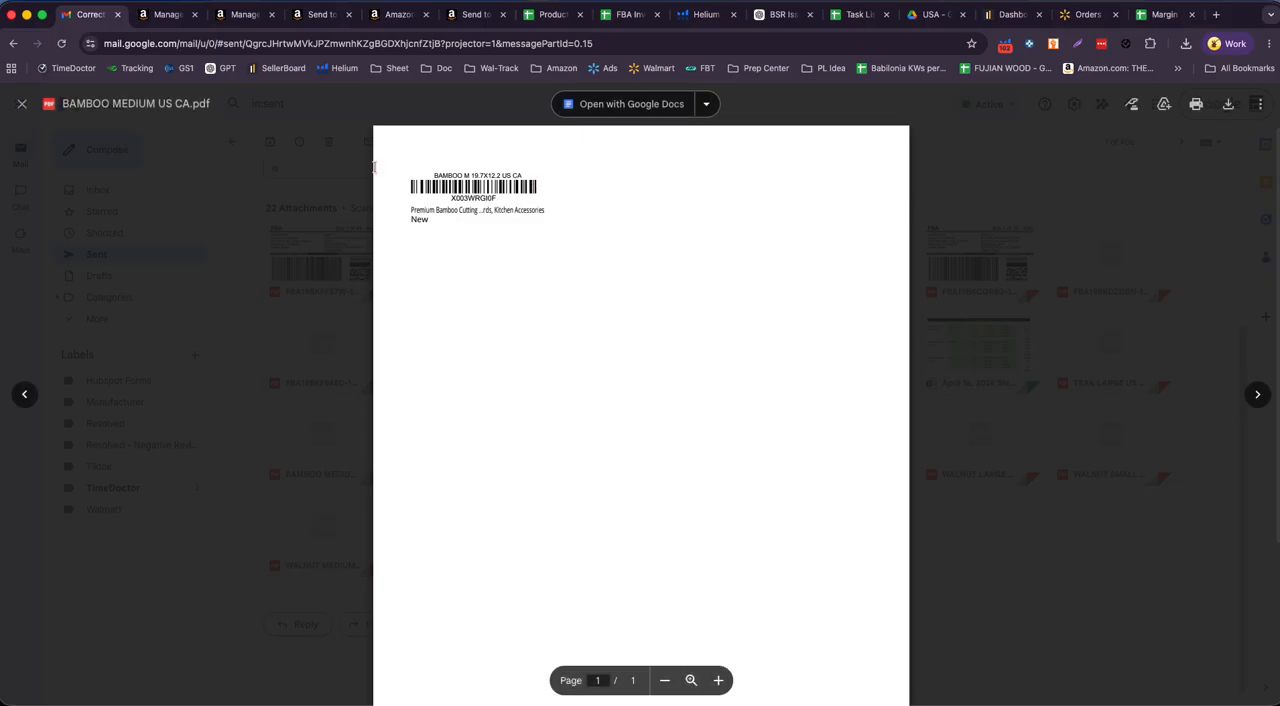
{"action": "left_click", "coordinate": [22, 105]}
- Return to the Canada Manage All Inventory page, clear the ASIN search and browse all listings
{"action": "left_click", "coordinate": [250, 14]}
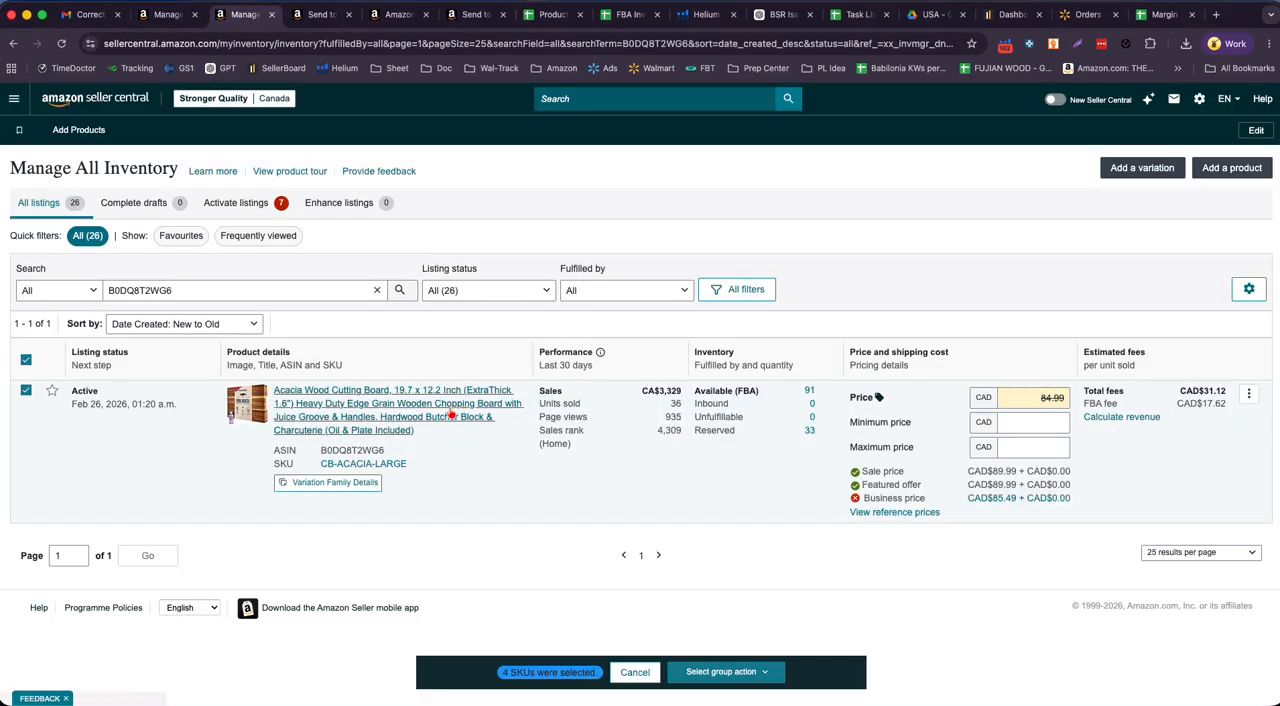
{"action": "left_click", "coordinate": [377, 291]}
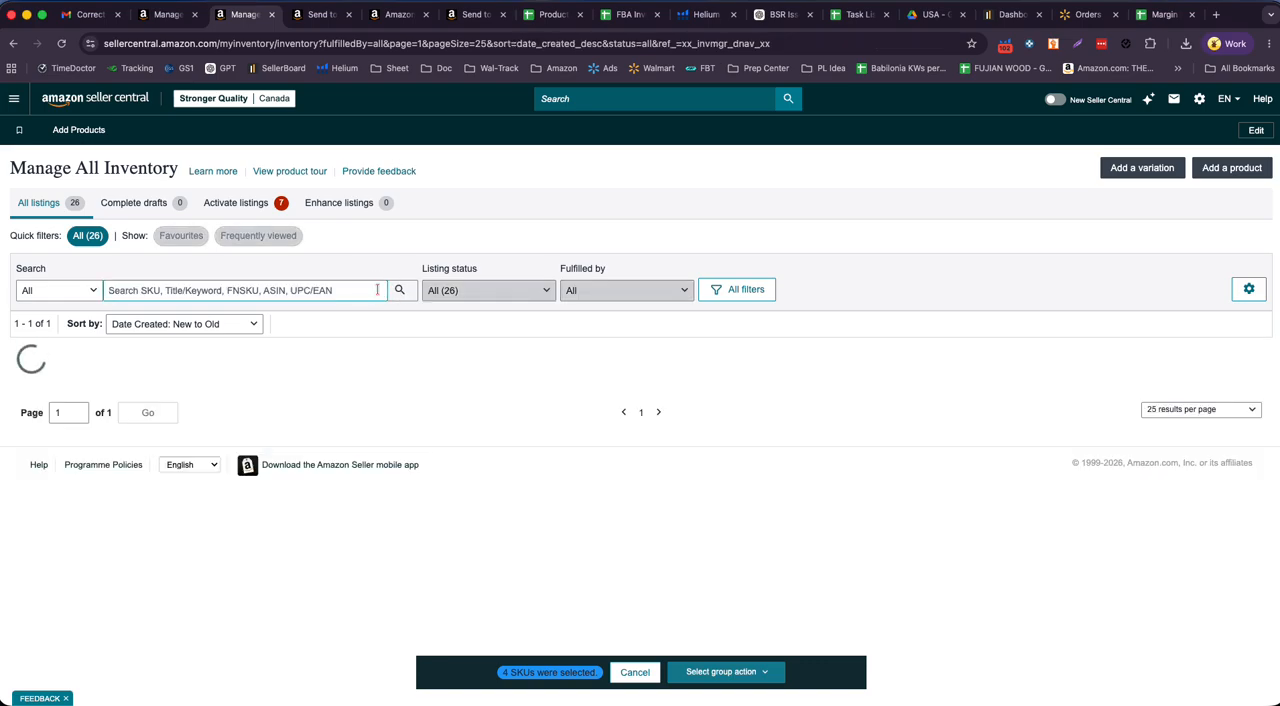
{"action": "scroll", "coordinate": [440, 430], "scroll_direction": "down", "scroll_amount": 5}
{"action": "scroll", "coordinate": [426, 391], "scroll_direction": "down", "scroll_amount": 1}
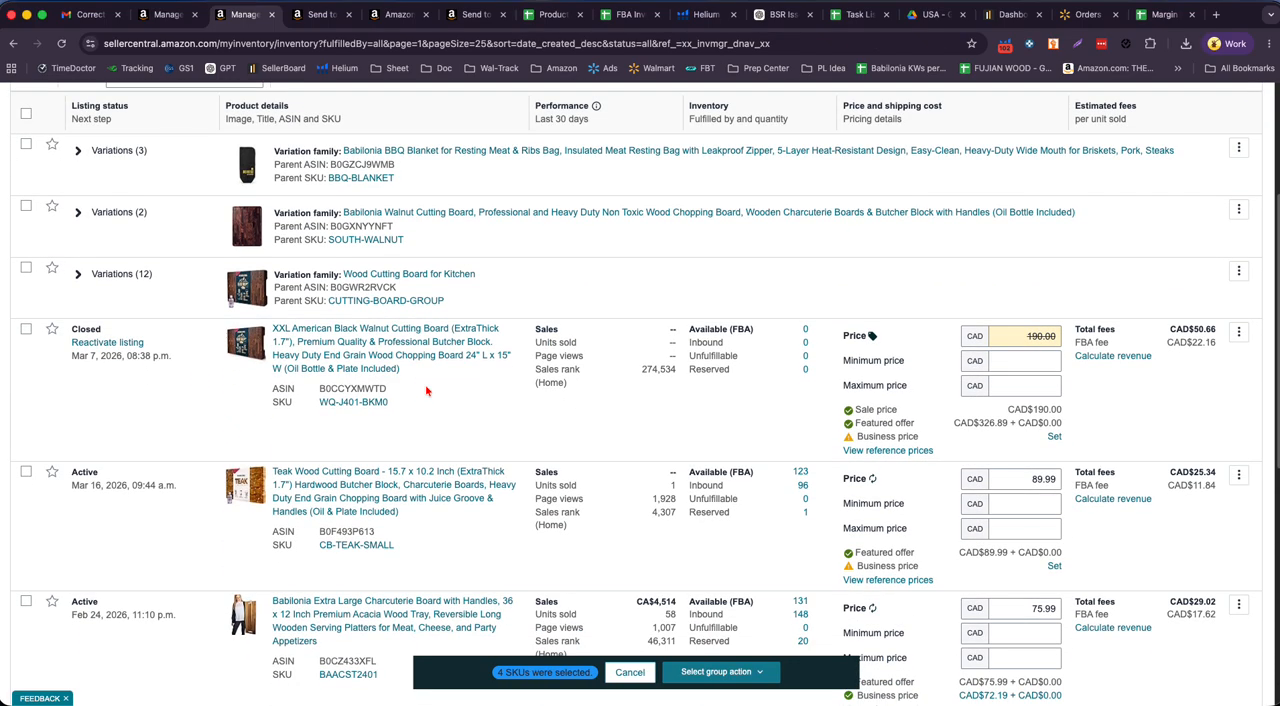
- Examine the standalone Teak Wood Cutting Board 15.7 x 10.2 Inch listing's ASIN and its SKU CB-TEAK-SMALL
{"action": "scroll", "coordinate": [426, 391], "scroll_direction": "down", "scroll_amount": 1}
{"action": "left_click", "coordinate": [318, 497]}
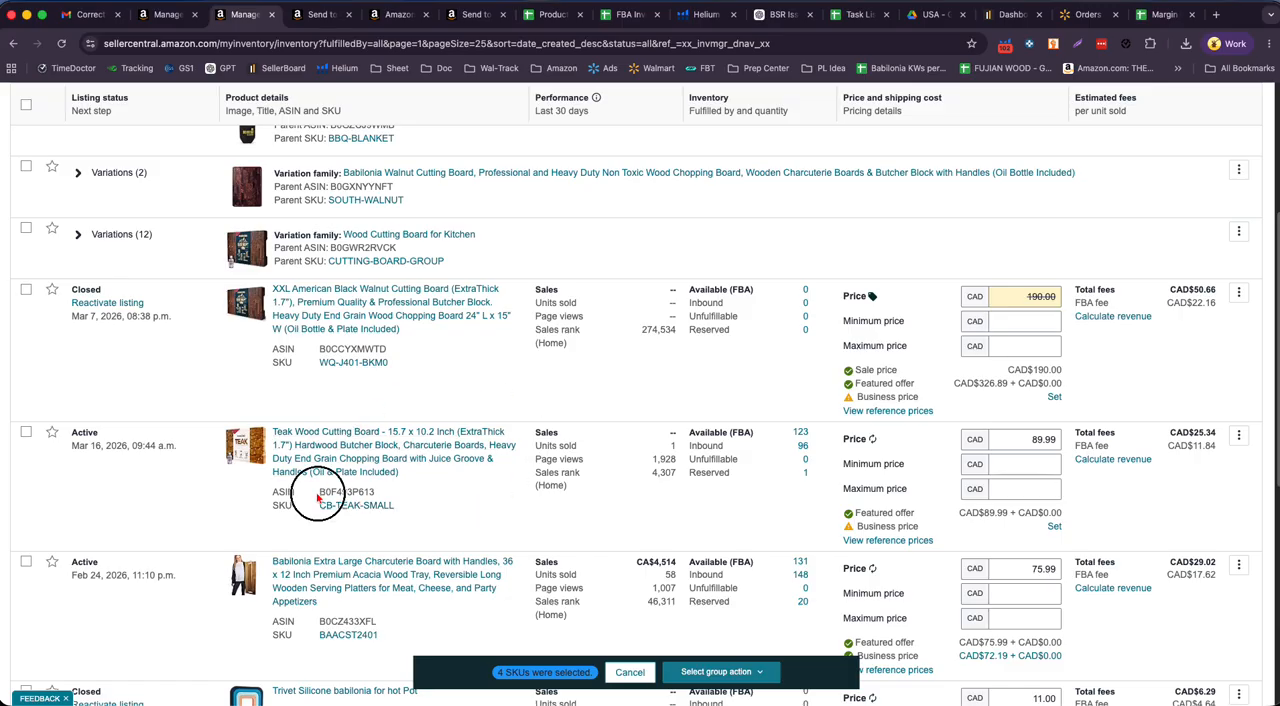
{"action": "left_click_drag", "start_coordinate": [318, 495], "coordinate": [388, 494]}
{"action": "left_click", "coordinate": [359, 493]}
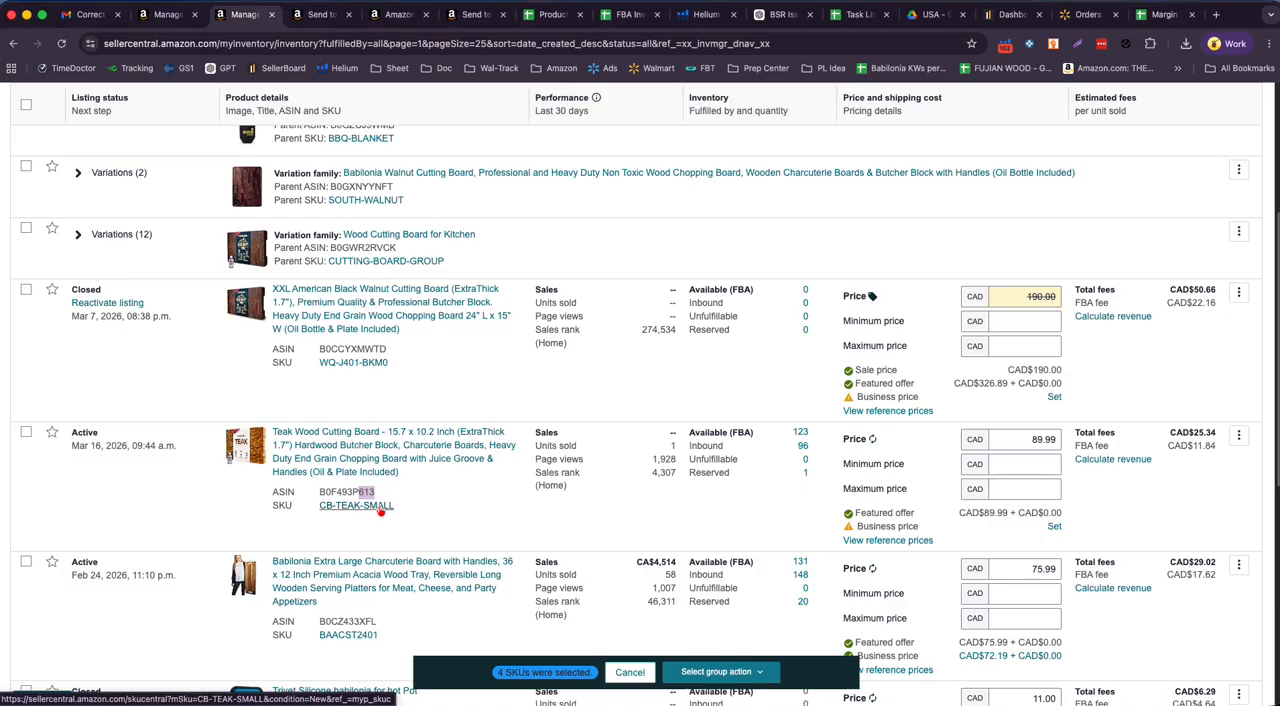
- Expand the Wood Cutting Board for Kitchen variations and check the ASIN and SKU of the 15.7 x 10.2 Inch teak board
{"action": "left_click", "coordinate": [78, 234]}
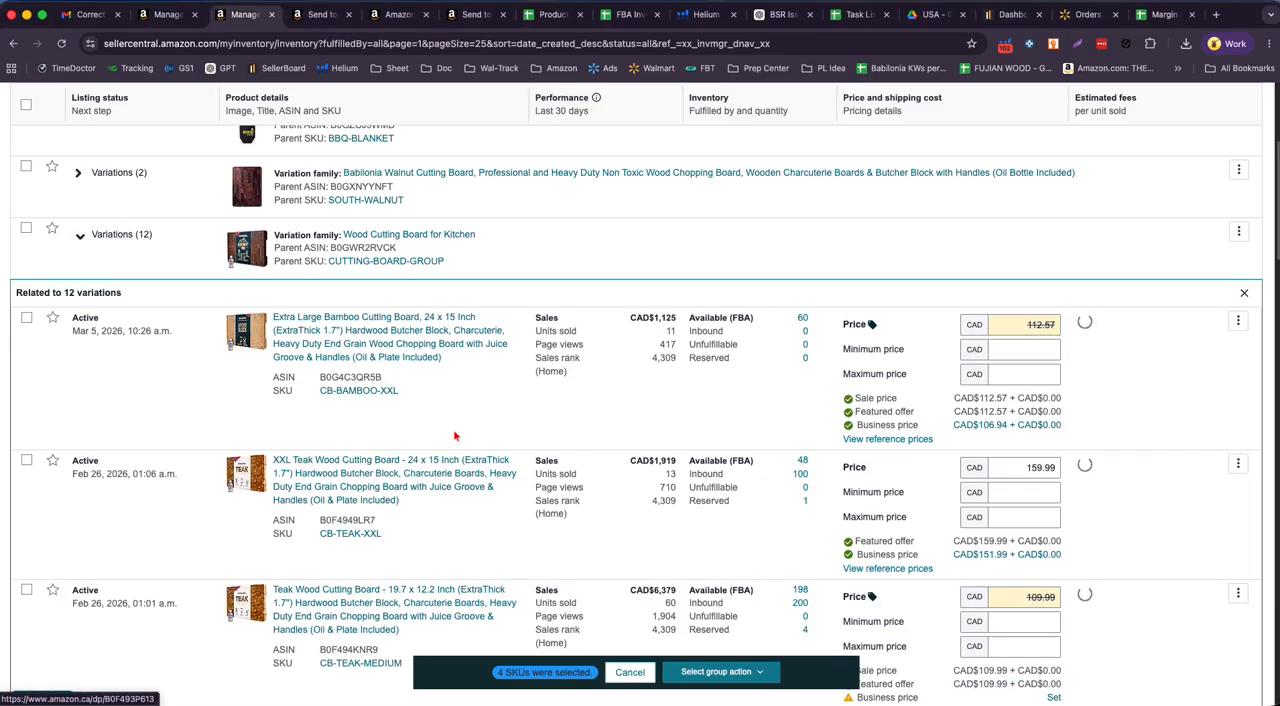
{"action": "scroll", "coordinate": [555, 421], "scroll_direction": "down", "scroll_amount": 3}
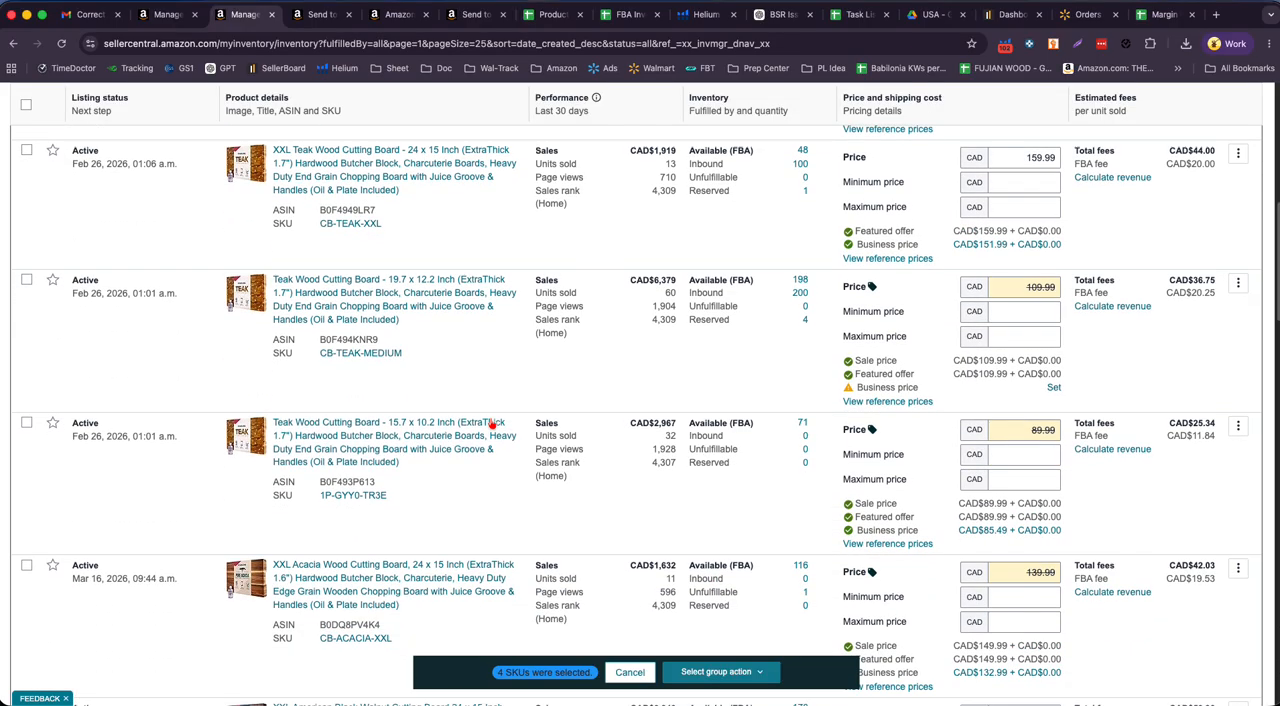
{"action": "double_click", "coordinate": [340, 481]}
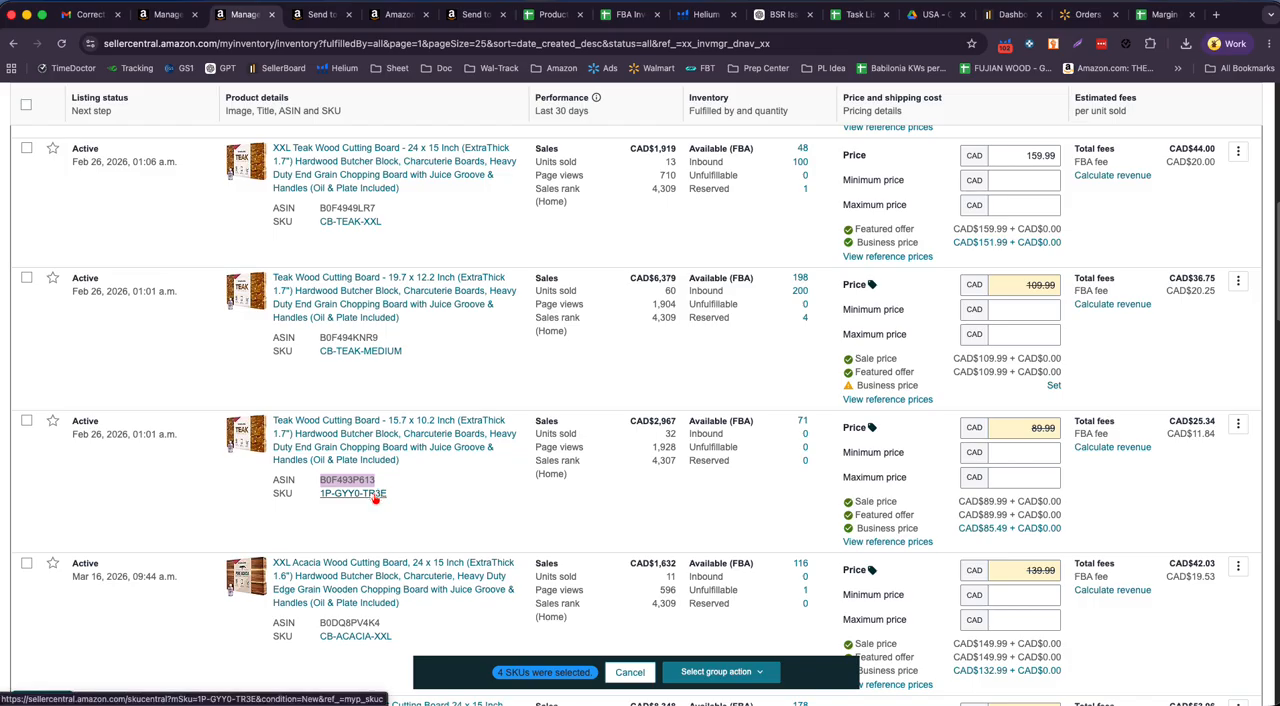
{"action": "scroll", "coordinate": [680, 515], "scroll_direction": "down", "scroll_amount": 5}
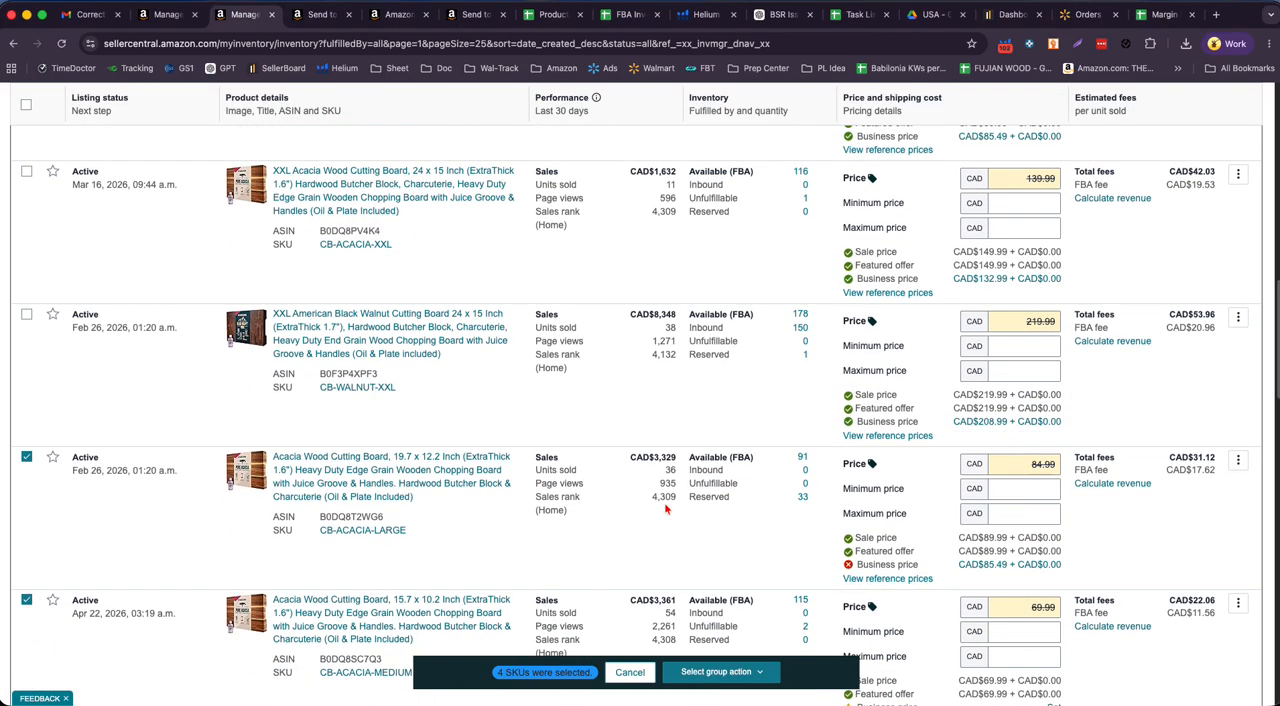
- Return to the sent e-mail in Gmail and preview the attached barcode label BAMBOO MEDIUM US CA.pdf again
{"action": "left_click", "coordinate": [94, 18]}
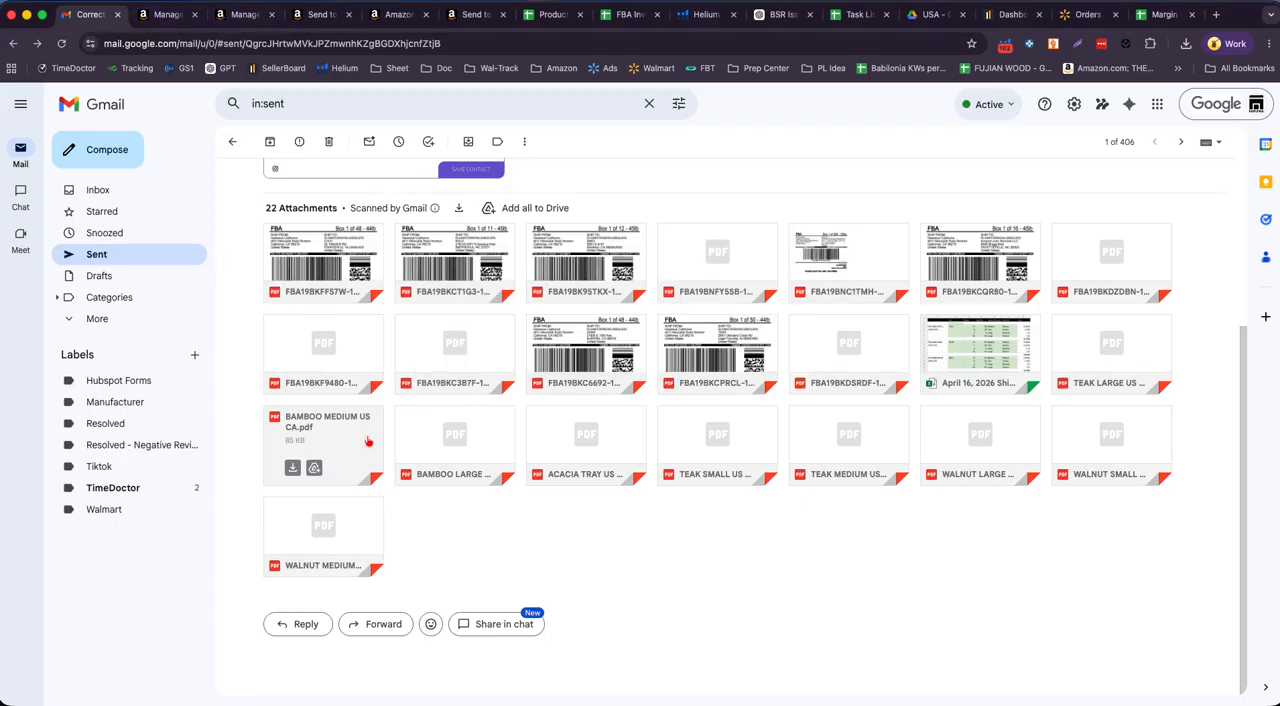
{"action": "left_click", "coordinate": [347, 437]}
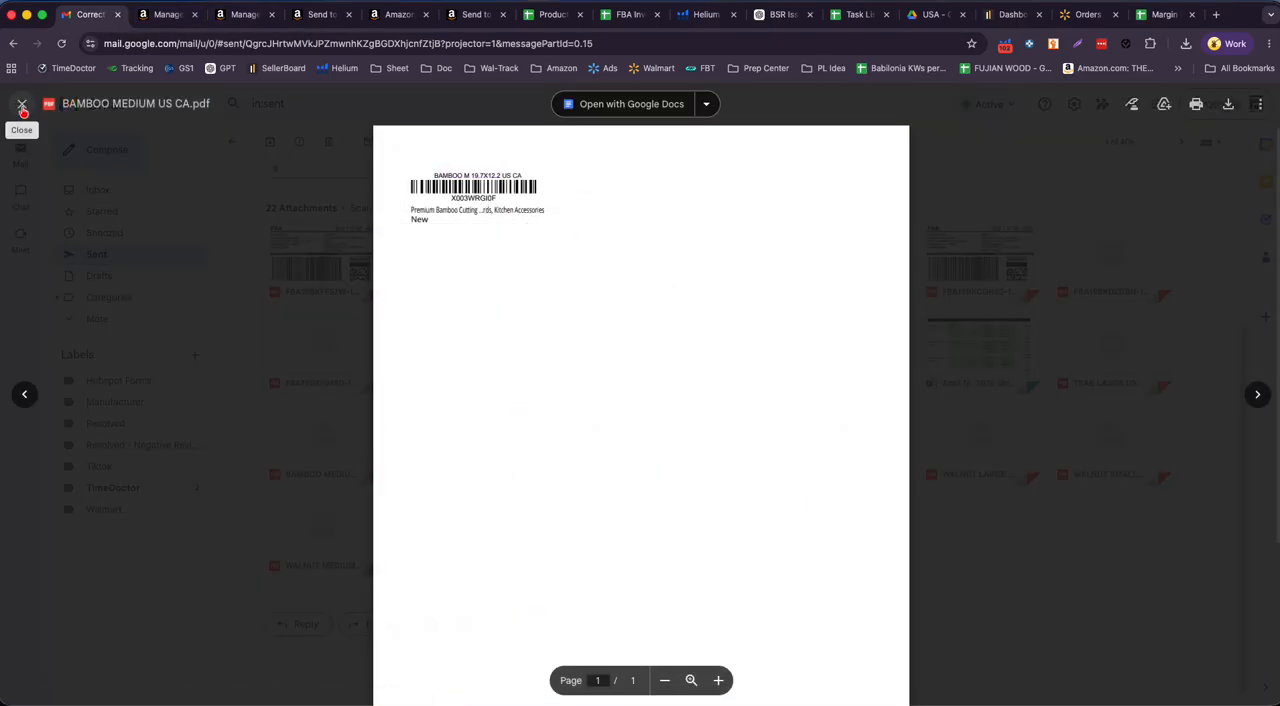
{"action": "left_click", "coordinate": [22, 105]}
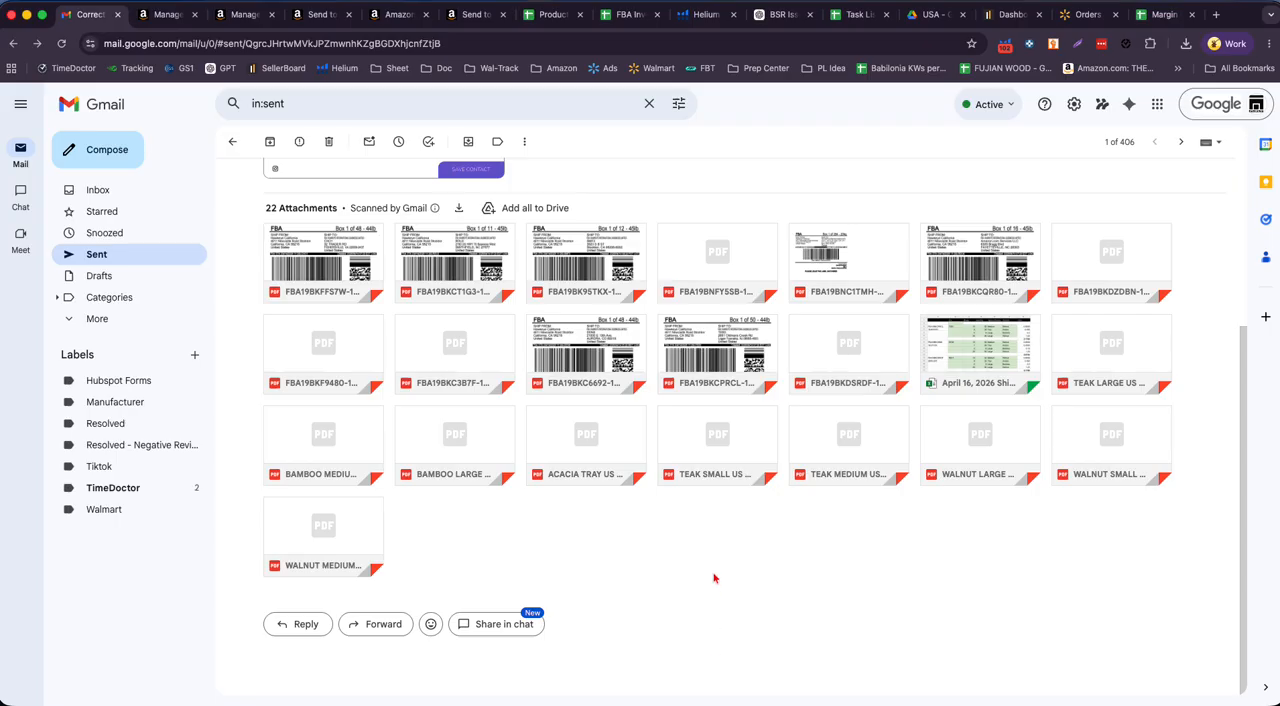
{"action": "left_click", "coordinate": [746, 552]}
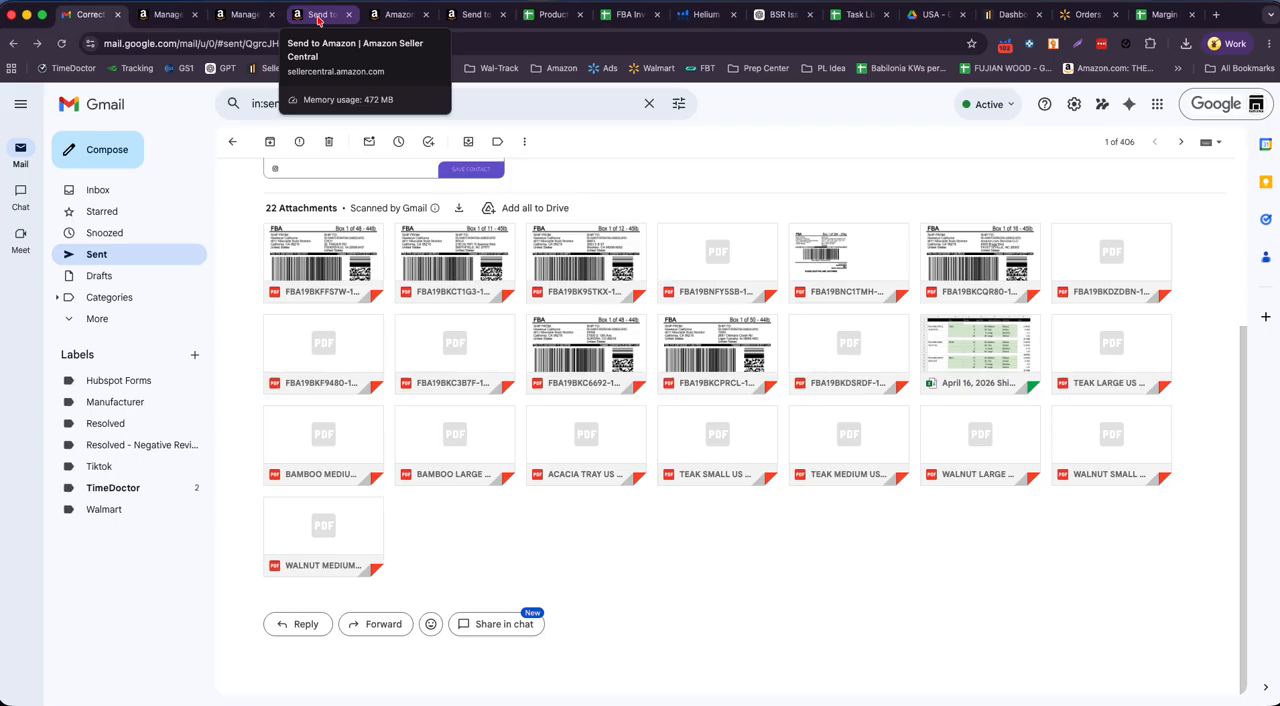
{"action": "left_click", "coordinate": [139, 491]}
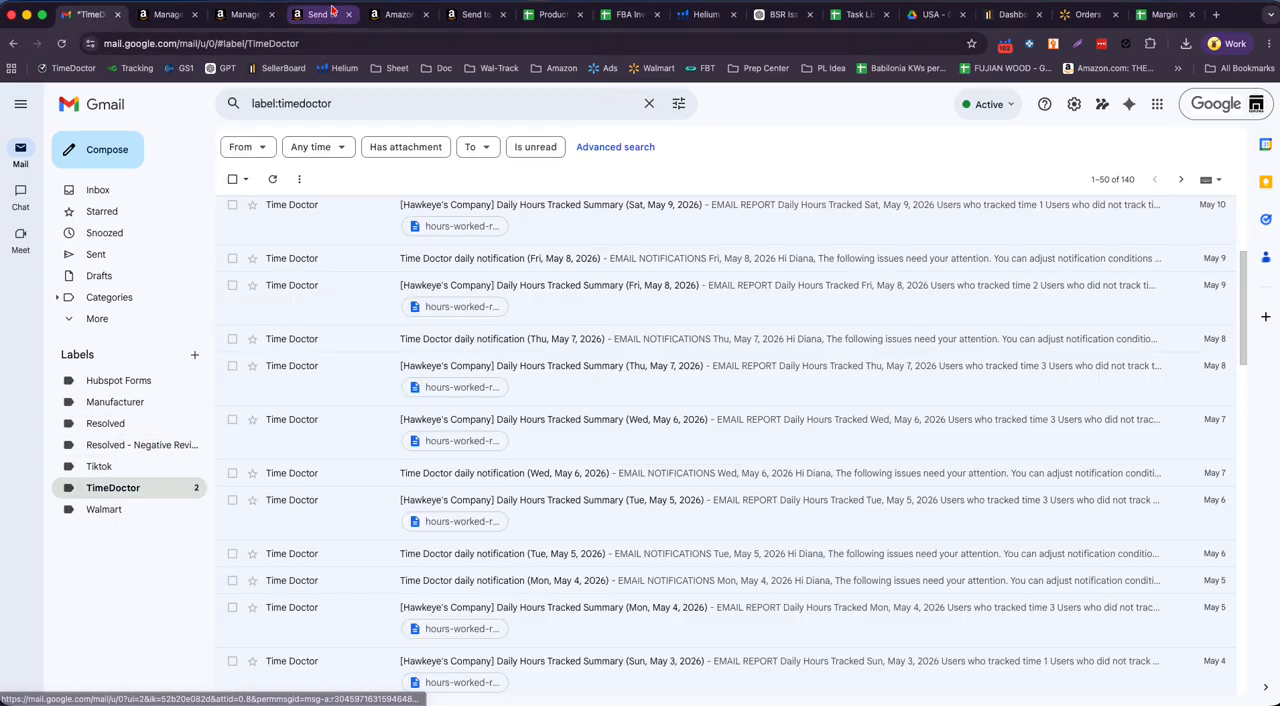
- Open the Canada Send to Amazon page and check the label PDFs in the Downloads folder alongside its two confirmed shipments
{"action": "left_click", "coordinate": [332, 10]}
{"action": "scroll", "coordinate": [980, 314], "scroll_direction": "up", "scroll_amount": 3}
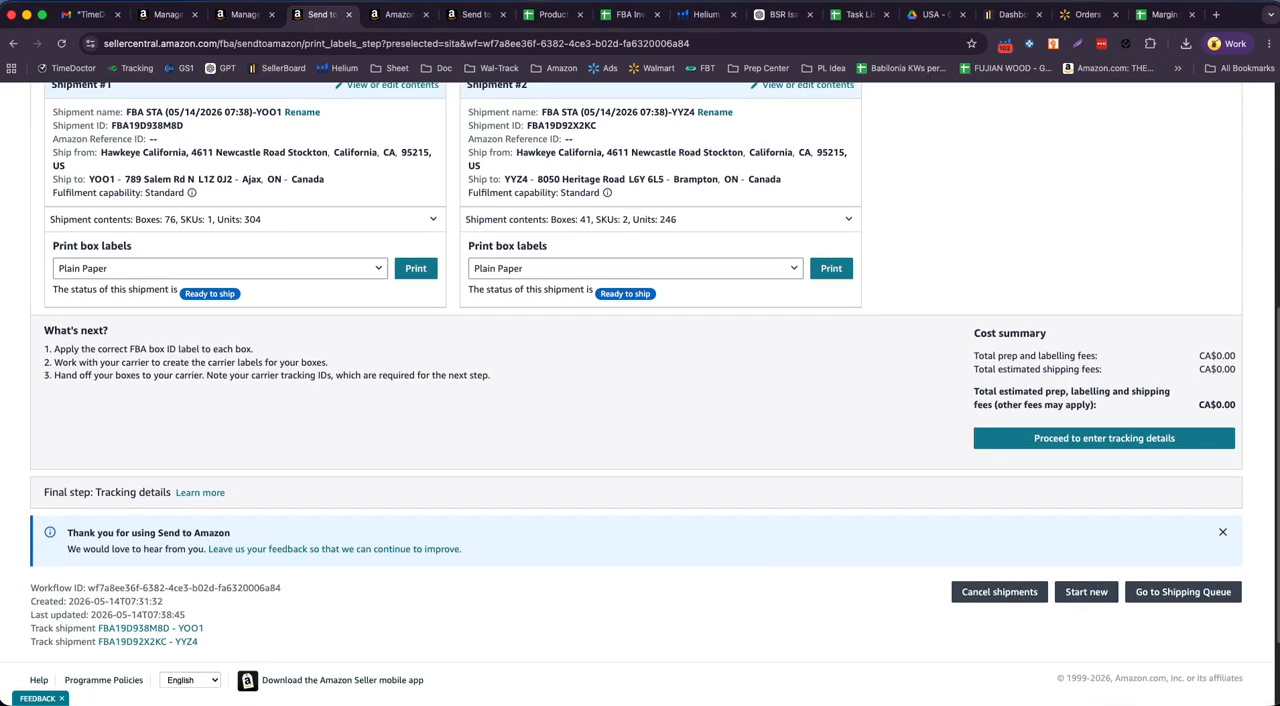
{"action": "left_click", "coordinate": [1176, 675]}
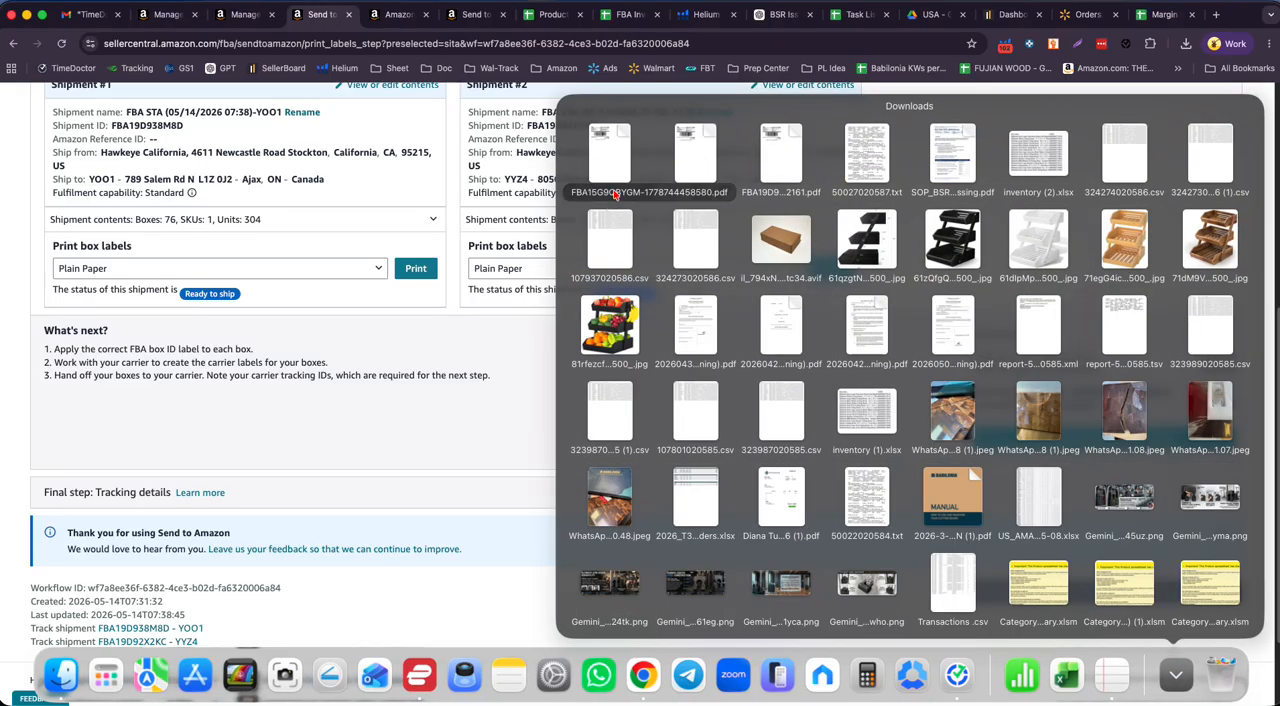
{"action": "scroll", "coordinate": [450, 276], "scroll_direction": "up", "scroll_amount": 5}
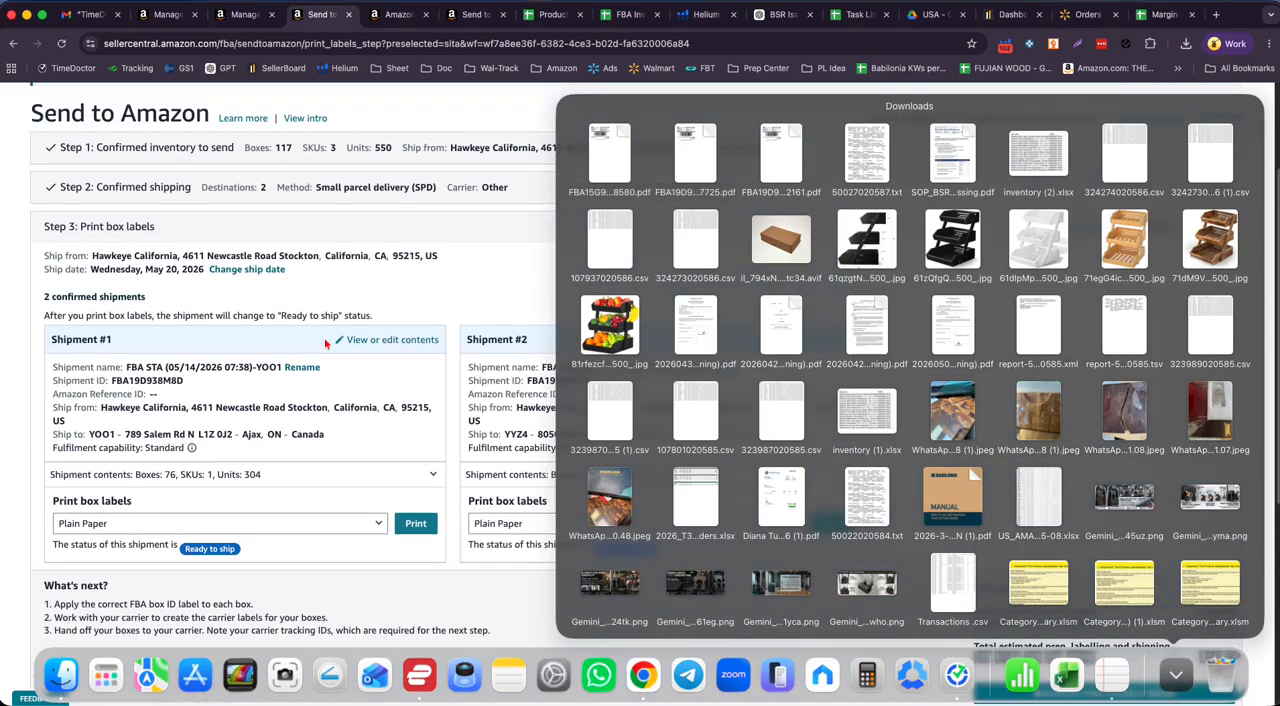
{"action": "left_click", "coordinate": [358, 130]}
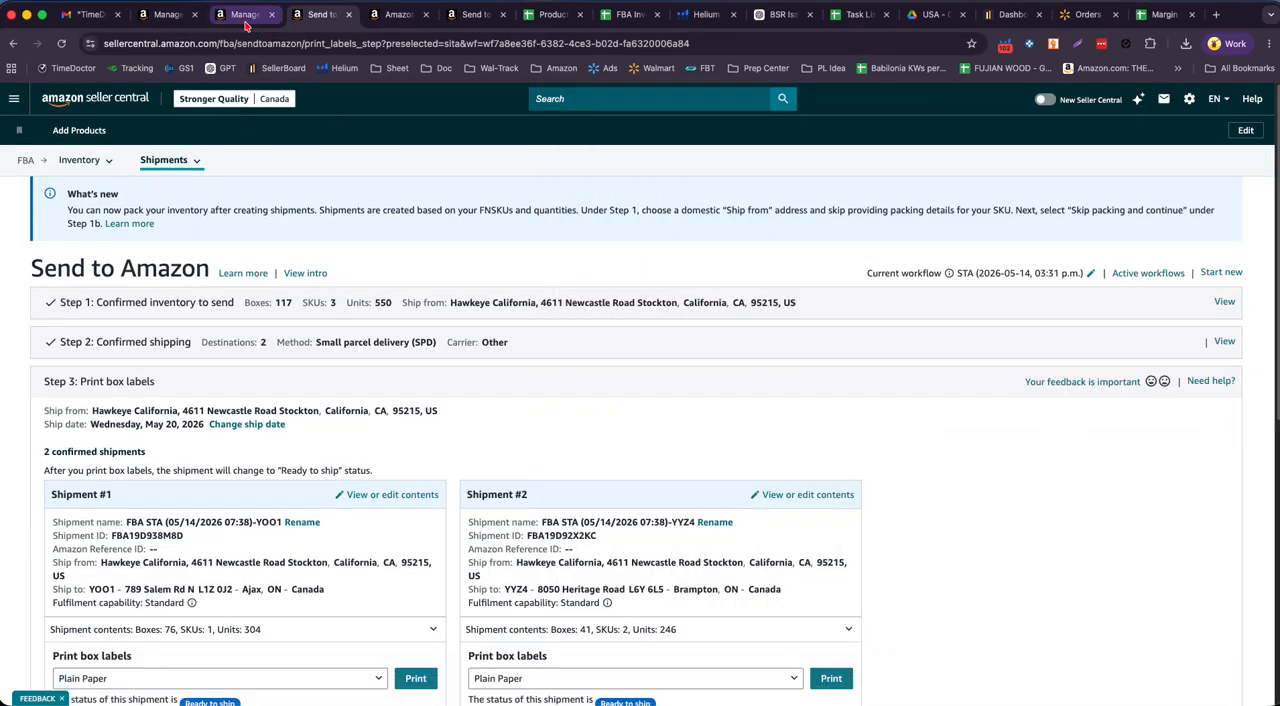
- Open the Canada Shipping Queue and sort the shipments by creation date, newest first
{"action": "mouse_move", "coordinate": [173, 169]}
{"action": "left_click", "coordinate": [173, 192]}
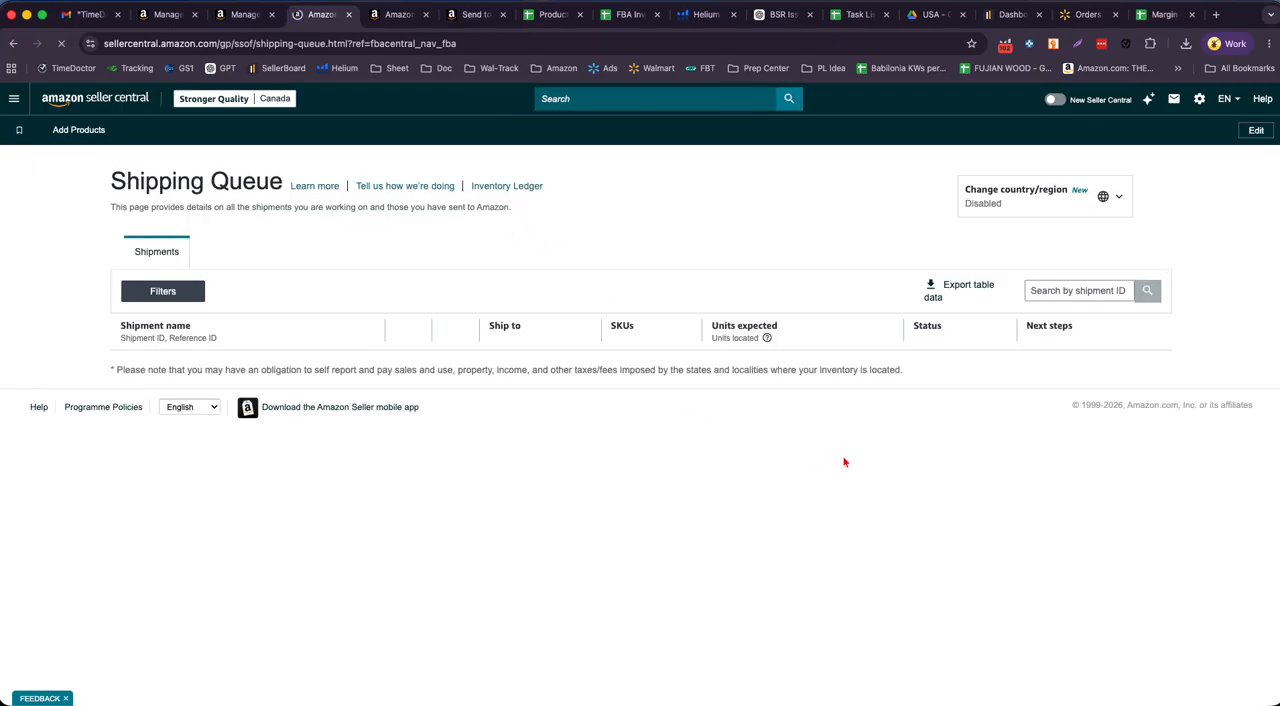
{"action": "scroll", "coordinate": [666, 329], "scroll_direction": "down", "scroll_amount": 2}
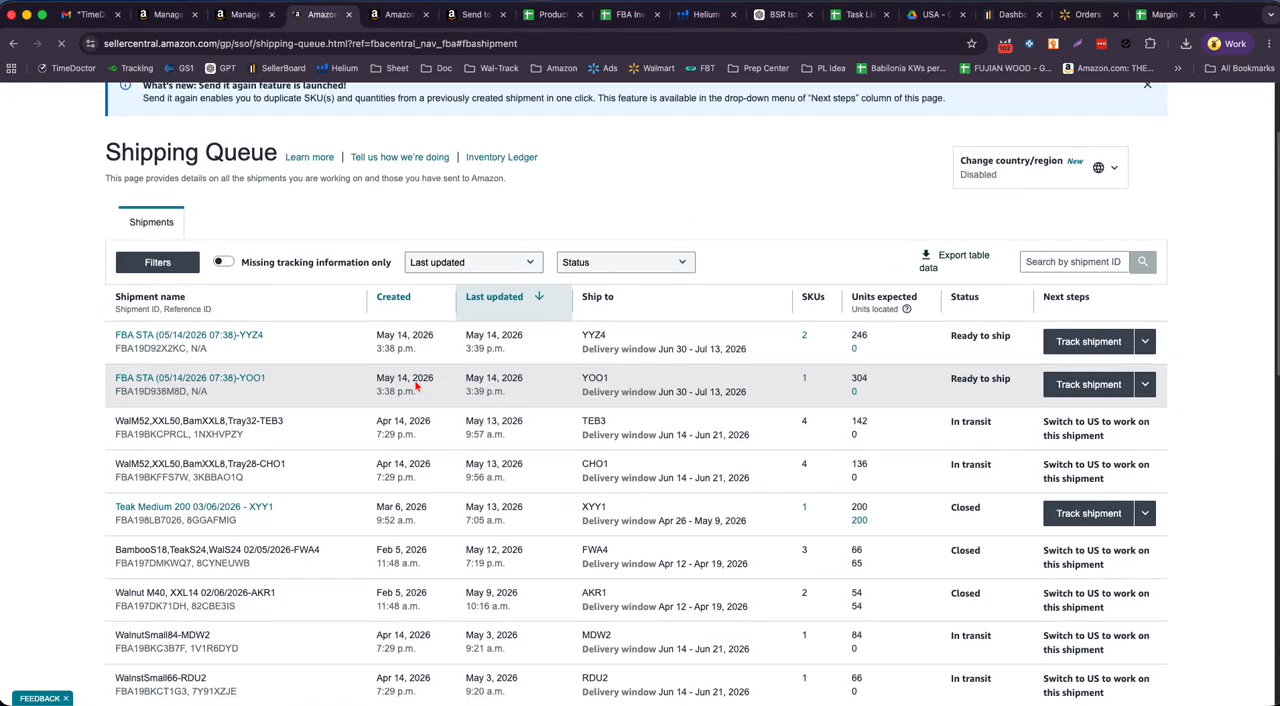
{"action": "left_click", "coordinate": [393, 296]}
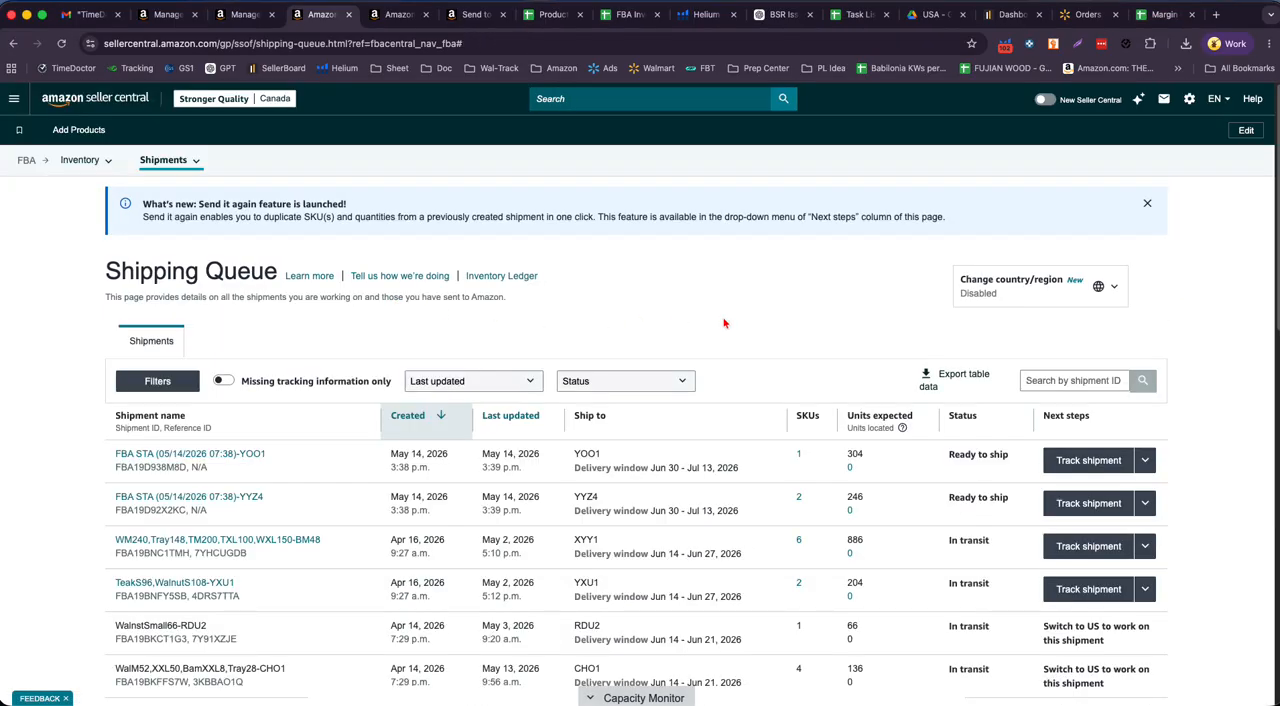
- Examine the status of each shipment on the first page of the Shipping Queue, from the April shipments down to the March ones
{"action": "scroll", "coordinate": [779, 277], "scroll_direction": "down", "scroll_amount": 3}
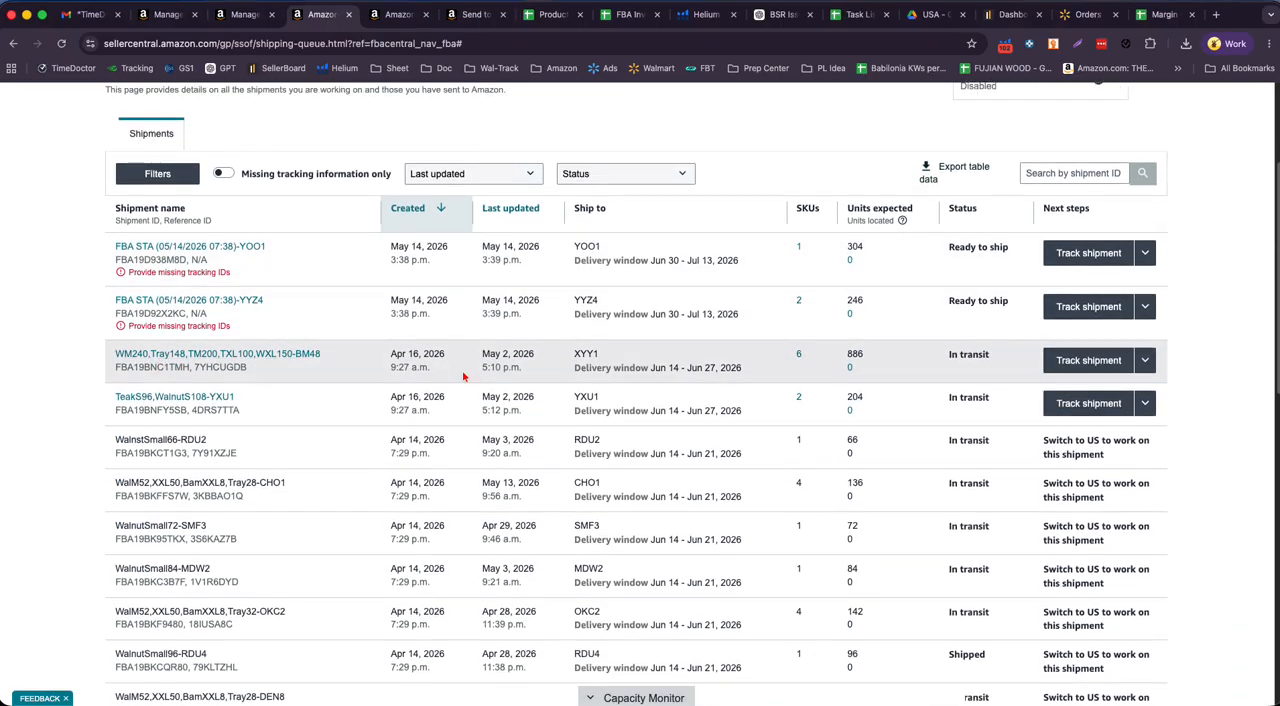
{"action": "left_click_drag", "start_coordinate": [948, 356], "coordinate": [999, 359]}
{"action": "left_click_drag", "start_coordinate": [950, 398], "coordinate": [998, 399]}
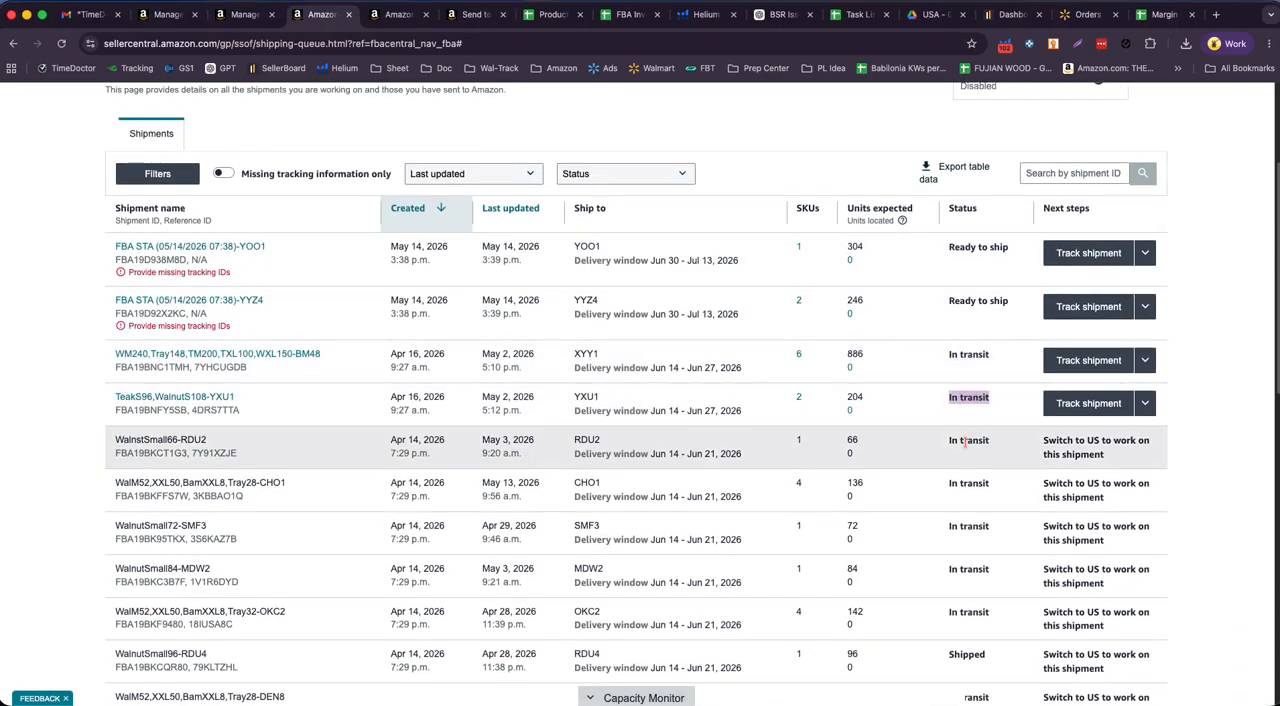
{"action": "left_click_drag", "start_coordinate": [952, 445], "coordinate": [989, 460]}
{"action": "scroll", "coordinate": [986, 465], "scroll_direction": "down", "scroll_amount": 4}
{"action": "left_click_drag", "start_coordinate": [947, 410], "coordinate": [991, 409]}
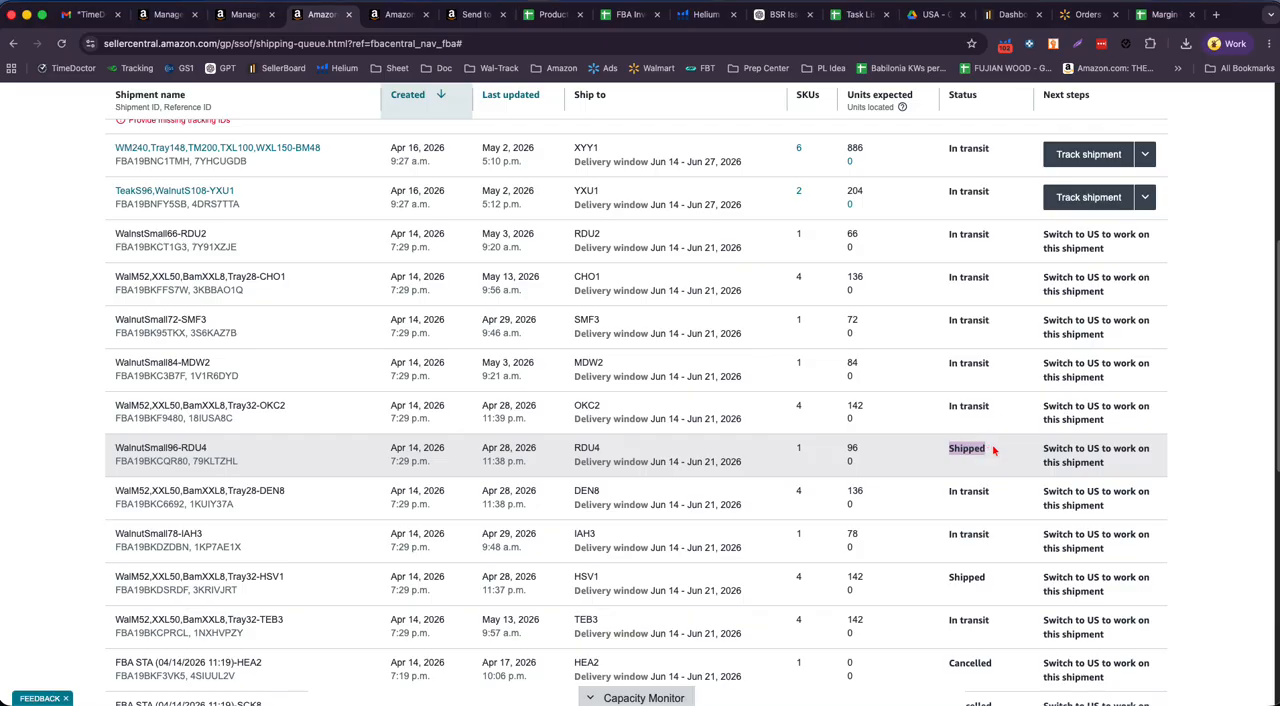
{"action": "scroll", "coordinate": [990, 450], "scroll_direction": "down", "scroll_amount": 7}
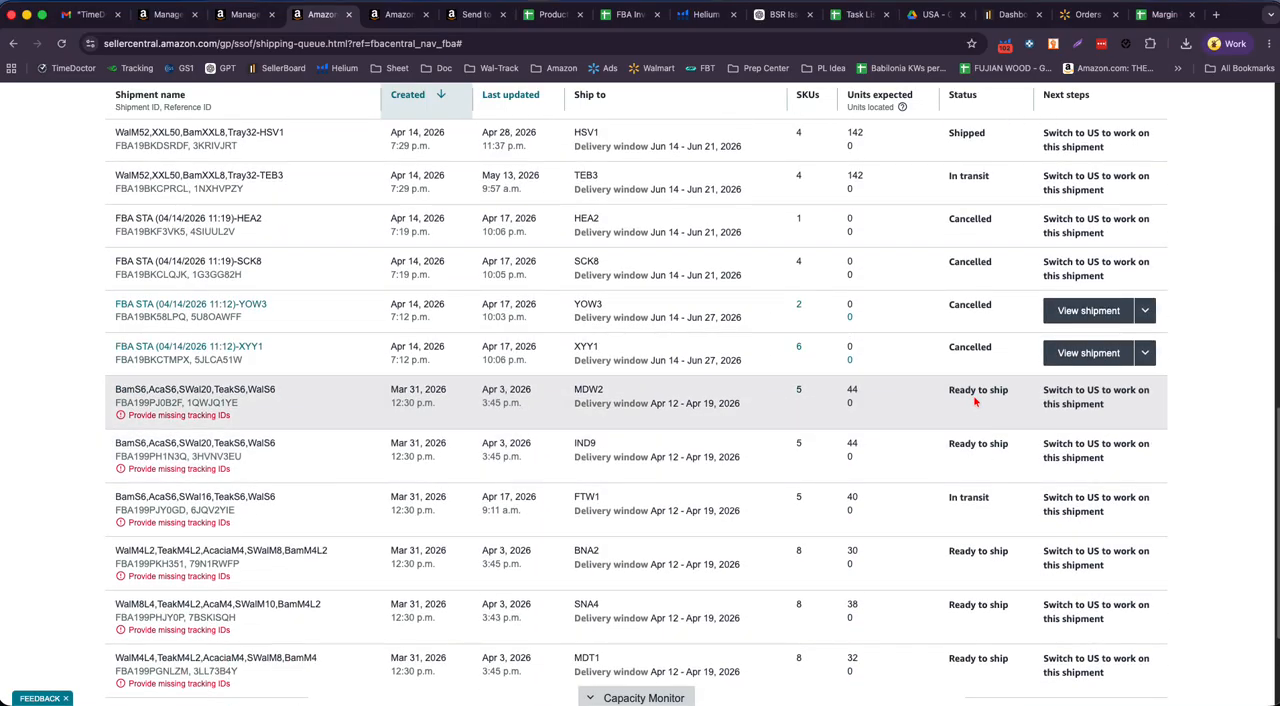
{"action": "scroll", "coordinate": [995, 548], "scroll_direction": "down", "scroll_amount": 3}
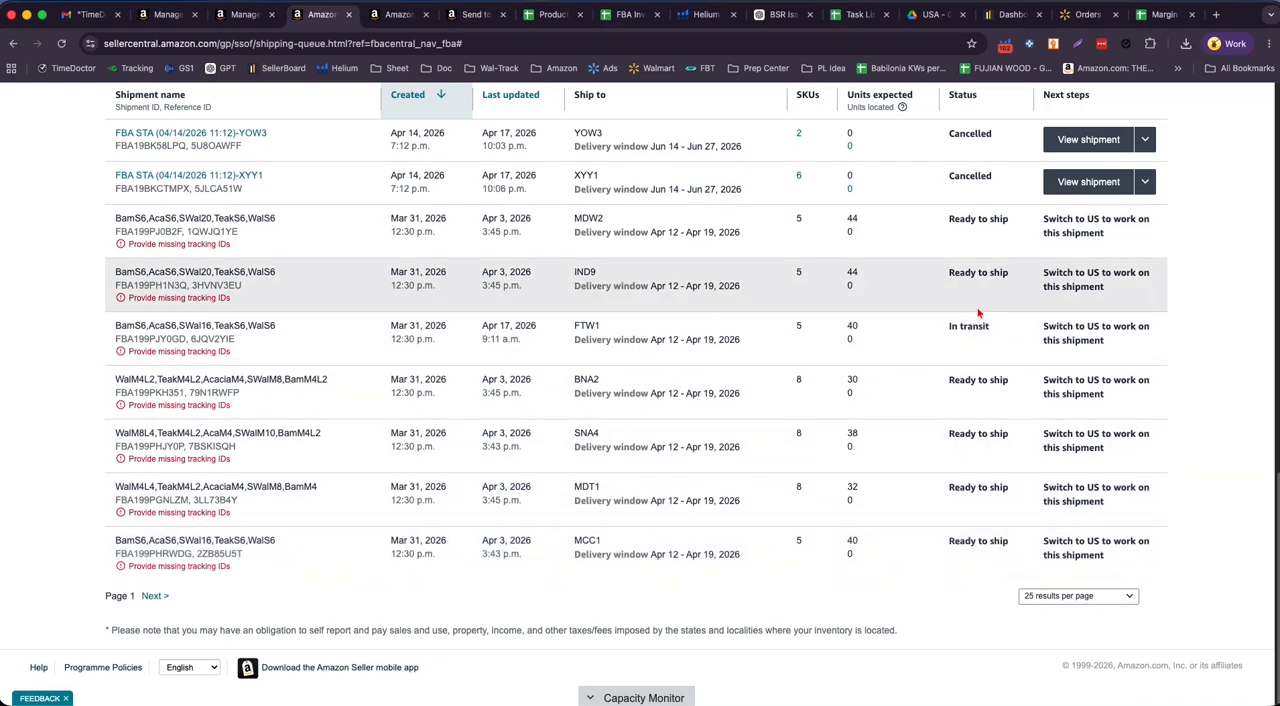
- Go to the second page of the Shipping Queue and examine the statuses of the March and early February shipments
{"action": "left_click", "coordinate": [153, 596]}
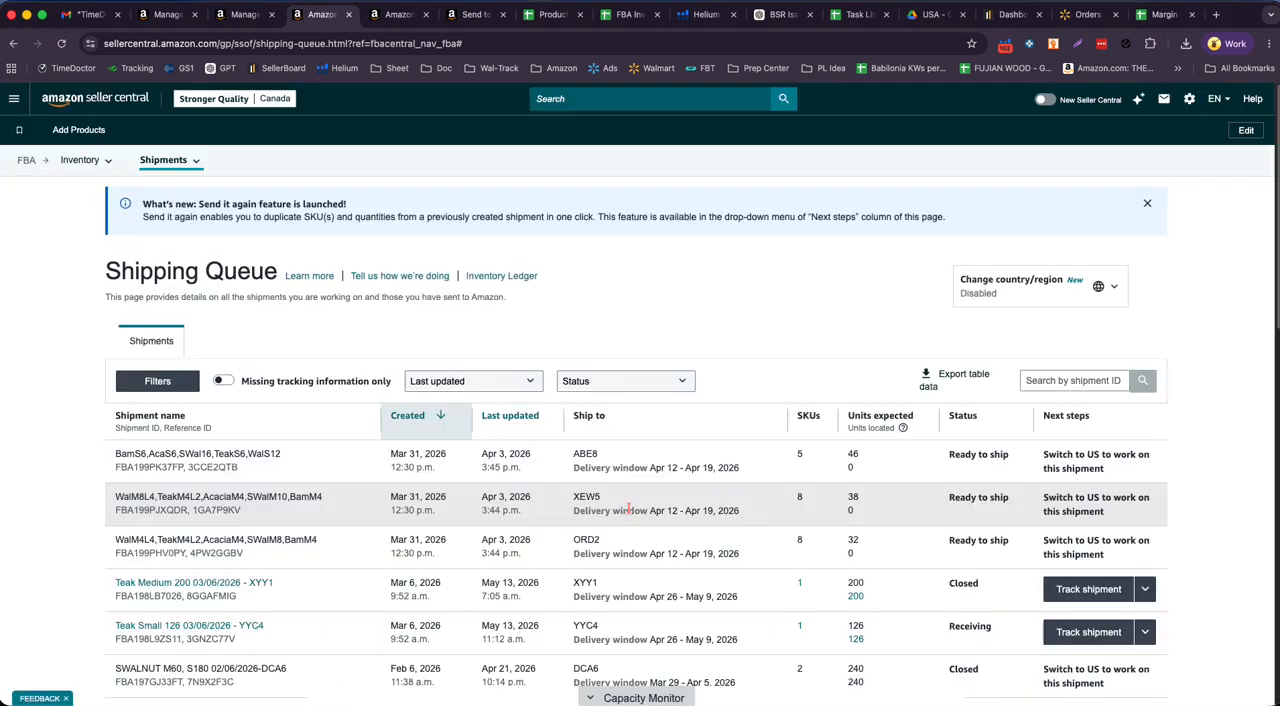
{"action": "scroll", "coordinate": [628, 507], "scroll_direction": "down", "scroll_amount": 5}
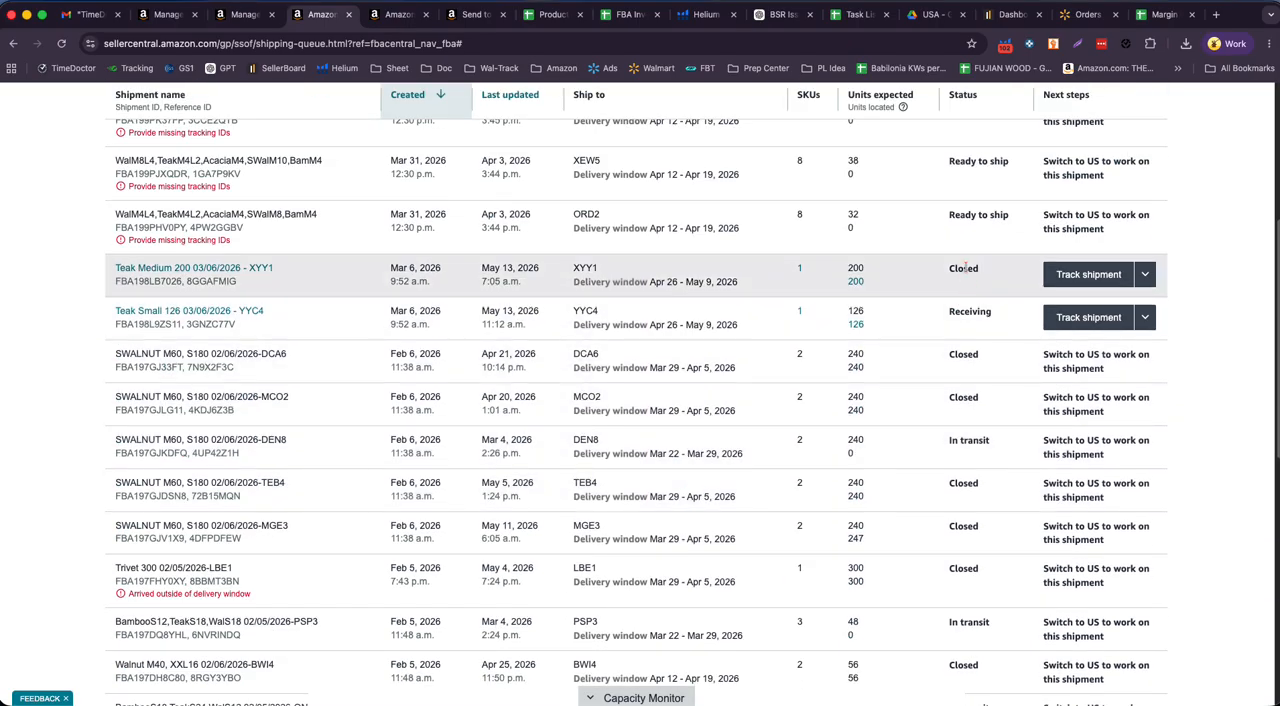
{"action": "left_click_drag", "start_coordinate": [948, 270], "coordinate": [992, 274]}
{"action": "left_click_drag", "start_coordinate": [946, 313], "coordinate": [1003, 316]}
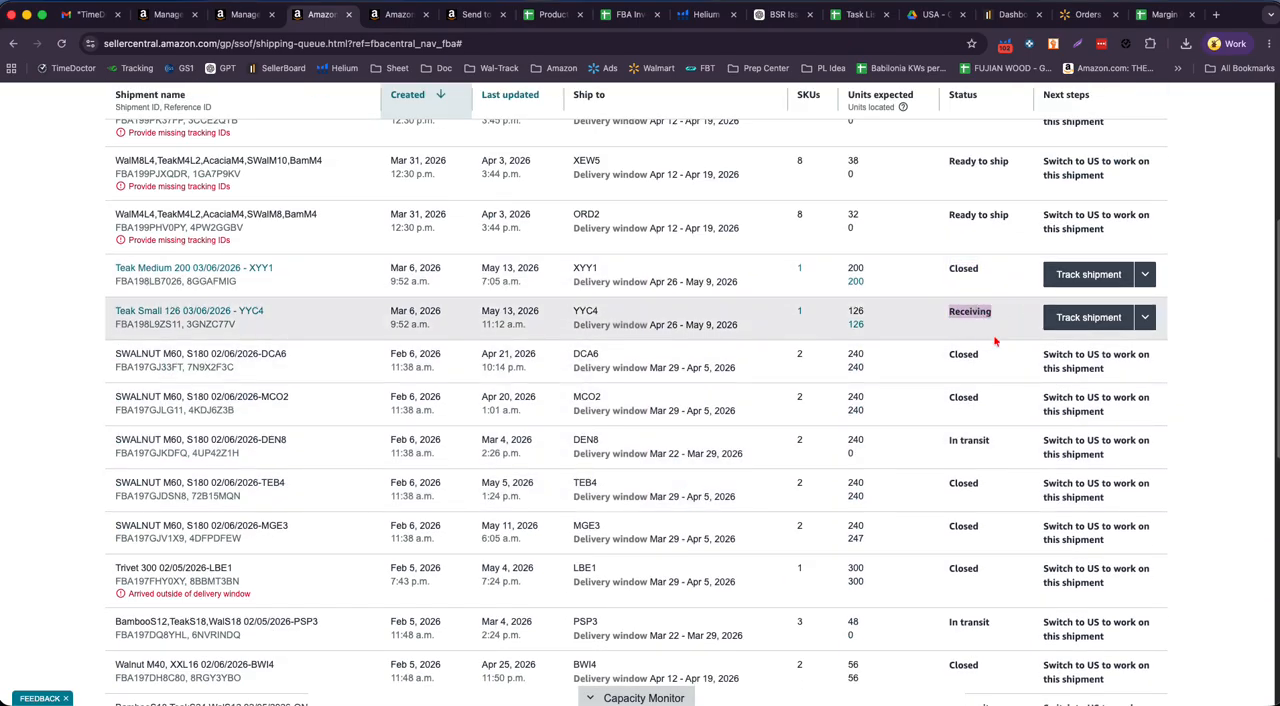
{"action": "left_click_drag", "start_coordinate": [948, 355], "coordinate": [980, 357]}
{"action": "left_click_drag", "start_coordinate": [946, 398], "coordinate": [980, 400]}
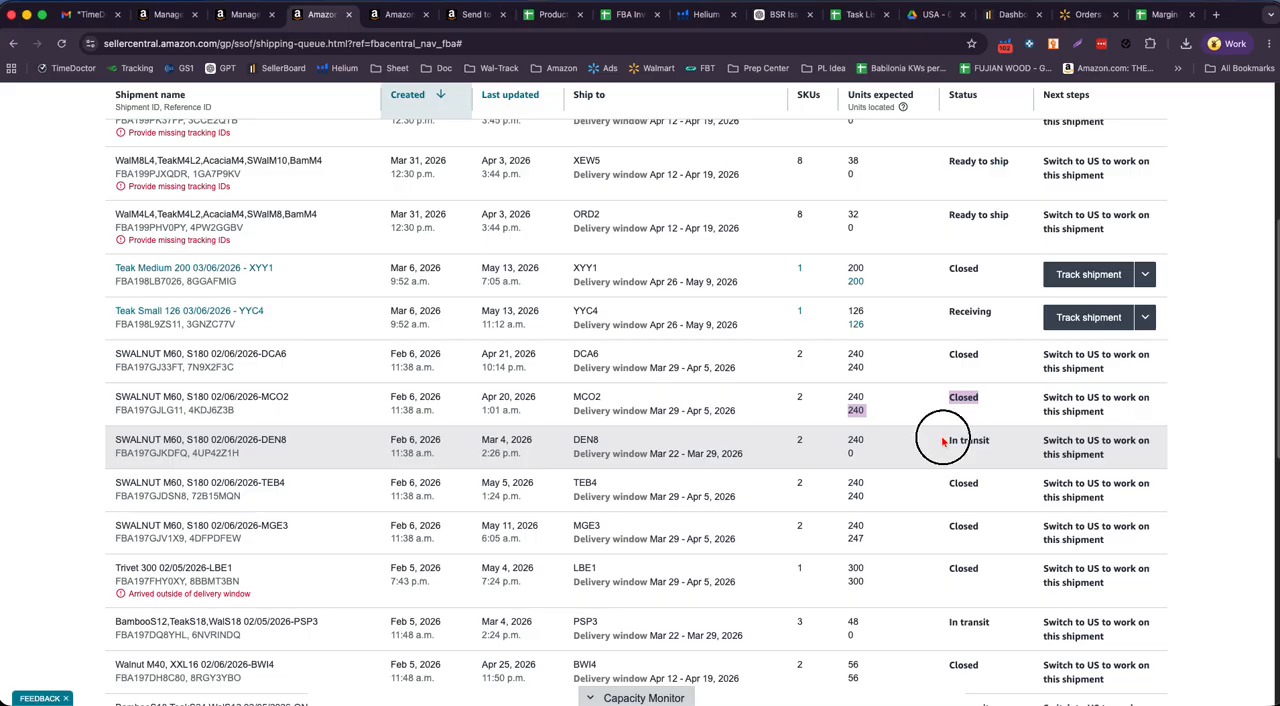
{"action": "left_click_drag", "start_coordinate": [945, 441], "coordinate": [980, 485]}
{"action": "left_click", "coordinate": [950, 530]}
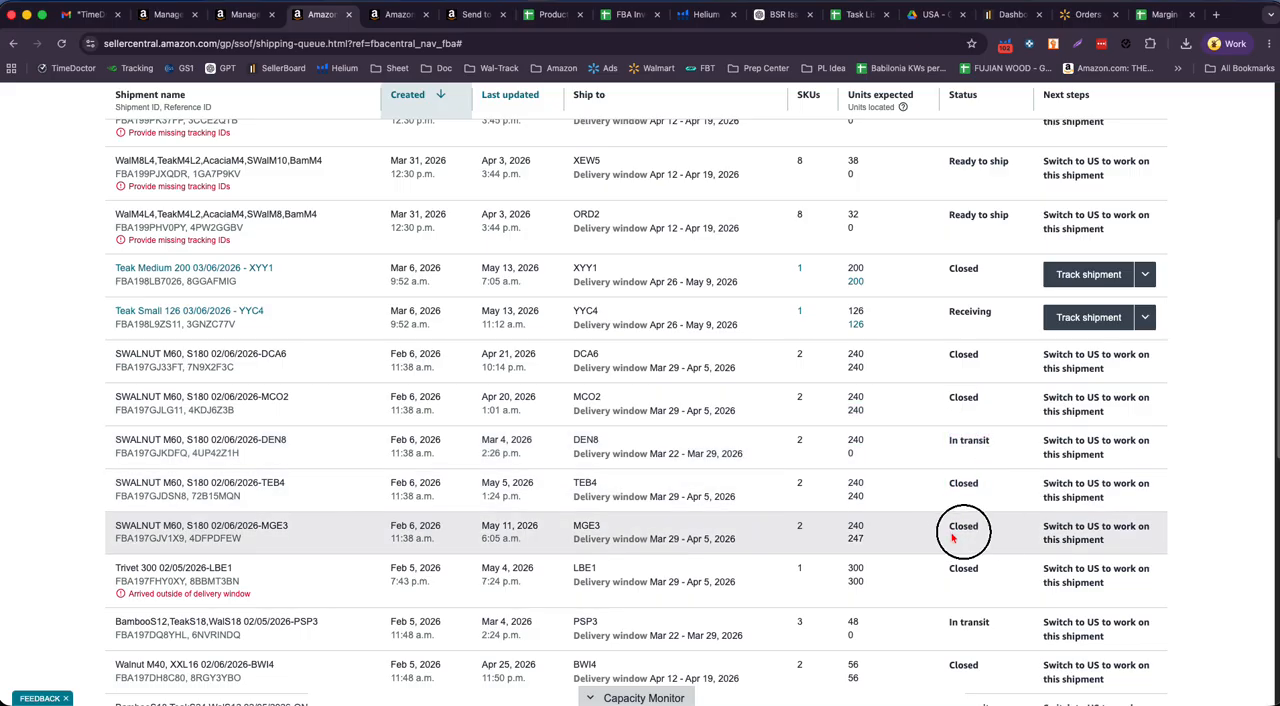
{"action": "left_click_drag", "start_coordinate": [944, 628], "coordinate": [990, 628]}
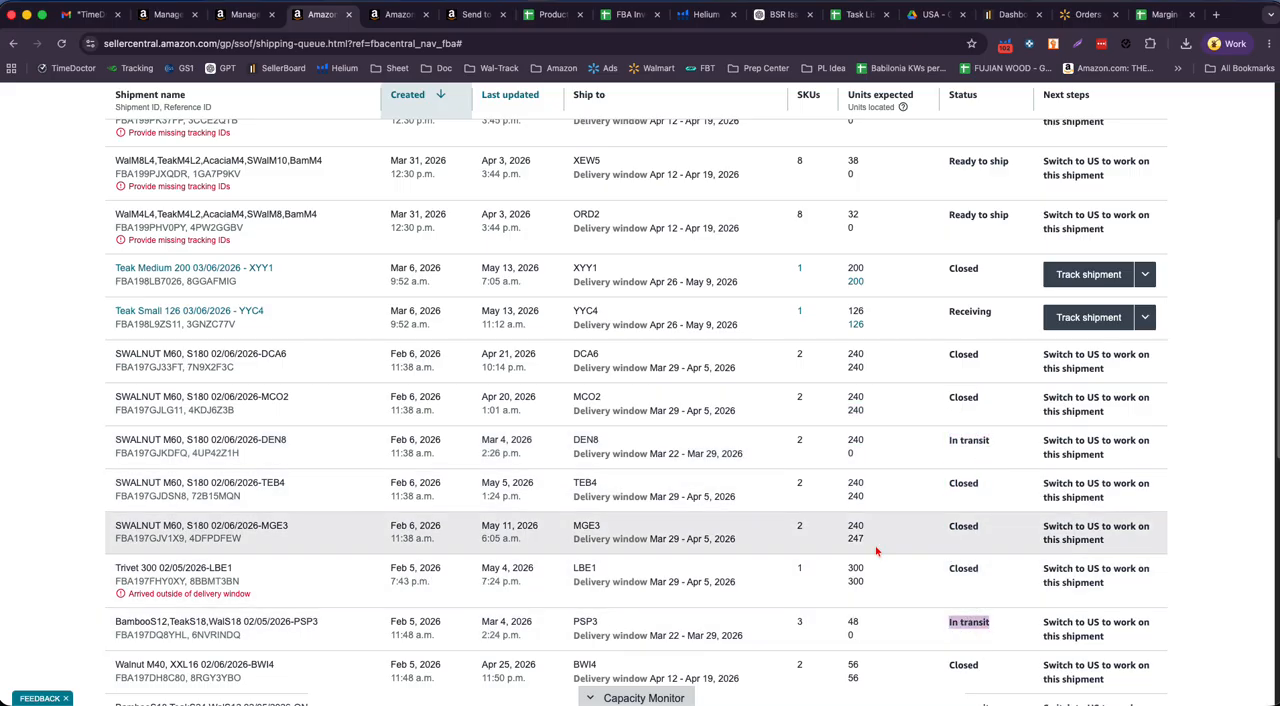
- Check the statuses of the remaining shipments at the end of the second page, including those bound for YEG1 and YYC4
{"action": "scroll", "coordinate": [845, 545], "scroll_direction": "down", "scroll_amount": 5}
{"action": "scroll", "coordinate": [845, 545], "scroll_direction": "down", "scroll_amount": 2}
{"action": "left_click_drag", "start_coordinate": [946, 470], "coordinate": [998, 471]}
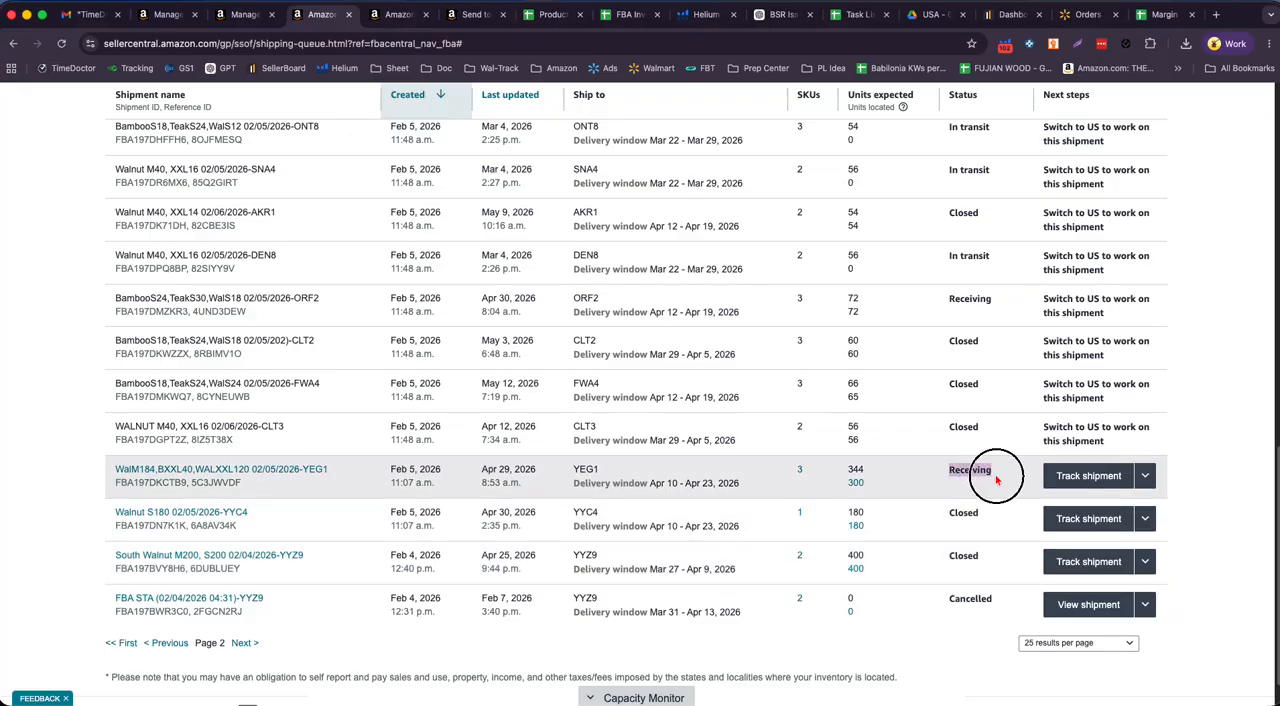
{"action": "left_click_drag", "start_coordinate": [948, 512], "coordinate": [980, 513]}
{"action": "scroll", "coordinate": [794, 569], "scroll_direction": "down", "scroll_amount": 1}
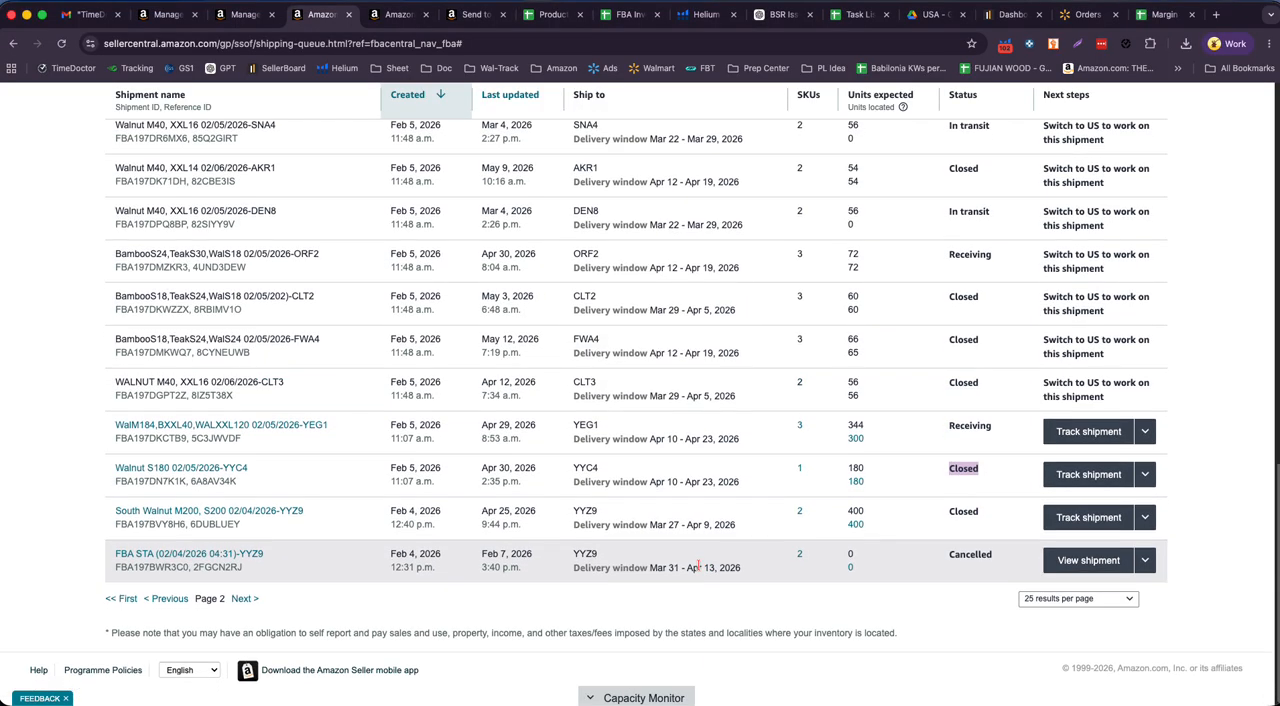
- Return to the queue's first page, open the summary of shipment FBA STA (05/14/2026 07:38)-YOO1 and examine its shipment events
{"action": "scroll", "coordinate": [575, 517], "scroll_direction": "up", "scroll_amount": 5}
{"action": "scroll", "coordinate": [575, 517], "scroll_direction": "up", "scroll_amount": 6}
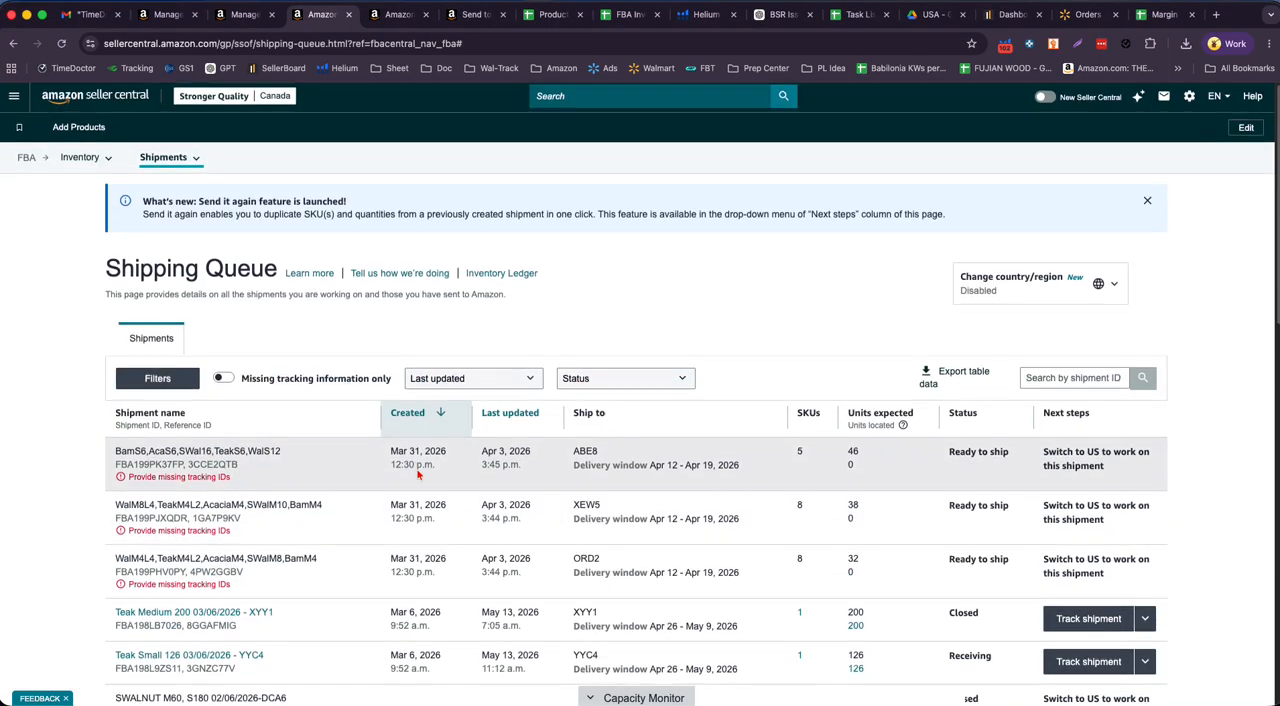
{"action": "scroll", "coordinate": [552, 545], "scroll_direction": "down", "scroll_amount": 6}
{"action": "scroll", "coordinate": [552, 545], "scroll_direction": "down", "scroll_amount": 5}
{"action": "left_click", "coordinate": [166, 597]}
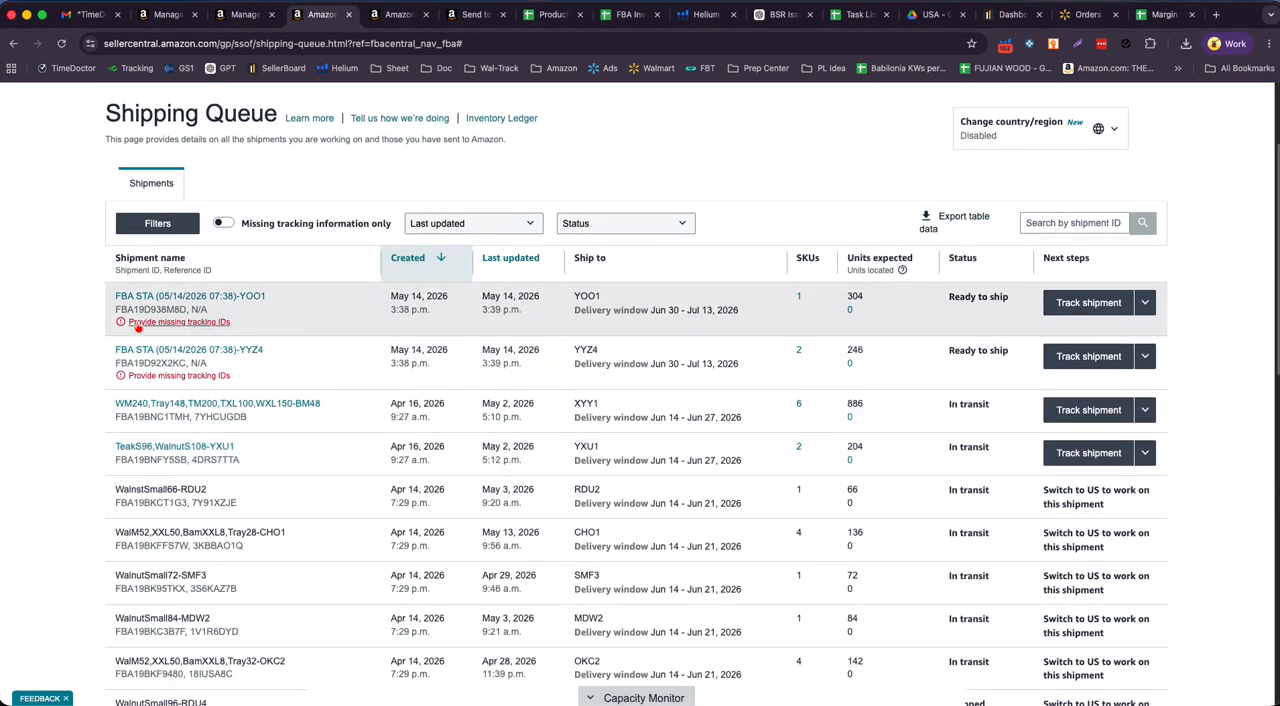
{"action": "left_click", "coordinate": [212, 300]}
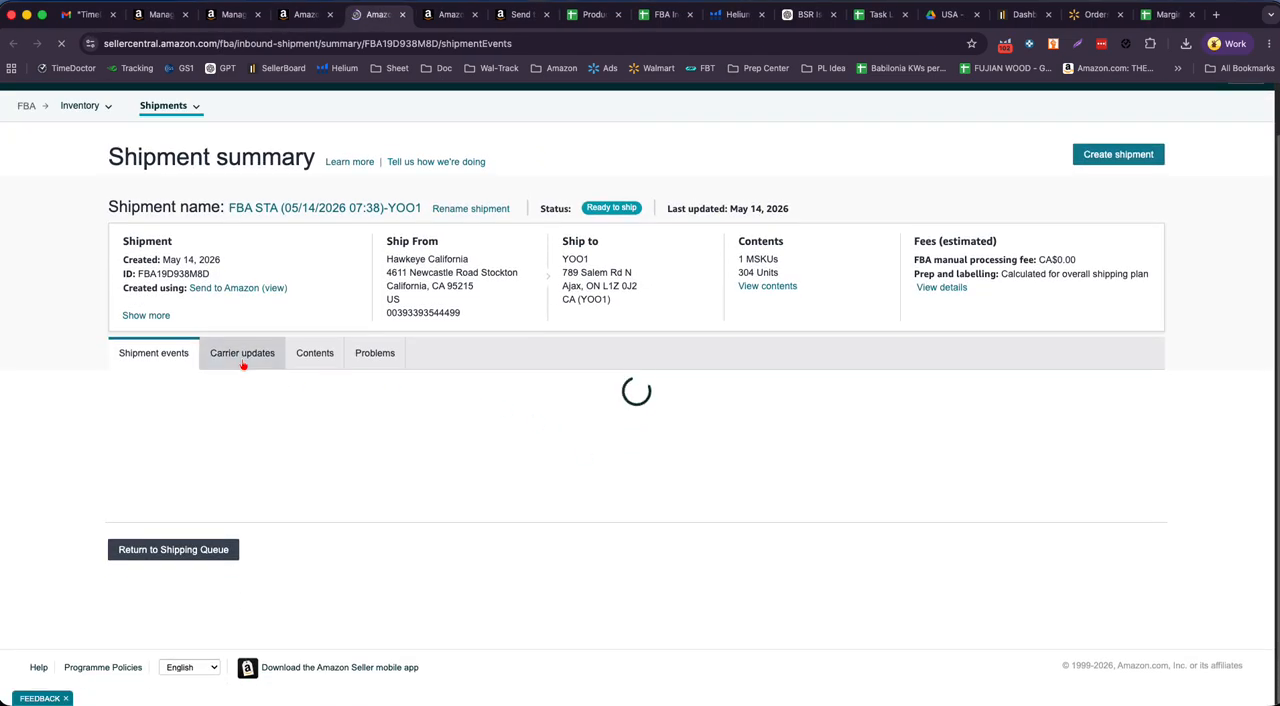
{"action": "scroll", "coordinate": [664, 357], "scroll_direction": "down", "scroll_amount": 5}
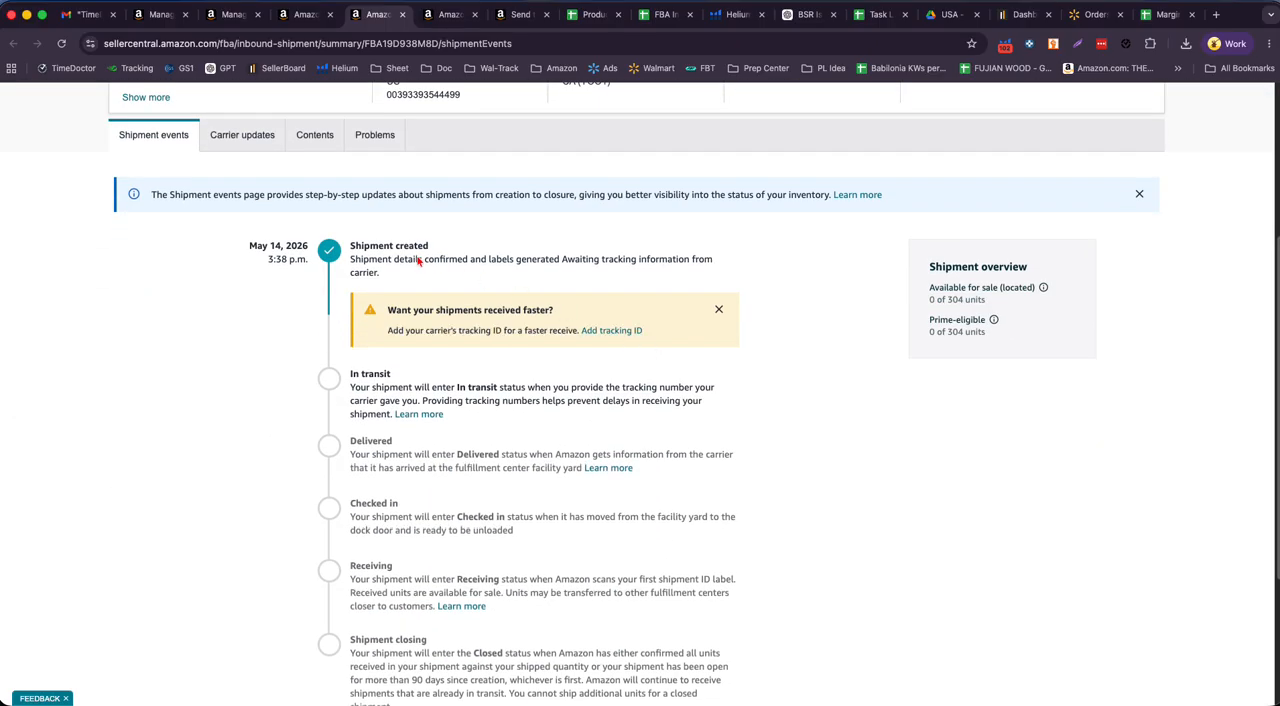
- Open the shipment's carrier updates and examine the individual tracking number fields for boxes 1 to 5
{"action": "left_click", "coordinate": [240, 136]}
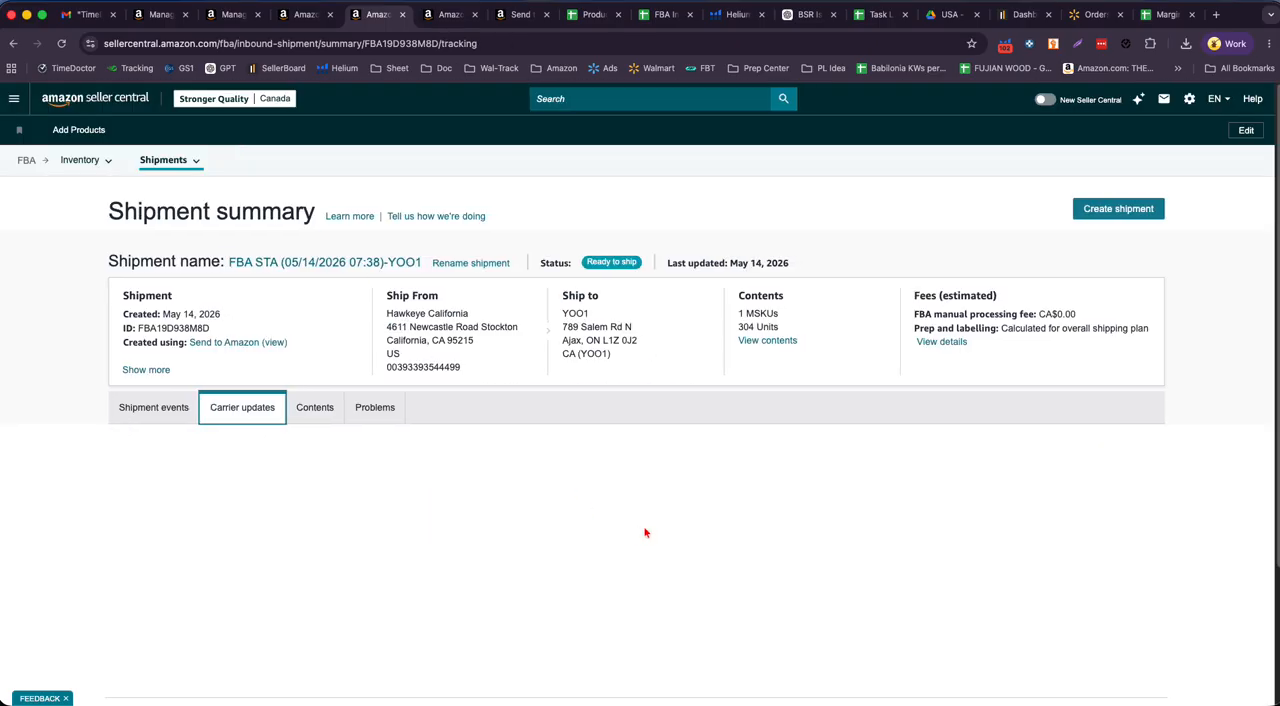
{"action": "scroll", "coordinate": [670, 510], "scroll_direction": "down", "scroll_amount": 3}
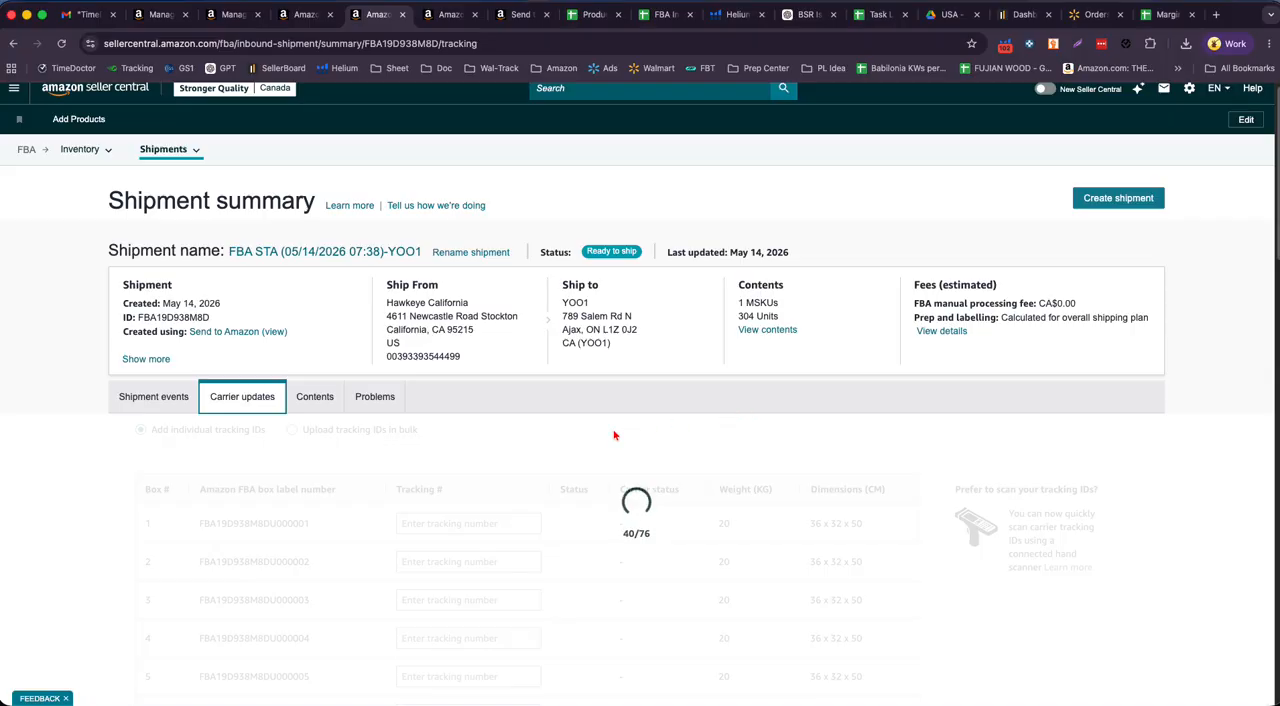
{"action": "left_click", "coordinate": [462, 154]}
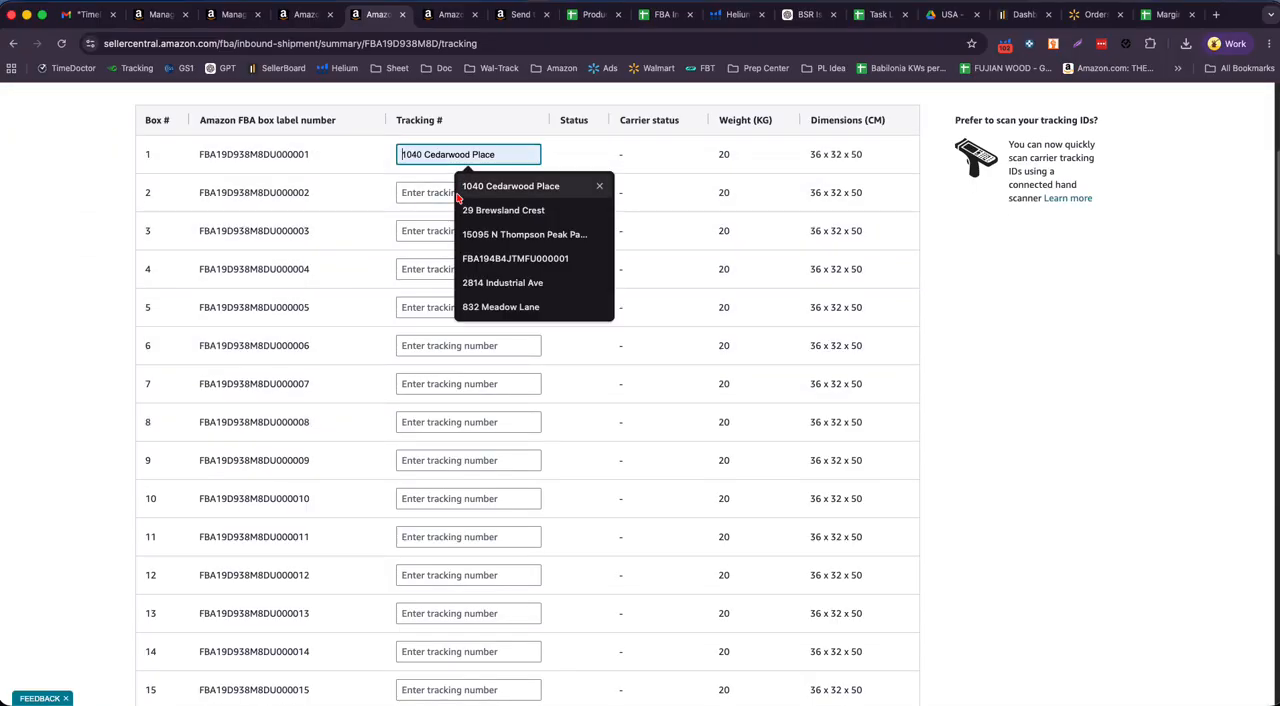
{"action": "left_click", "coordinate": [420, 193]}
{"action": "left_click", "coordinate": [420, 230]}
{"action": "left_click", "coordinate": [418, 269]}
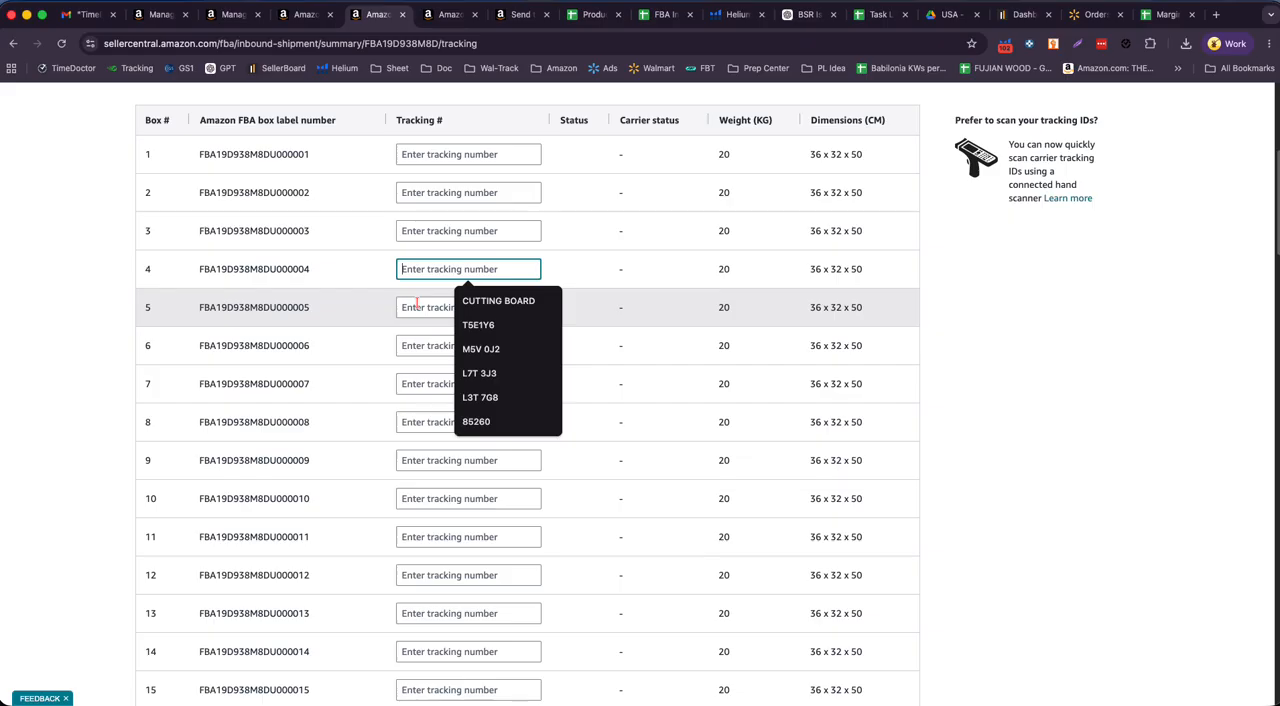
{"action": "left_click", "coordinate": [416, 303]}
{"action": "scroll", "coordinate": [714, 517], "scroll_direction": "up", "scroll_amount": 3}
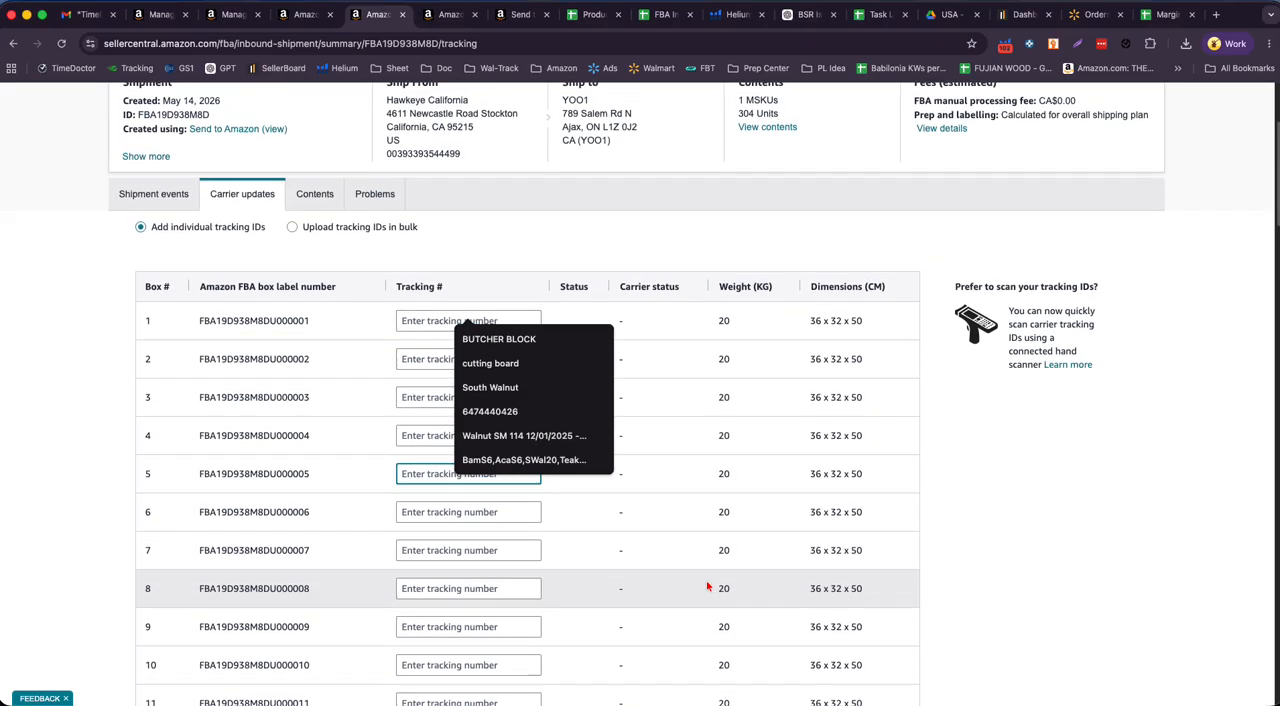
{"action": "scroll", "coordinate": [637, 316], "scroll_direction": "up", "scroll_amount": 3}
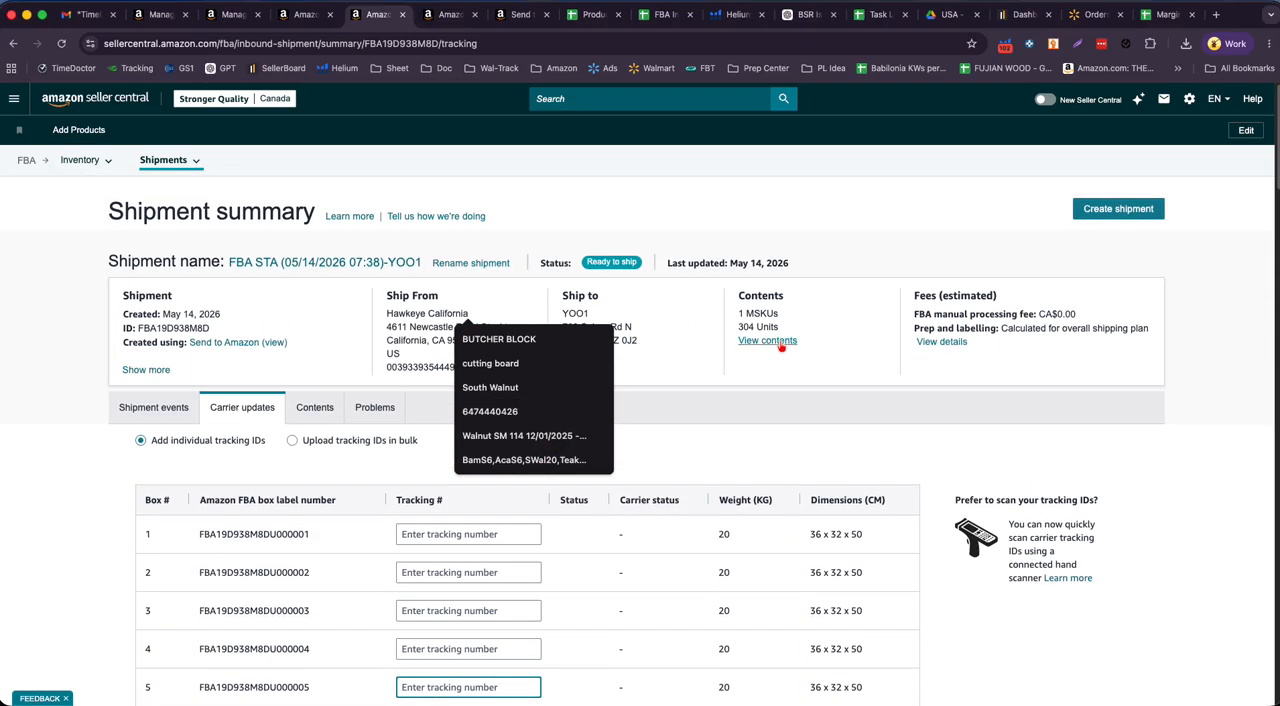